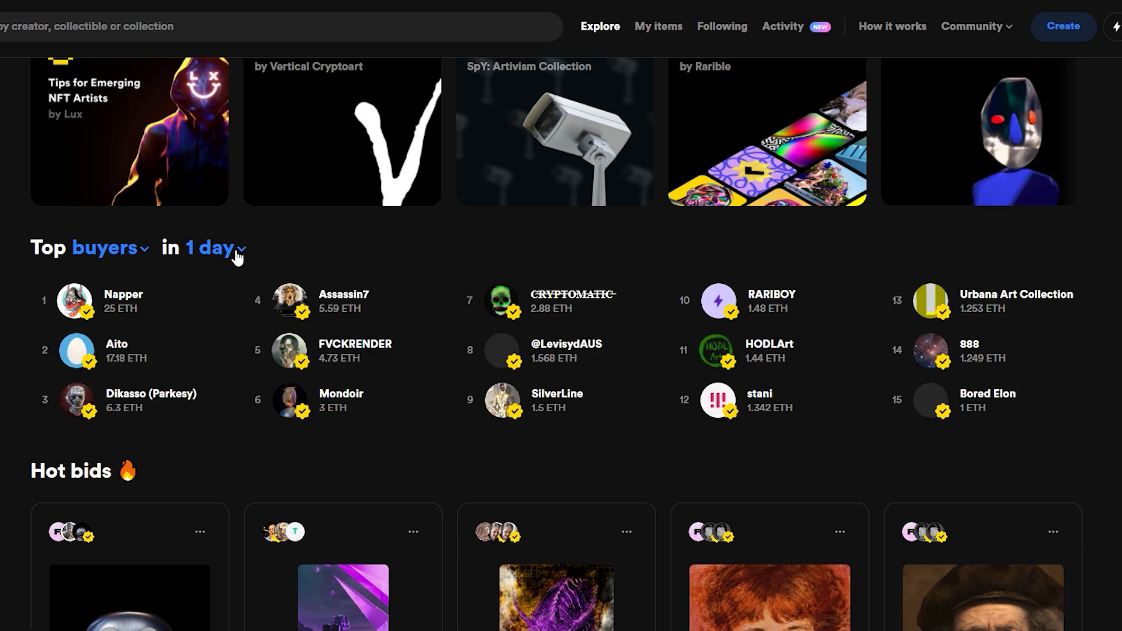
Show the top buyers in 30 days and look through the purchases in the Sales activity feed.
{"action": "left_click", "coordinate": [199, 343]}
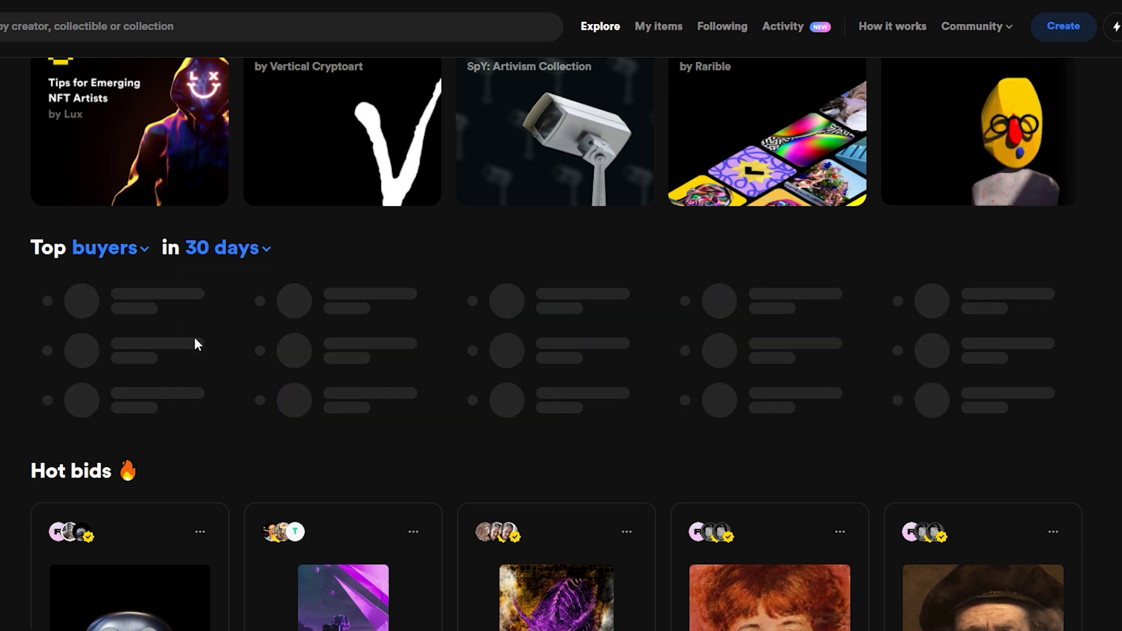
{"action": "left_click_drag", "start_coordinate": [184, 311], "coordinate": [100, 311]}
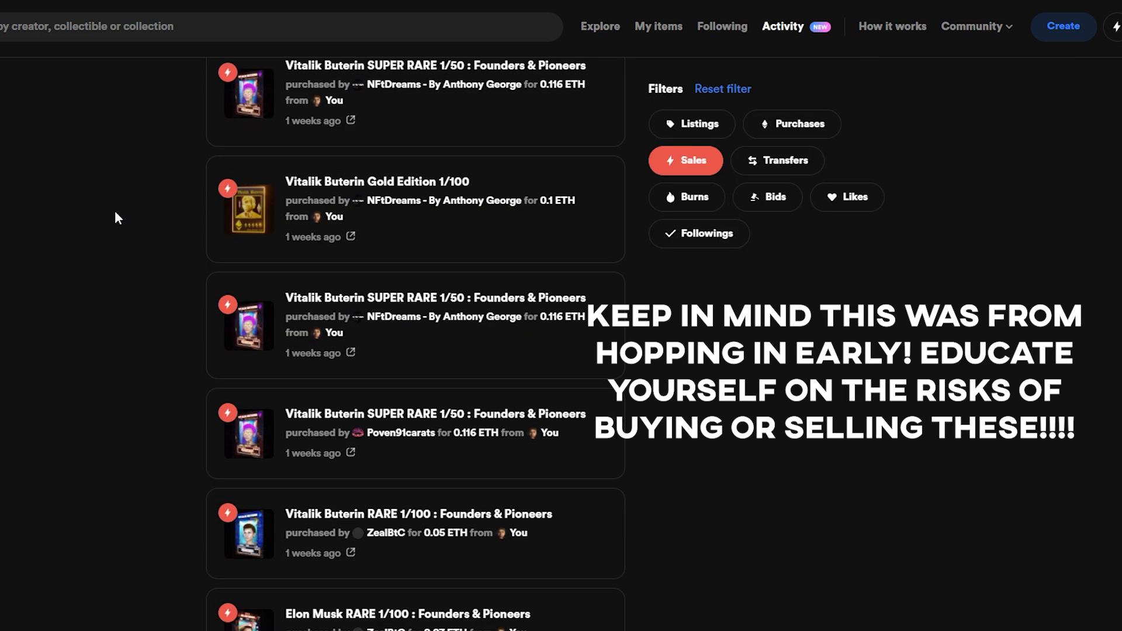
{"action": "scroll", "coordinate": [115, 211], "scroll_direction": "down", "scroll_amount": 8}
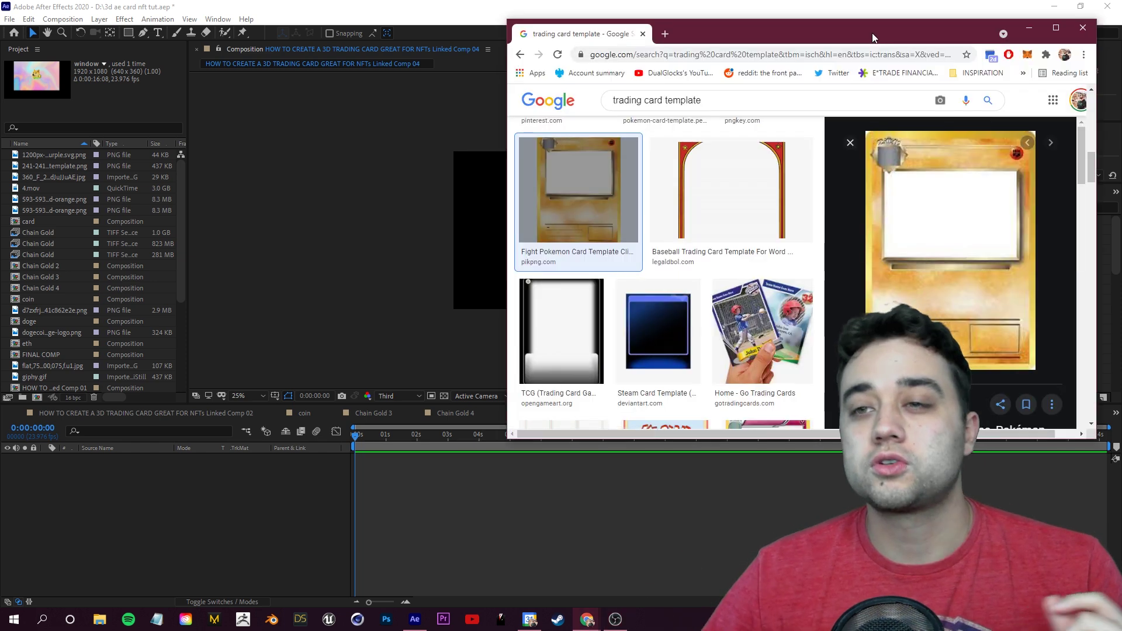
Maximize the browser window and show the color filter options for the "trading card template" image search, where Transparent is selected.
{"action": "left_click_drag", "start_coordinate": [874, 35], "coordinate": [753, 24]}
{"action": "left_click", "coordinate": [931, 11]}
{"action": "scroll", "coordinate": [458, 320], "scroll_direction": "up", "scroll_amount": 6}
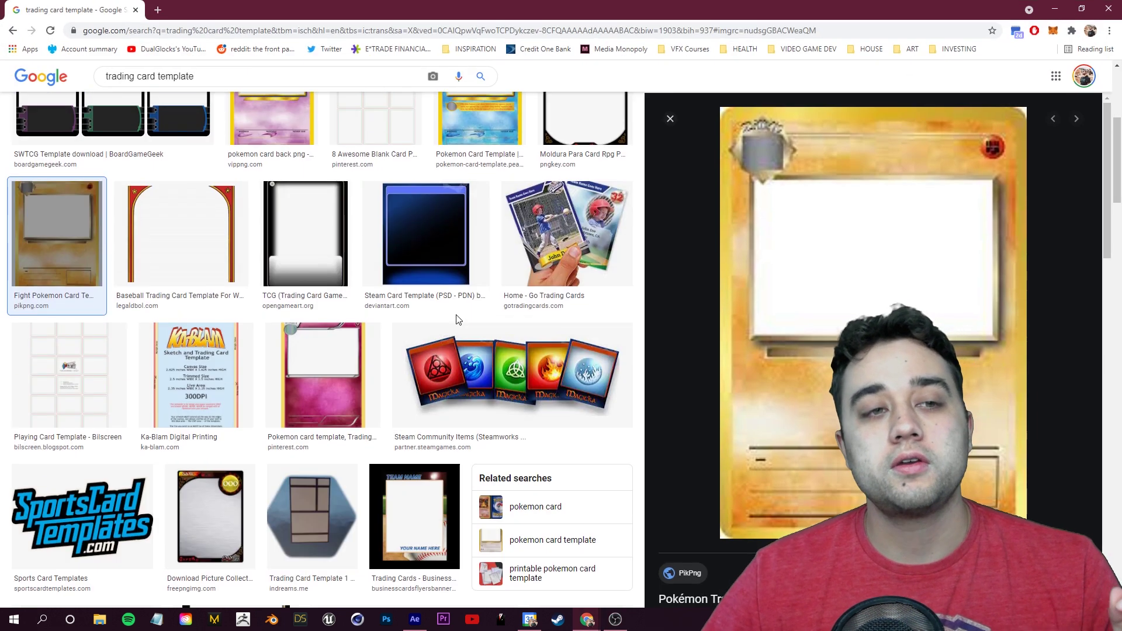
{"action": "scroll", "coordinate": [458, 320], "scroll_direction": "up", "scroll_amount": 5}
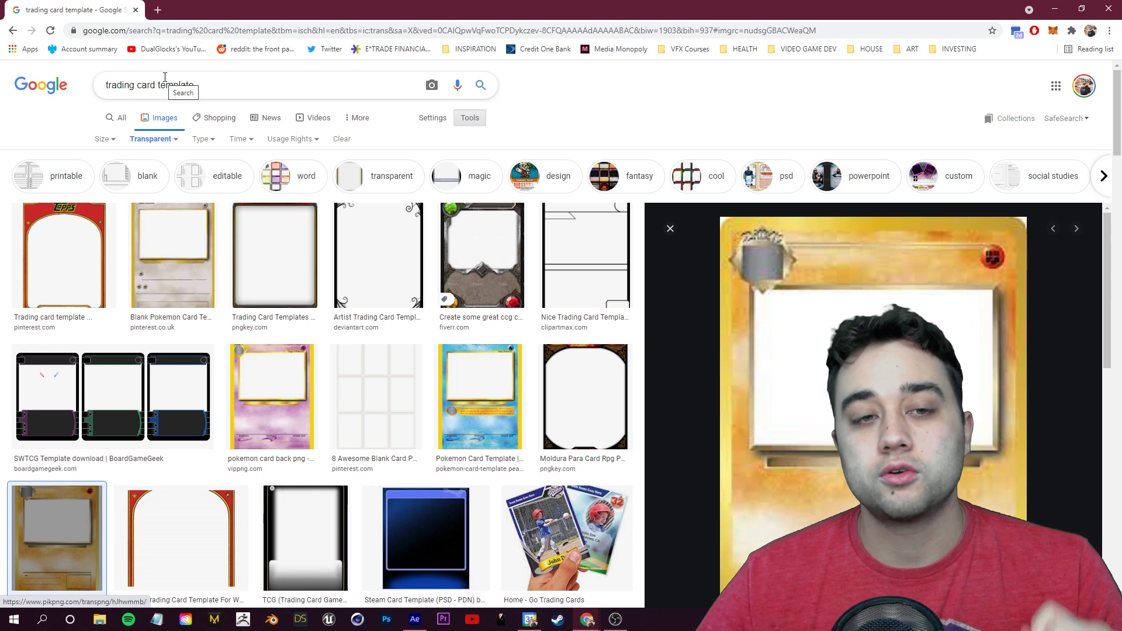
{"action": "left_click", "coordinate": [472, 125]}
{"action": "left_click", "coordinate": [471, 122]}
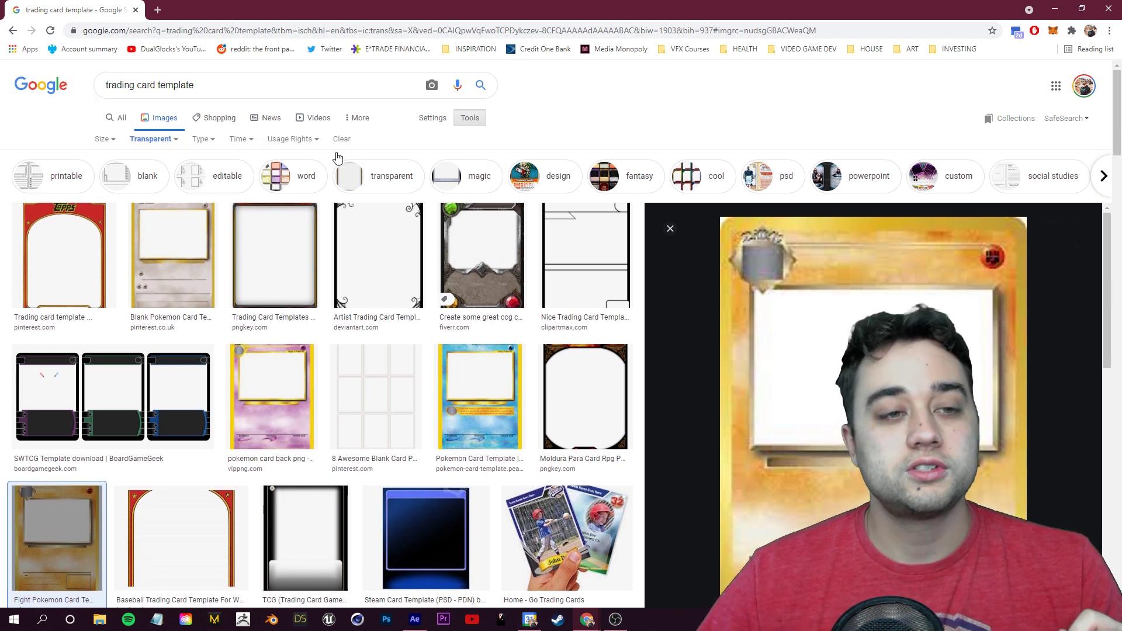
{"action": "left_click", "coordinate": [153, 138]}
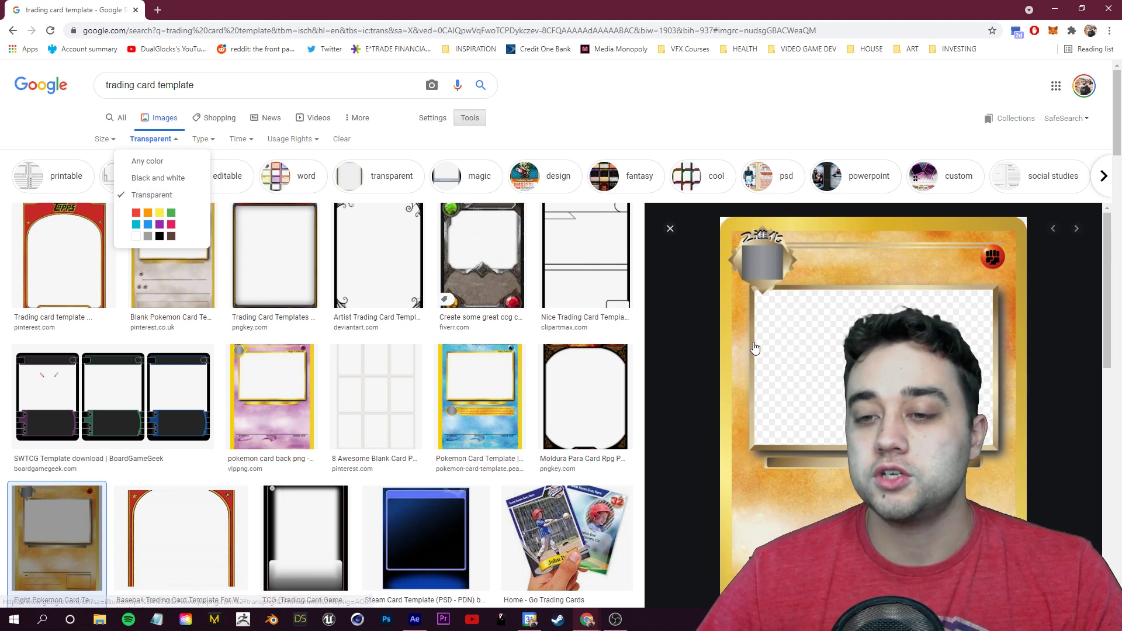
Save the orange Pokémon card template from the image preview as a PNG named card.
{"action": "scroll", "coordinate": [754, 280], "scroll_direction": "down", "scroll_amount": 1}
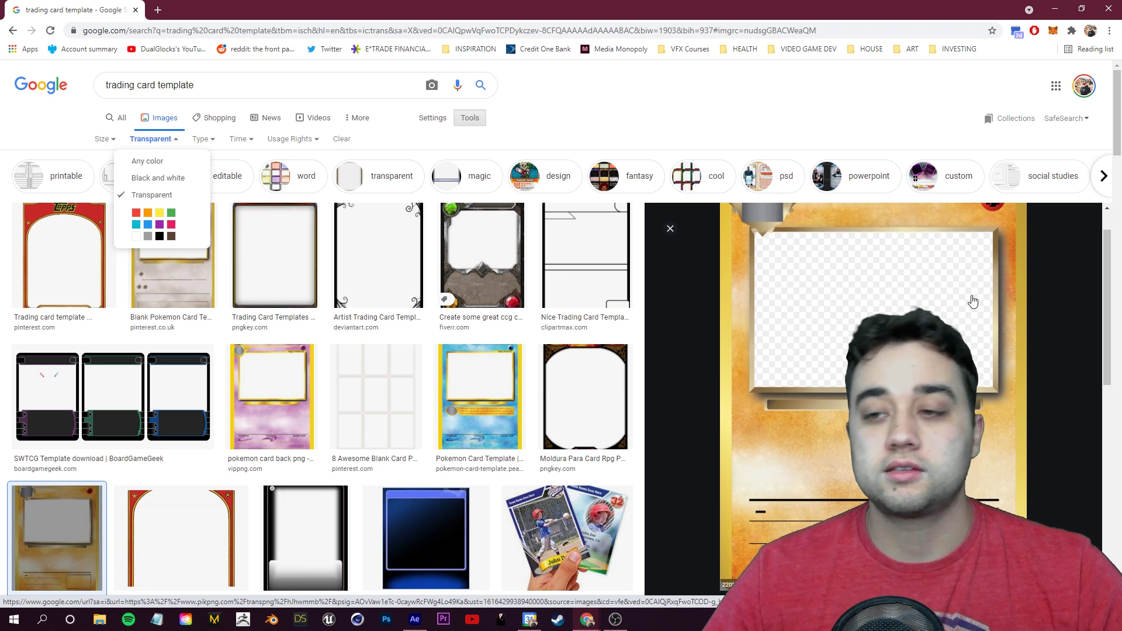
{"action": "scroll", "coordinate": [906, 296], "scroll_direction": "up", "scroll_amount": 1}
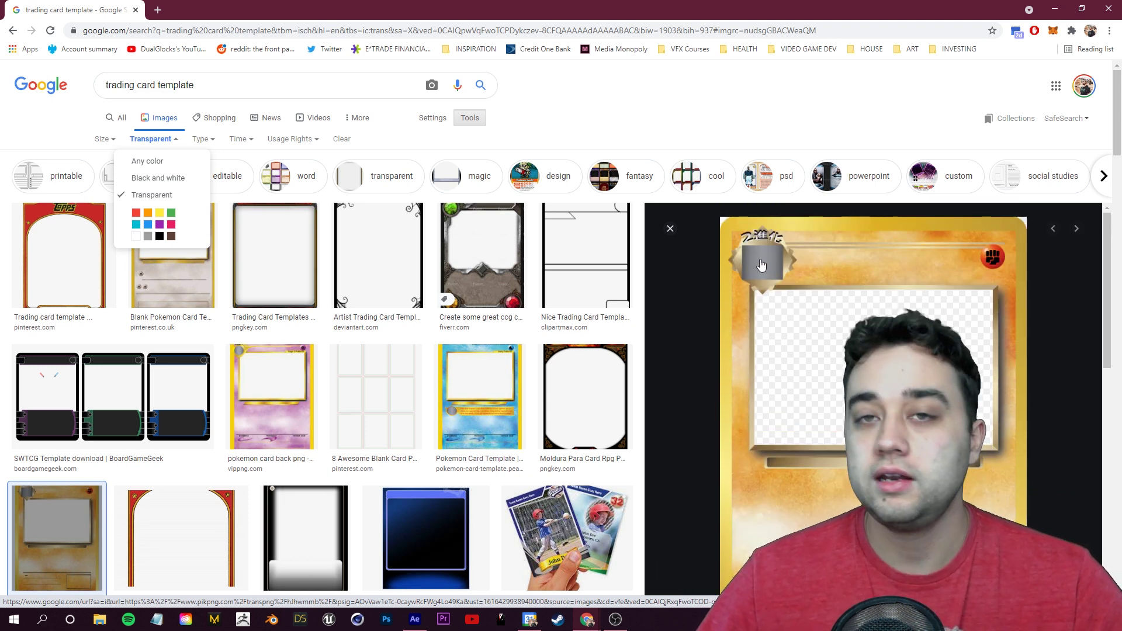
{"action": "scroll", "coordinate": [991, 444], "scroll_direction": "down", "scroll_amount": 3}
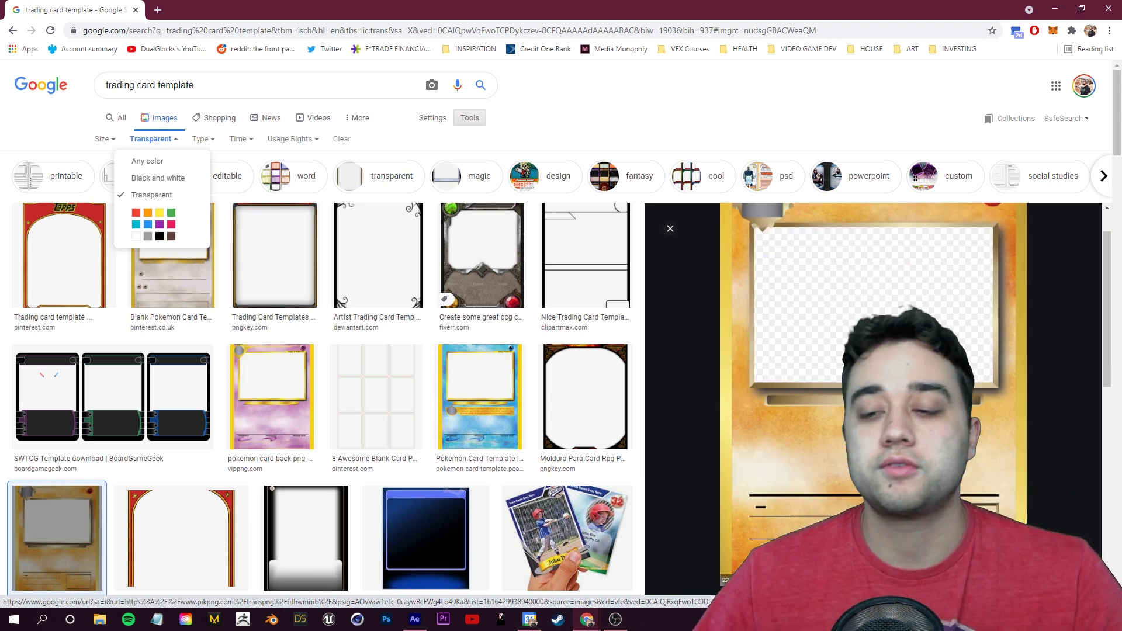
{"action": "scroll", "coordinate": [991, 445], "scroll_direction": "up", "scroll_amount": 3}
{"action": "right_click", "coordinate": [836, 376]}
{"action": "left_click", "coordinate": [888, 251]}
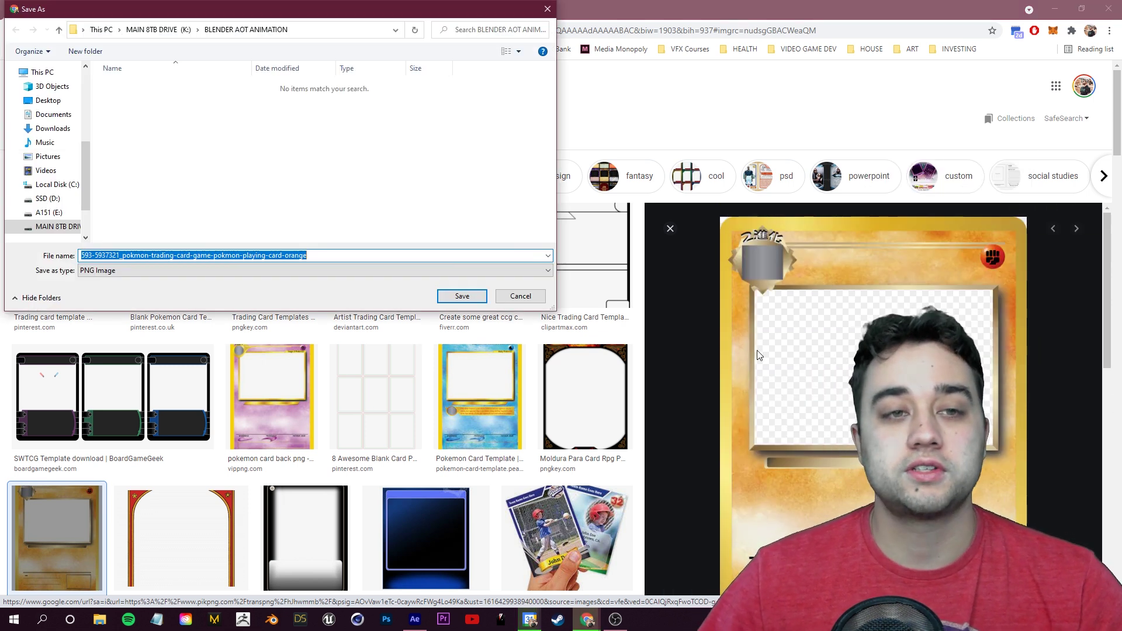
{"action": "type", "text": "card"}
{"action": "key", "text": "Return"}
Bring the downloaded card.png from its folder into the After Effects composition as a layer and scale it to 28%.
{"action": "left_click", "coordinate": [124, 592]}
{"action": "left_click", "coordinate": [175, 558]}
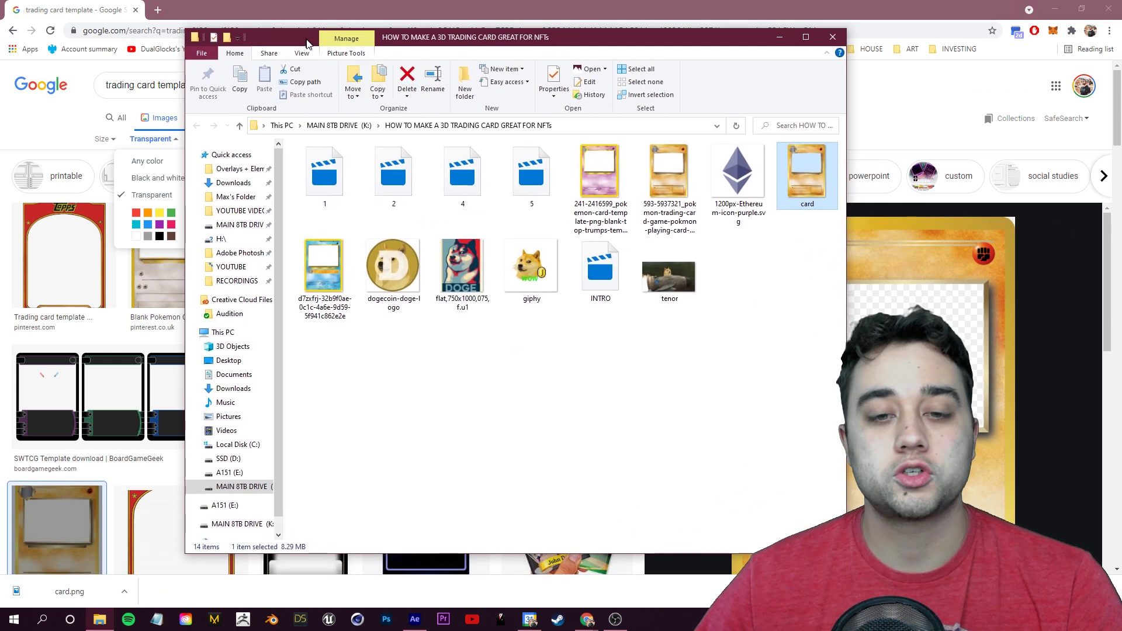
{"action": "left_click_drag", "start_coordinate": [800, 177], "coordinate": [114, 466]}
{"action": "key", "text": "s"}
{"action": "left_click_drag", "start_coordinate": [193, 468], "coordinate": [169, 469]}
{"action": "left_click", "coordinate": [183, 483]}
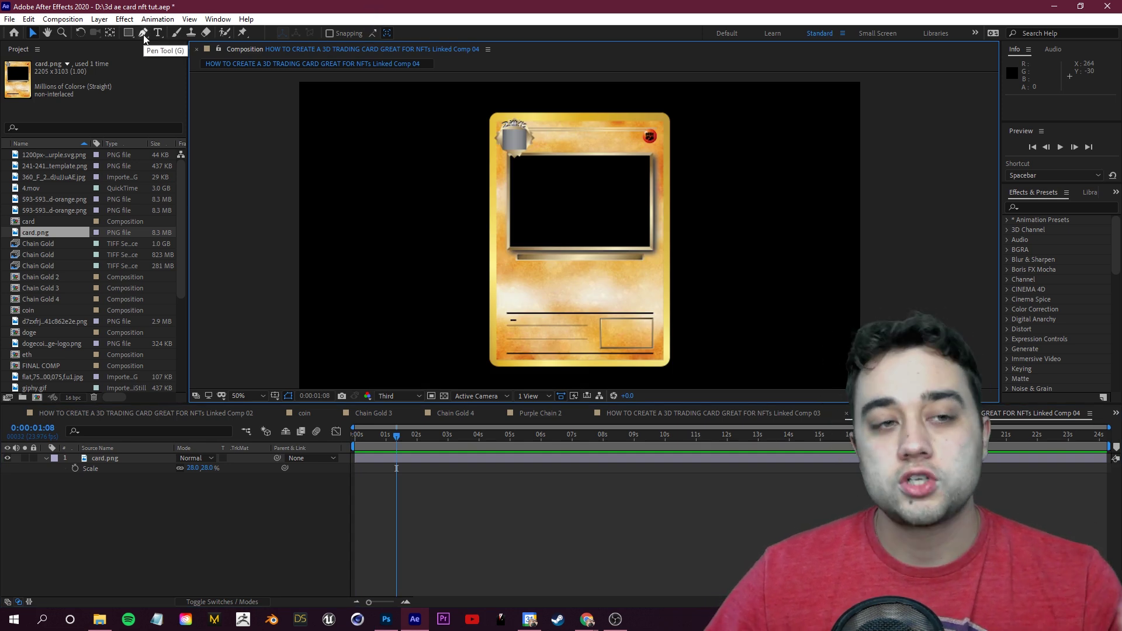
{"action": "left_click", "coordinate": [128, 32]}
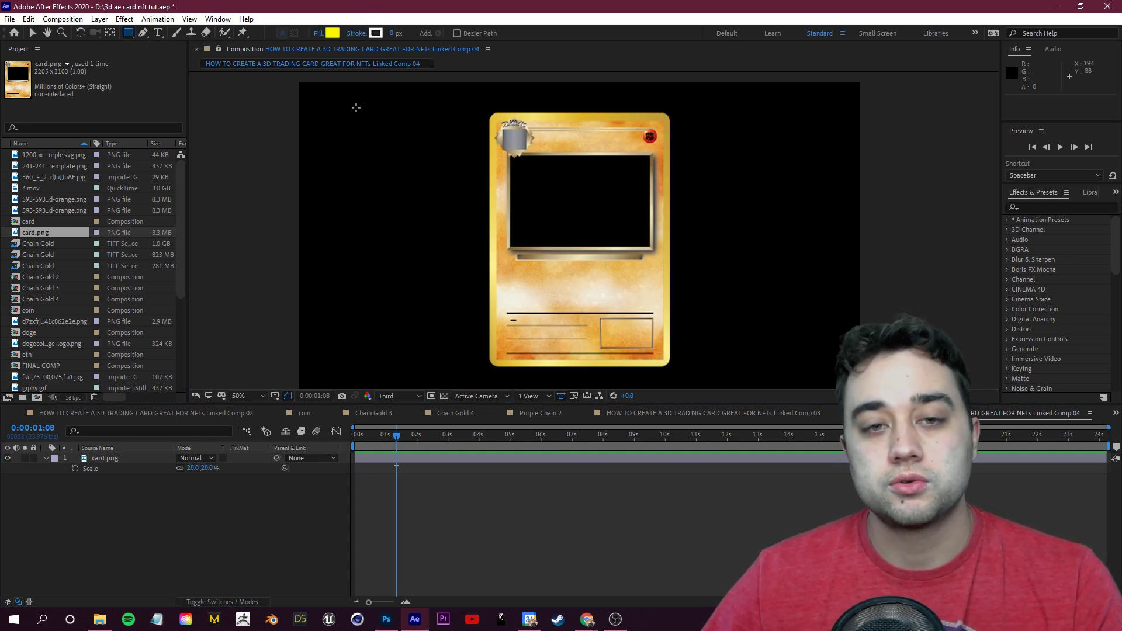
{"action": "mouse_move", "coordinate": [339, 102]}
{"action": "left_mouse_down"}
{"action": "mouse_move", "coordinate": [430, 296]}
{"action": "mouse_move", "coordinate": [534, 376]}
{"action": "mouse_move", "coordinate": [509, 371]}
{"action": "left_mouse_up"}
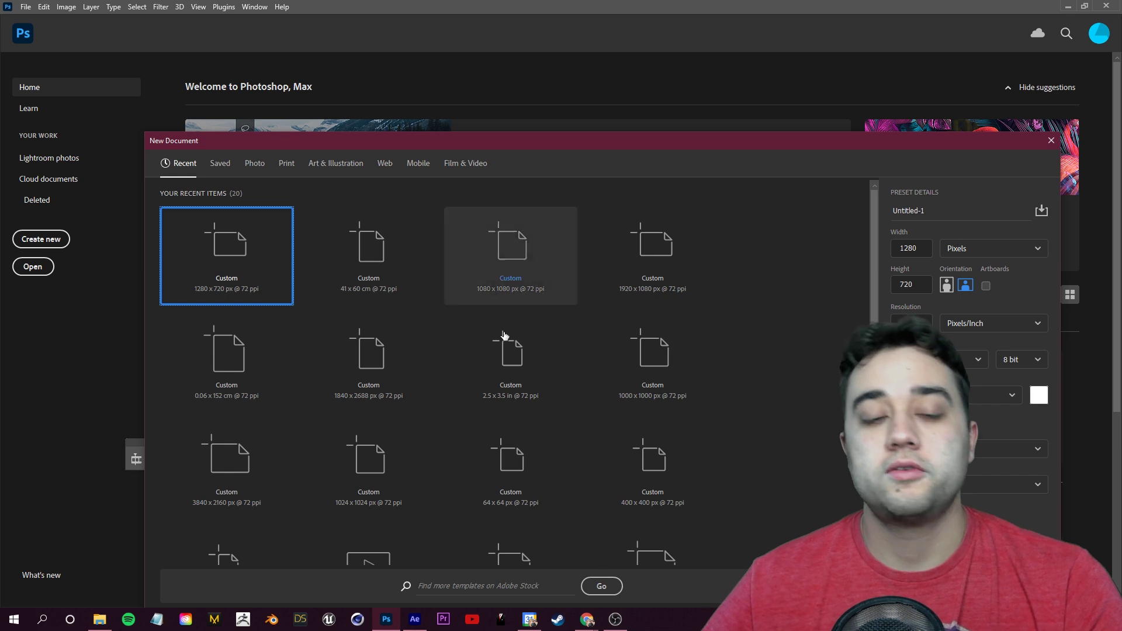
Create a new Photoshop document 40 cm wide and 60 cm high at 72 pixels per inch.
{"action": "left_click", "coordinate": [979, 254]}
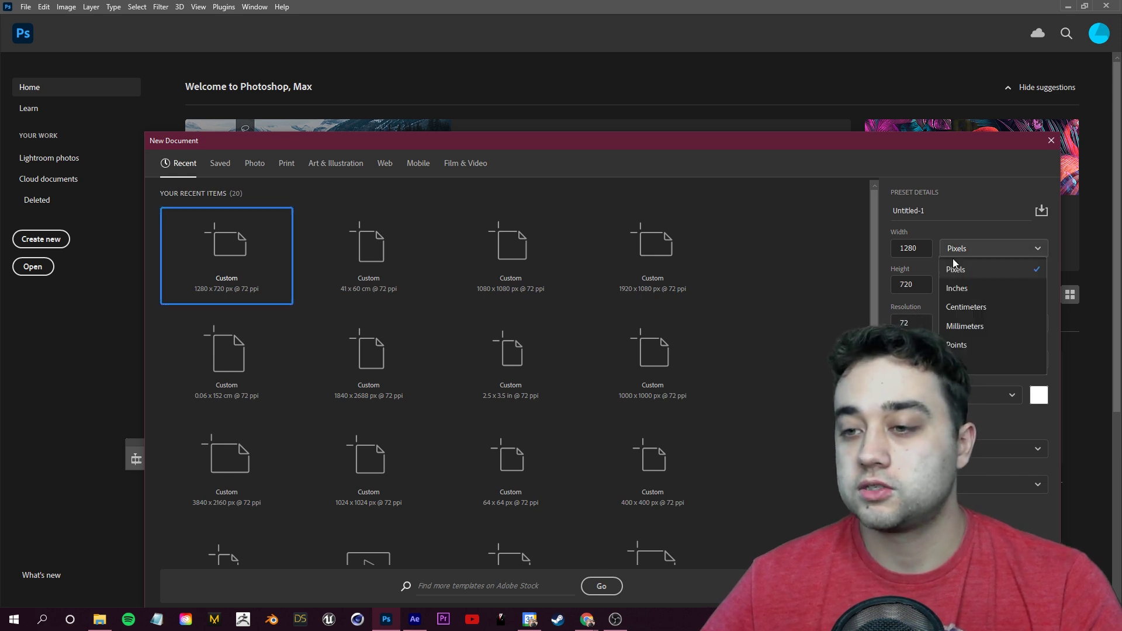
{"action": "left_click", "coordinate": [988, 308]}
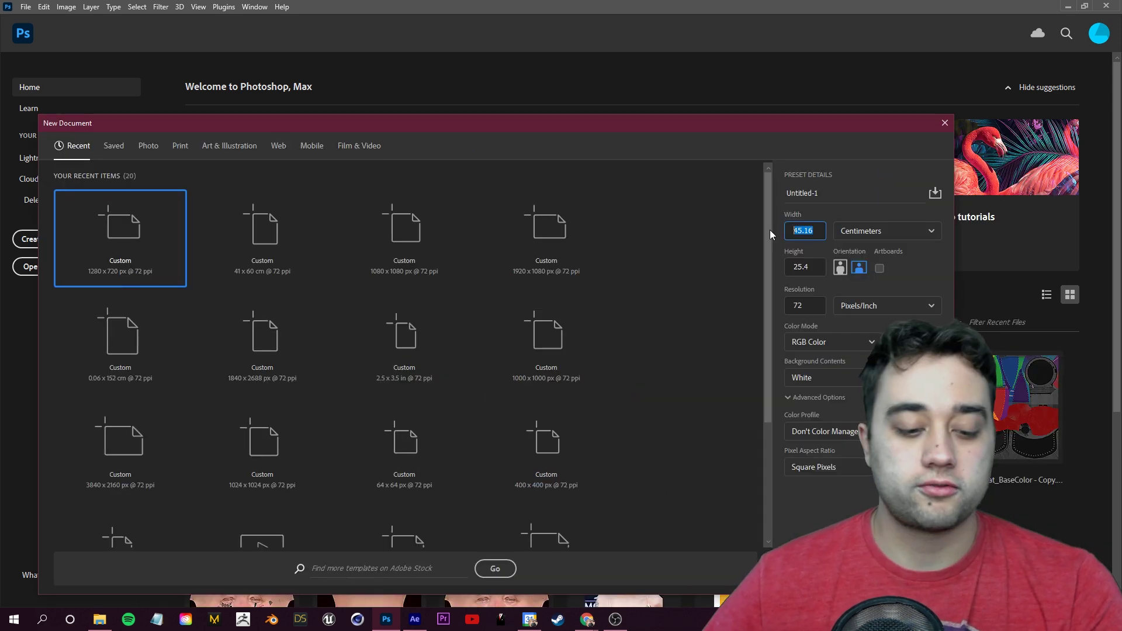
{"action": "key", "text": "Tab"}
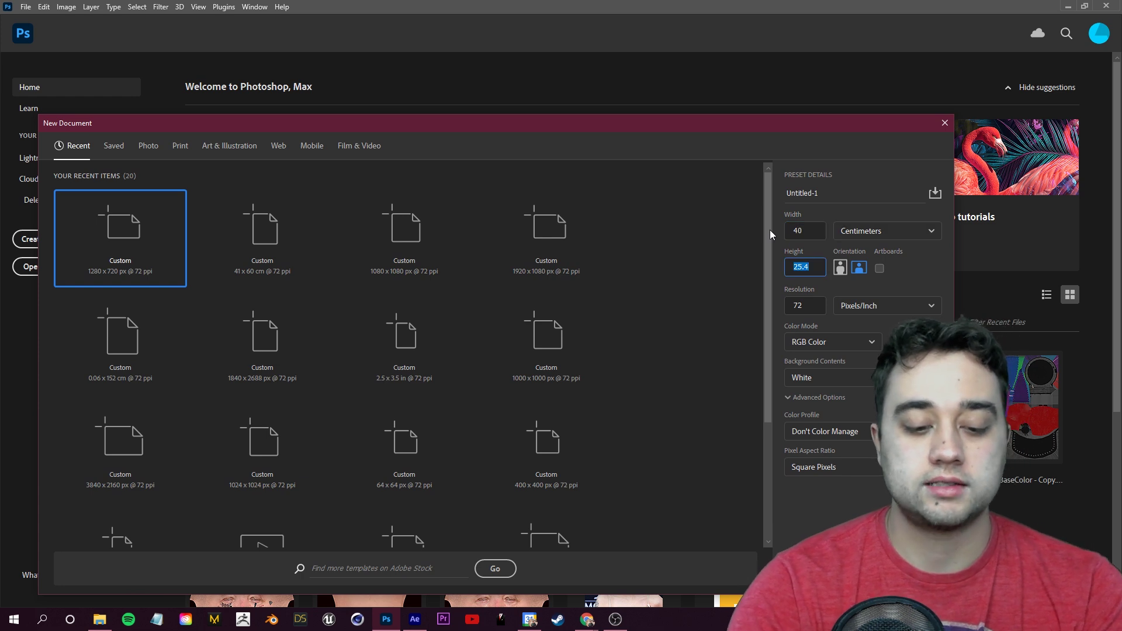
{"action": "type", "text": "60"}
{"action": "key", "text": "Return"}
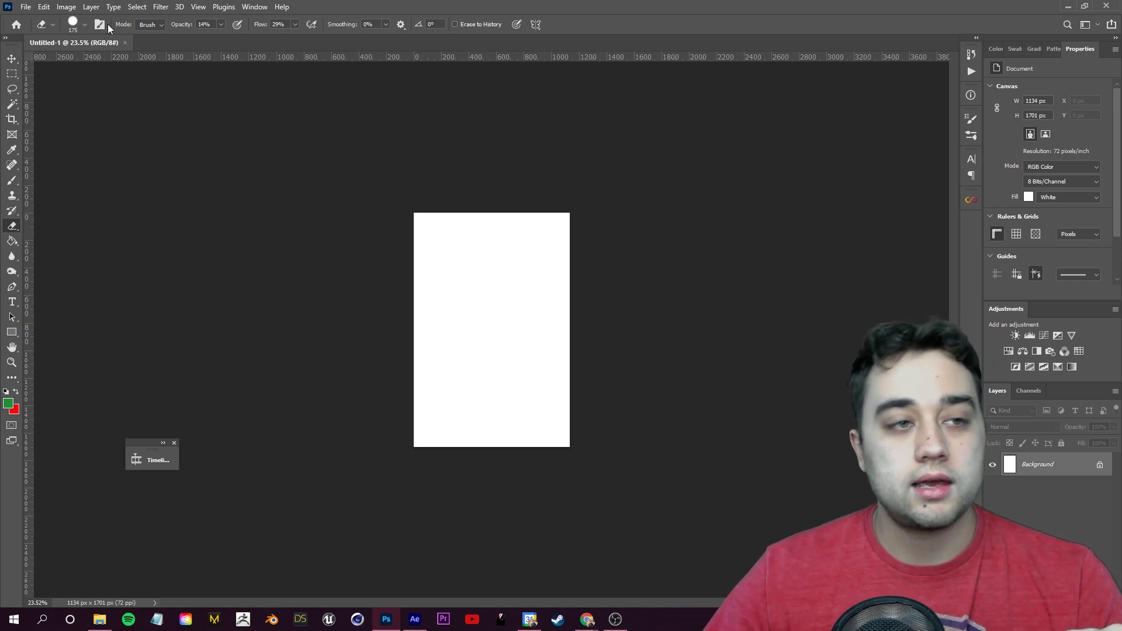
{"action": "left_click", "coordinate": [25, 6]}
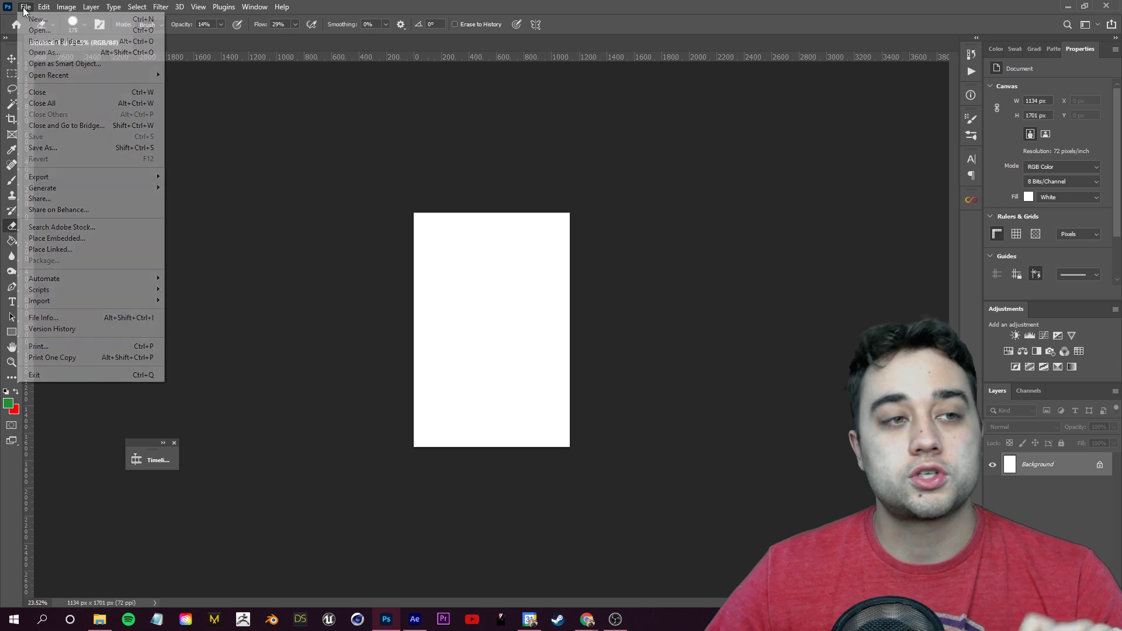
{"action": "mouse_move", "coordinate": [42, 188]}
{"action": "left_click", "coordinate": [368, 9]}
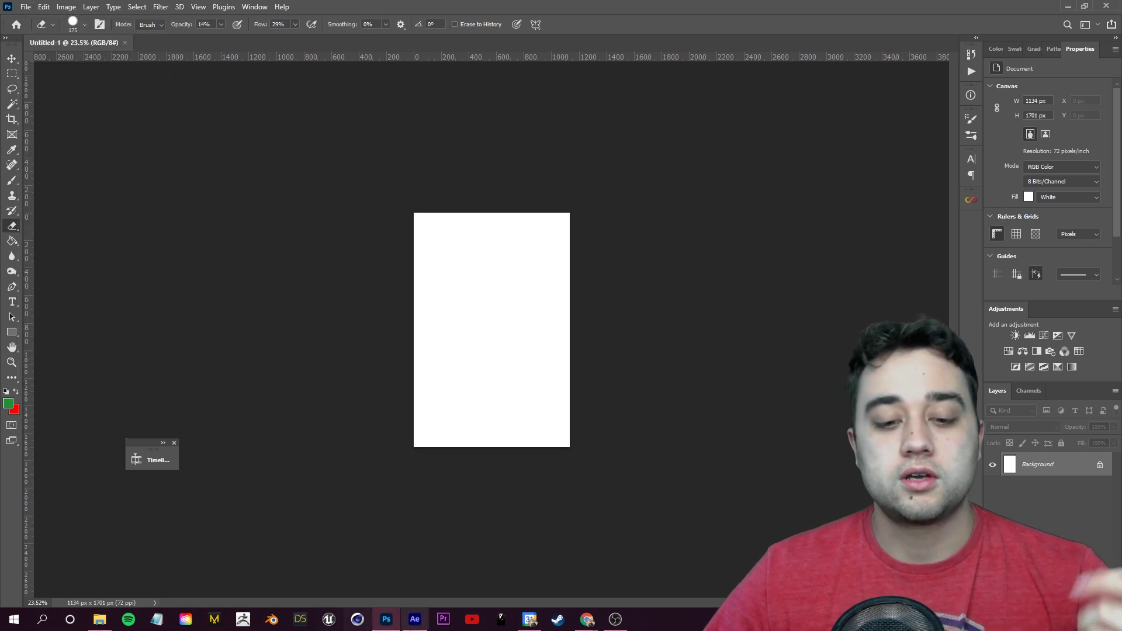
Switch back to After Effects, activate the Selection tool and move the current time to 0:00:00:00.
{"action": "left_click", "coordinate": [415, 619]}
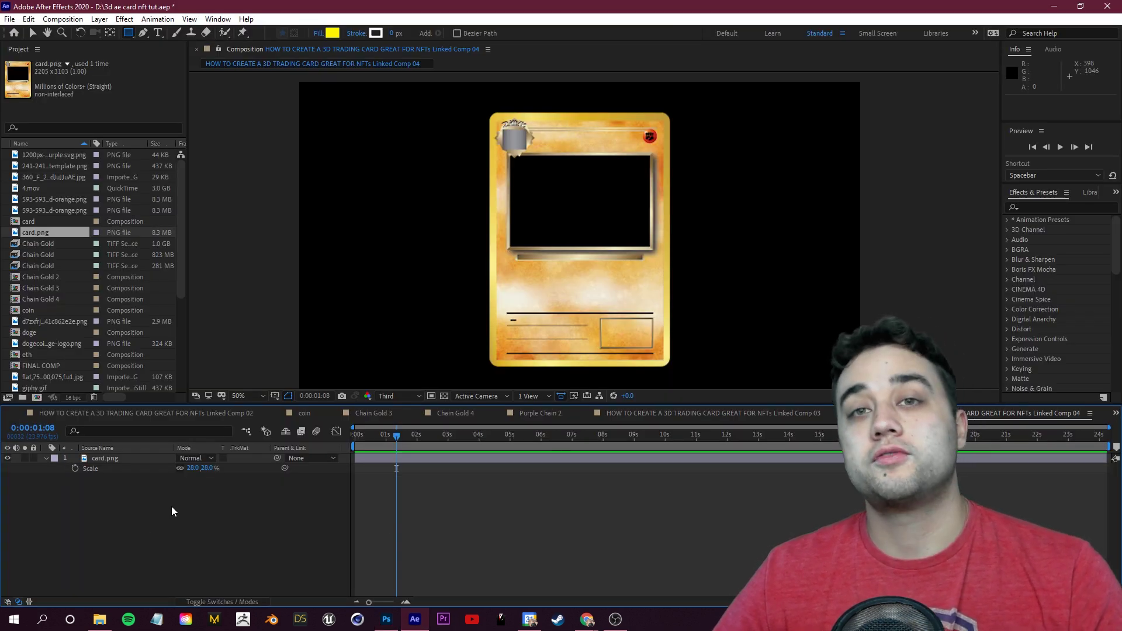
{"action": "key", "text": "v"}
{"action": "left_click", "coordinate": [496, 211]}
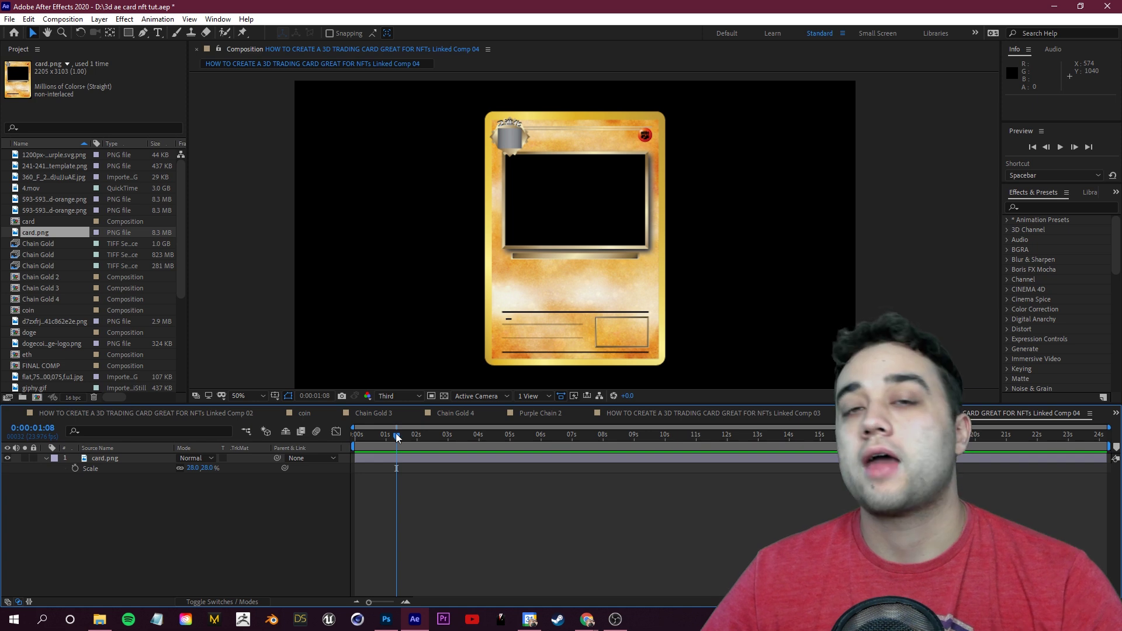
{"action": "left_click_drag", "start_coordinate": [397, 438], "coordinate": [354, 437]}
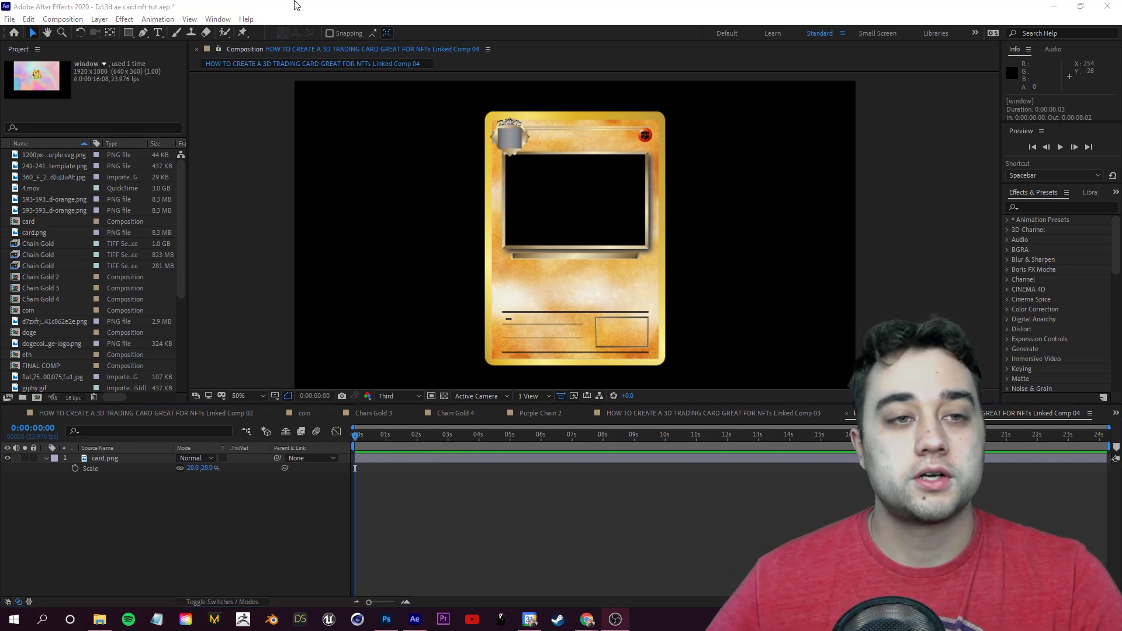
{"action": "left_click", "coordinate": [295, 5]}
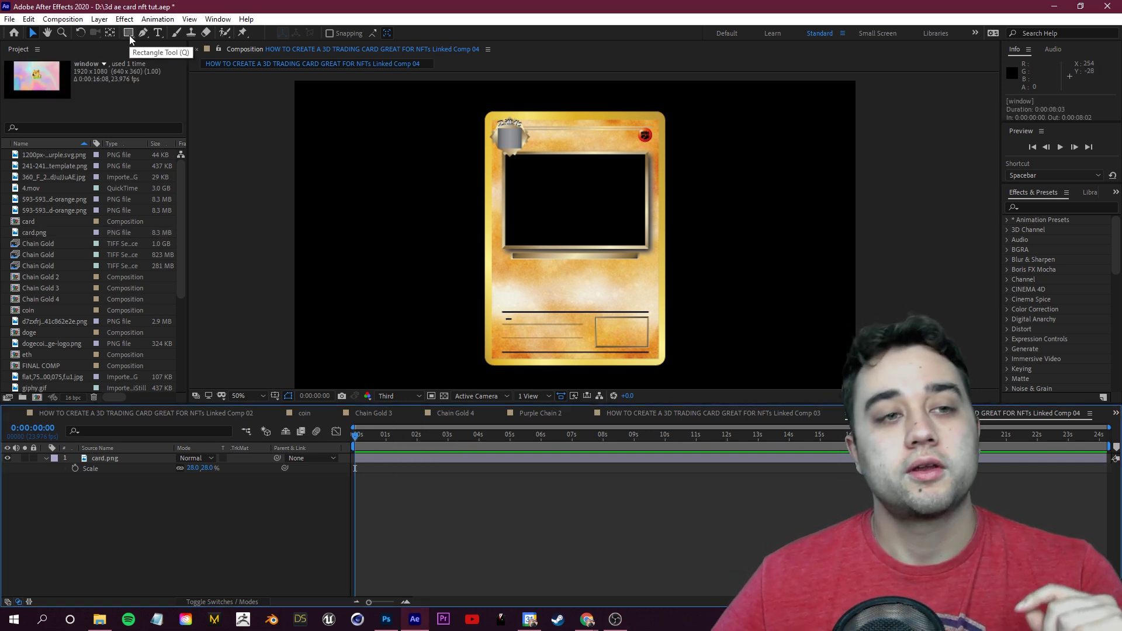
With no layer selected, draw a yellow rectangle shape covering the card's transparent picture window up to its frame.
{"action": "left_click", "coordinate": [128, 32]}
{"action": "left_click", "coordinate": [108, 465]}
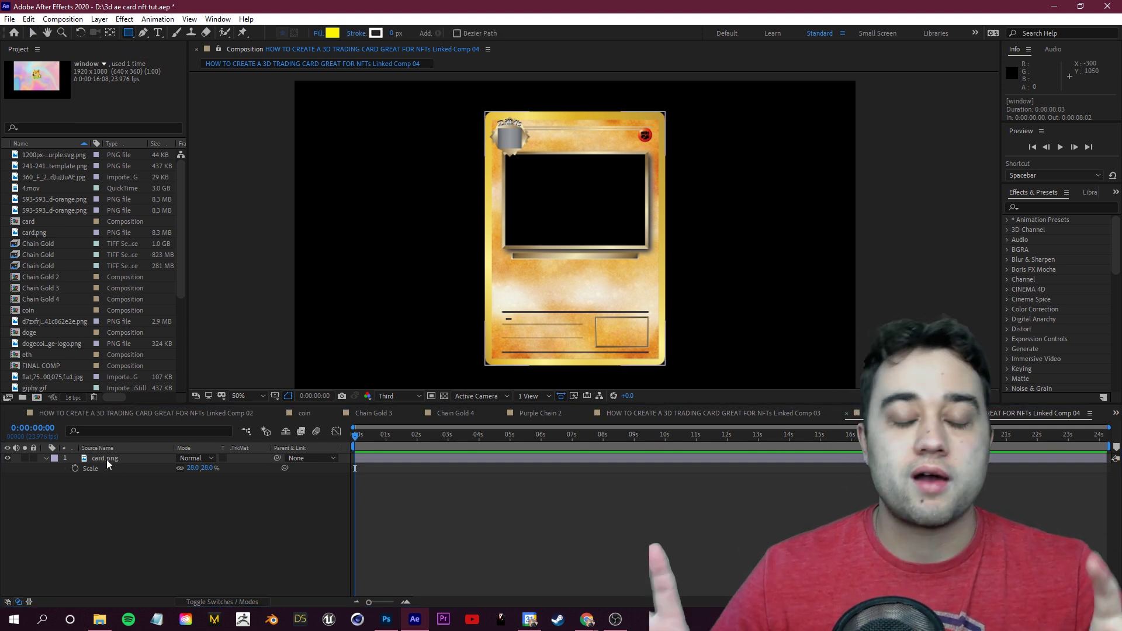
{"action": "left_click_drag", "start_coordinate": [504, 151], "coordinate": [650, 252]}
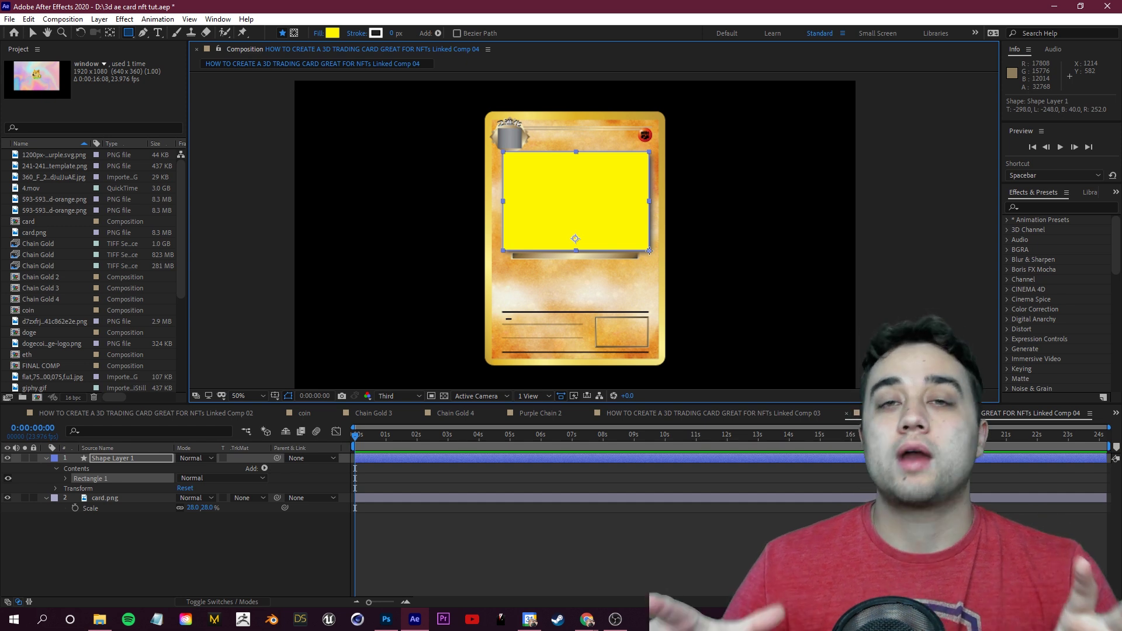
Rename the rectangle's shape layer to WINDOW REFERENCE and hide the layer.
{"action": "right_click", "coordinate": [111, 464]}
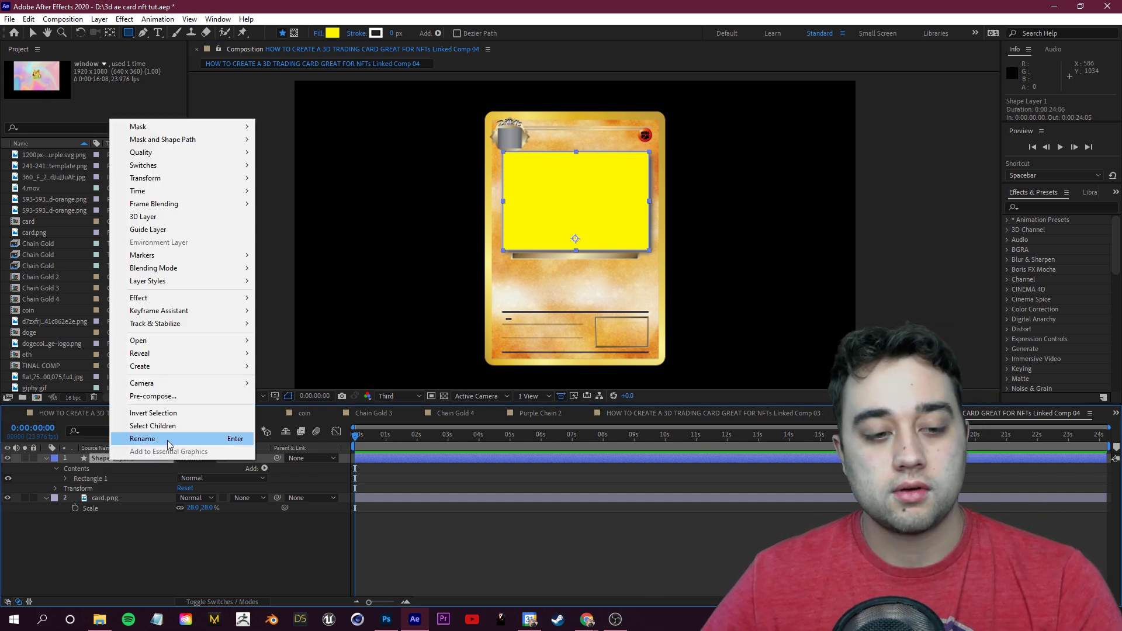
{"action": "left_click", "coordinate": [157, 439]}
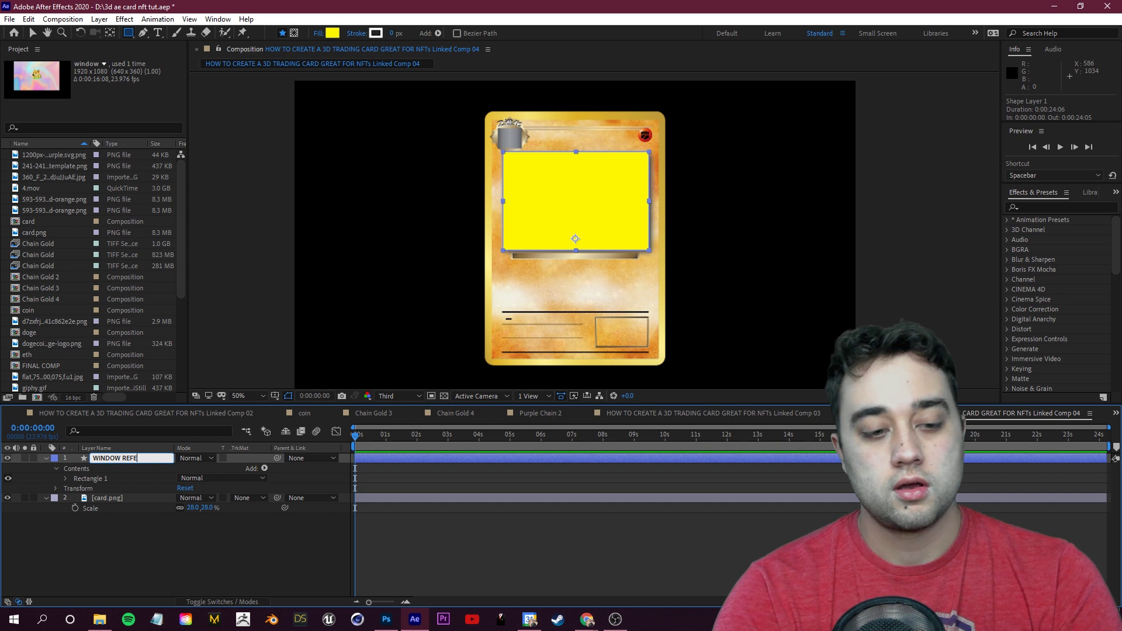
{"action": "type", "text": "WINDOW REFERENCE"}
{"action": "left_click", "coordinate": [158, 535]}
{"action": "left_click", "coordinate": [138, 458]}
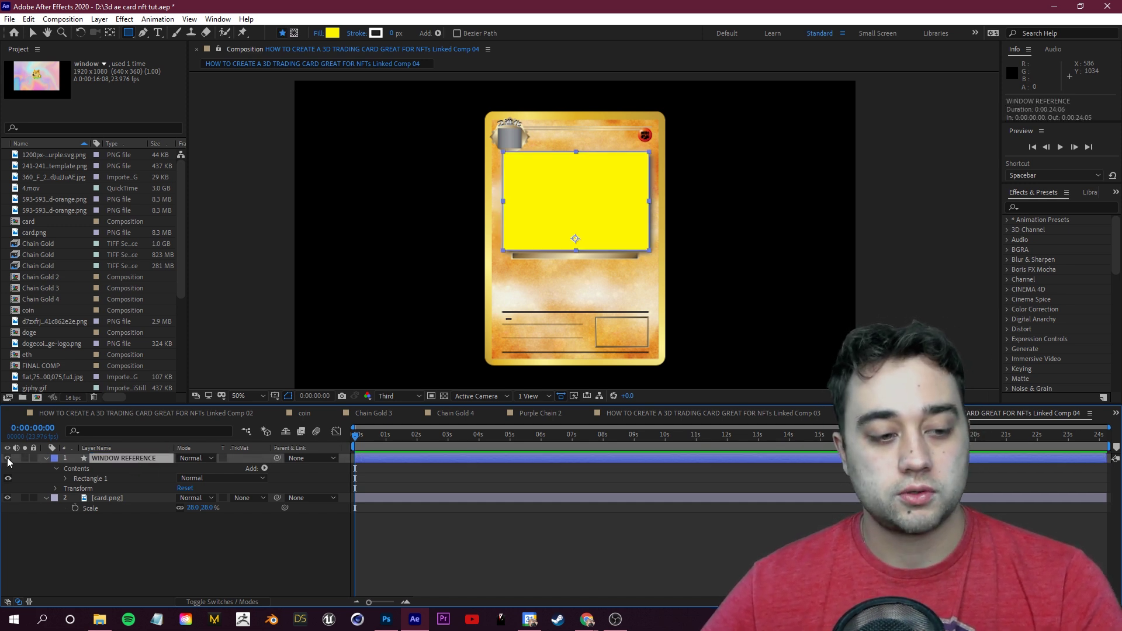
{"action": "left_click", "coordinate": [9, 459]}
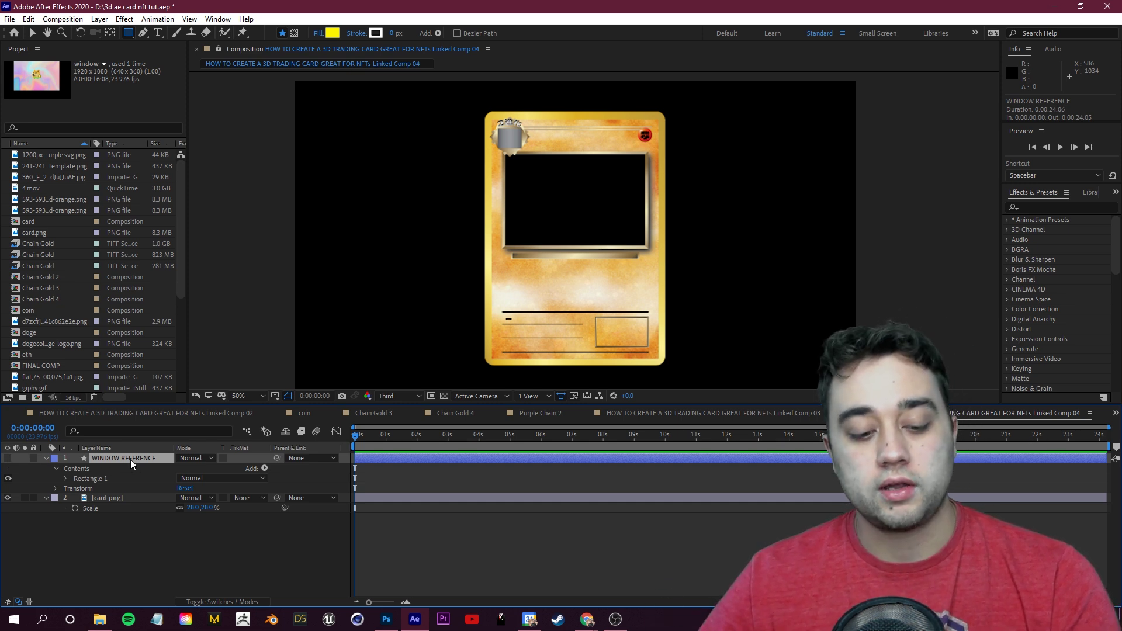
Duplicate the WINDOW REFERENCE layer and pre-compose the copy into a new composition named WINDOW.
{"action": "key", "text": "ctrl+d"}
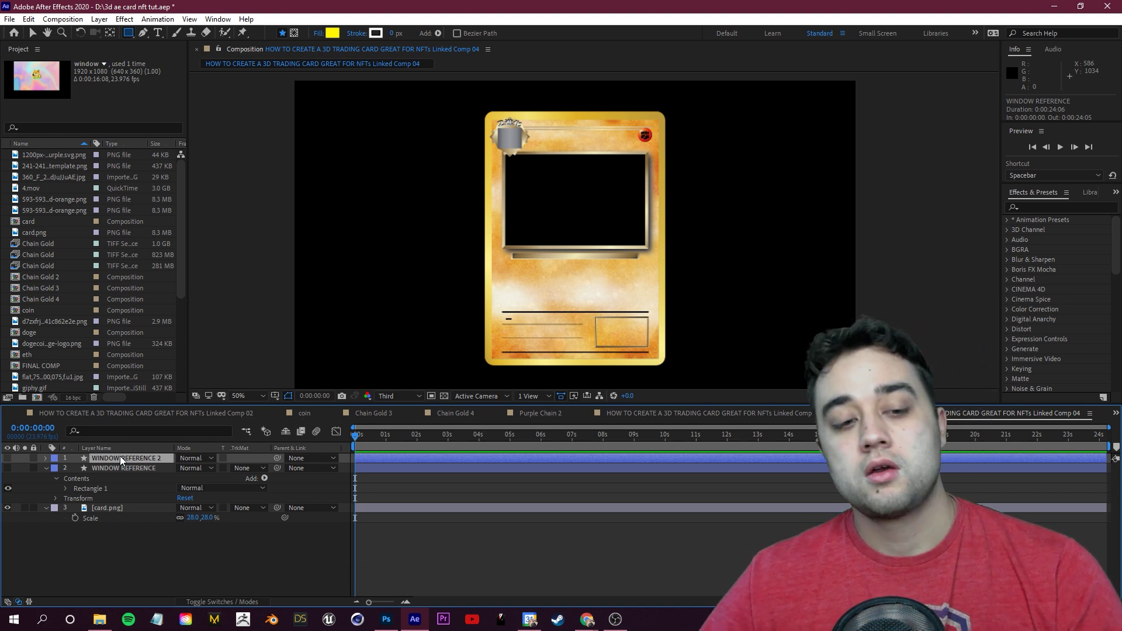
{"action": "right_click", "coordinate": [121, 461]}
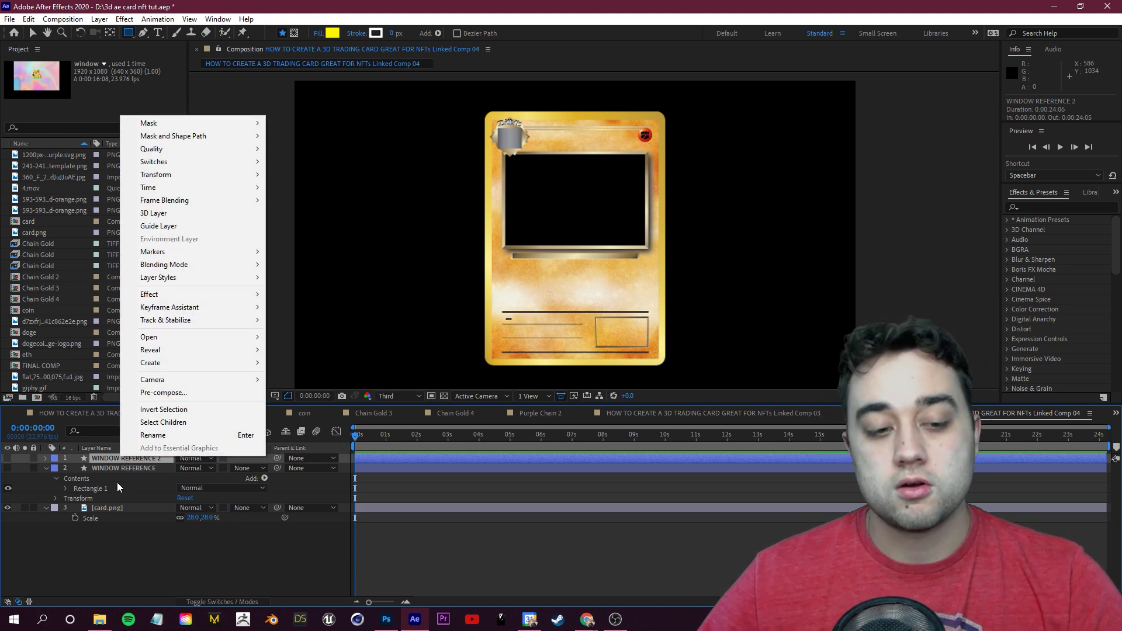
{"action": "left_click", "coordinate": [179, 394]}
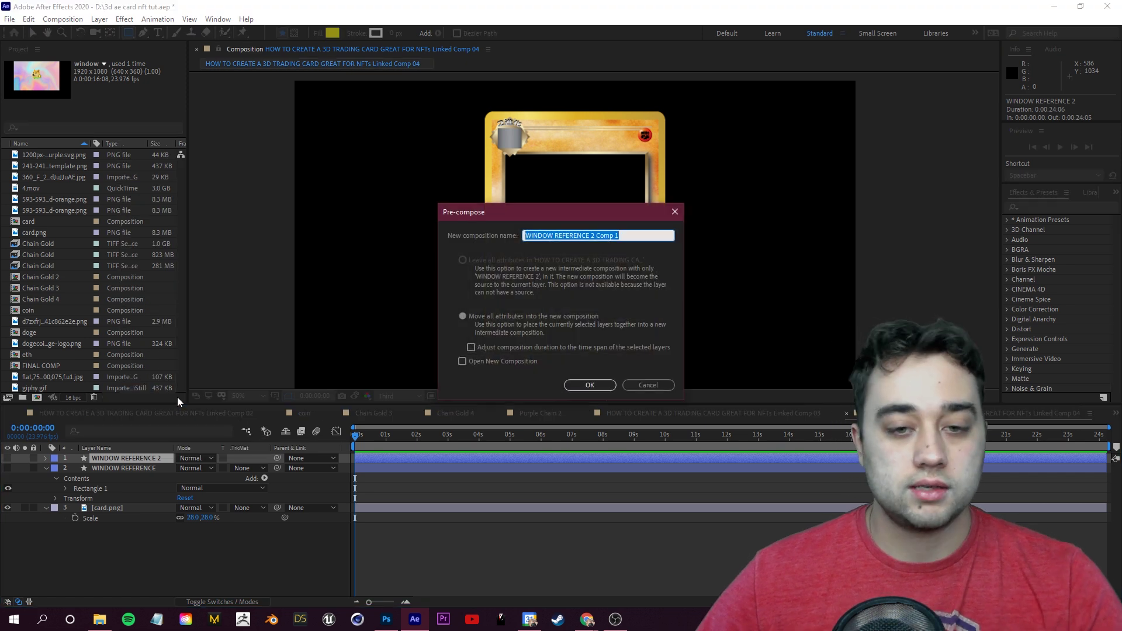
{"action": "type", "text": "Wi"}
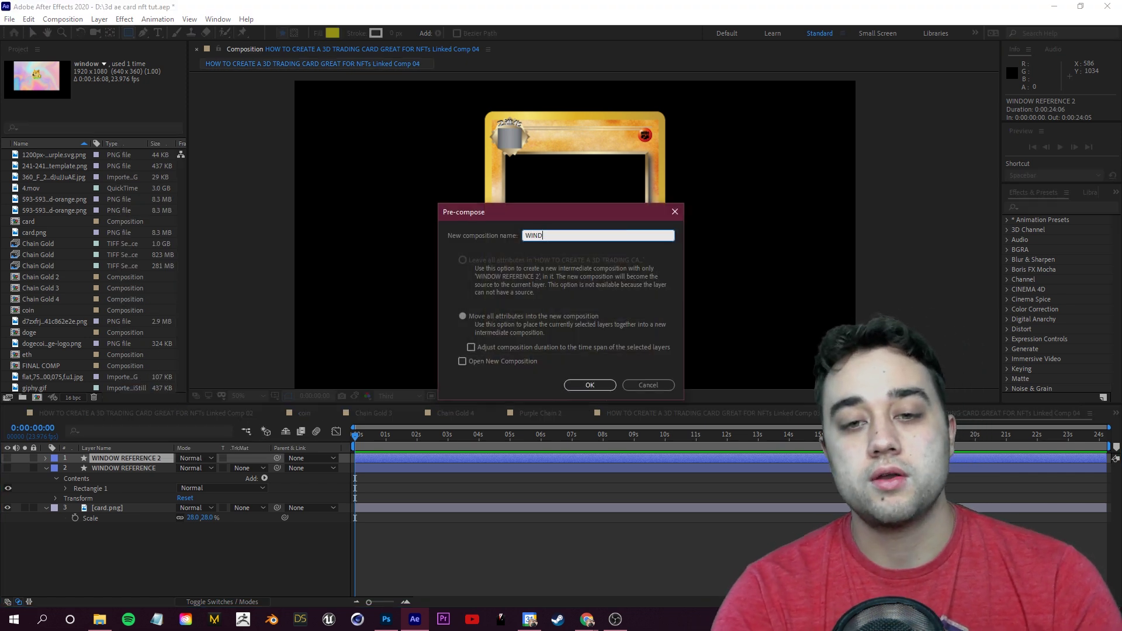
{"action": "type", "text": "NDOW"}
{"action": "key", "text": "Return"}
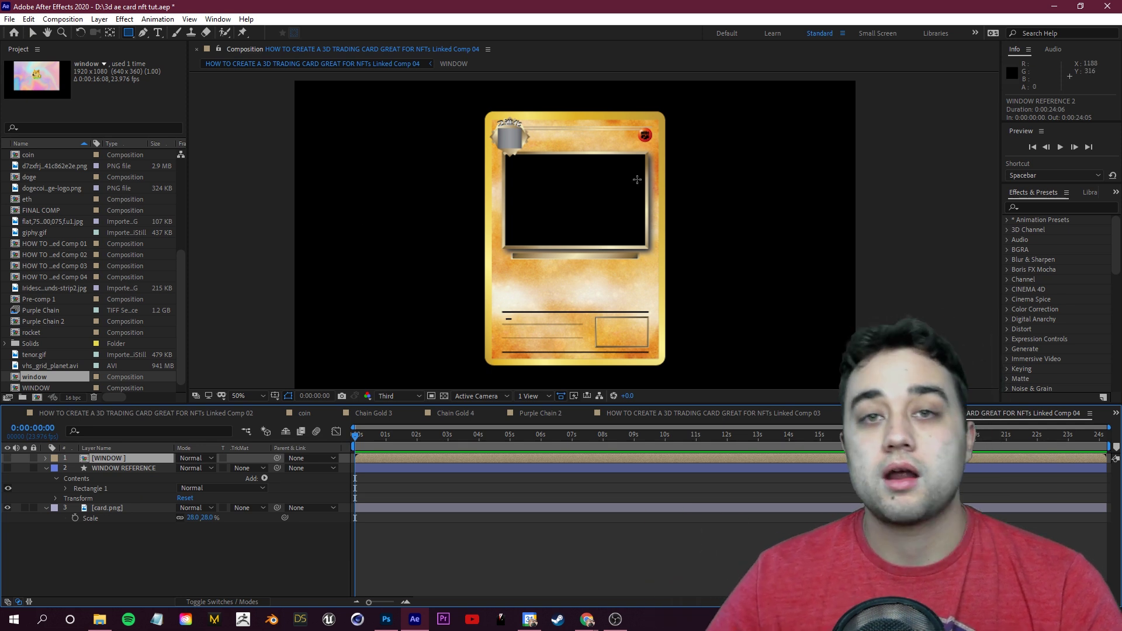
Open the WINDOW pre-composition and leave its yellow reference rectangle layer deselected.
{"action": "double_click", "coordinate": [116, 459]}
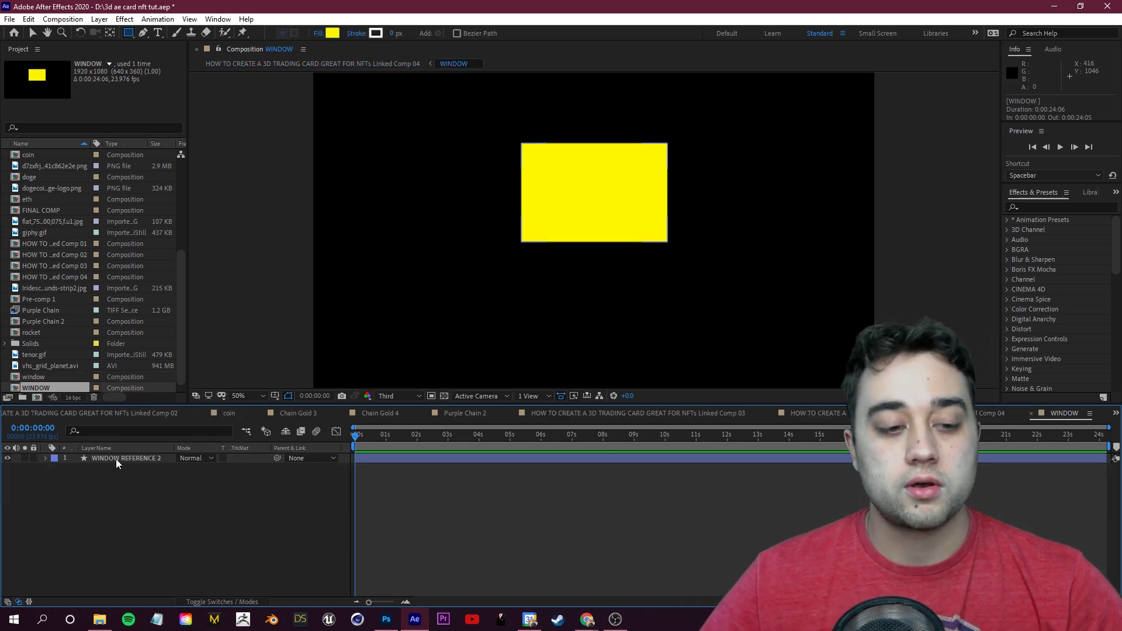
{"action": "left_click", "coordinate": [114, 459]}
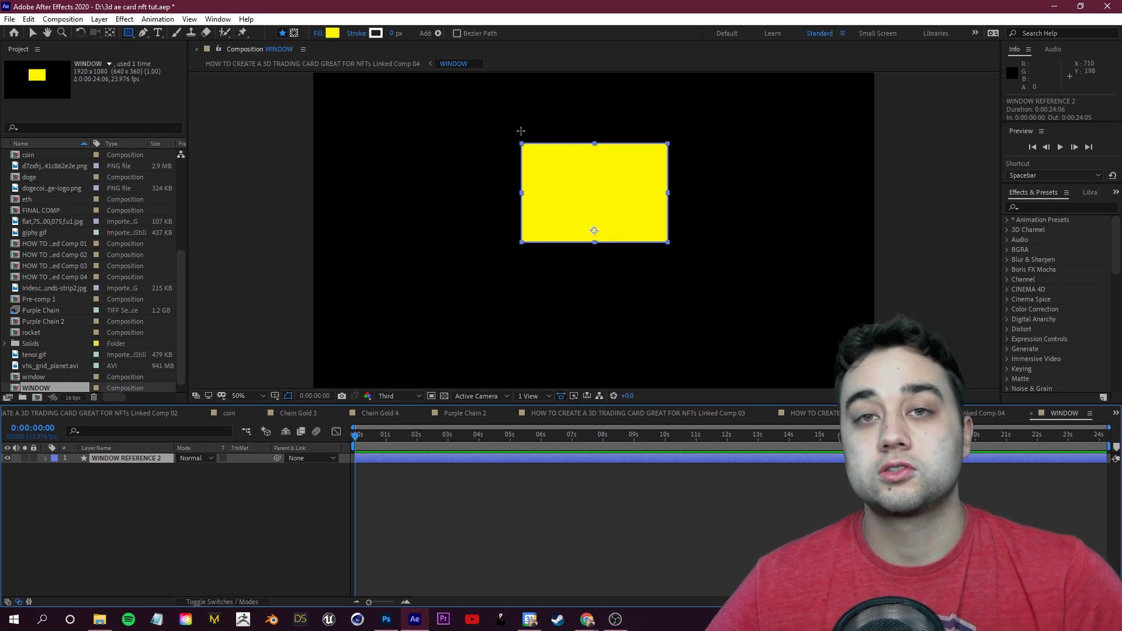
{"action": "key", "text": "F2"}
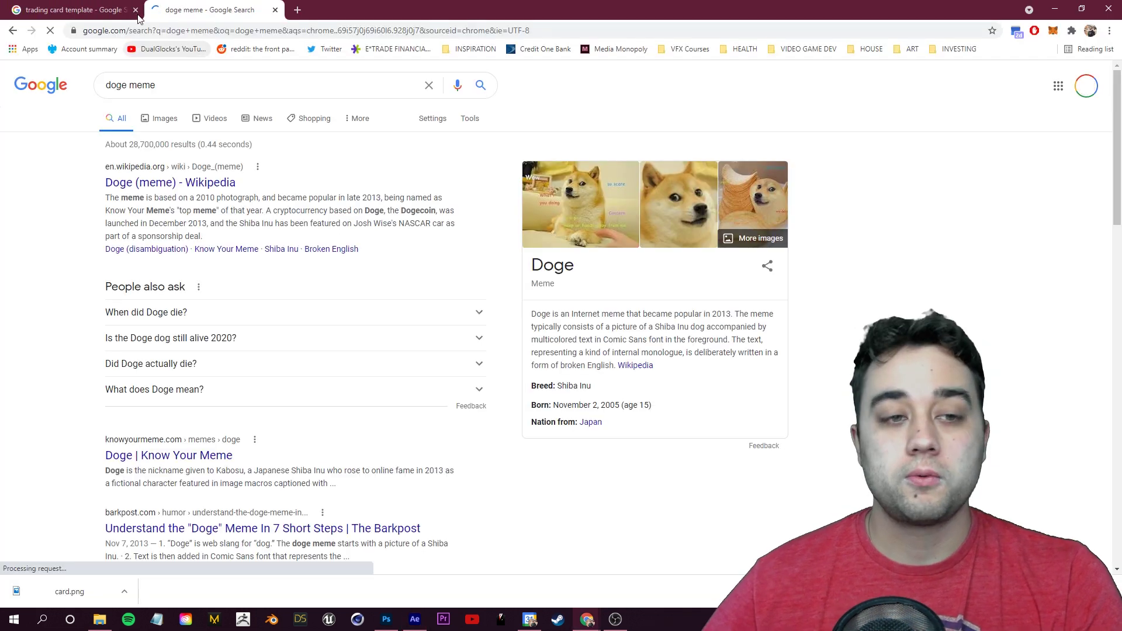
Show the image results for "doge meme" and filter them to transparent pictures.
{"action": "left_click", "coordinate": [146, 122]}
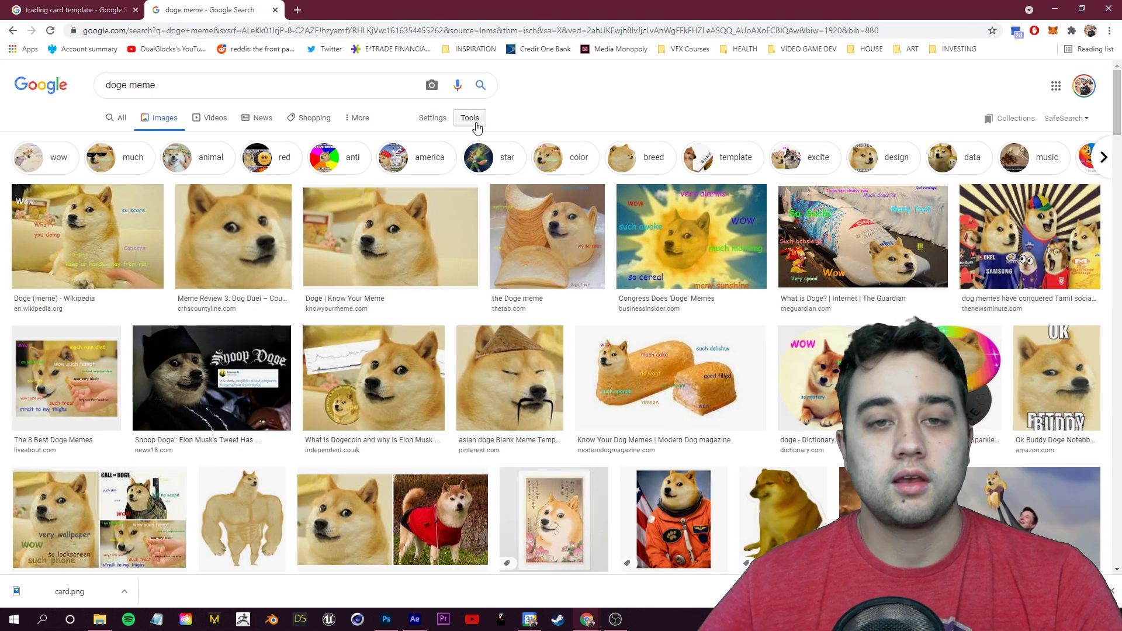
{"action": "left_click", "coordinate": [470, 117]}
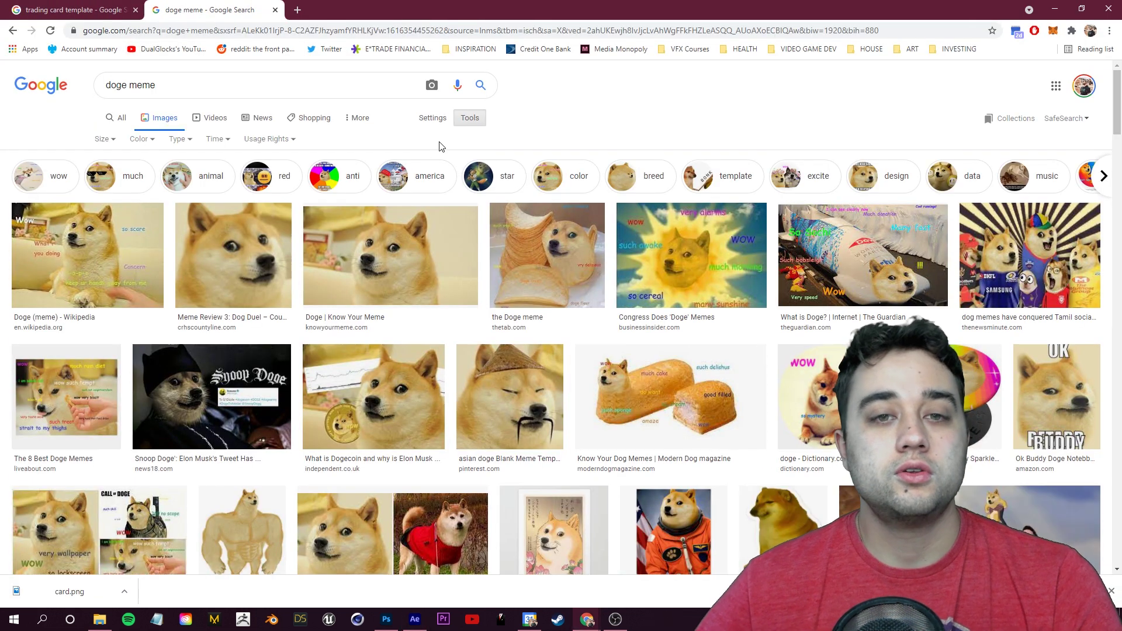
{"action": "left_click", "coordinate": [151, 144]}
{"action": "left_click", "coordinate": [135, 202]}
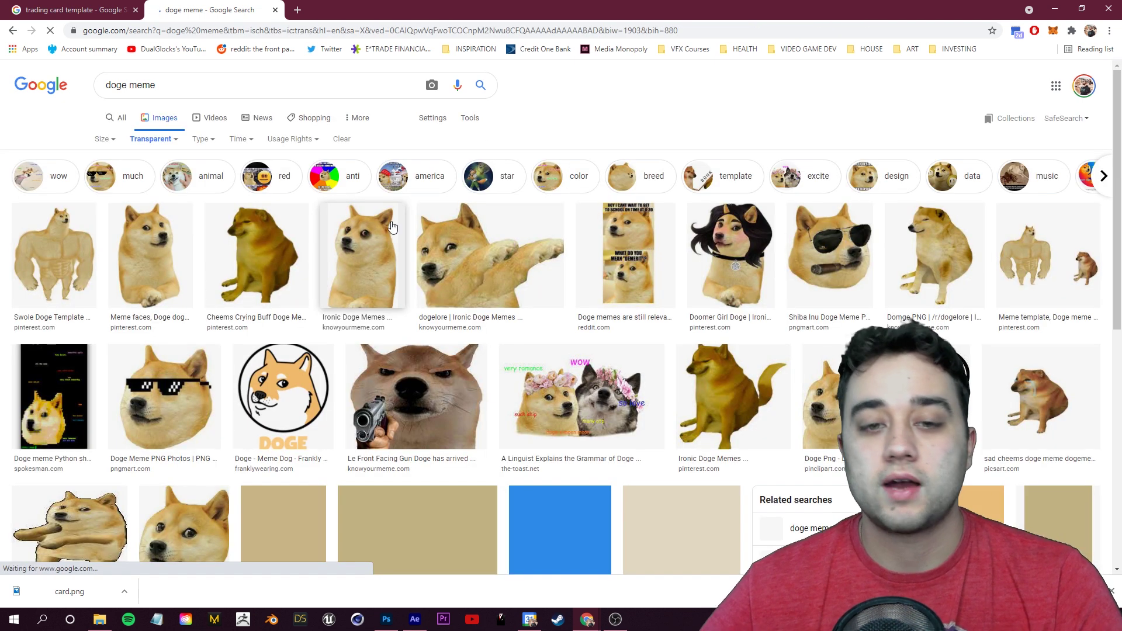
Bring giphy.gif from the project folder into the WINDOW composition as the top layer and place it over the yellow rectangle.
{"action": "left_click_drag", "start_coordinate": [633, 111], "coordinate": [418, 68]}
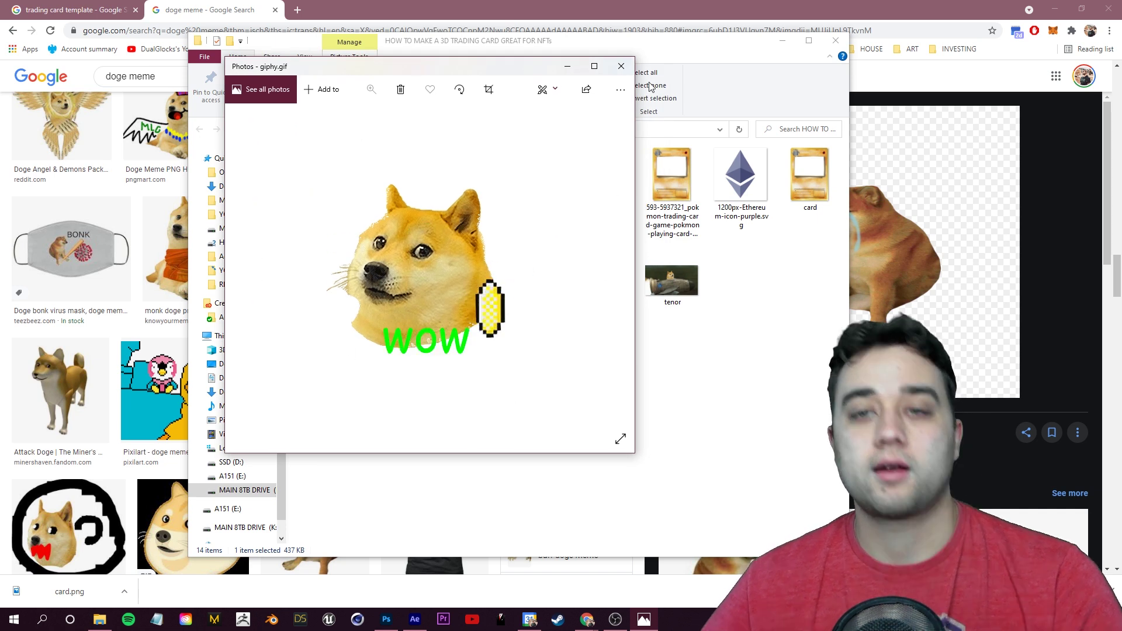
{"action": "left_click", "coordinate": [621, 66]}
{"action": "left_click", "coordinate": [501, 313]}
{"action": "left_click_drag", "start_coordinate": [536, 298], "coordinate": [125, 491]}
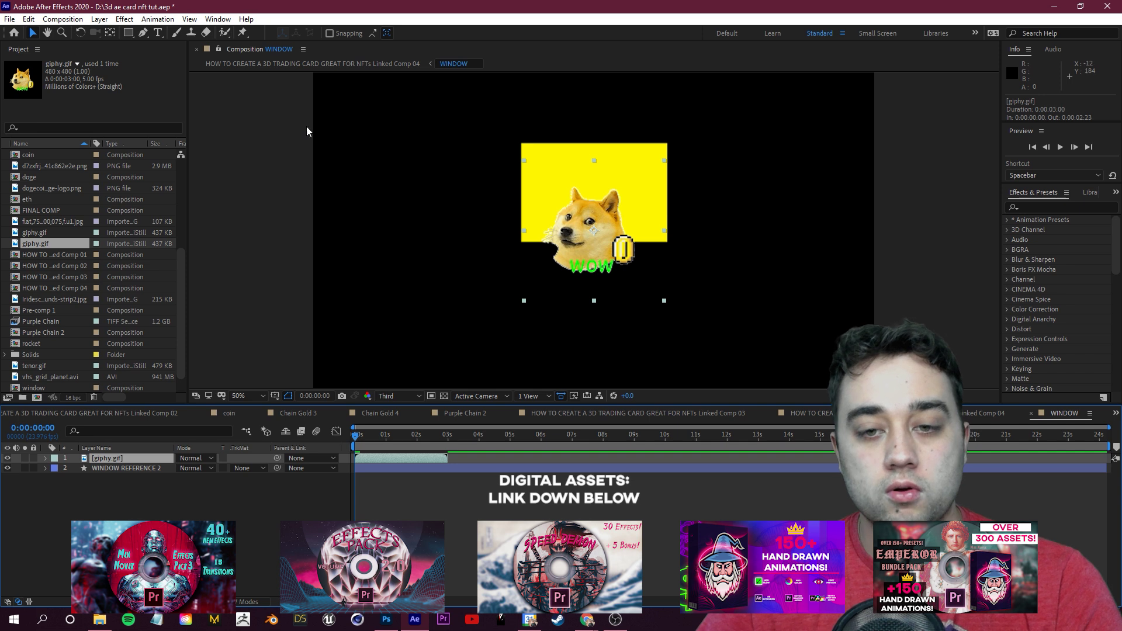
{"action": "key", "text": "v"}
{"action": "left_click_drag", "start_coordinate": [604, 267], "coordinate": [608, 229]}
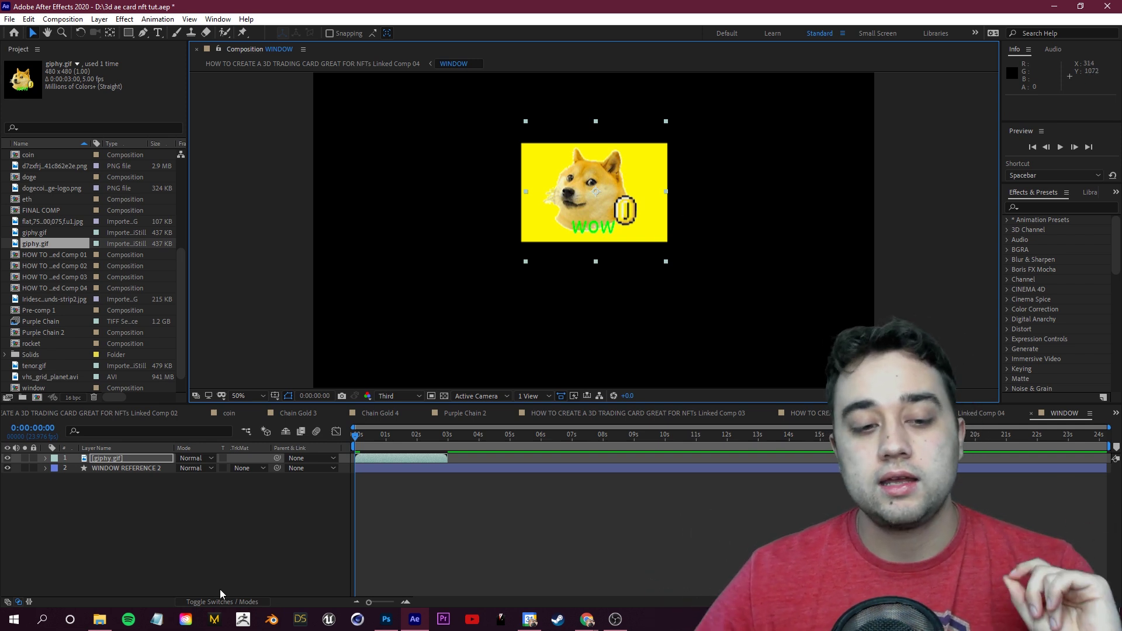
Make the giphy.gif and WINDOW REFERENCE 2 layers 3D in the WINDOW composition.
{"action": "left_click", "coordinate": [210, 600]}
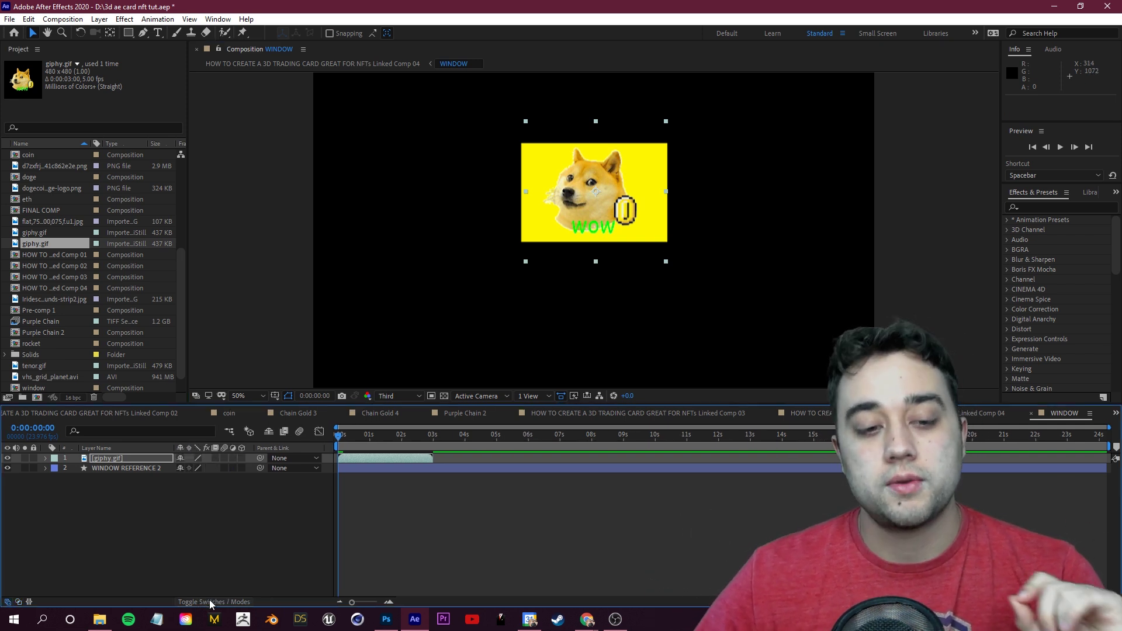
{"action": "left_click", "coordinate": [242, 458]}
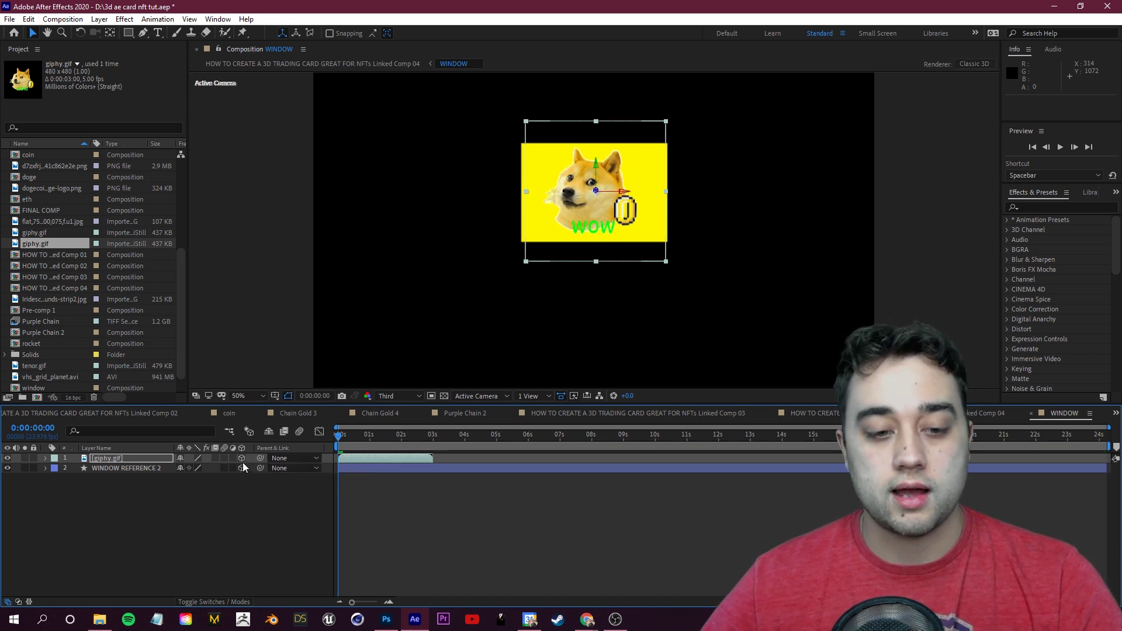
{"action": "left_click", "coordinate": [144, 457]}
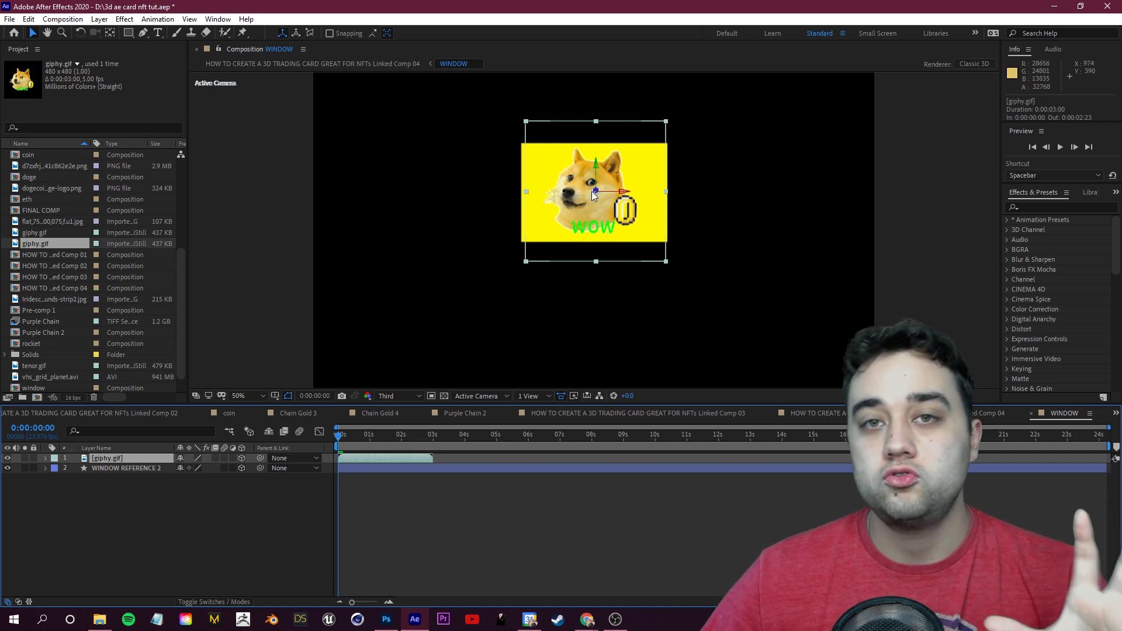
Add a new camera to the WINDOW composition, accepting the offered camera settings.
{"action": "right_click", "coordinate": [115, 504]}
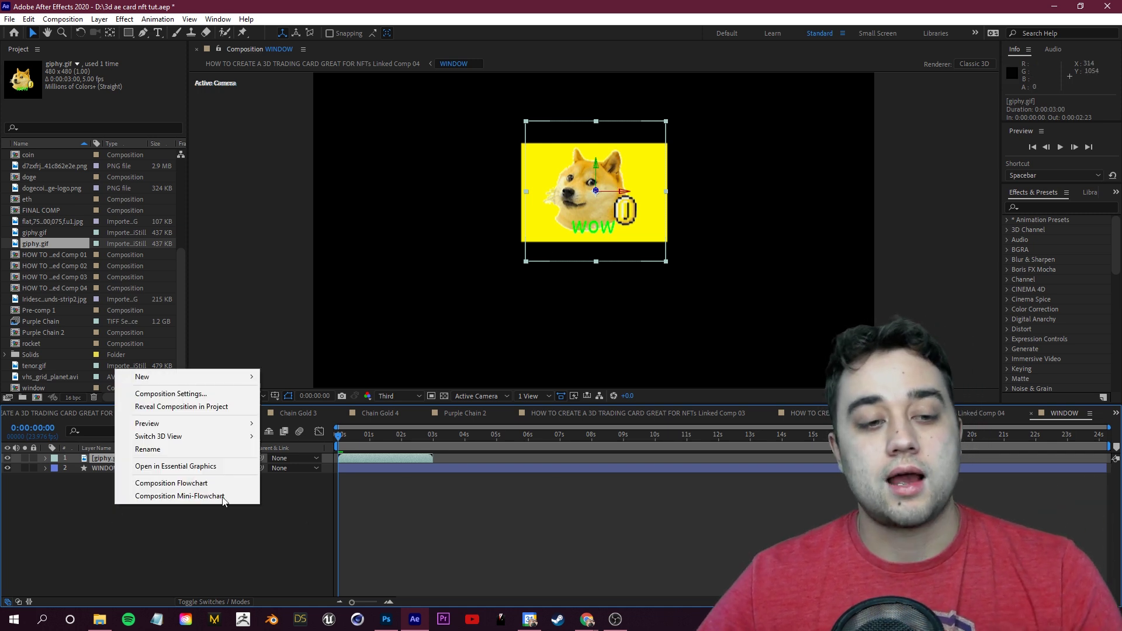
{"action": "mouse_move", "coordinate": [212, 378]}
{"action": "left_click", "coordinate": [291, 432]}
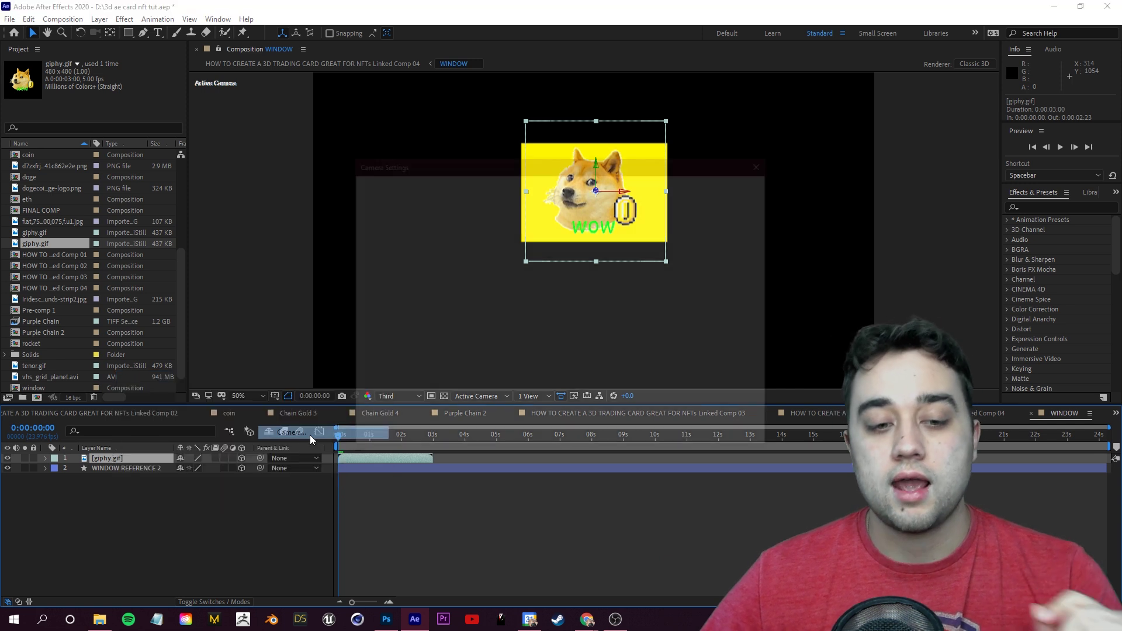
{"action": "key", "text": "Return"}
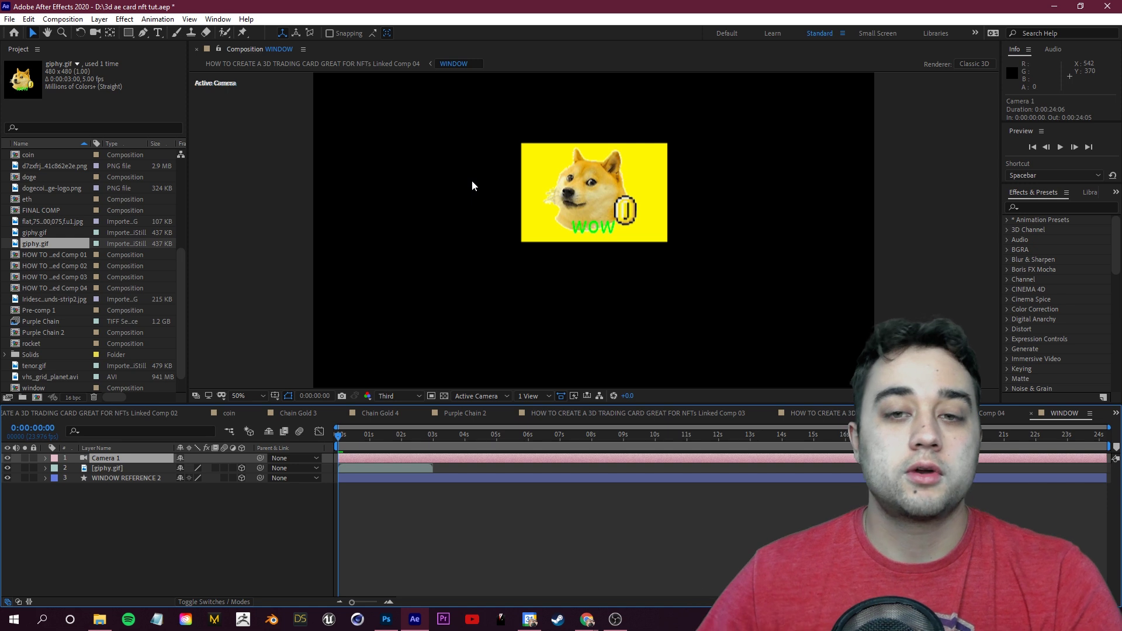
Orbit the camera to a side view and push the giphy.gif layer behind the yellow rectangle to a Z position of about 42.
{"action": "key", "text": "c"}
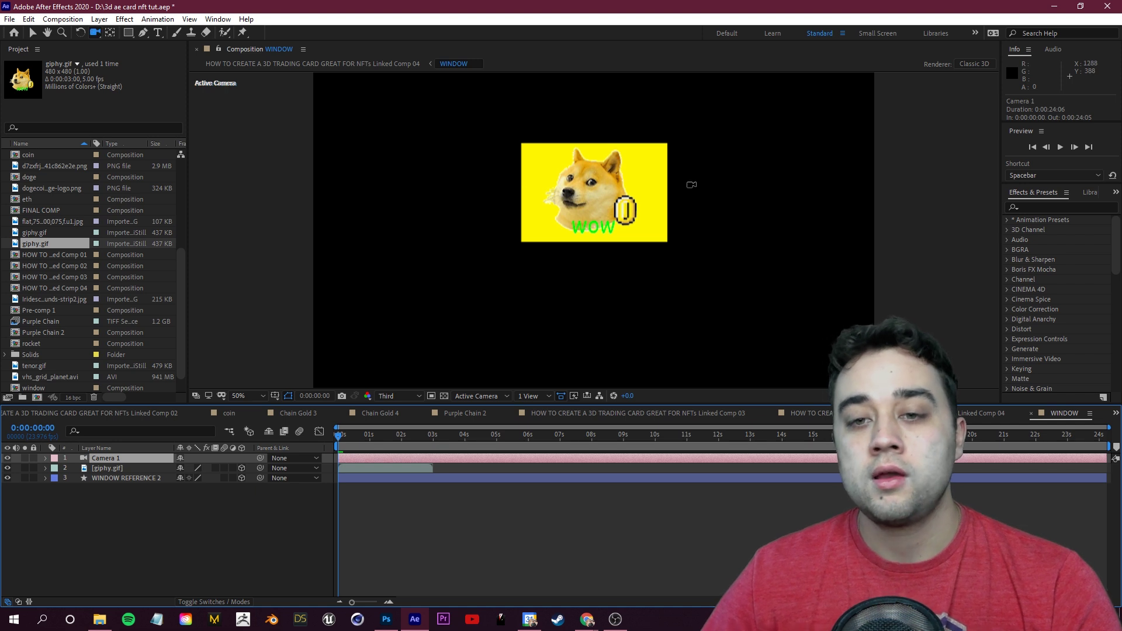
{"action": "left_click_drag", "start_coordinate": [723, 170], "coordinate": [626, 185]}
{"action": "left_click", "coordinate": [120, 469]}
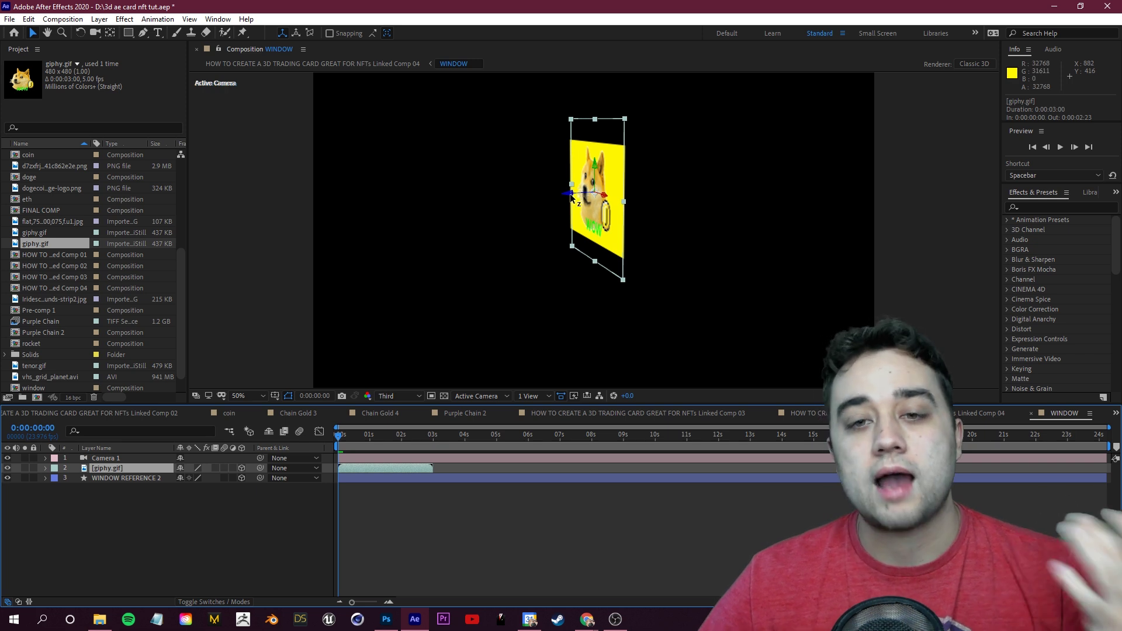
{"action": "left_click_drag", "start_coordinate": [572, 196], "coordinate": [585, 195]}
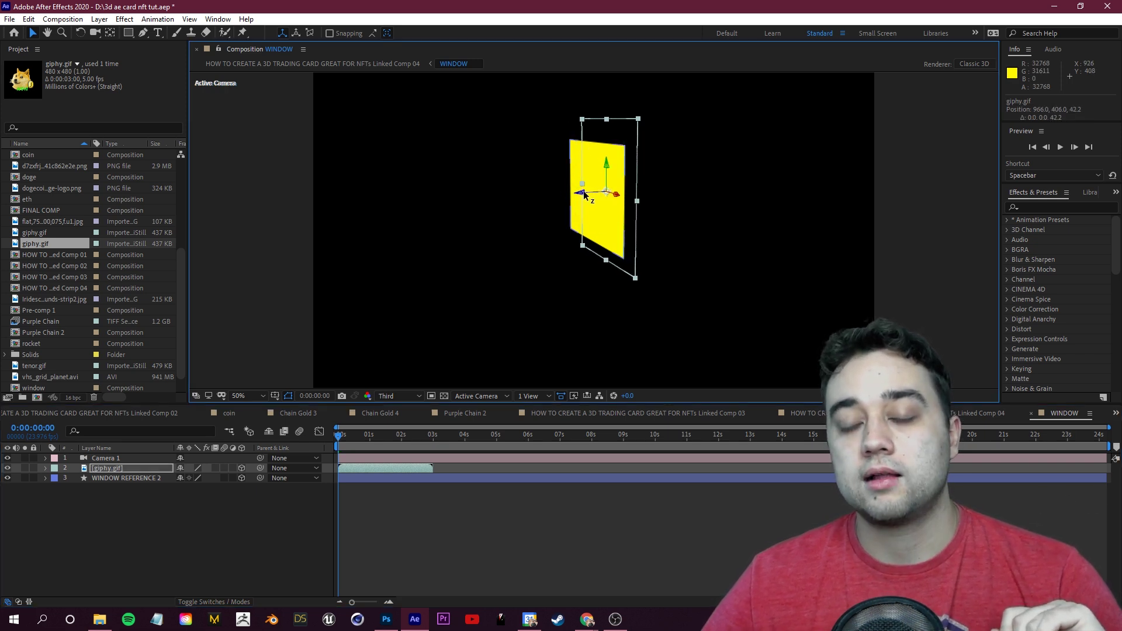
Hide the WINDOW REFERENCE 2 layer and orbit the camera around the doge GIF to check its depth.
{"action": "left_click", "coordinate": [8, 478]}
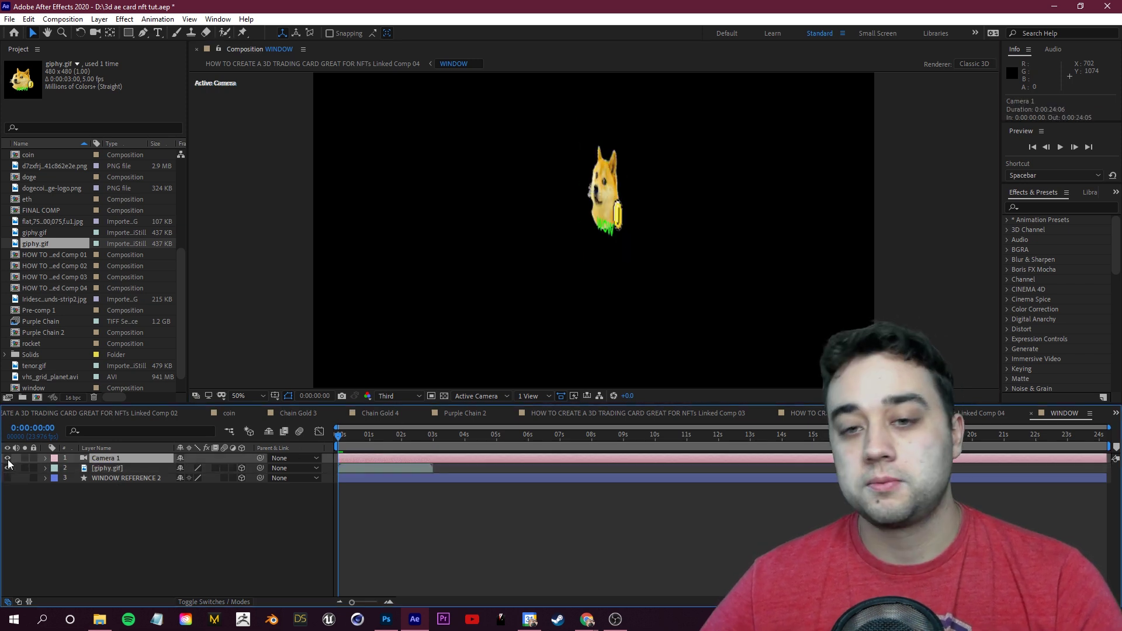
{"action": "left_click", "coordinate": [8, 458]}
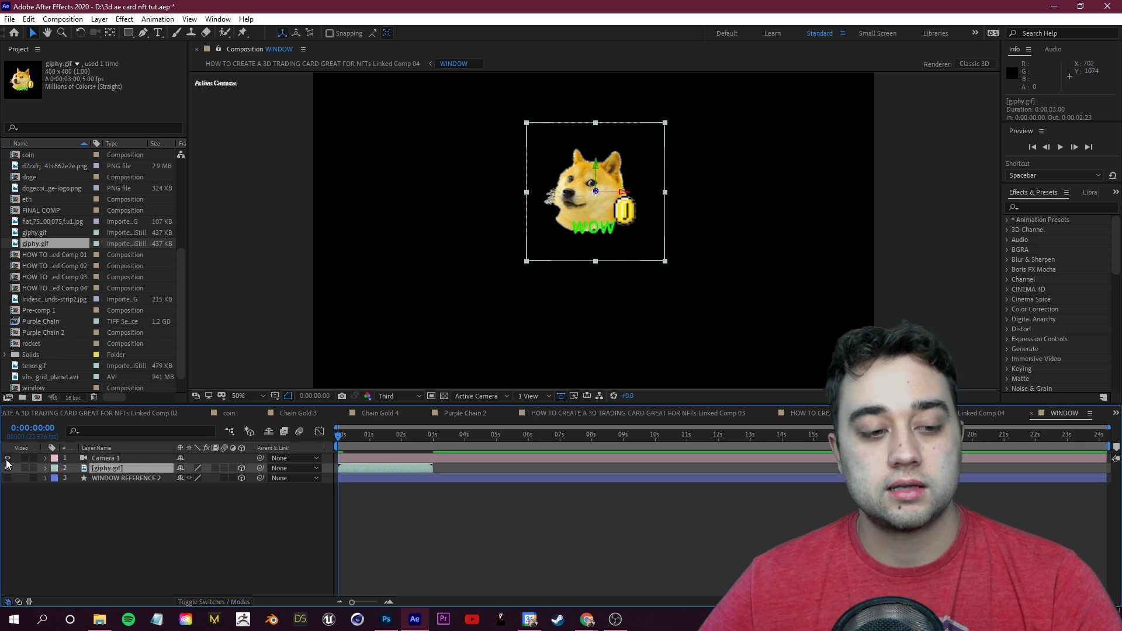
{"action": "left_click", "coordinate": [7, 458]}
{"action": "left_click", "coordinate": [85, 461]}
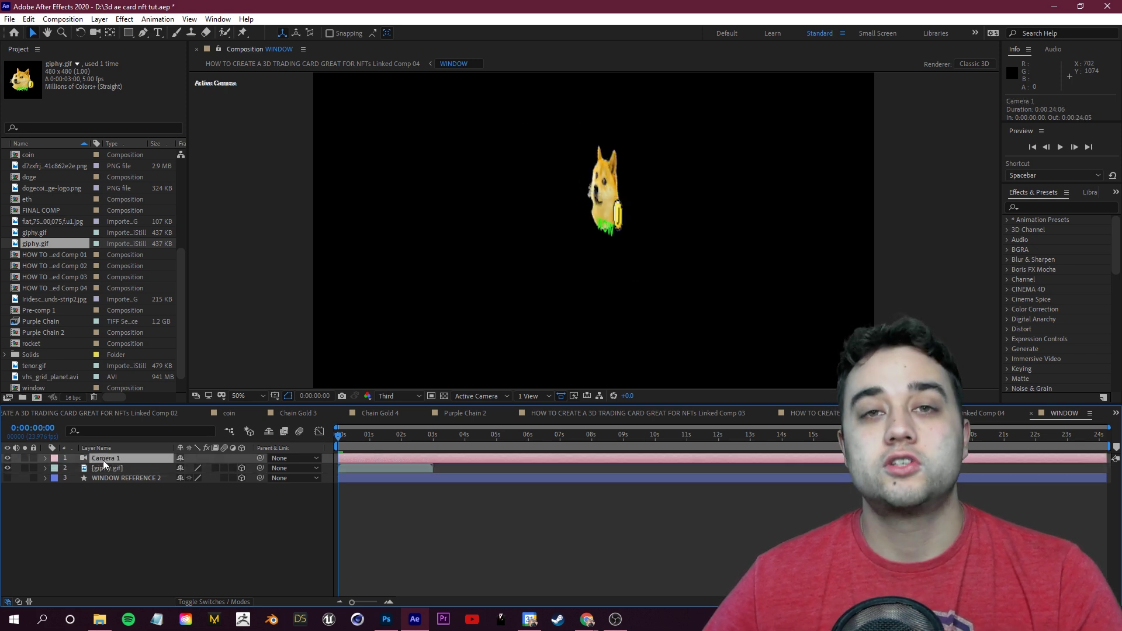
{"action": "key", "text": "c"}
{"action": "mouse_move", "coordinate": [642, 205]}
{"action": "left_mouse_down"}
{"action": "mouse_move", "coordinate": [716, 195]}
{"action": "mouse_move", "coordinate": [655, 199]}
{"action": "left_mouse_up"}
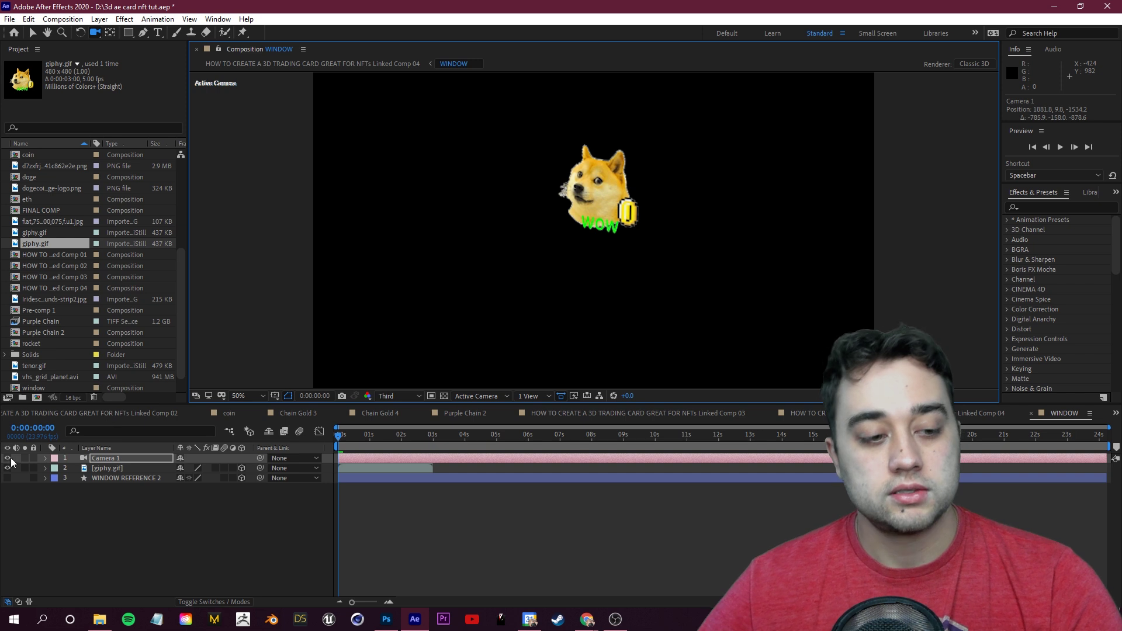
Turn off Camera 1 in the WINDOW composition and make the WINDOW layer visible in the Linked Comp 04 card composition.
{"action": "left_click", "coordinate": [8, 459]}
{"action": "left_click", "coordinate": [815, 413]}
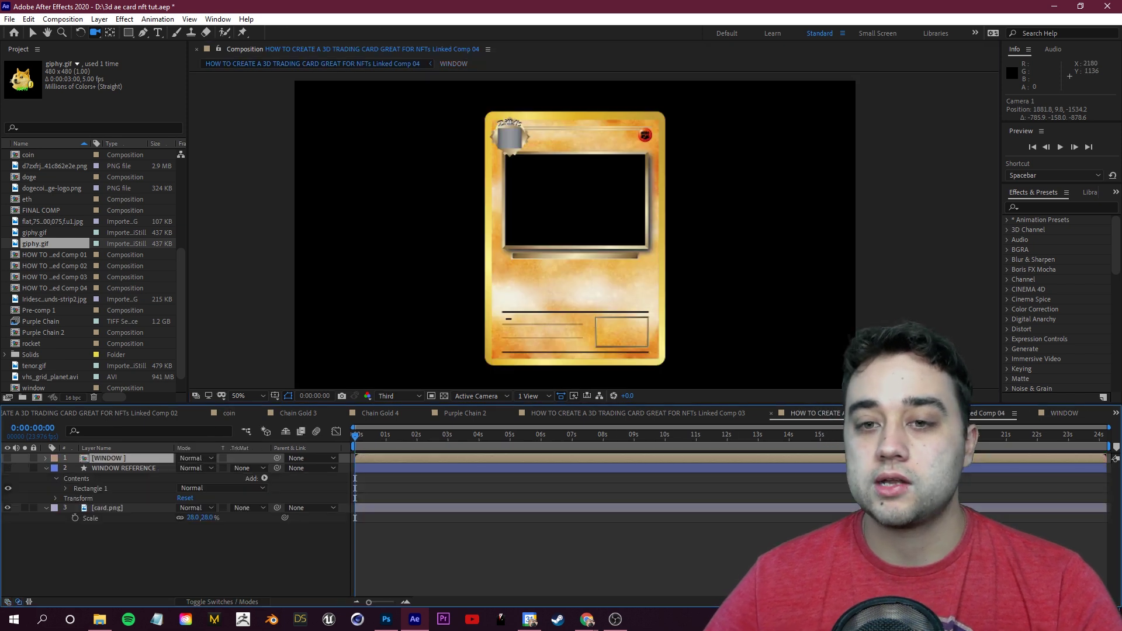
{"action": "left_click", "coordinate": [8, 459]}
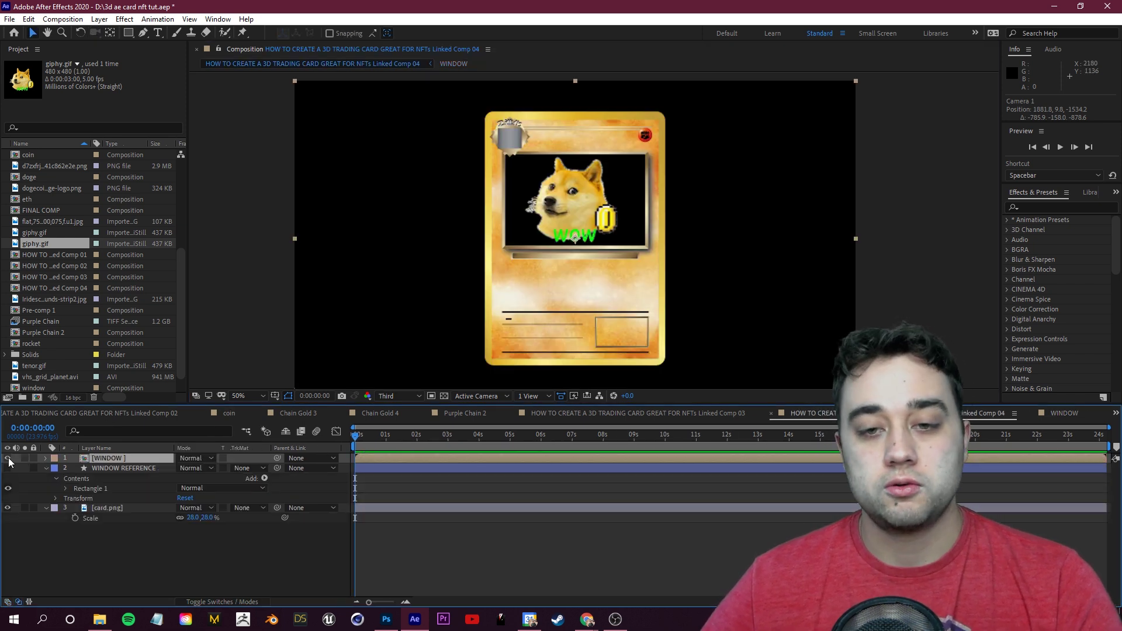
Make the WINDOW, WINDOW REFERENCE and card.png layers 3D and collapse their expanded properties.
{"action": "key", "text": "F4"}
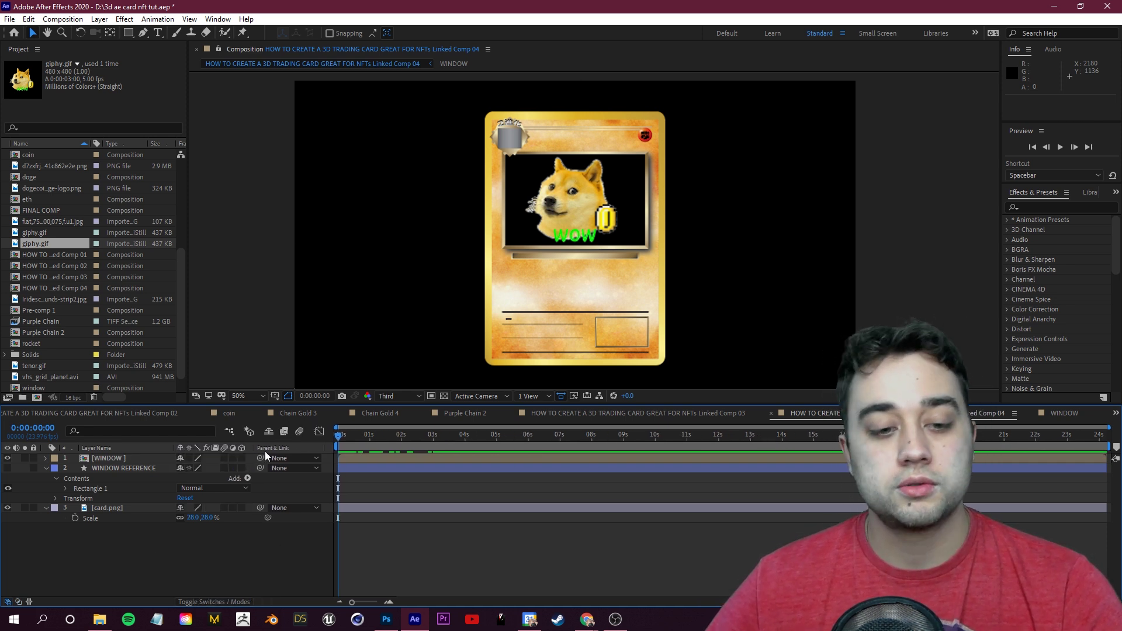
{"action": "left_click", "coordinate": [243, 458]}
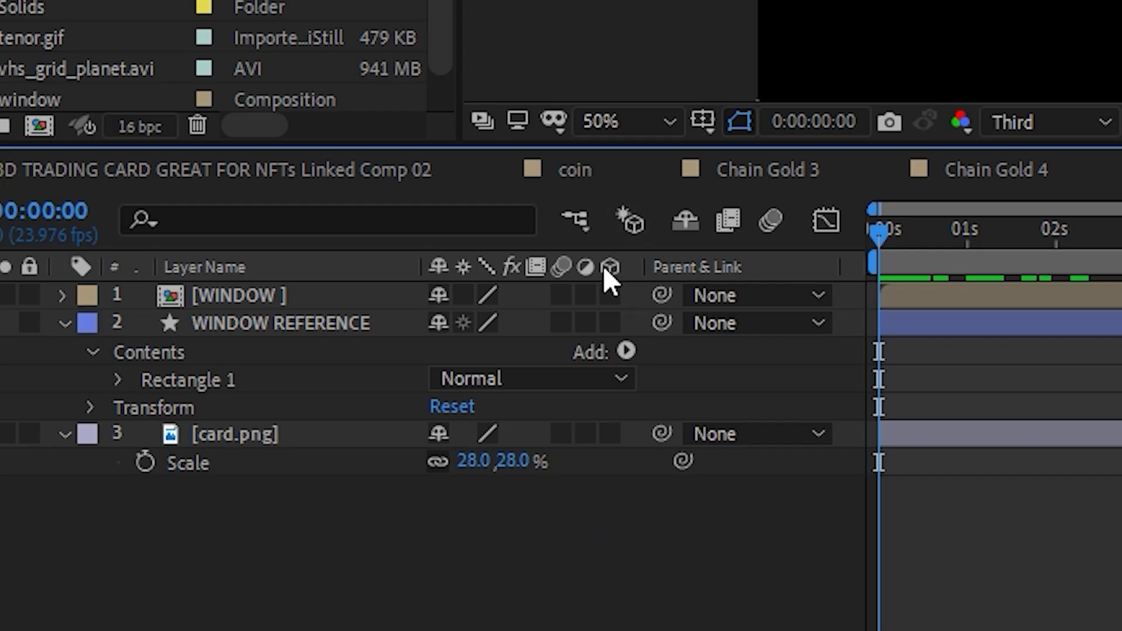
{"action": "left_click", "coordinate": [610, 323]}
{"action": "left_click", "coordinate": [610, 489]}
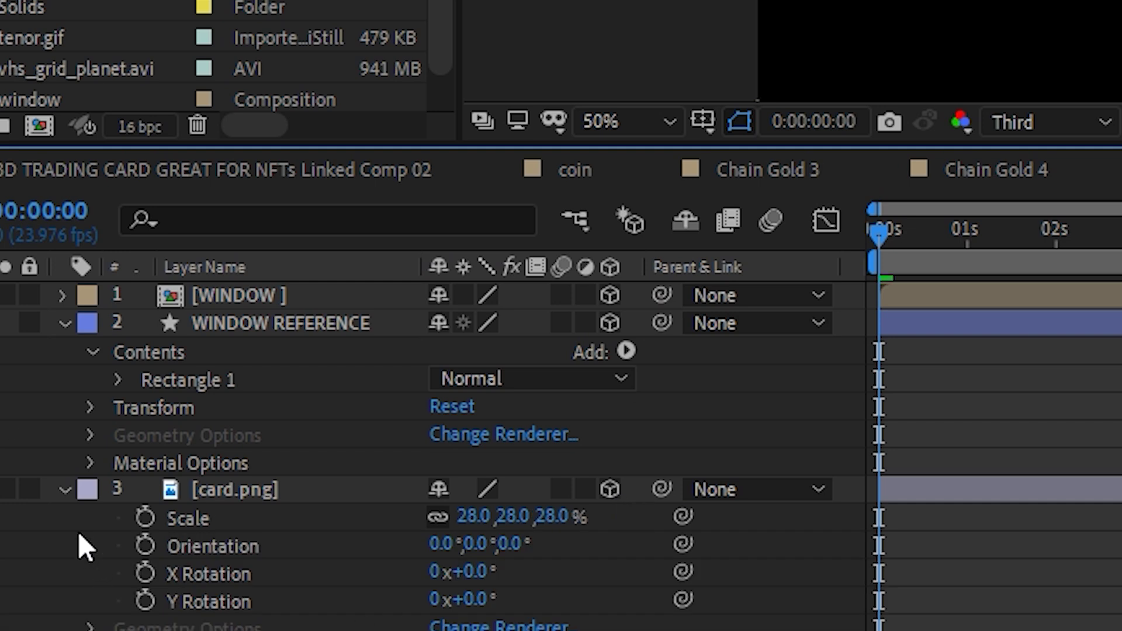
{"action": "left_click", "coordinate": [64, 488]}
{"action": "left_click", "coordinate": [63, 323]}
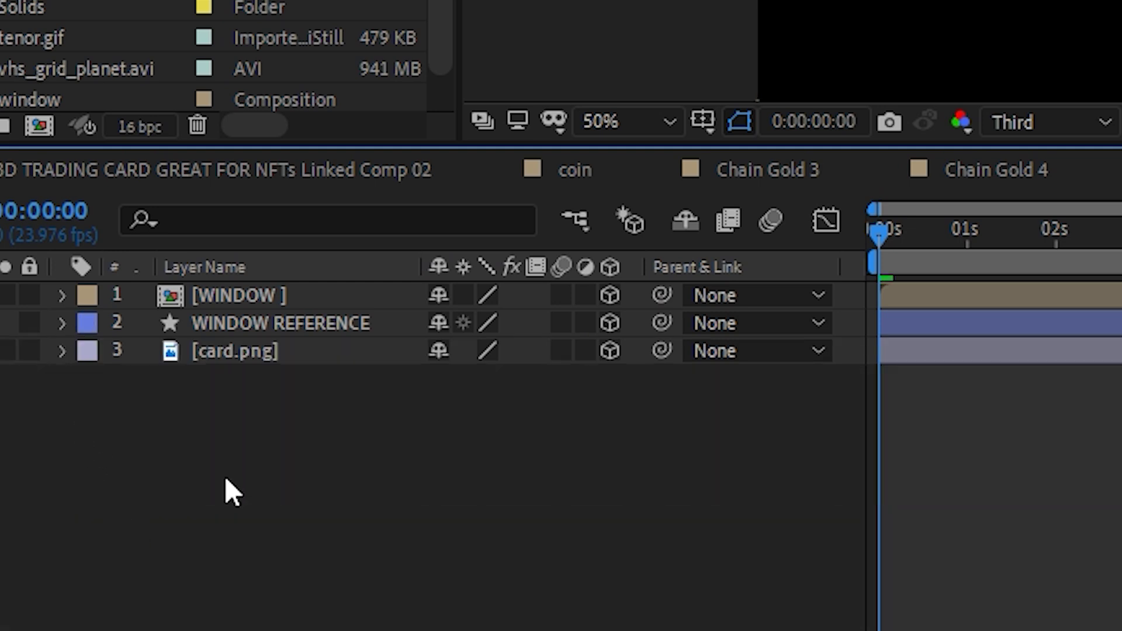
Add a new camera to the main card composition, accepting the offered camera settings.
{"action": "right_click", "coordinate": [139, 426]}
{"action": "mouse_move", "coordinate": [310, 69]}
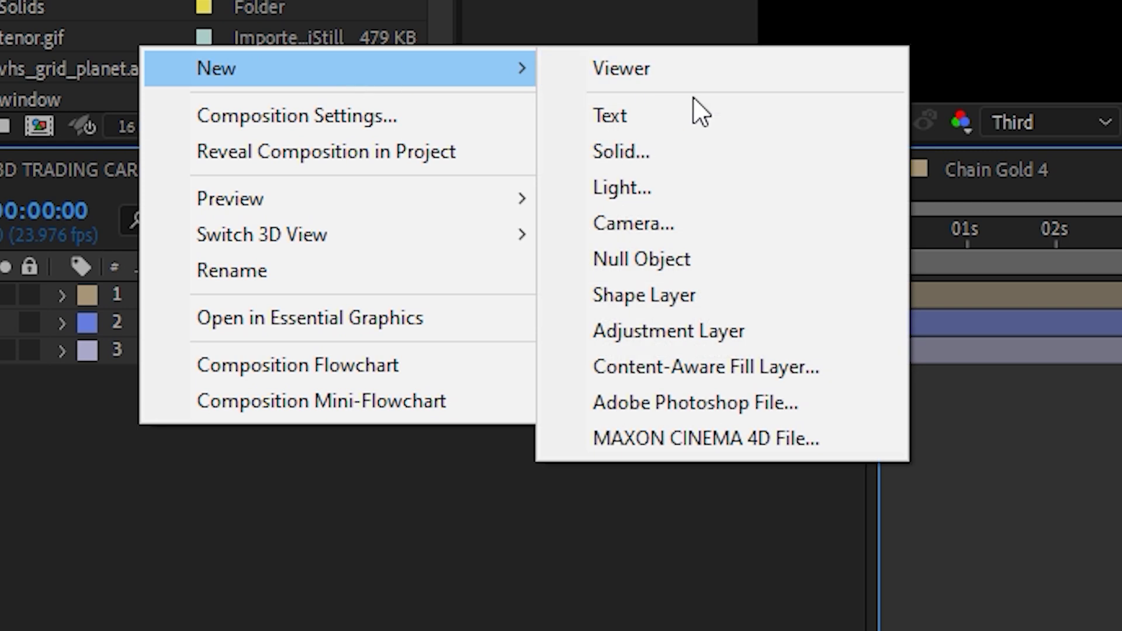
{"action": "left_click", "coordinate": [613, 224]}
{"action": "key", "text": "Return"}
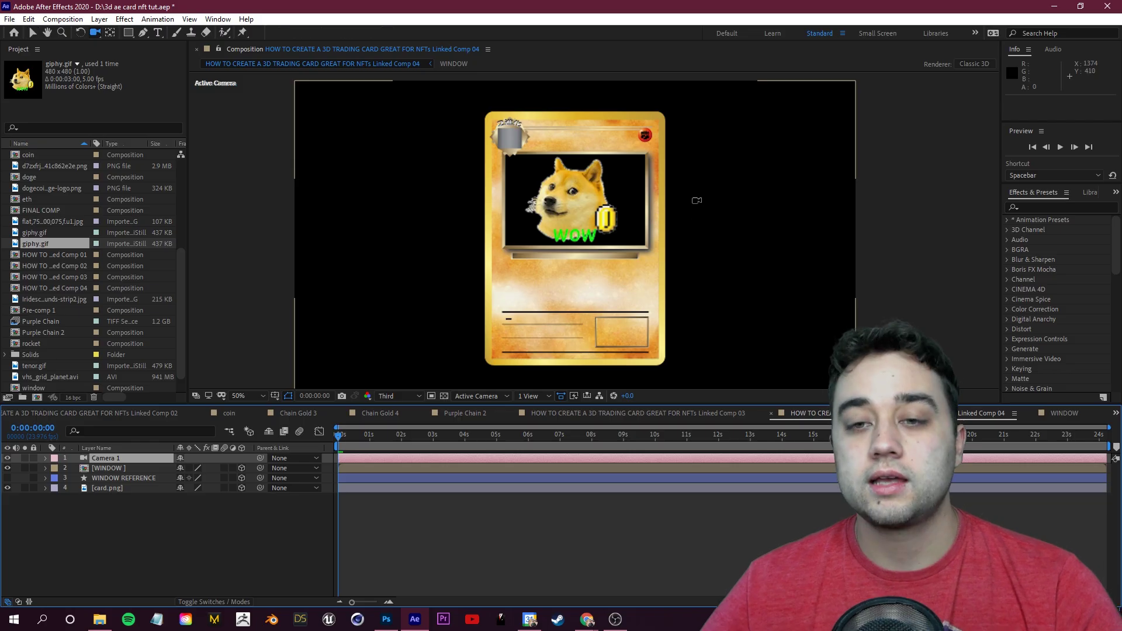
Enable Collapse Transformations on the WINDOW layer and orbit the camera around the card to check the doge's depth.
{"action": "left_click_drag", "start_coordinate": [691, 201], "coordinate": [579, 203]}
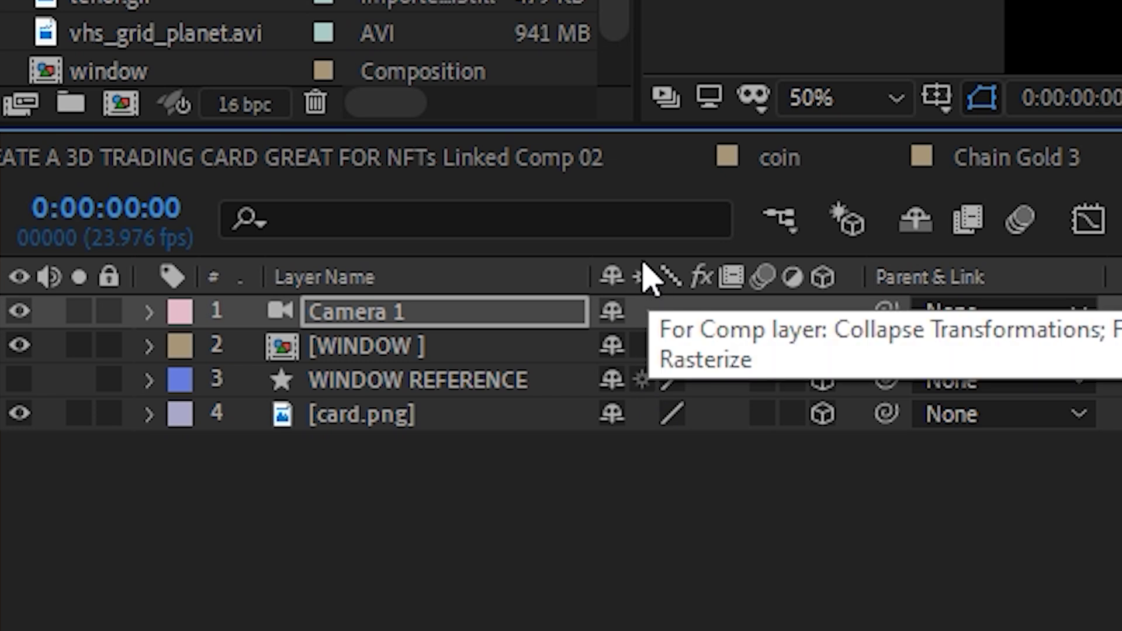
{"action": "left_click", "coordinate": [643, 348]}
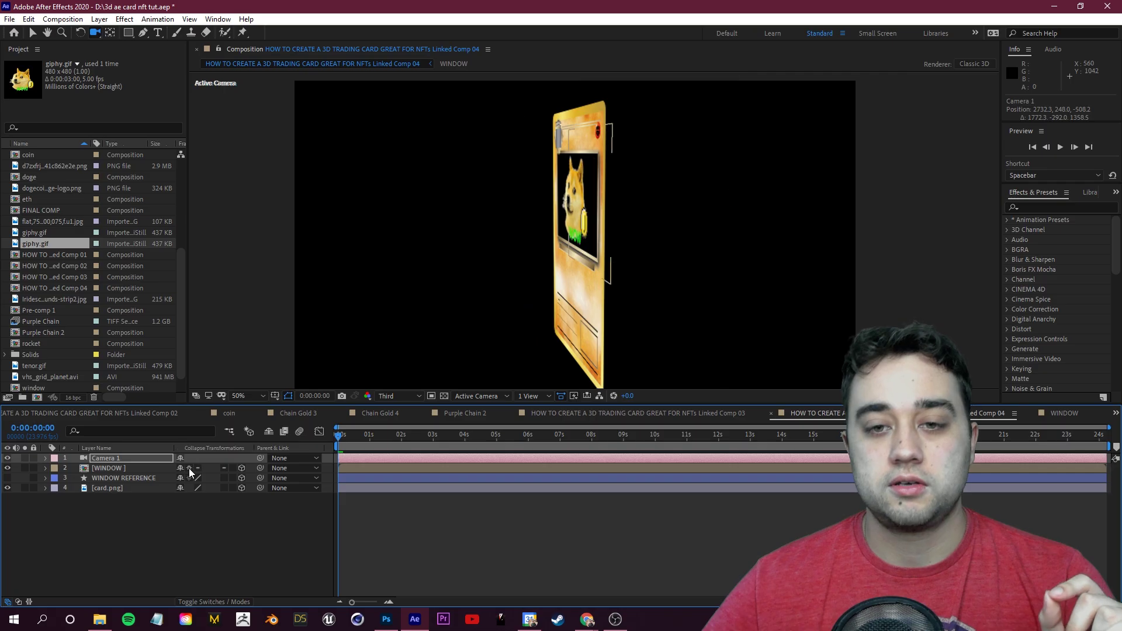
{"action": "mouse_move", "coordinate": [672, 269]}
{"action": "left_mouse_down"}
{"action": "mouse_move", "coordinate": [772, 271]}
{"action": "mouse_move", "coordinate": [569, 247]}
{"action": "mouse_move", "coordinate": [608, 258]}
{"action": "mouse_move", "coordinate": [590, 267]}
{"action": "mouse_move", "coordinate": [590, 253]}
{"action": "mouse_move", "coordinate": [754, 265]}
{"action": "mouse_move", "coordinate": [744, 282]}
{"action": "mouse_move", "coordinate": [681, 263]}
{"action": "mouse_move", "coordinate": [647, 268]}
{"action": "mouse_move", "coordinate": [683, 265]}
{"action": "left_mouse_up"}
{"action": "key", "text": "v"}
{"action": "key", "text": "c"}
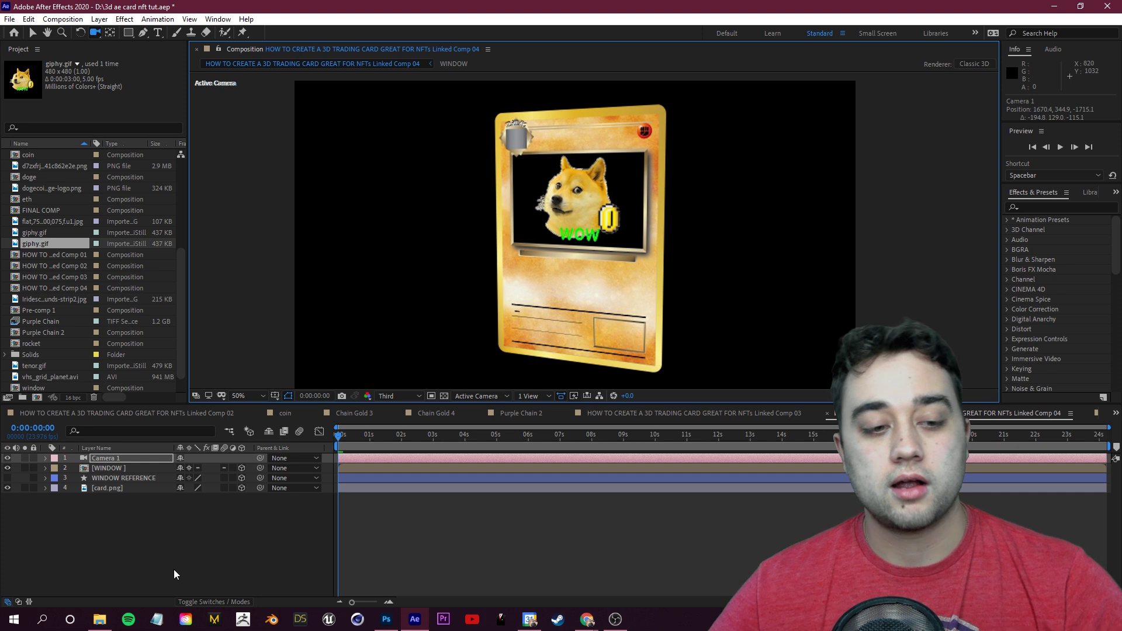
Open the WINDOW composition and import Starscape_shapes from the Renders folder's Done subfolder as a layer below the doge GIF.
{"action": "double_click", "coordinate": [114, 469]}
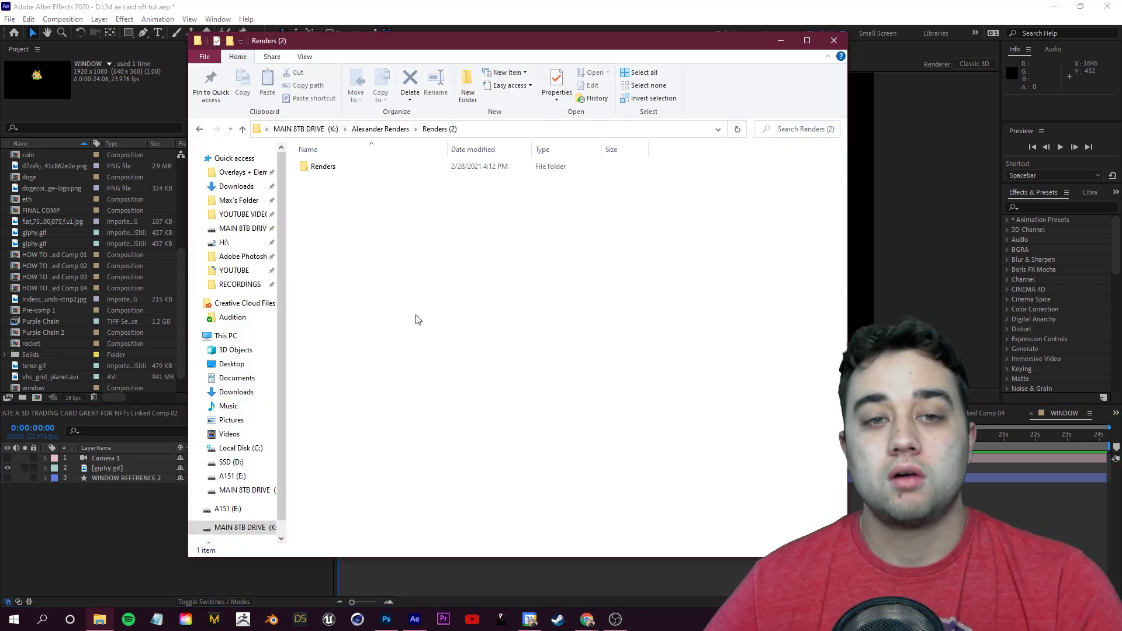
{"action": "double_click", "coordinate": [353, 168]}
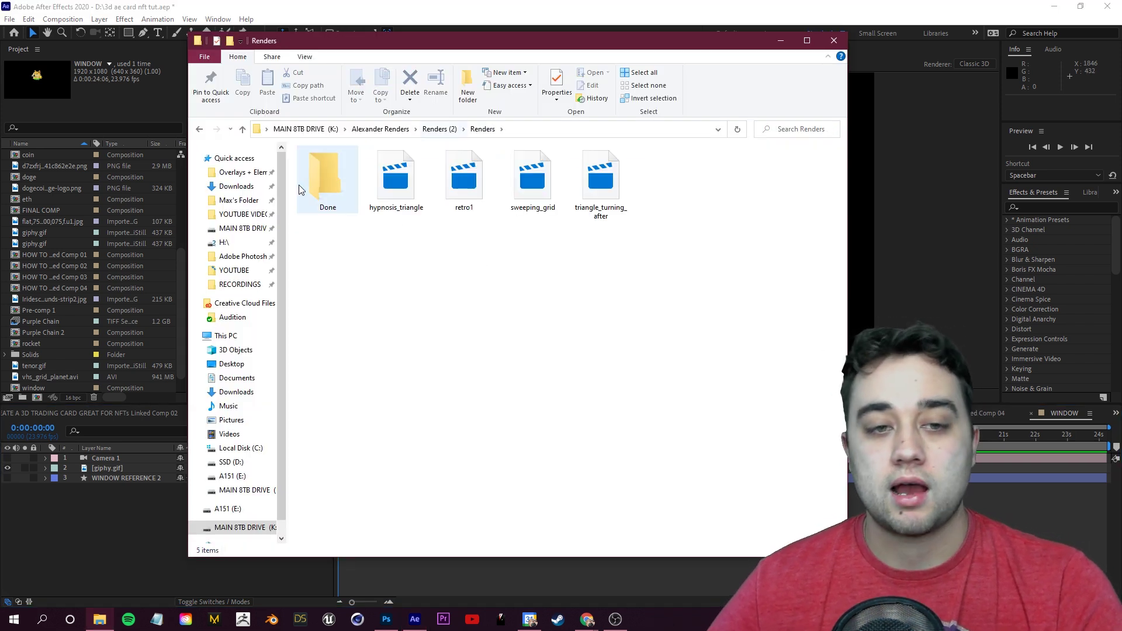
{"action": "double_click", "coordinate": [326, 178]}
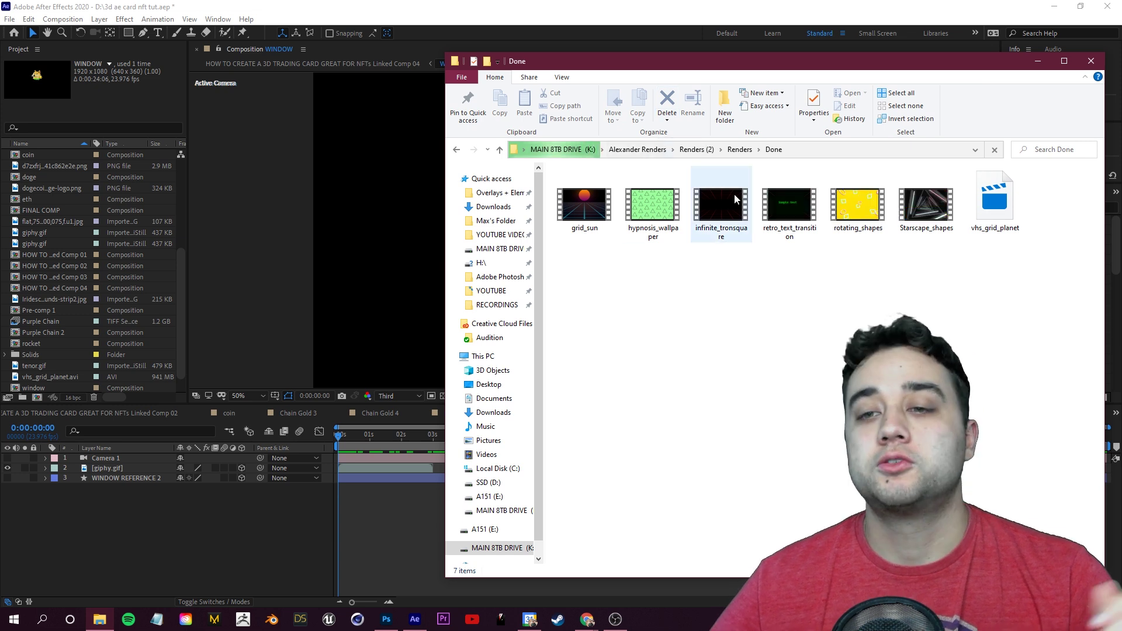
{"action": "left_click_drag", "start_coordinate": [923, 208], "coordinate": [132, 504]}
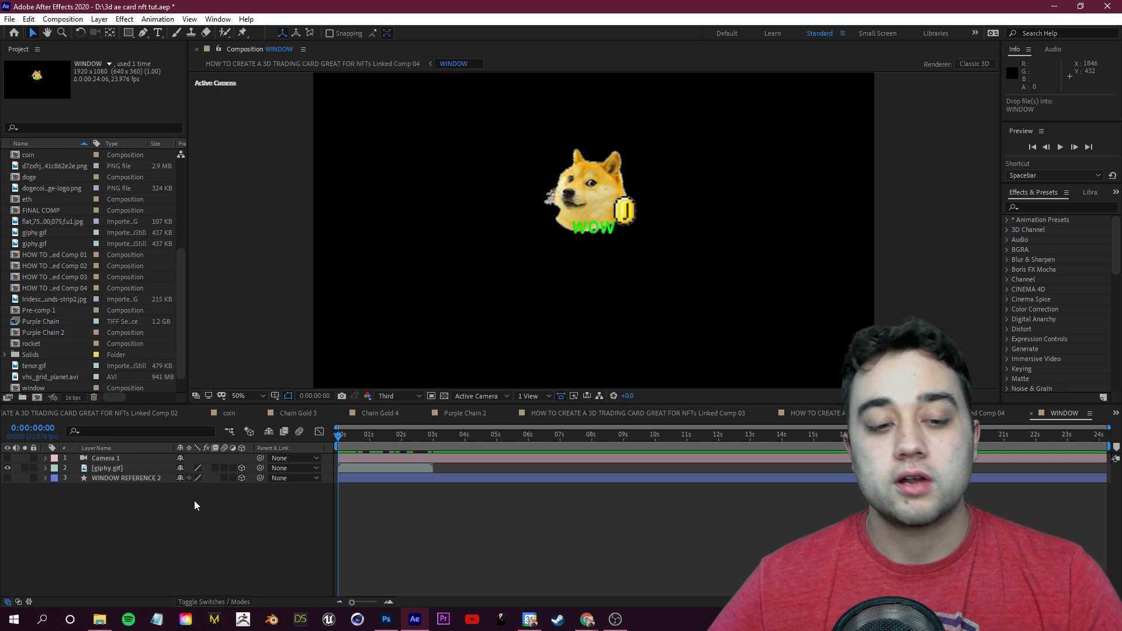
Show WINDOW REFERENCE 2, fit Starscape_shapes.avi over it at about 27% width and 35% height scale, and hide the reference.
{"action": "key", "text": "s"}
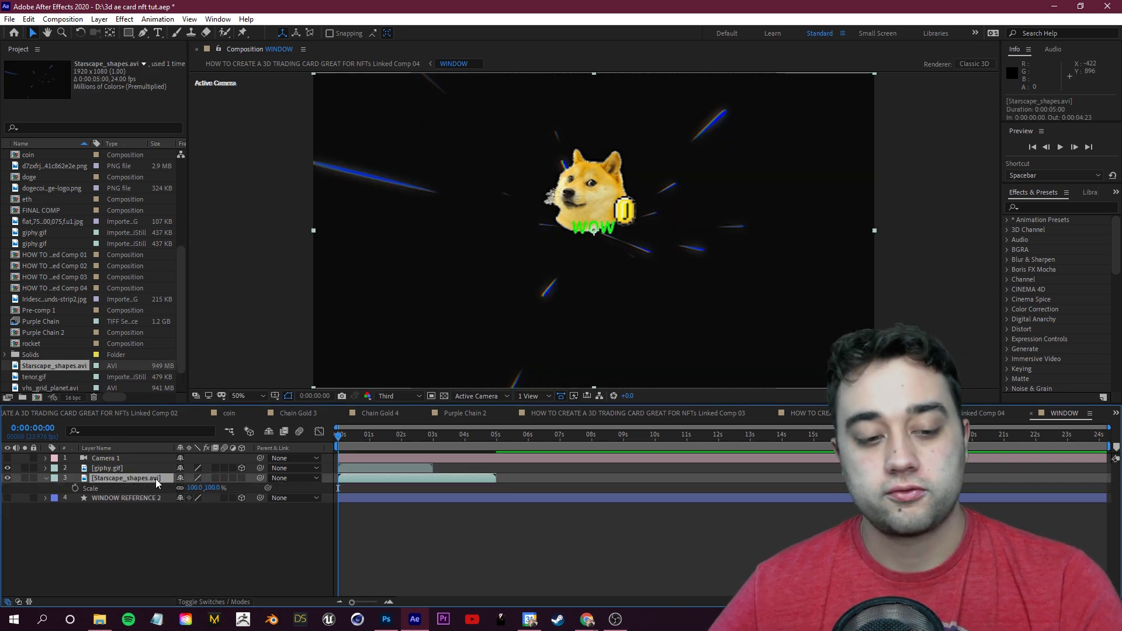
{"action": "left_click_drag", "start_coordinate": [201, 488], "coordinate": [176, 491]}
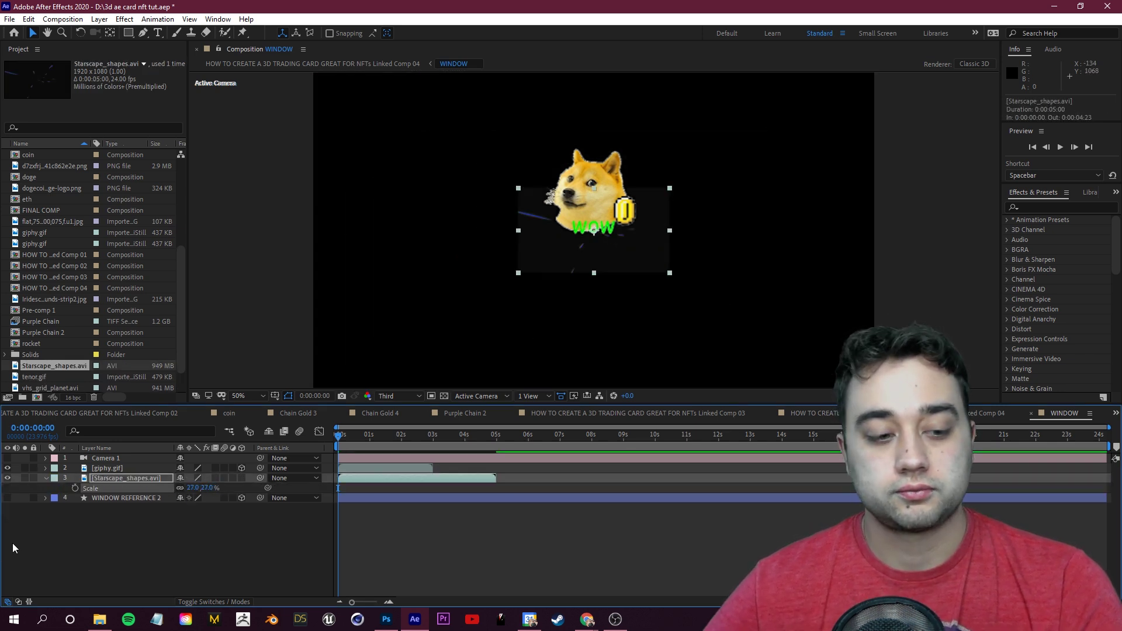
{"action": "left_click", "coordinate": [7, 497]}
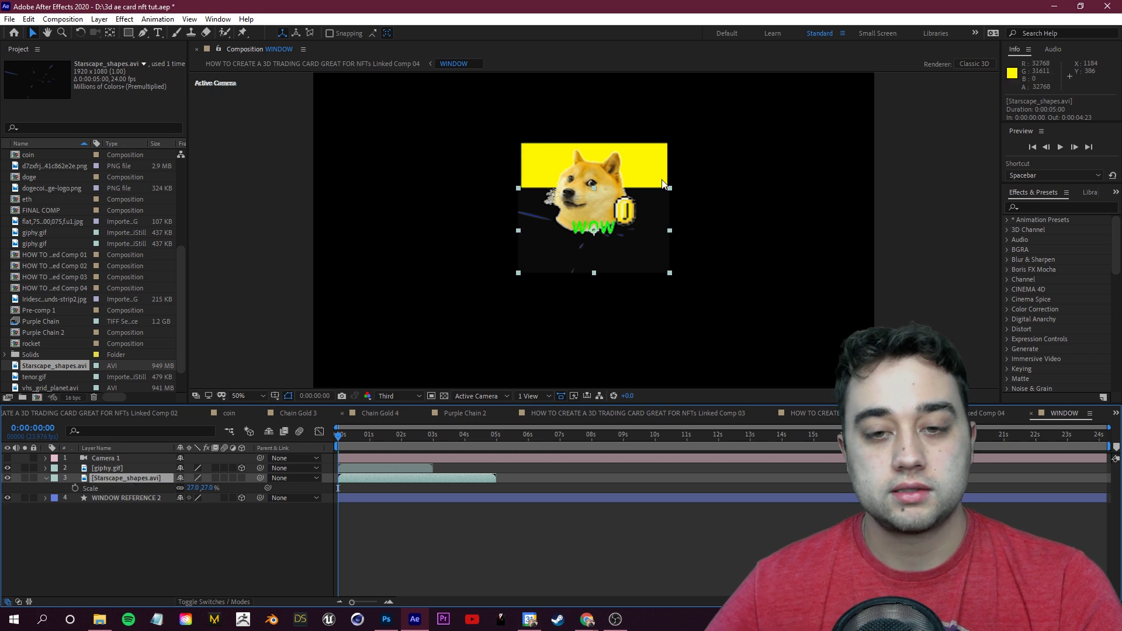
{"action": "left_click_drag", "start_coordinate": [643, 253], "coordinate": [645, 211]}
{"action": "left_click_drag", "start_coordinate": [672, 147], "coordinate": [669, 141]}
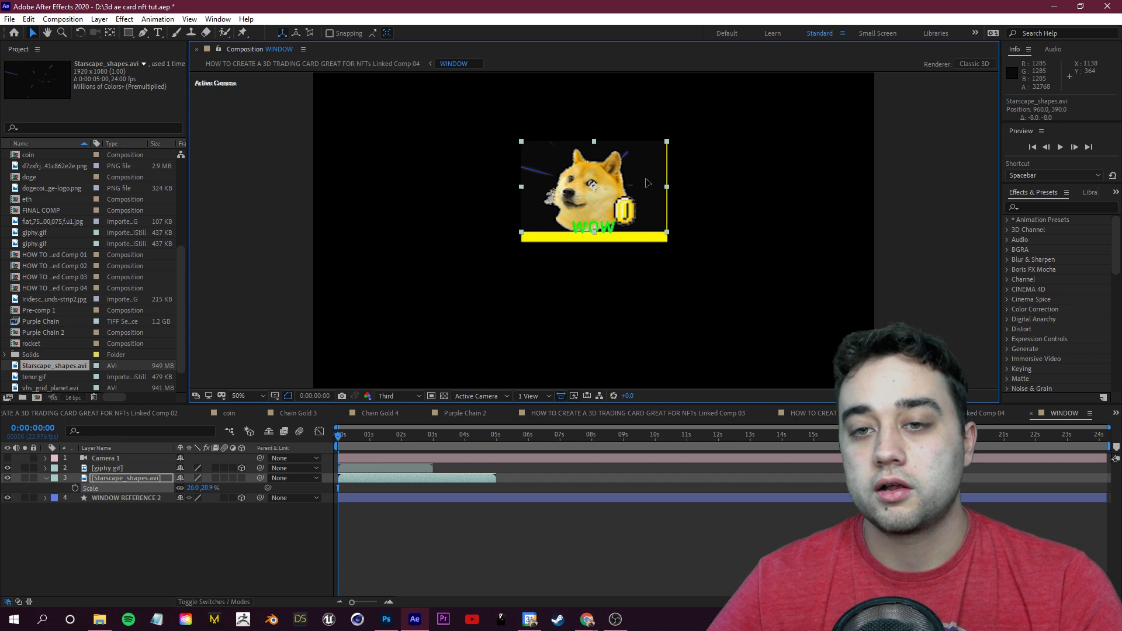
{"action": "left_click_drag", "start_coordinate": [669, 231], "coordinate": [671, 246]}
{"action": "left_click", "coordinate": [7, 498]}
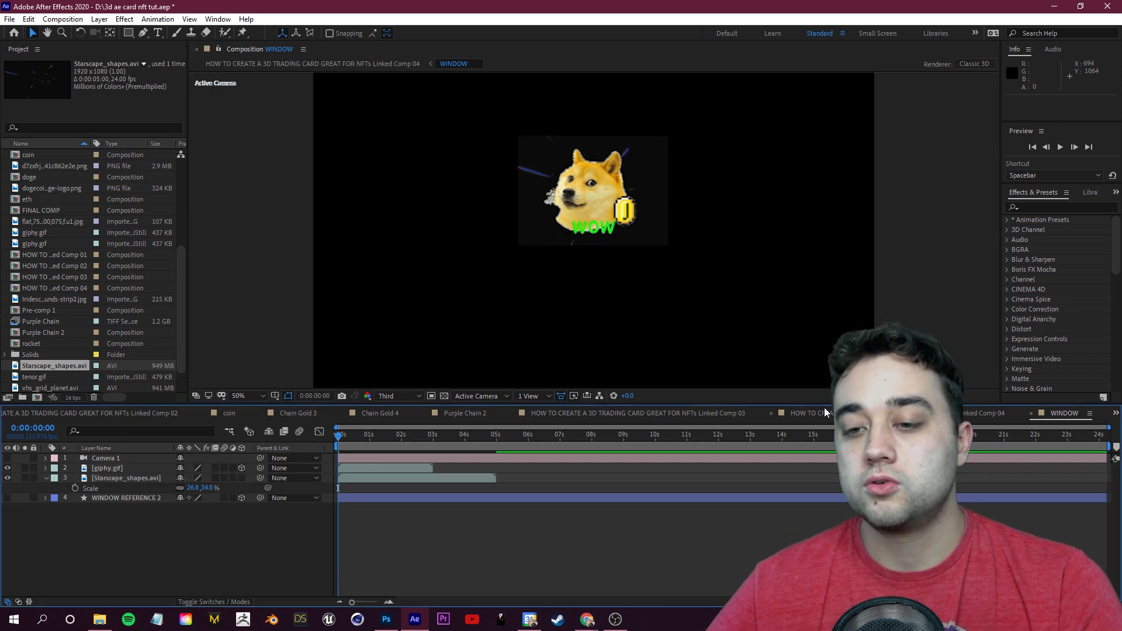
Return to the Linked Comp 04 card composition, scrub through it and orbit the camera to check the starscape background.
{"action": "left_click", "coordinate": [803, 413]}
{"action": "left_click_drag", "start_coordinate": [389, 442], "coordinate": [482, 442]}
{"action": "key", "text": "Home"}
{"action": "key", "text": "c"}
{"action": "left_click_drag", "start_coordinate": [818, 257], "coordinate": [671, 250]}
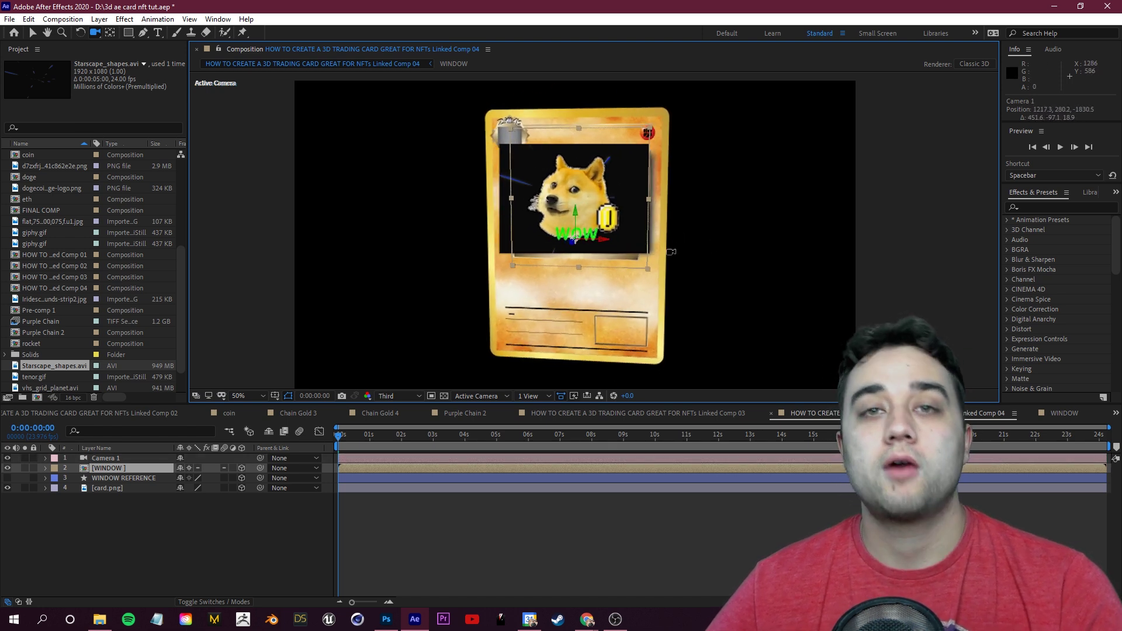
In the WINDOW composition, make Starscape_shapes.avi a 3D layer and push it back along Z behind the doge GIF.
{"action": "double_click", "coordinate": [141, 467]}
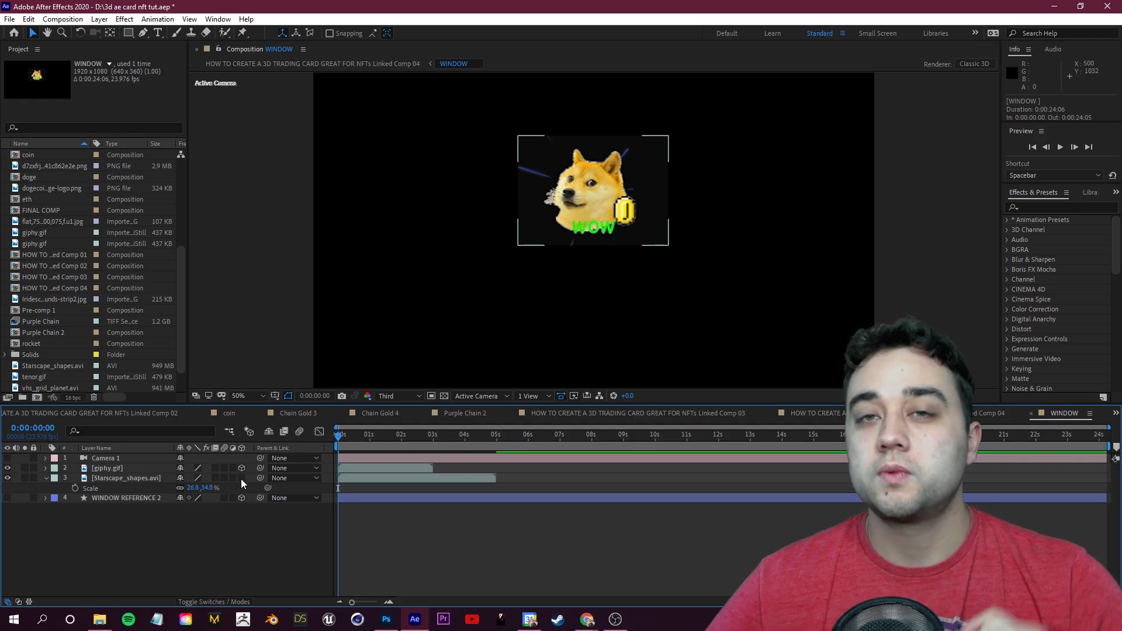
{"action": "left_click", "coordinate": [241, 478]}
{"action": "left_click", "coordinate": [653, 184]}
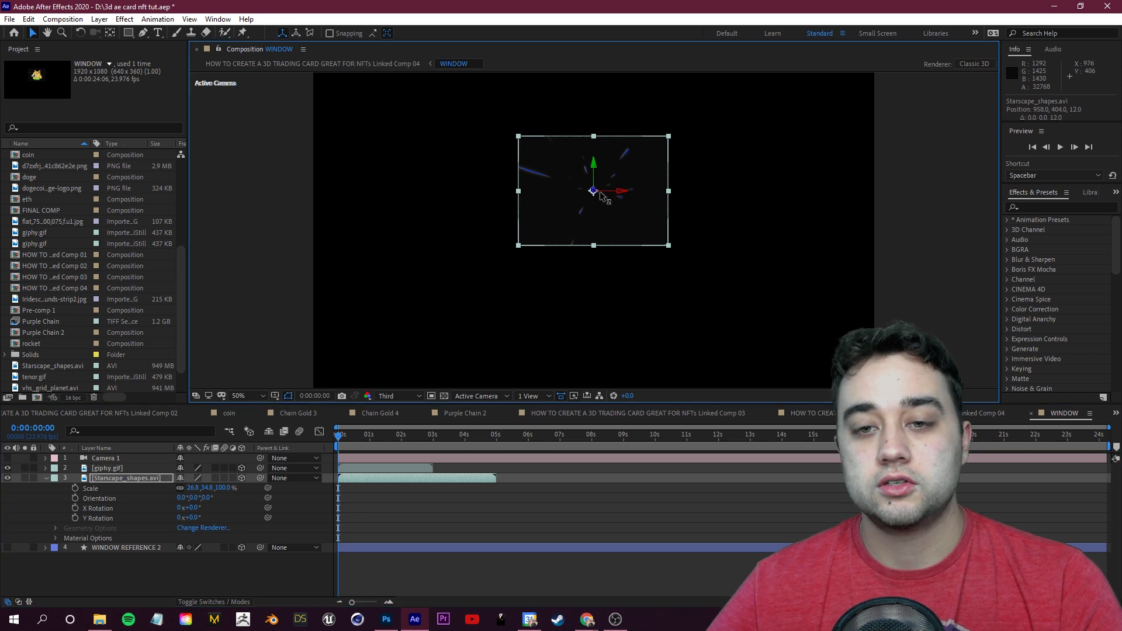
{"action": "left_click_drag", "start_coordinate": [593, 191], "coordinate": [636, 205]}
Return to the card composition, preview the animation and orbit the camera to check the background's depth in the window.
{"action": "left_click", "coordinate": [815, 413]}
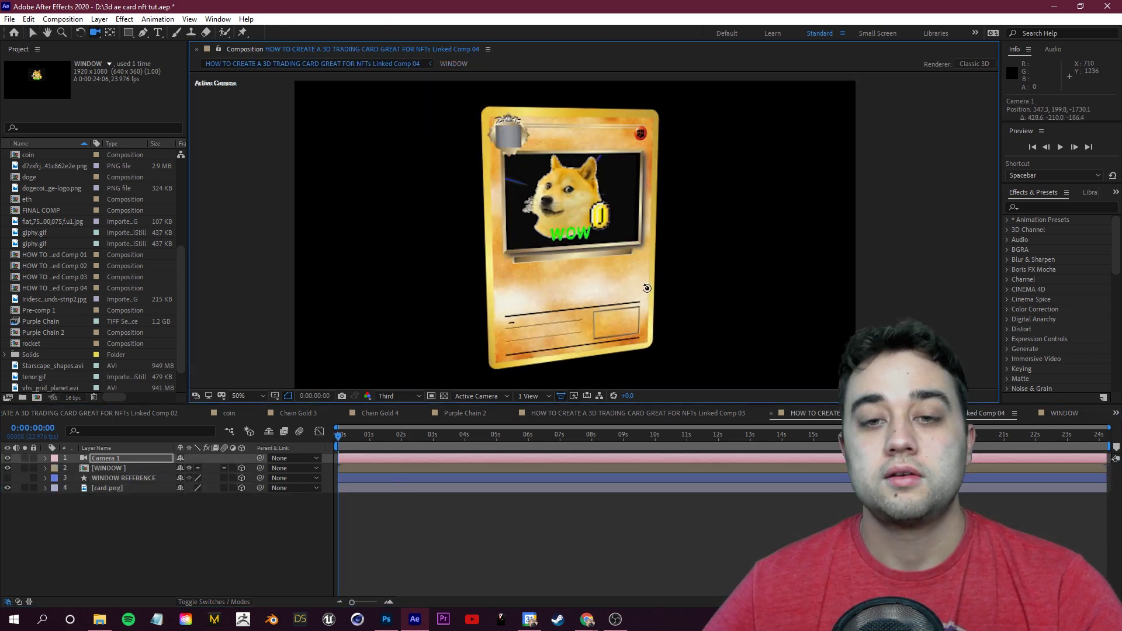
{"action": "left_click_drag", "start_coordinate": [646, 288], "coordinate": [719, 289]}
{"action": "key", "text": "space"}
{"action": "key", "text": "space"}
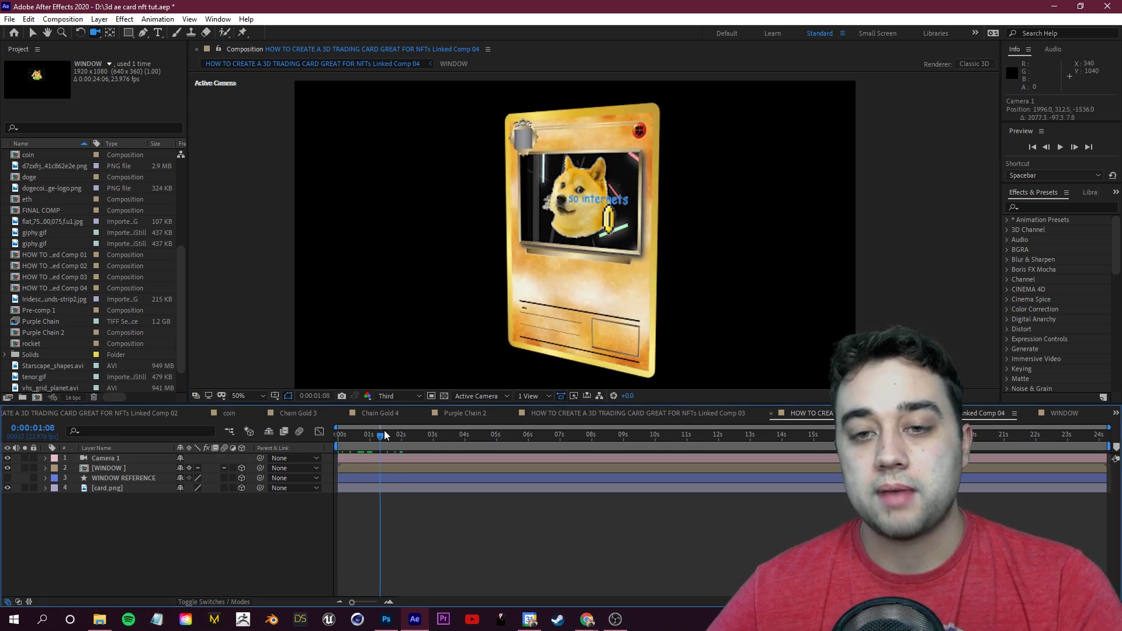
{"action": "left_click_drag", "start_coordinate": [573, 231], "coordinate": [526, 236]}
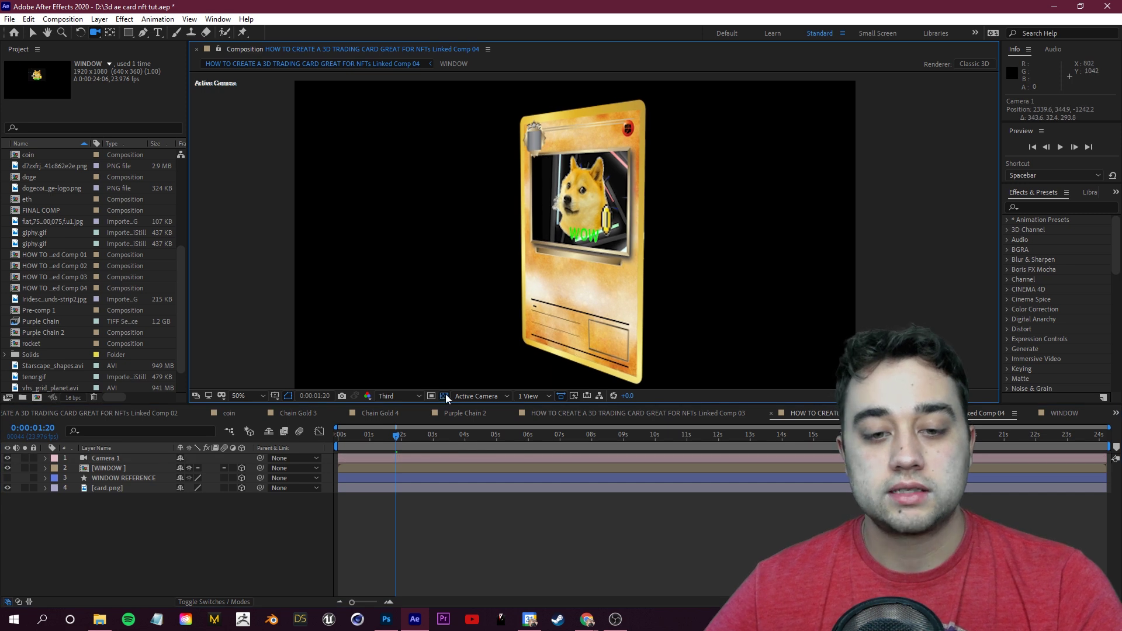
Turn on the transparency grid for the card composition and orbit the camera back to a nearly frontal view.
{"action": "left_click", "coordinate": [444, 395]}
{"action": "left_click_drag", "start_coordinate": [586, 279], "coordinate": [616, 176]}
{"action": "left_click_drag", "start_coordinate": [684, 226], "coordinate": [666, 240]}
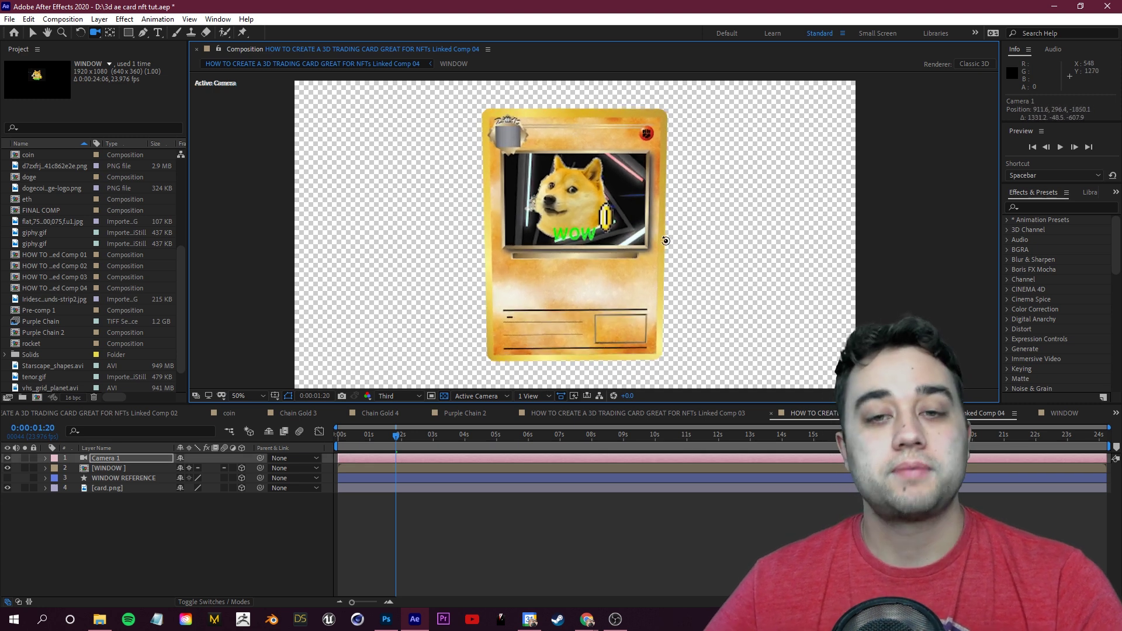
Enlarge Starscape_shapes.avi in the WINDOW composition beyond the card's edges and check it in the card composition from several camera angles.
{"action": "double_click", "coordinate": [108, 469]}
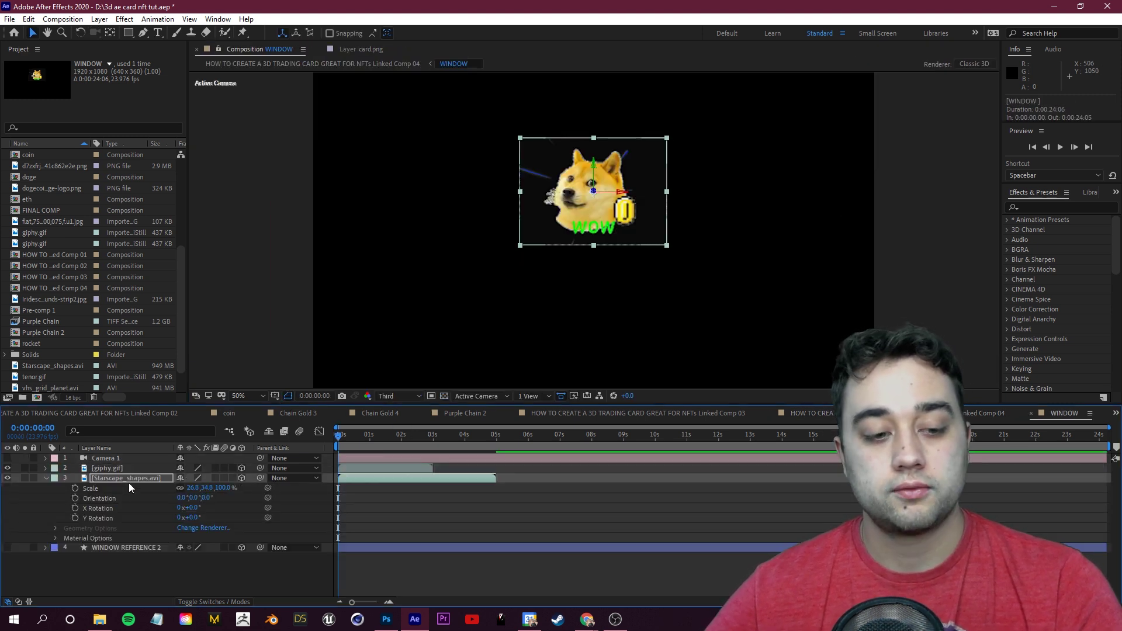
{"action": "left_click", "coordinate": [129, 483]}
{"action": "key", "text": "s"}
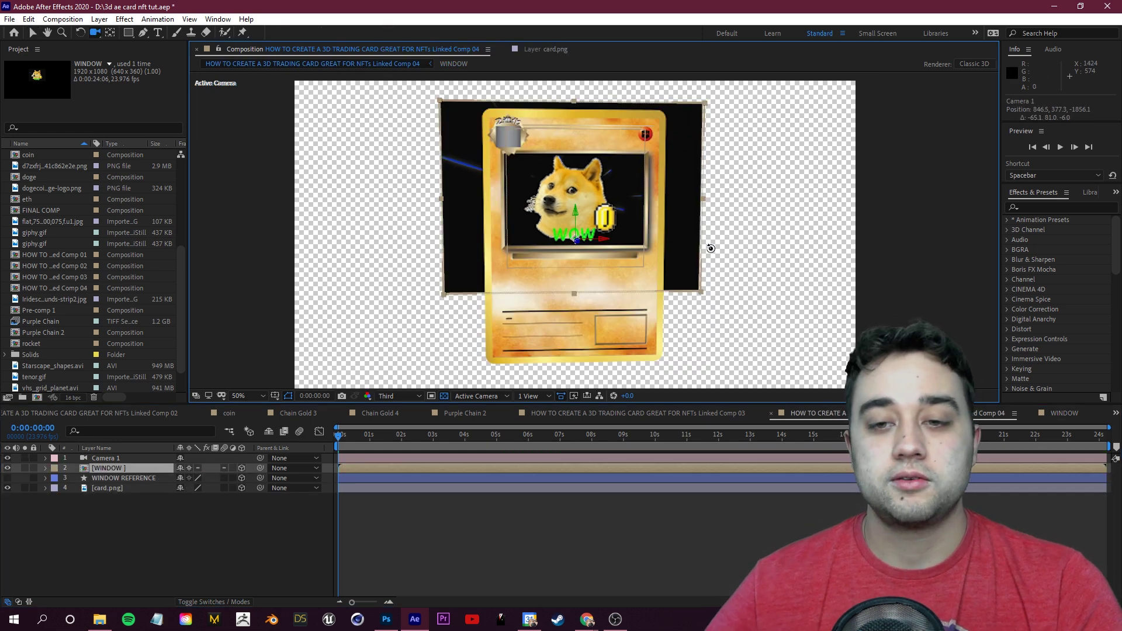
{"action": "left_click_drag", "start_coordinate": [710, 248], "coordinate": [668, 121]}
{"action": "left_click_drag", "start_coordinate": [662, 265], "coordinate": [753, 255]}
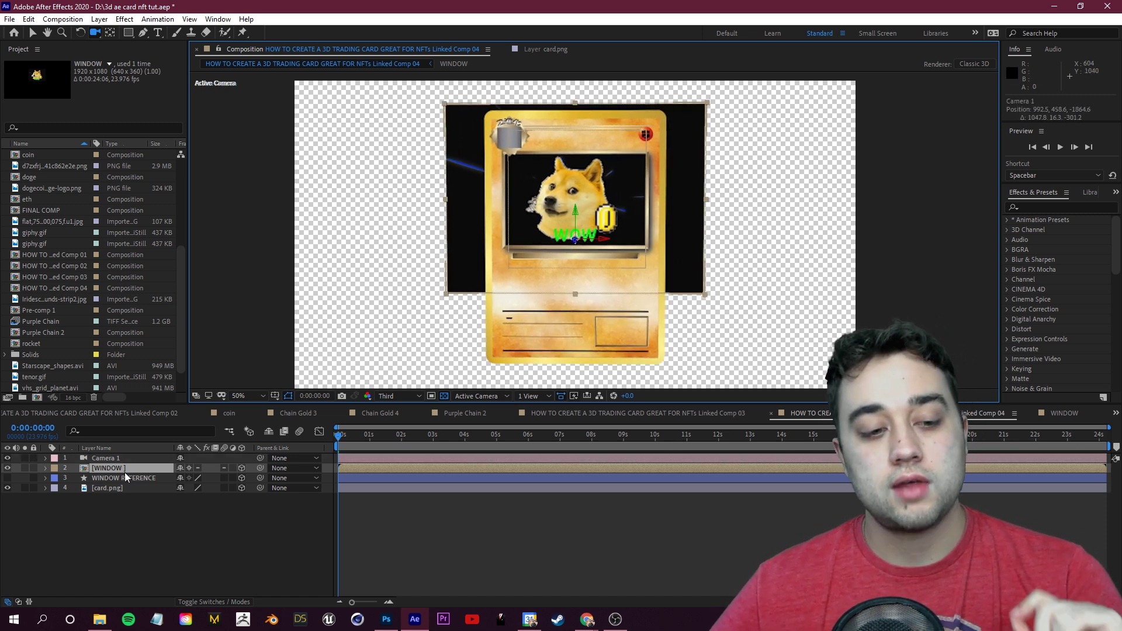
Place WINDOW REFERENCE directly above the WINDOW layer and set WINDOW's track matte to Alpha Matte "WINDOW REFERENCE".
{"action": "mouse_move", "coordinate": [125, 479]}
{"action": "left_mouse_down"}
{"action": "mouse_move", "coordinate": [115, 481]}
{"action": "mouse_move", "coordinate": [125, 468]}
{"action": "left_mouse_up"}
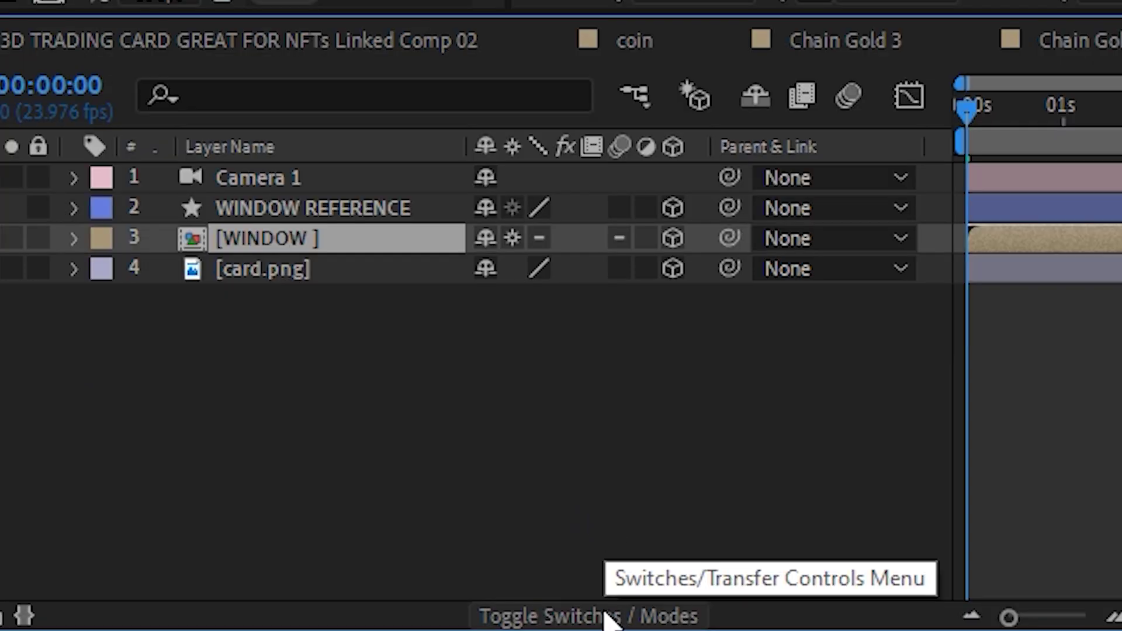
{"action": "left_click", "coordinate": [608, 614]}
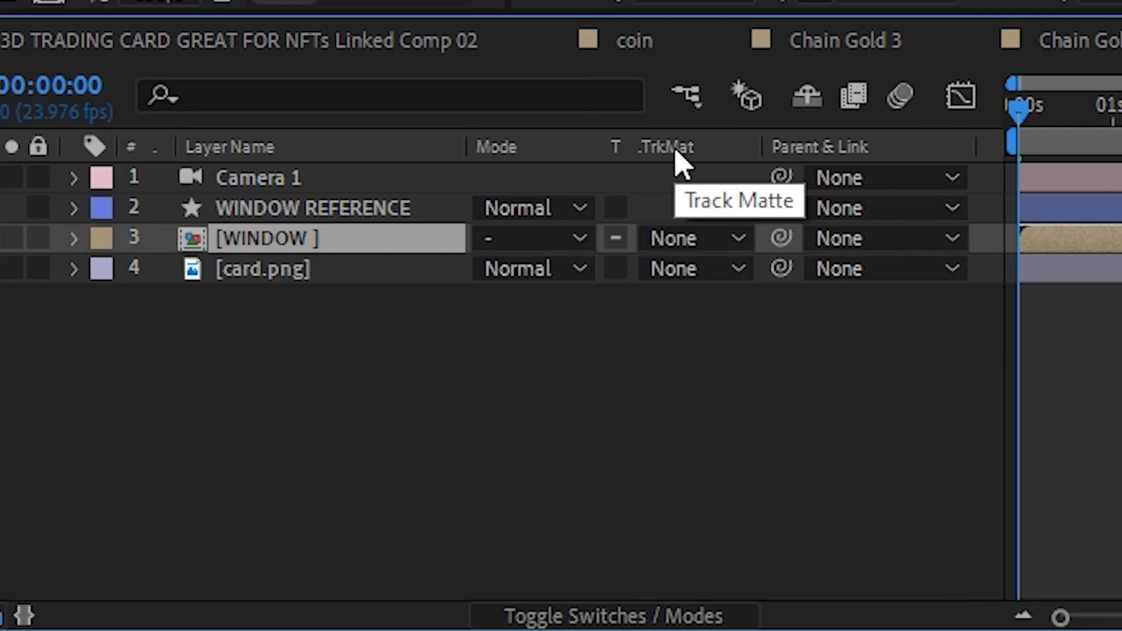
{"action": "left_click", "coordinate": [705, 244]}
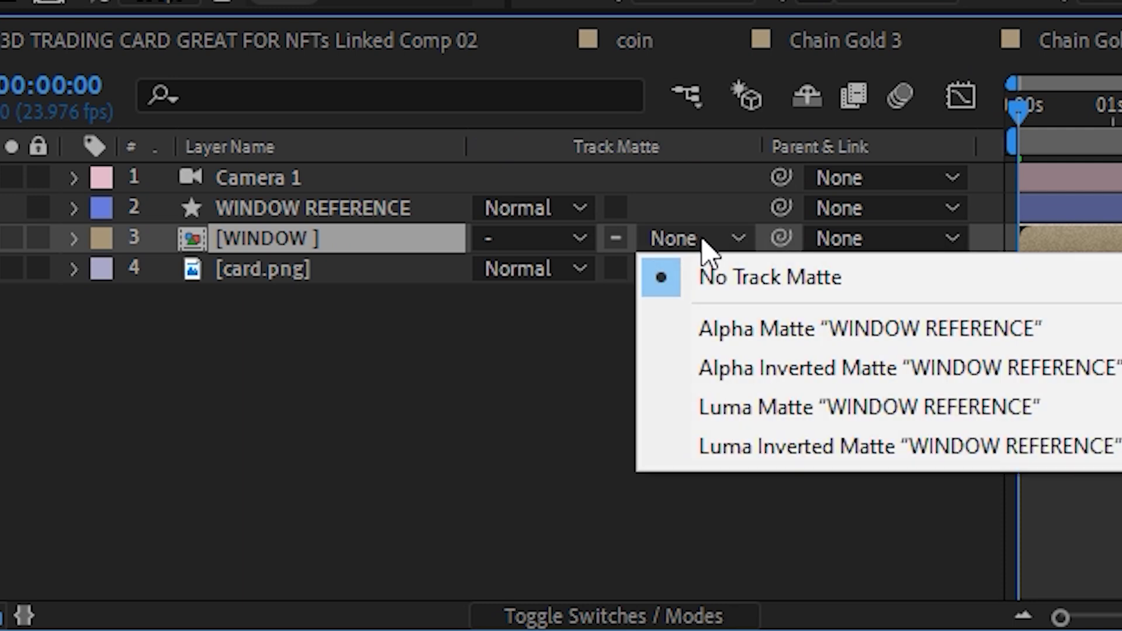
{"action": "left_click", "coordinate": [821, 331]}
Orbit the camera around the card and preview the animation to check the matted window against the WINDOW REFERENCE outline.
{"action": "left_click_drag", "start_coordinate": [578, 234], "coordinate": [615, 251]}
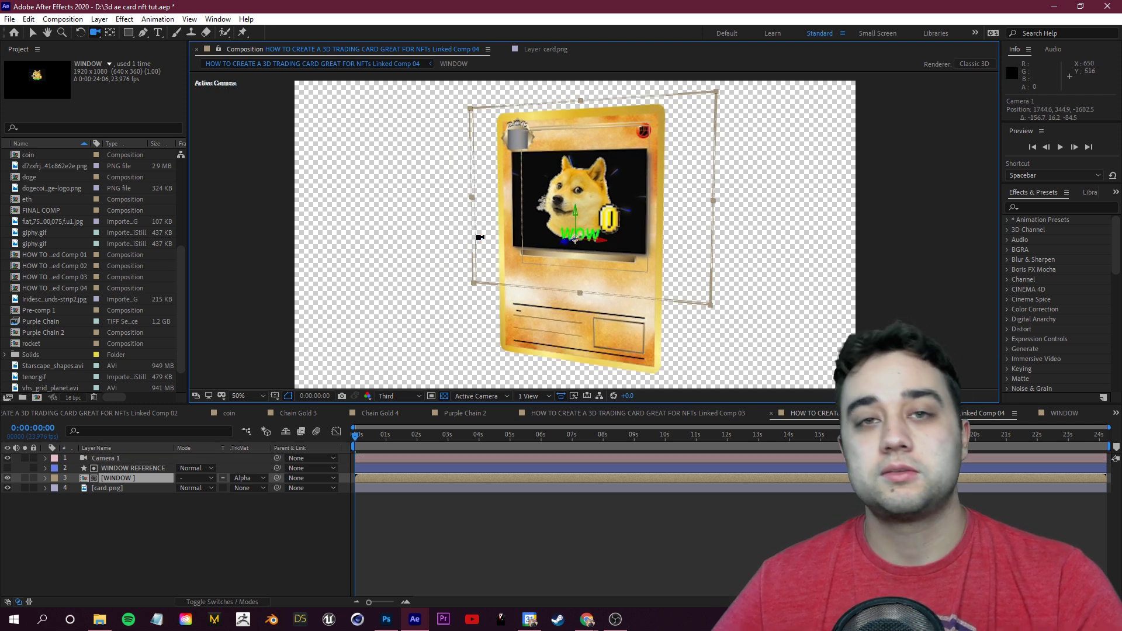
{"action": "left_click", "coordinate": [115, 468]}
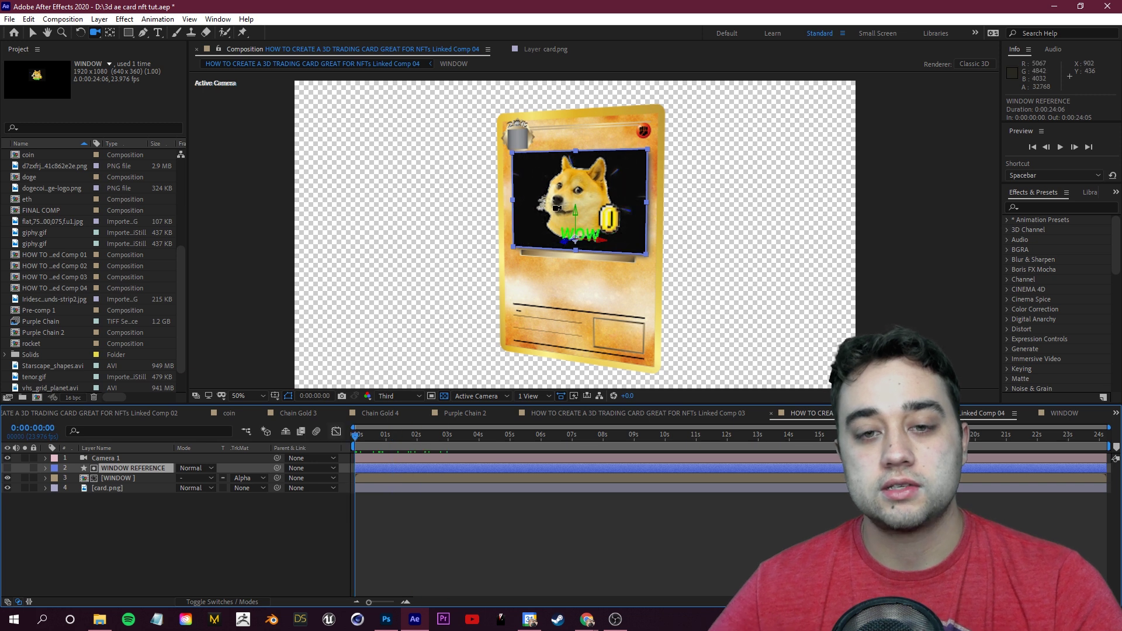
{"action": "left_click_drag", "start_coordinate": [584, 312], "coordinate": [658, 305]}
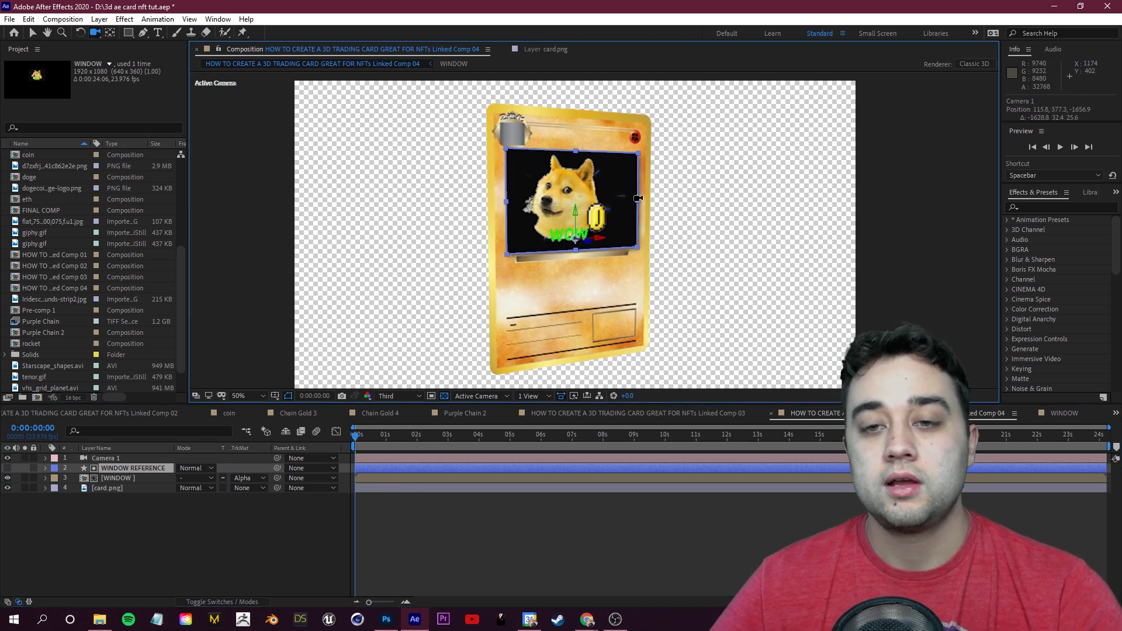
{"action": "left_click", "coordinate": [119, 469]}
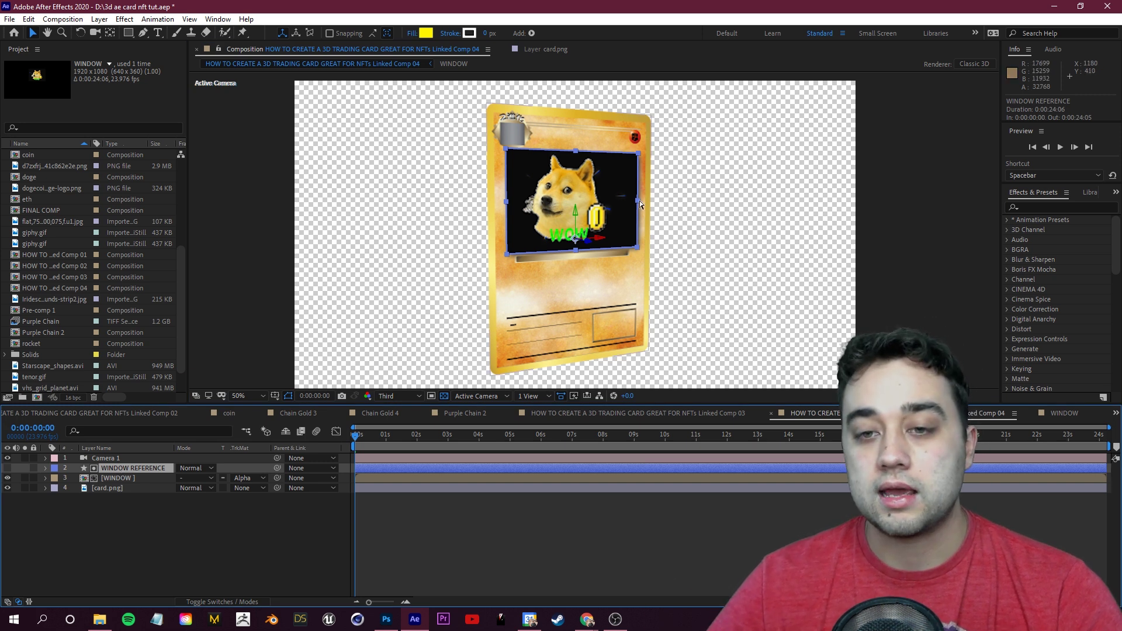
{"action": "key", "text": "c"}
{"action": "key", "text": "space"}
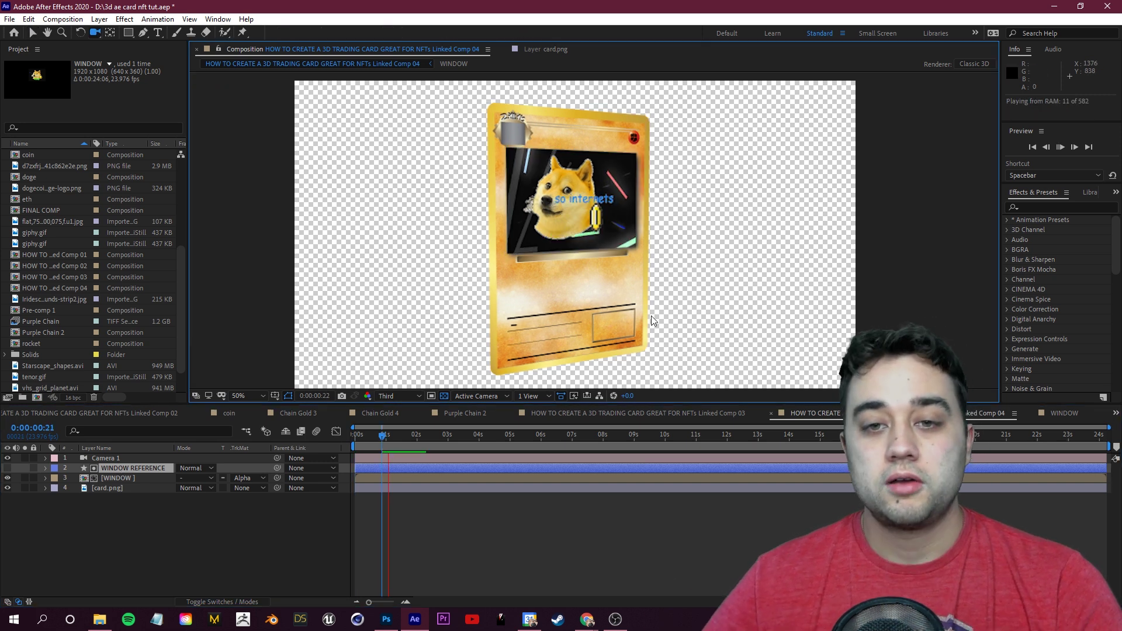
{"action": "key", "text": "space"}
{"action": "left_click_drag", "start_coordinate": [651, 292], "coordinate": [614, 294]}
{"action": "key", "text": "space"}
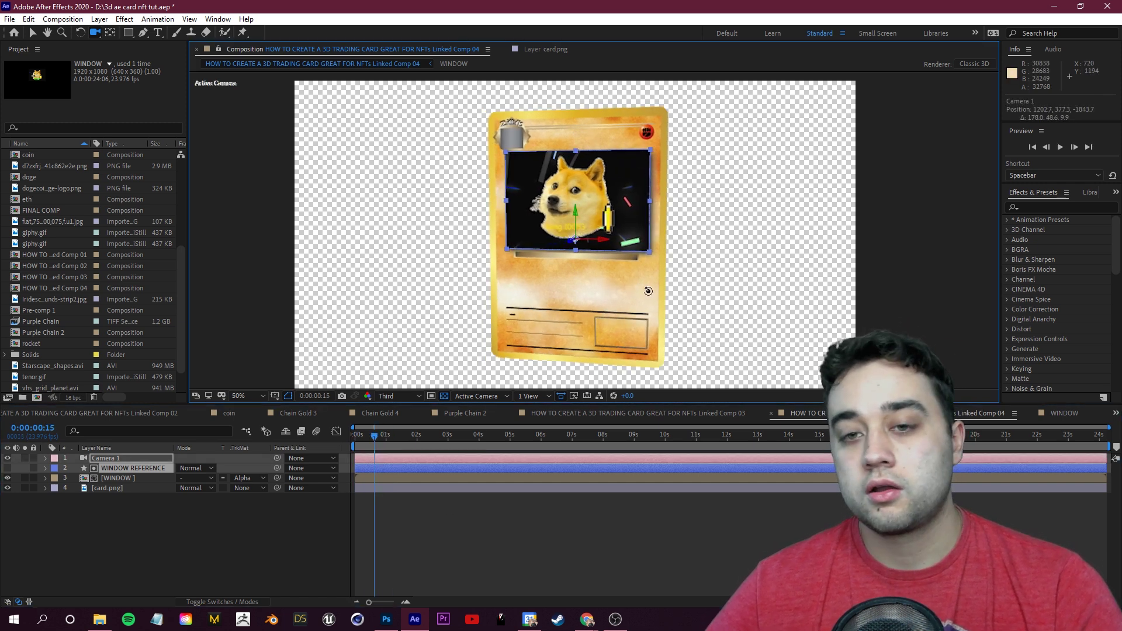
Open the WINDOW composition, switch to Chrome and search Google Images for "irridescent texture".
{"action": "double_click", "coordinate": [120, 478]}
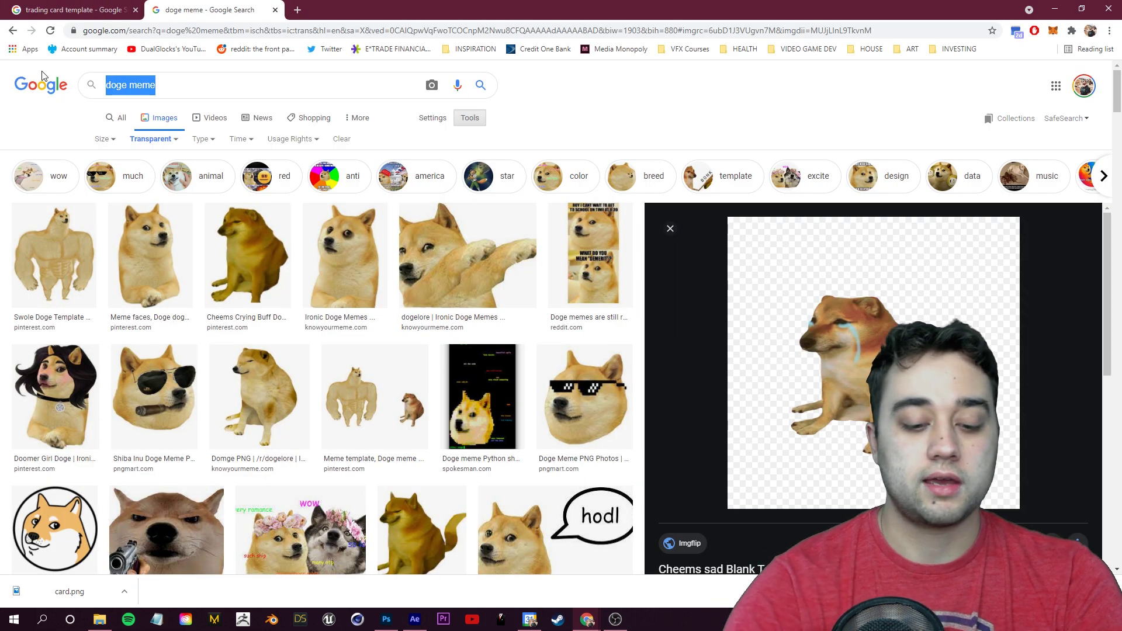
{"action": "type", "text": "irridescentr"}
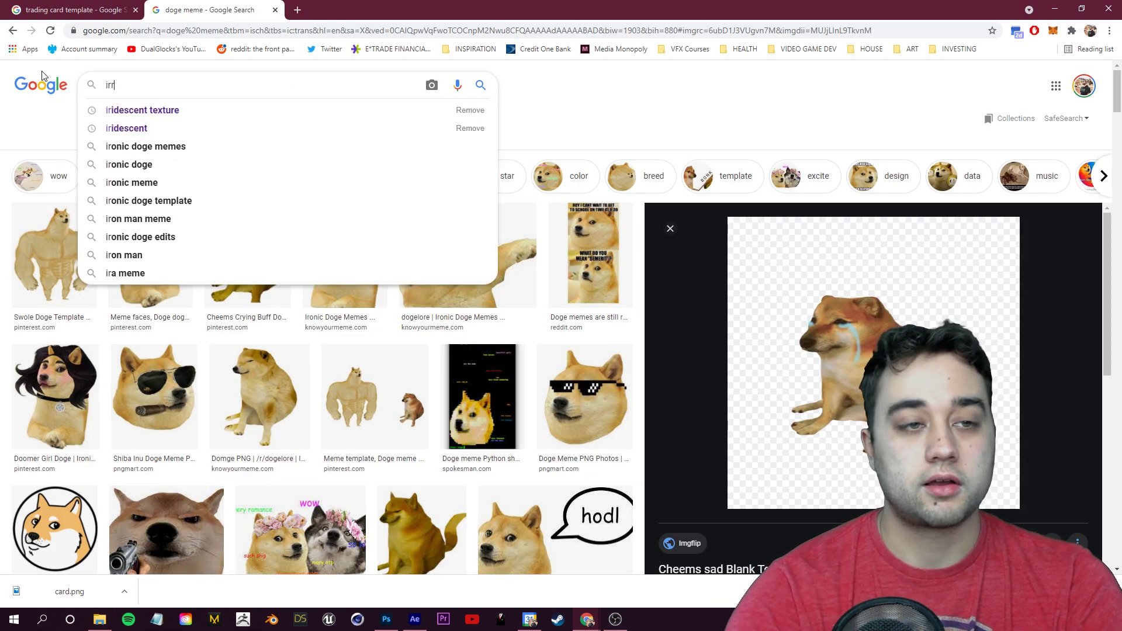
{"action": "key", "text": "BackSpace"}
{"action": "key", "text": "BackSpace"}
{"action": "type", "text": "text"}
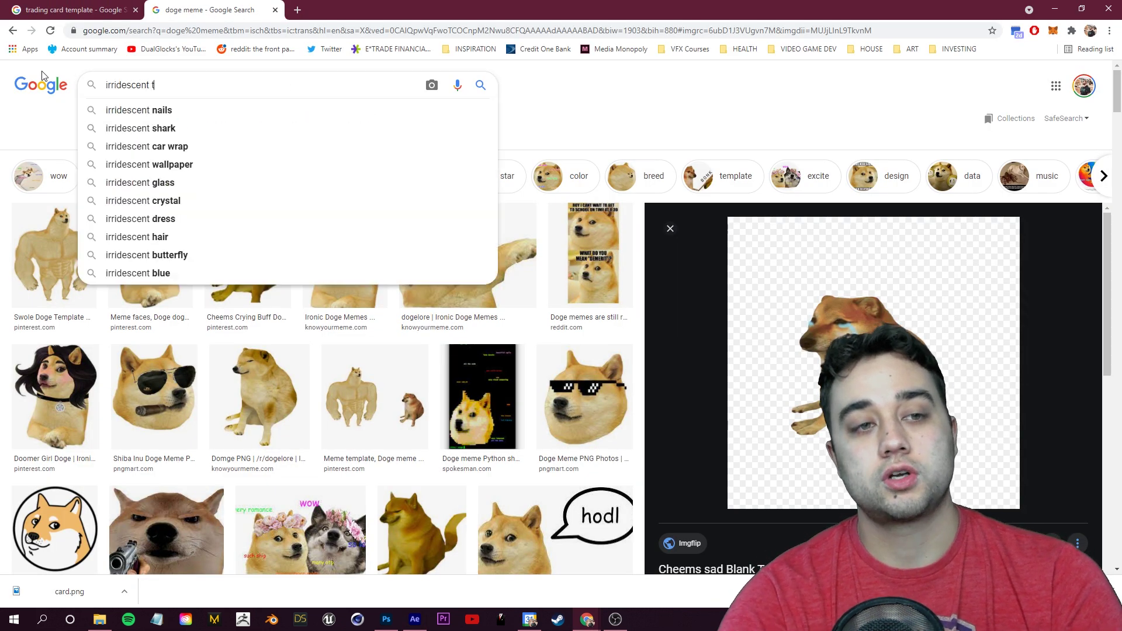
{"action": "key", "text": "Return"}
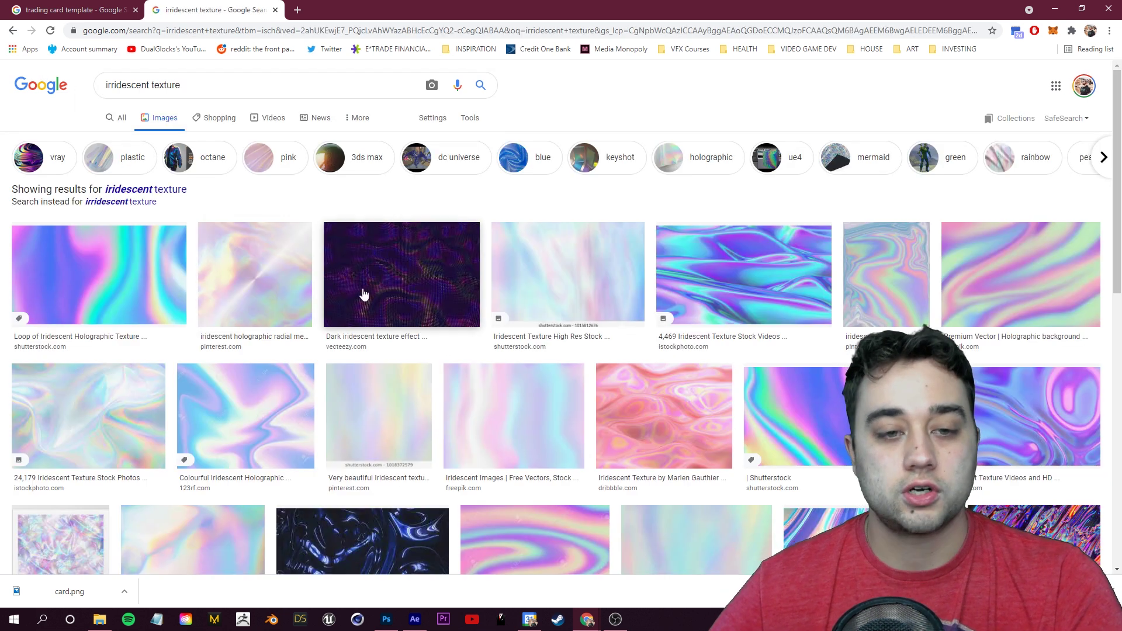
Save the pink iridescent texture image from the dribbble.com result as iridescent-texture.png in the project folder.
{"action": "left_click", "coordinate": [664, 416]}
{"action": "right_click", "coordinate": [835, 214]}
{"action": "left_click", "coordinate": [876, 348]}
{"action": "left_click", "coordinate": [459, 294]}
Import the saved iridescent-texture.png into the WINDOW composition and place it directly below Starscape_shapes.avi.
{"action": "left_click", "coordinate": [125, 591]}
{"action": "left_click", "coordinate": [164, 560]}
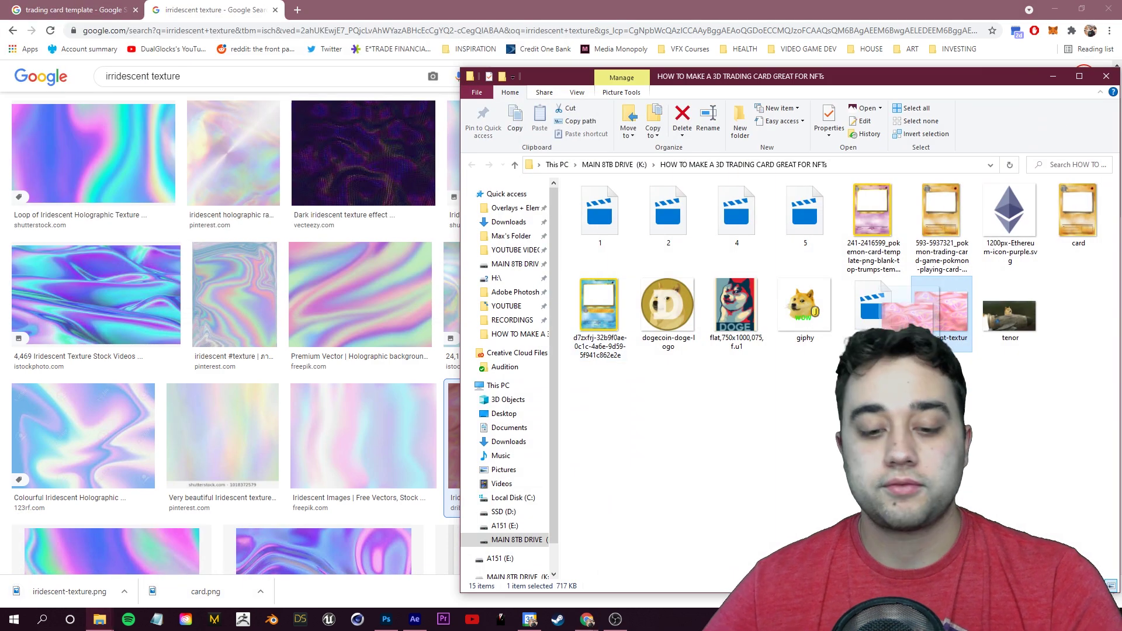
{"action": "left_click_drag", "start_coordinate": [934, 327], "coordinate": [377, 587]}
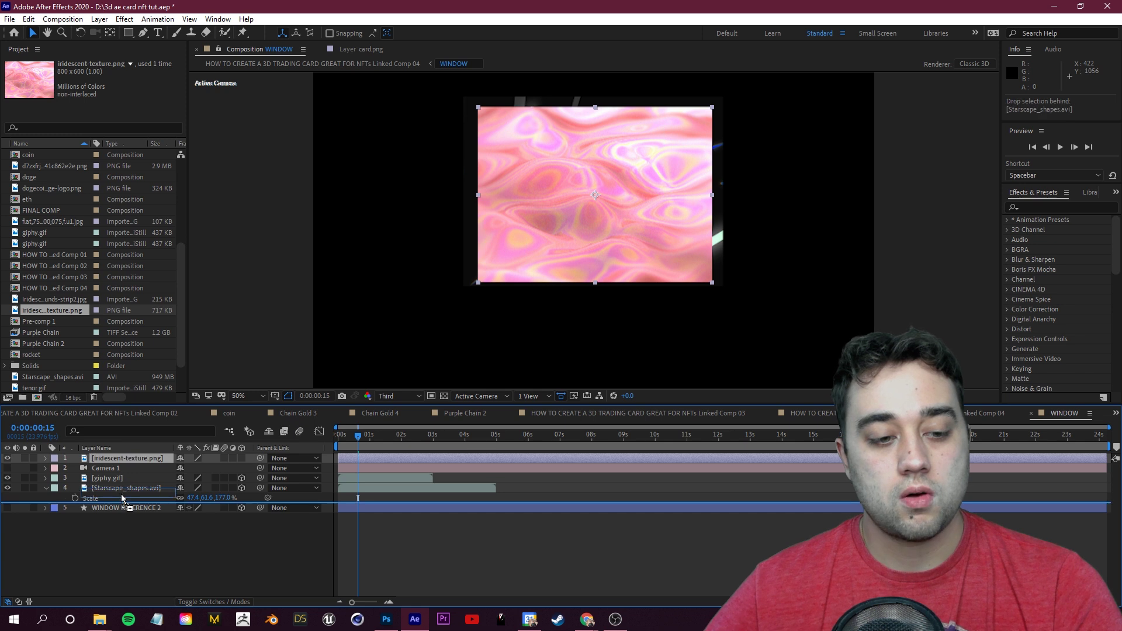
{"action": "left_click_drag", "start_coordinate": [121, 493], "coordinate": [121, 496]}
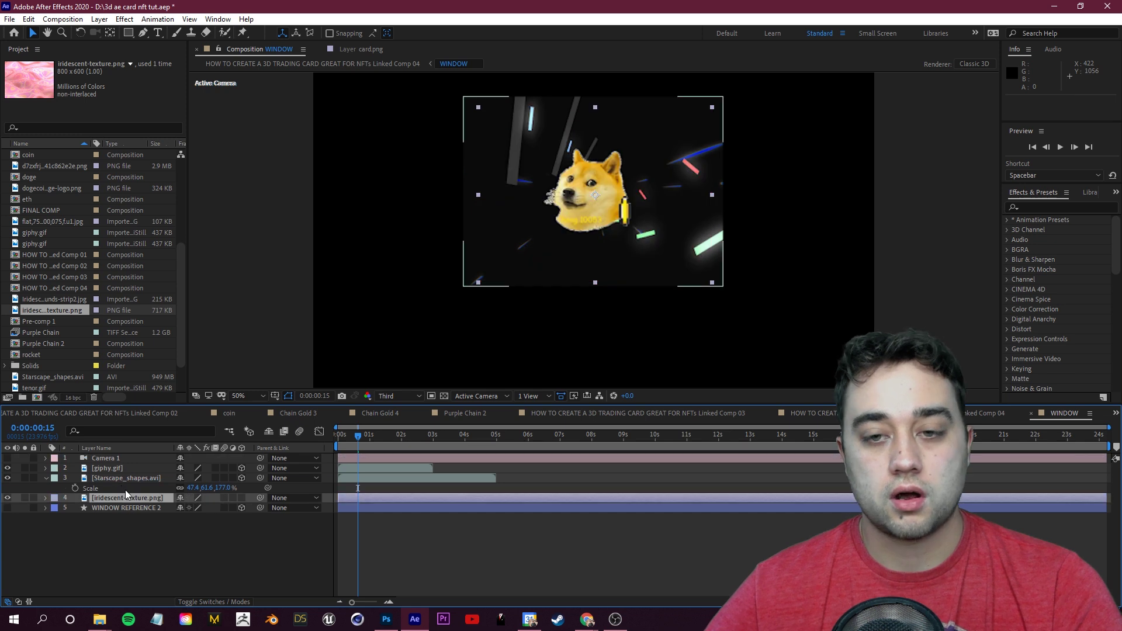
Set the Starscape_shapes.avi layer's blending mode to Add.
{"action": "left_click", "coordinate": [126, 478]}
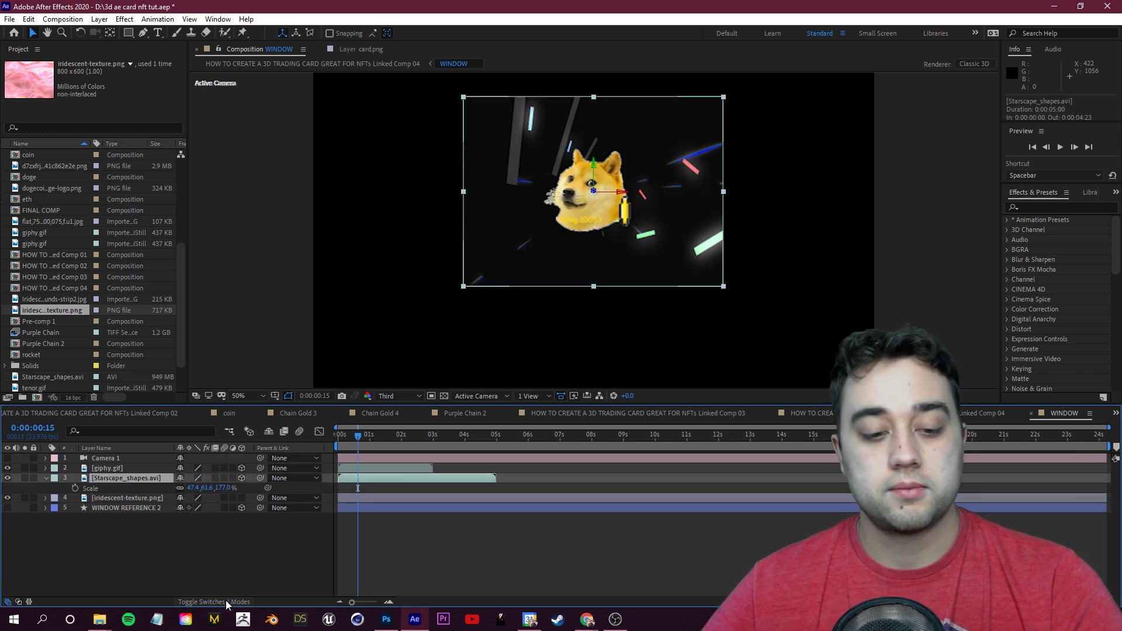
{"action": "left_click", "coordinate": [222, 534]}
{"action": "left_click", "coordinate": [209, 601]}
{"action": "left_click", "coordinate": [198, 478]}
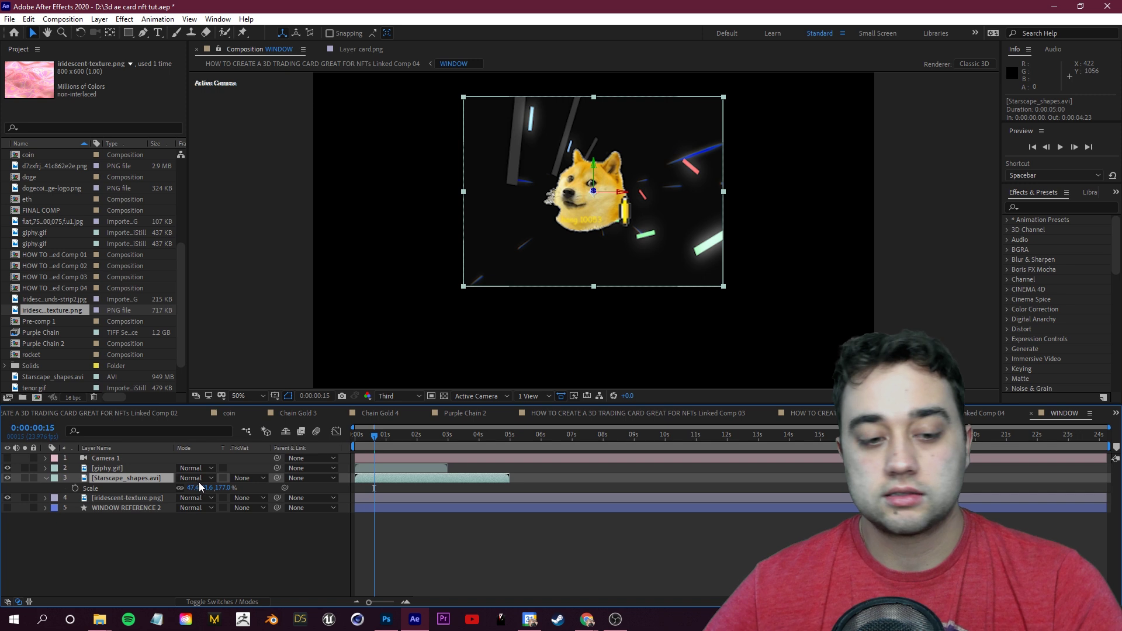
{"action": "left_click", "coordinate": [286, 338]}
{"action": "left_click", "coordinate": [201, 478]}
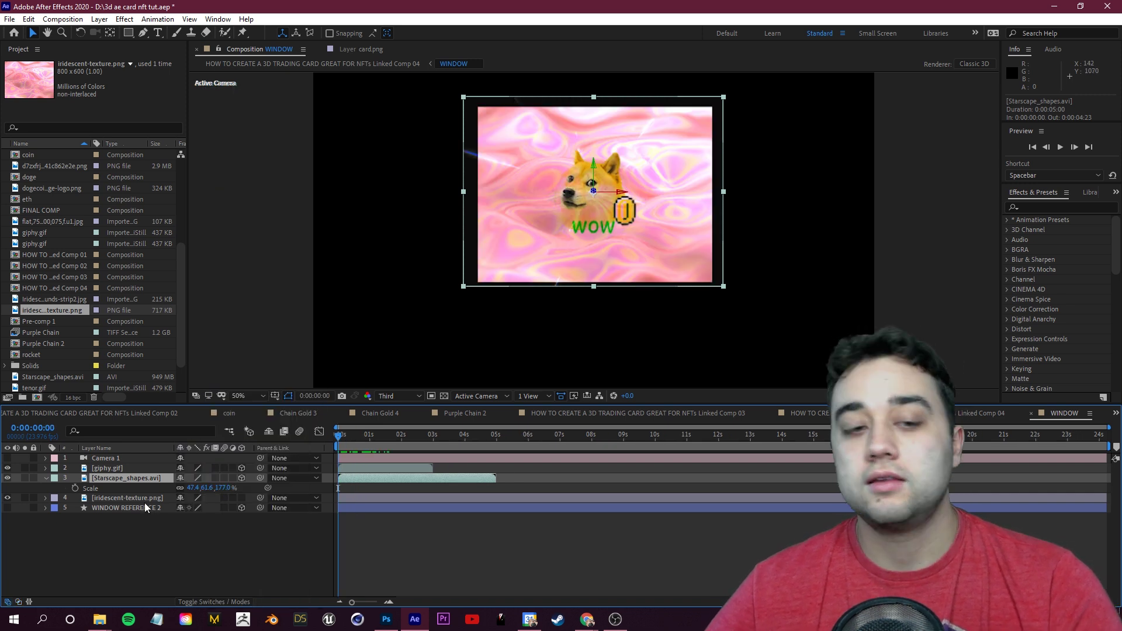
Make iridescent-texture.png a 3D layer and push it back in depth behind the doge.
{"action": "left_click", "coordinate": [143, 501]}
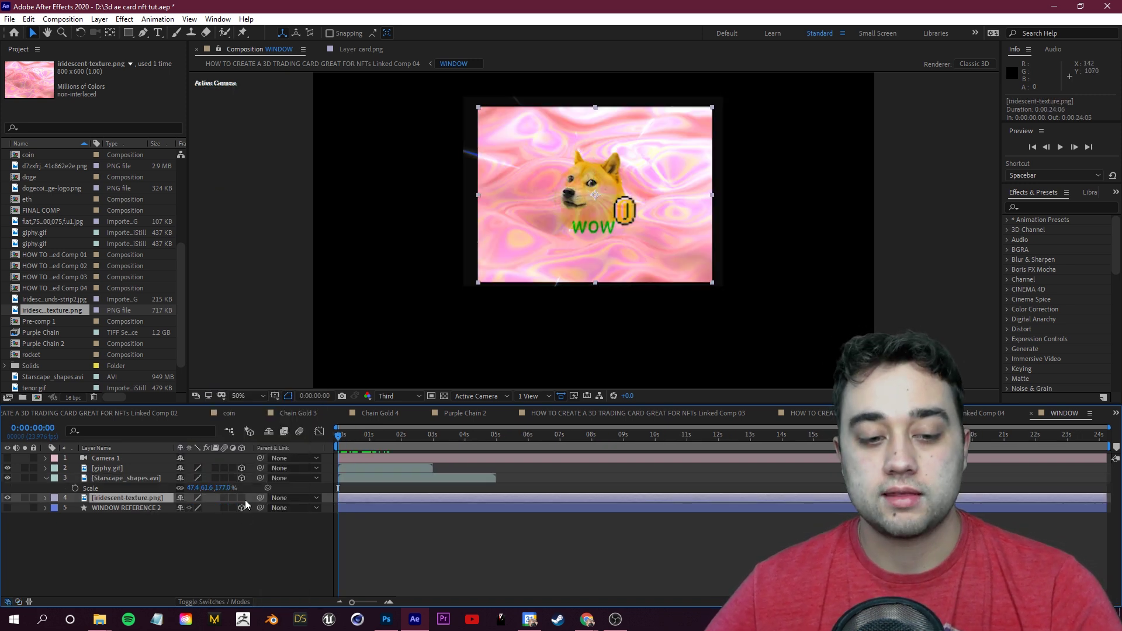
{"action": "left_click", "coordinate": [242, 498]}
{"action": "left_click_drag", "start_coordinate": [596, 198], "coordinate": [233, 239]}
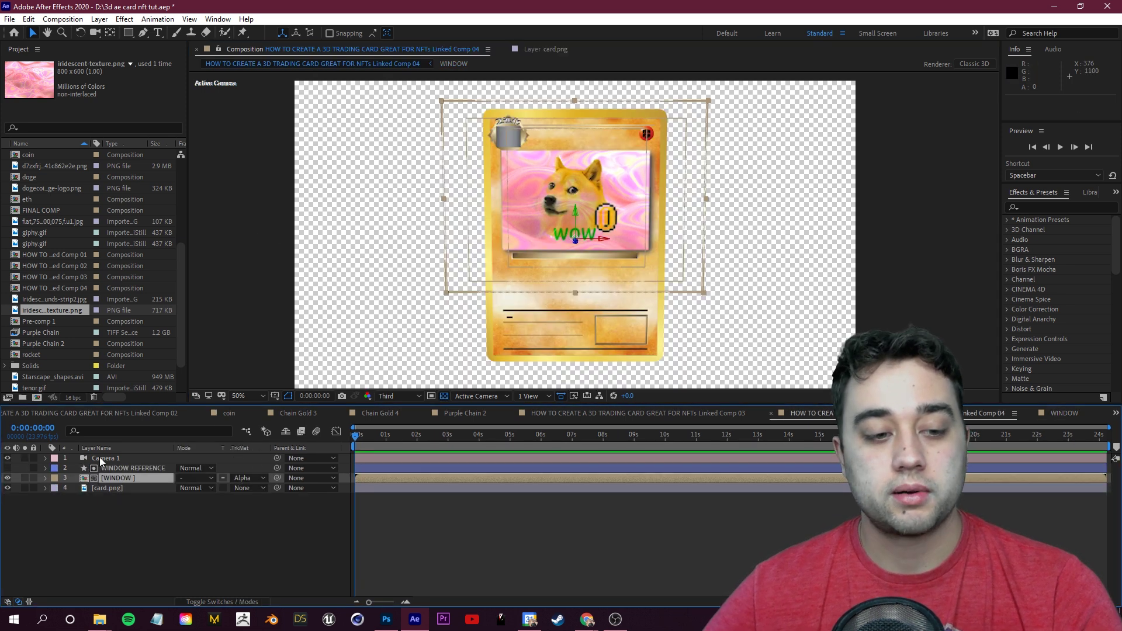
Orbit Camera 1 around the card to check how the texture fills the window from the side.
{"action": "left_click", "coordinate": [99, 457]}
{"action": "key", "text": "c"}
{"action": "left_click_drag", "start_coordinate": [674, 226], "coordinate": [566, 219]}
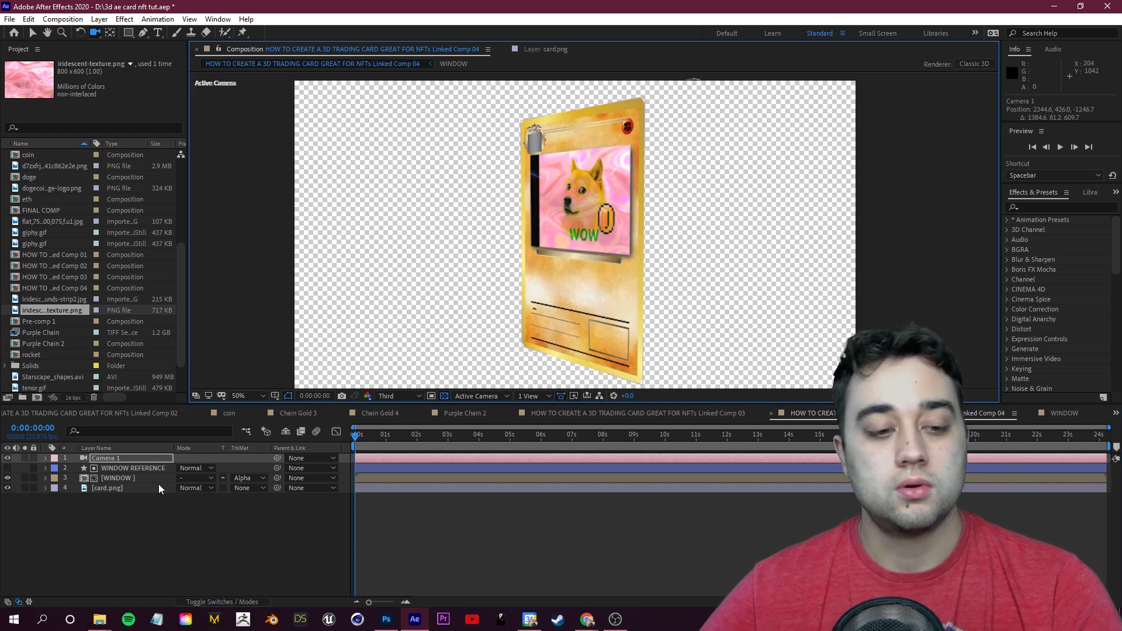
Scale iridescent-texture.png to 152% in the WINDOW composition and check its coverage by orbiting the card's camera.
{"action": "double_click", "coordinate": [139, 476]}
{"action": "left_click", "coordinate": [139, 499]}
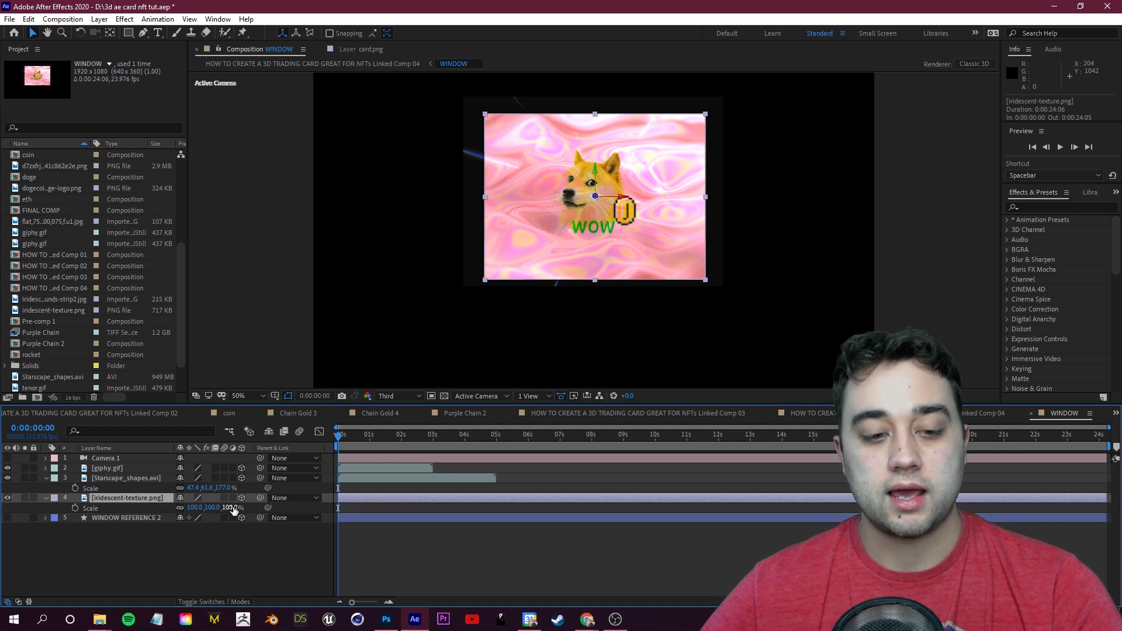
{"action": "left_click_drag", "start_coordinate": [233, 509], "coordinate": [273, 509]}
{"action": "left_click_drag", "start_coordinate": [597, 224], "coordinate": [746, 229]}
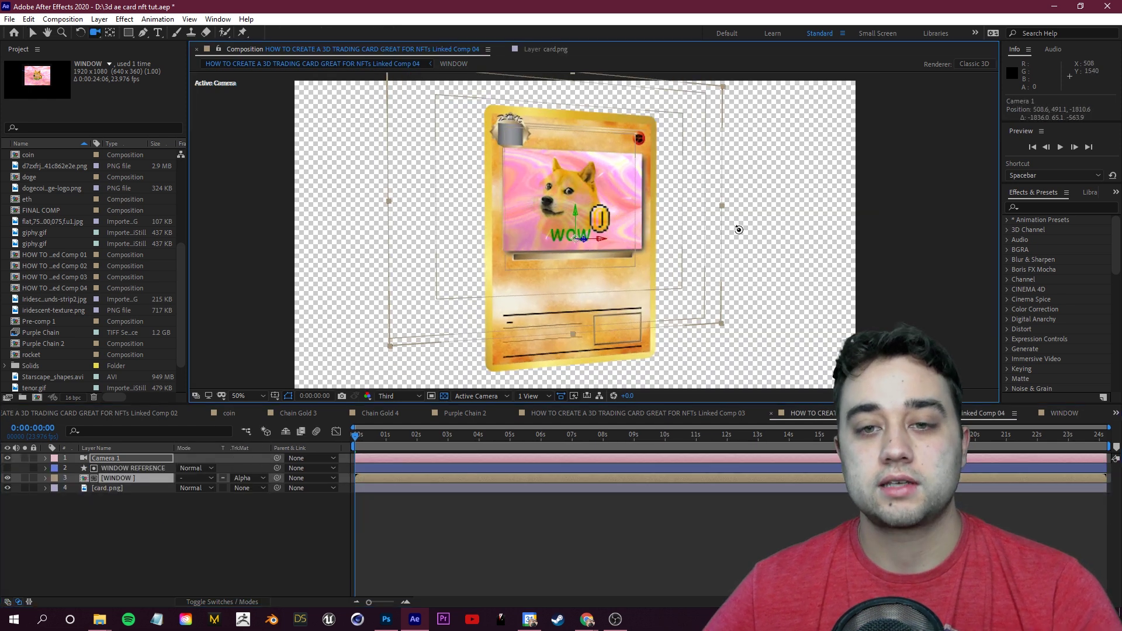
Apply Color Balance (HLS) to iridescent-texture.png and shift its hue from pink to blue.
{"action": "left_click", "coordinate": [1049, 207]}
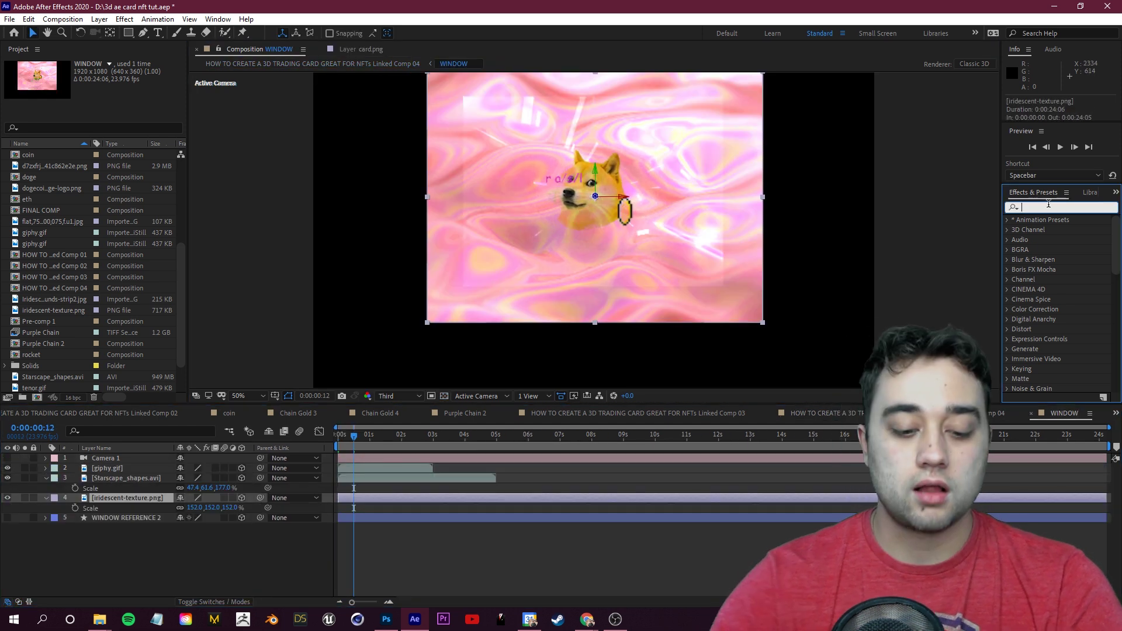
{"action": "type", "text": "hls"}
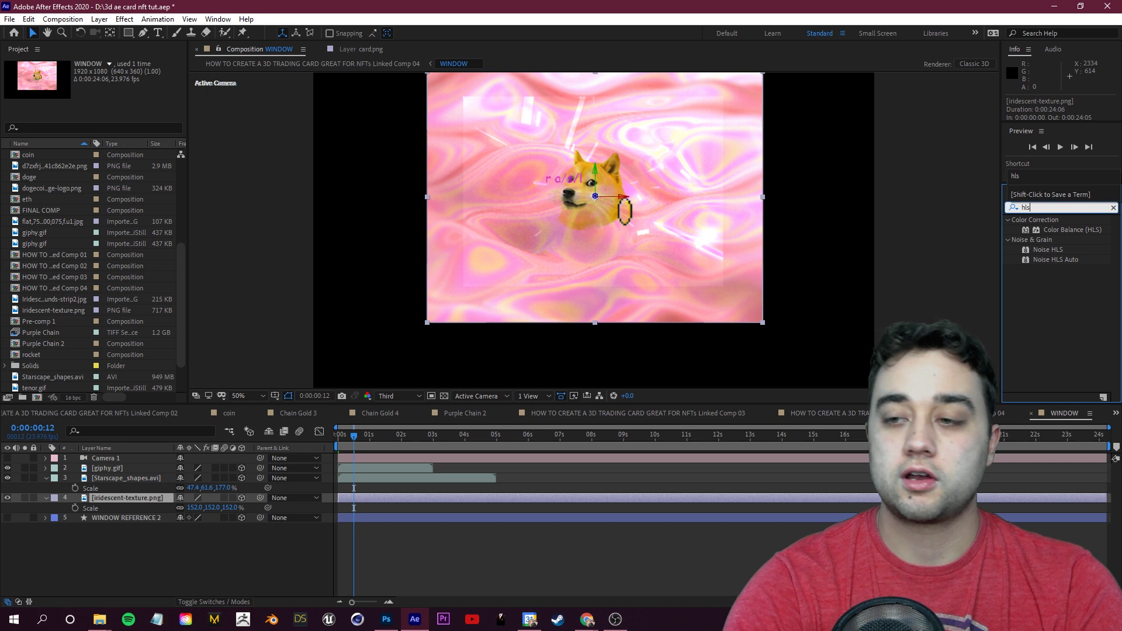
{"action": "left_click_drag", "start_coordinate": [1071, 232], "coordinate": [128, 500]}
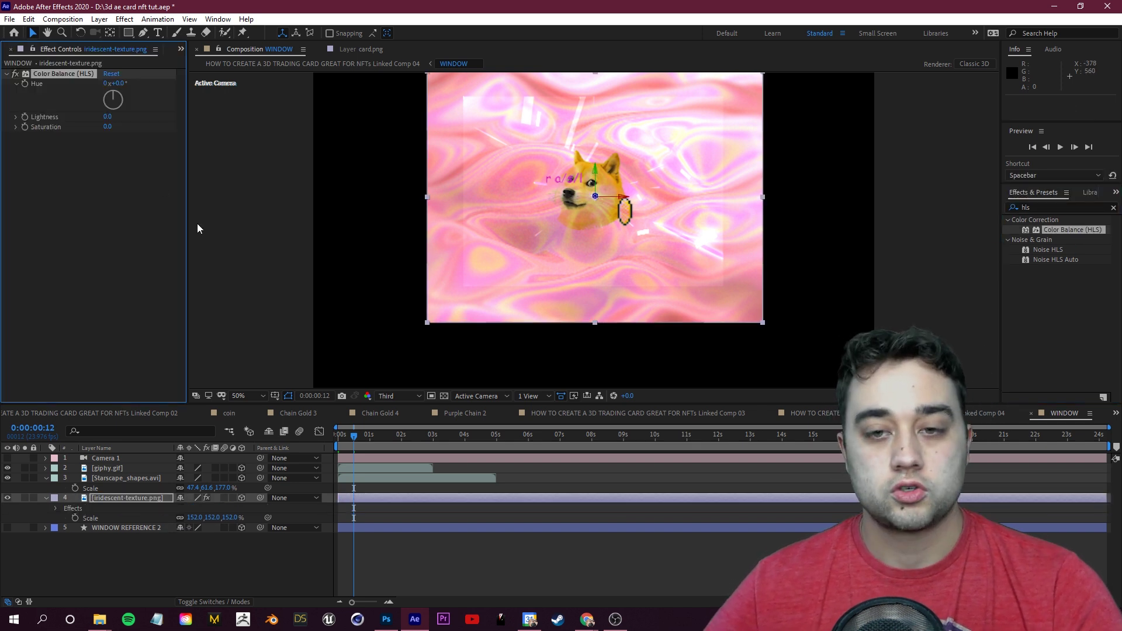
{"action": "left_click_drag", "start_coordinate": [115, 97], "coordinate": [131, 140]}
Set the giphy.gif layer's blending mode to Normal.
{"action": "key", "text": "F4"}
{"action": "left_click", "coordinate": [192, 468]}
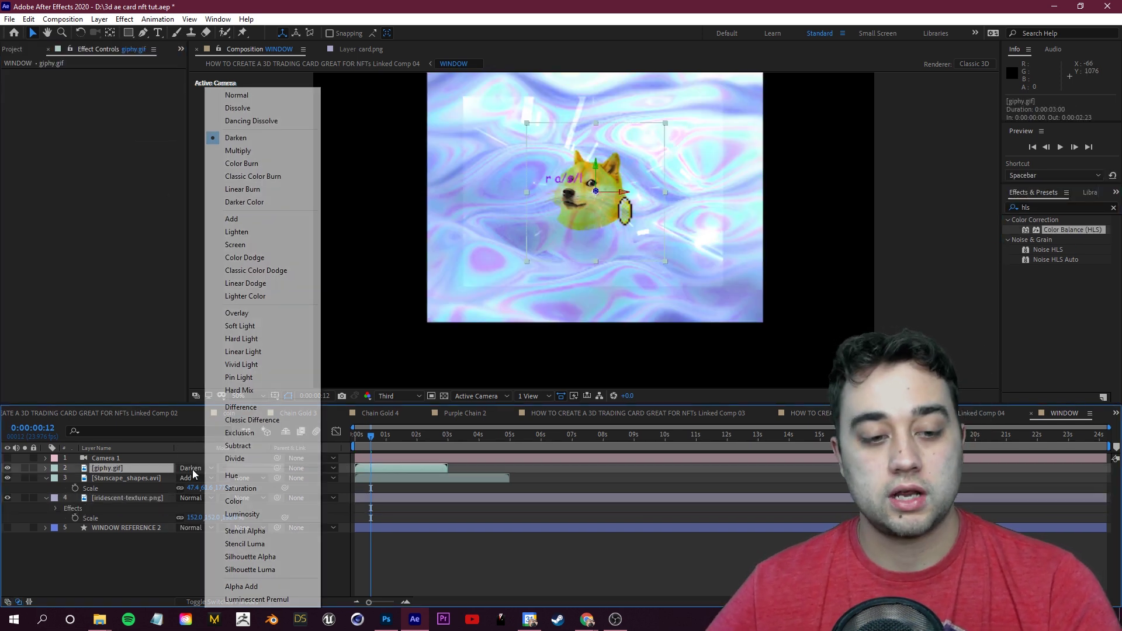
{"action": "left_click", "coordinate": [258, 95]}
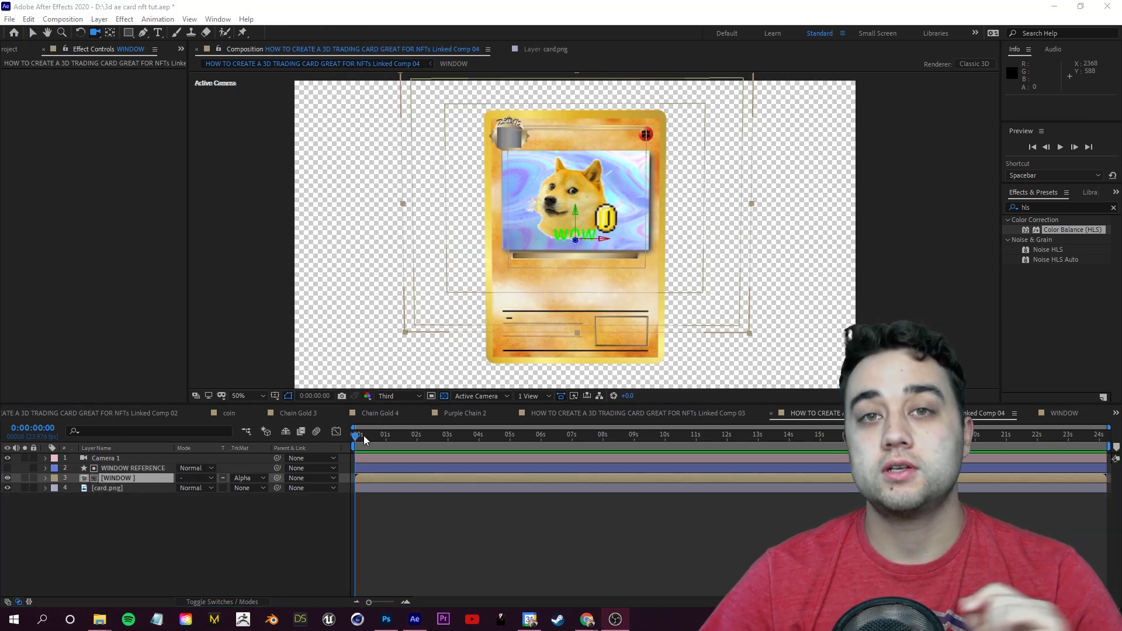
Orbit Camera 1 in the card composition, reveal its Transform properties and reset them to the front view.
{"action": "left_click", "coordinate": [108, 459]}
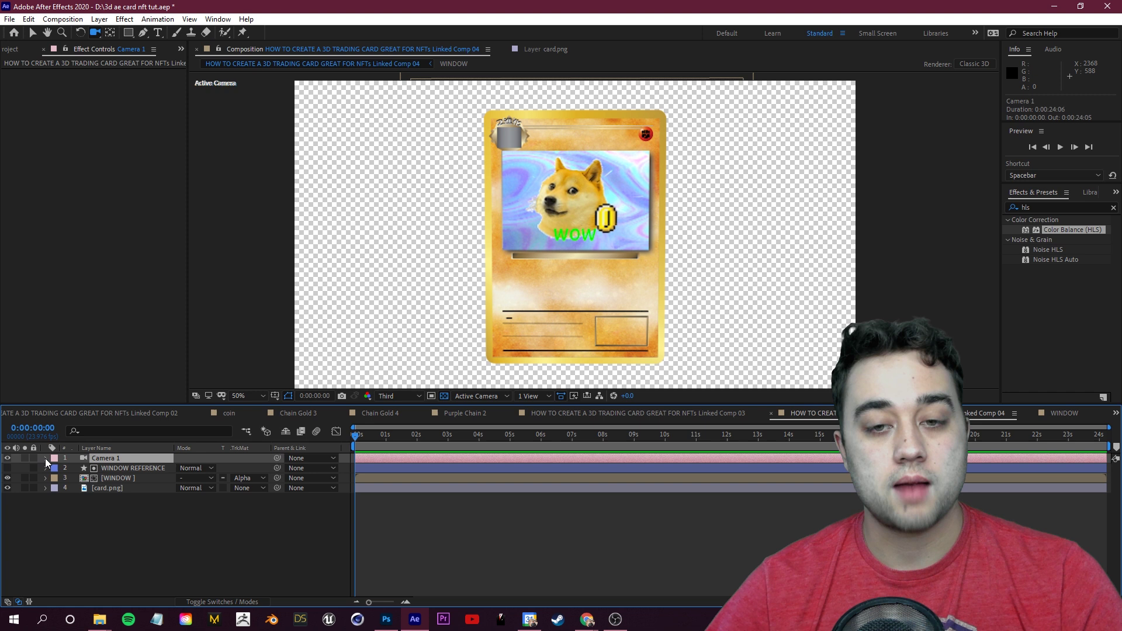
{"action": "left_click", "coordinate": [46, 459]}
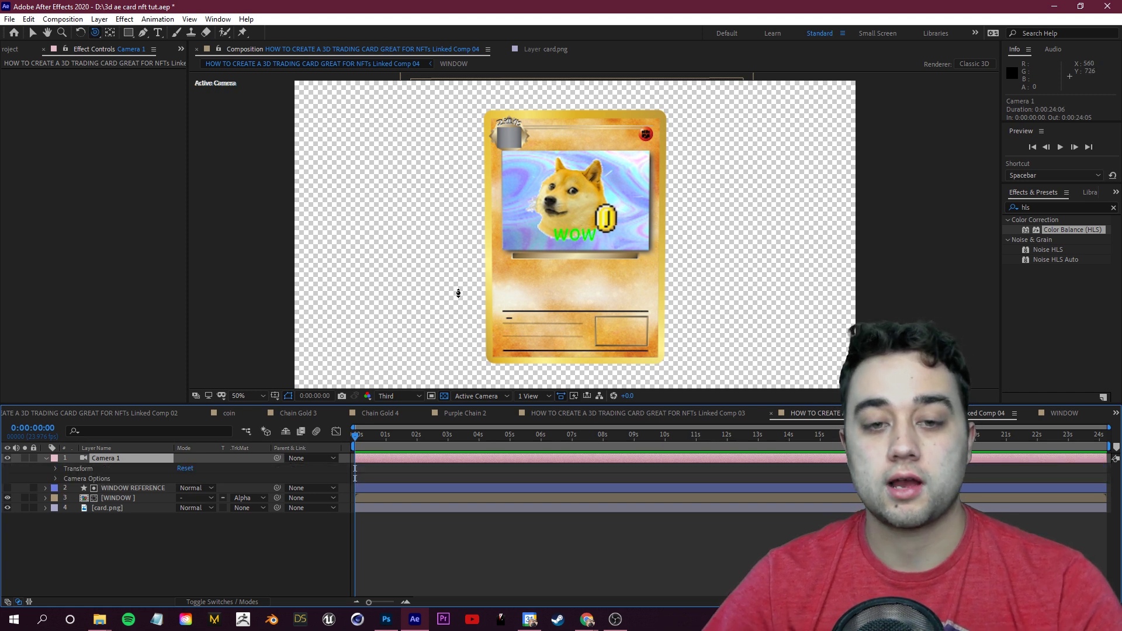
{"action": "left_click_drag", "start_coordinate": [472, 281], "coordinate": [426, 280]}
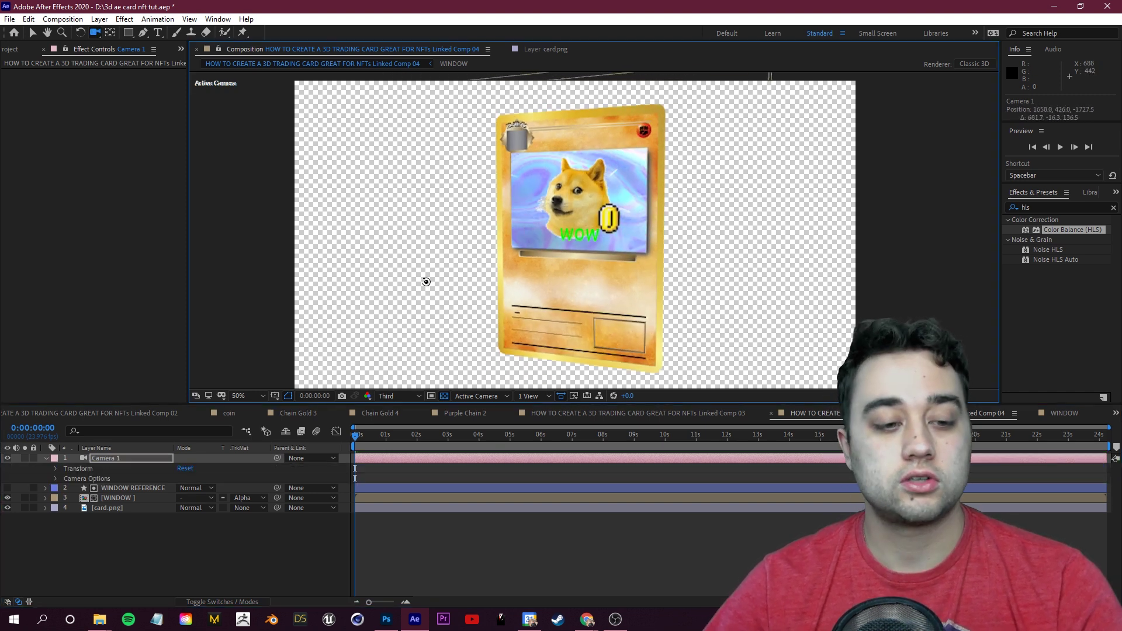
{"action": "left_click", "coordinate": [56, 469]}
{"action": "left_click", "coordinate": [185, 468]}
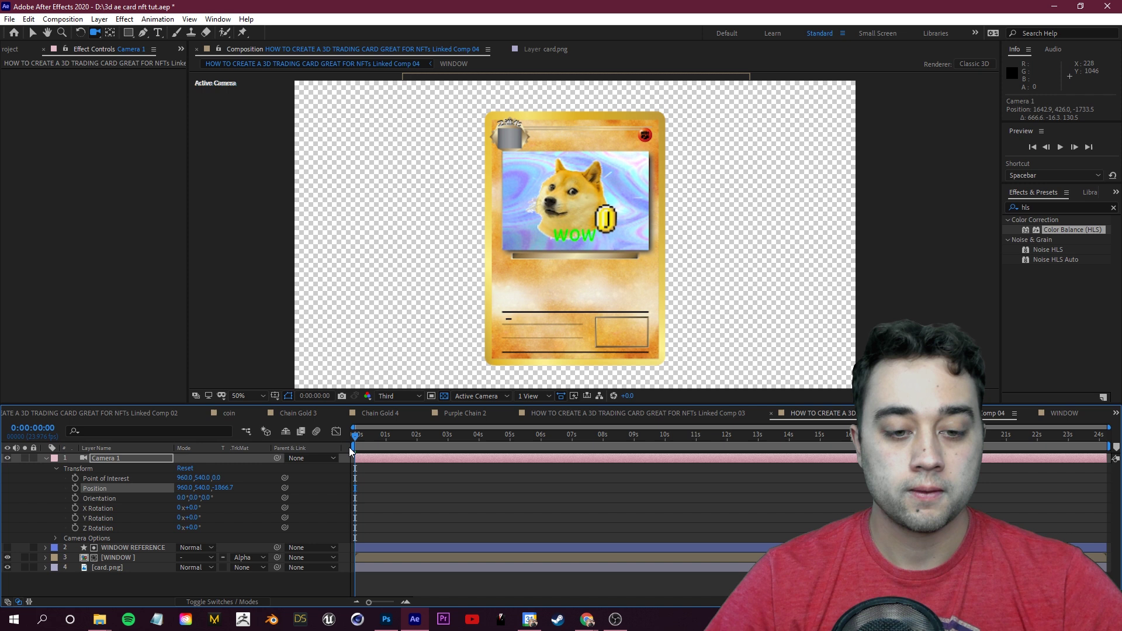
Enable keyframing for all of Camera 1's Transform properties at 0:00:00:00.
{"action": "key", "text": "space"}
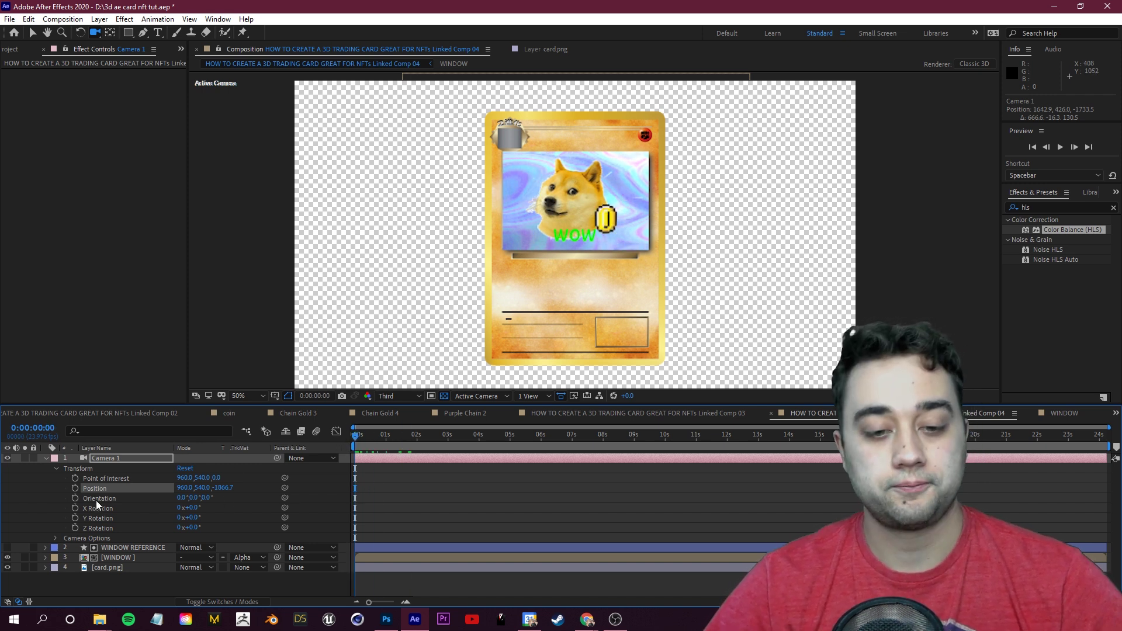
{"action": "left_click", "coordinate": [75, 478]}
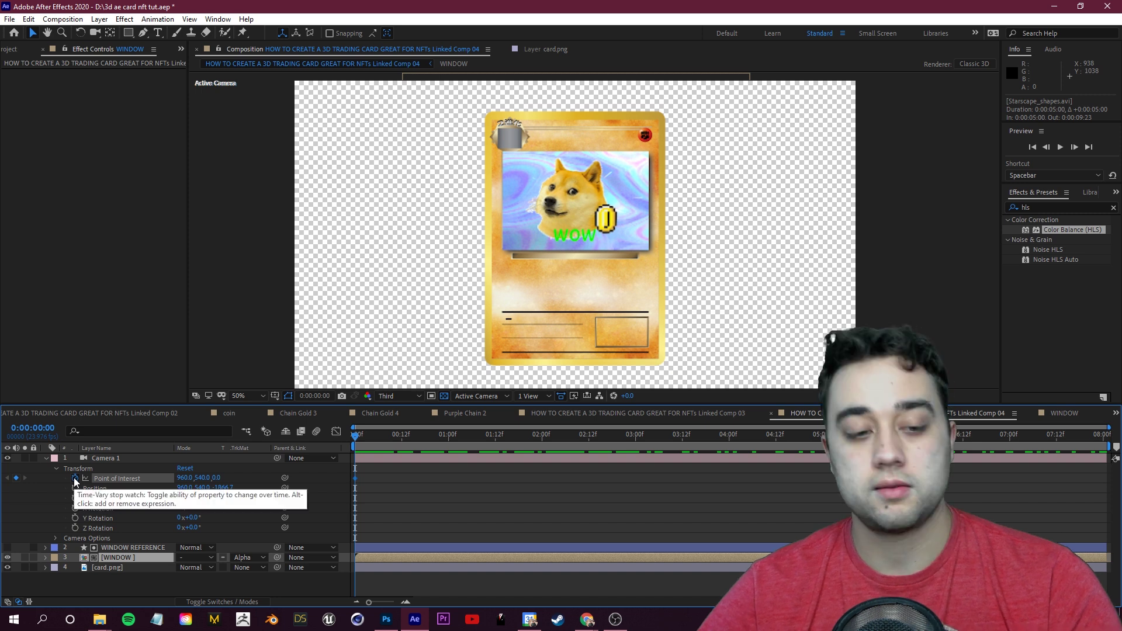
{"action": "left_click", "coordinate": [75, 528]}
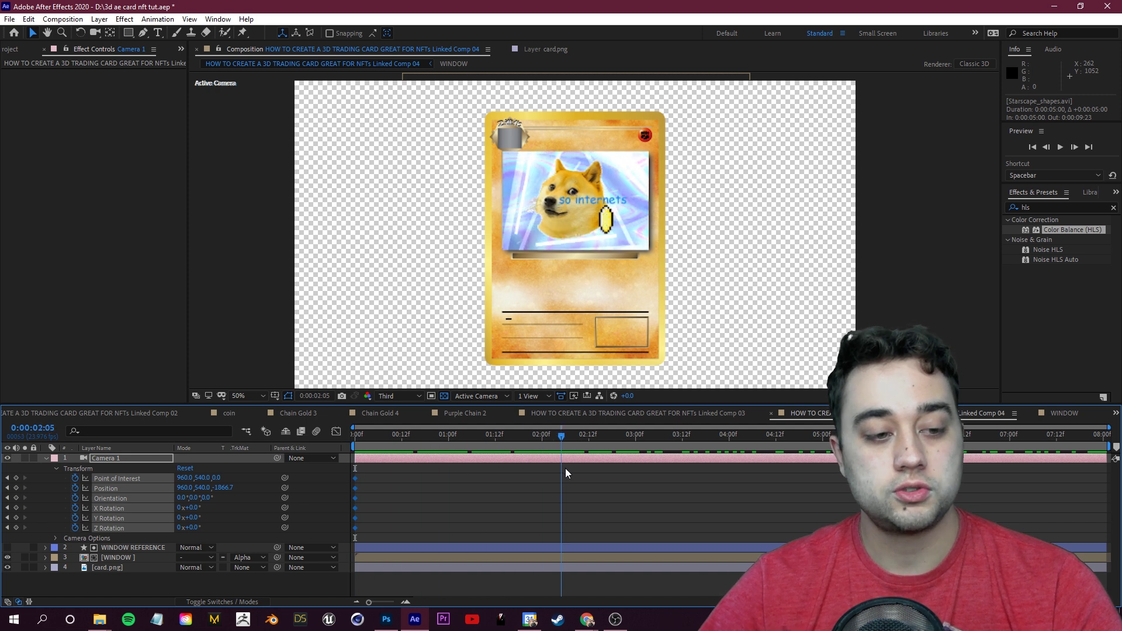
At 0:00:02:00, orbit Camera 1 to about position -119, 361.1, -1512.7 and preview the movement.
{"action": "left_click_drag", "start_coordinate": [565, 448], "coordinate": [541, 443]}
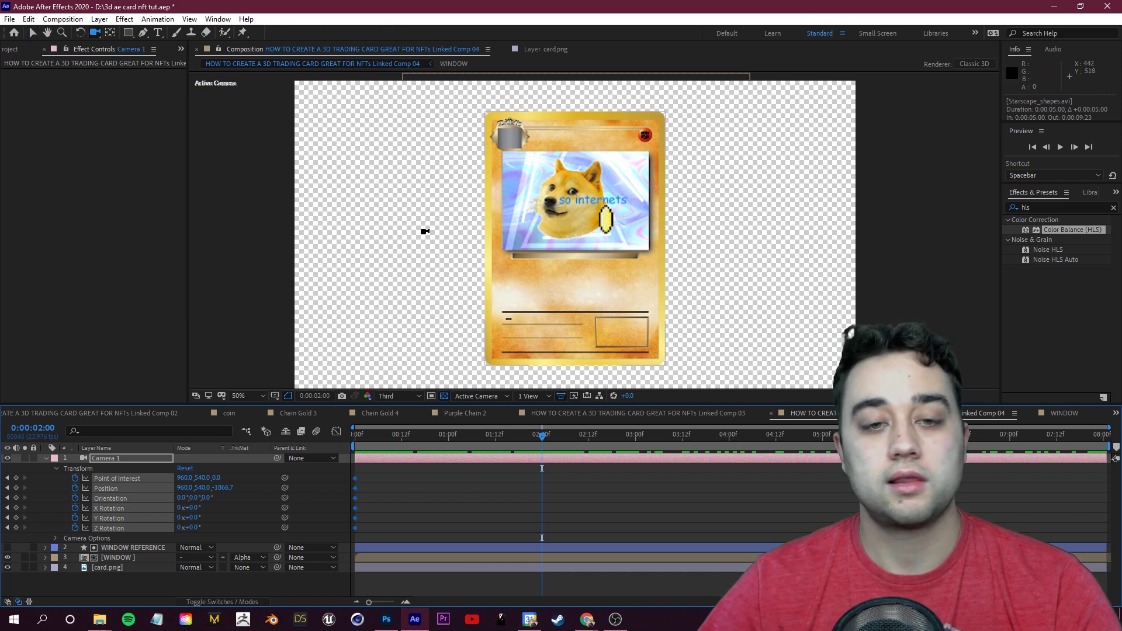
{"action": "left_click_drag", "start_coordinate": [641, 233], "coordinate": [701, 240]}
{"action": "key", "text": "Home"}
{"action": "key", "text": "space"}
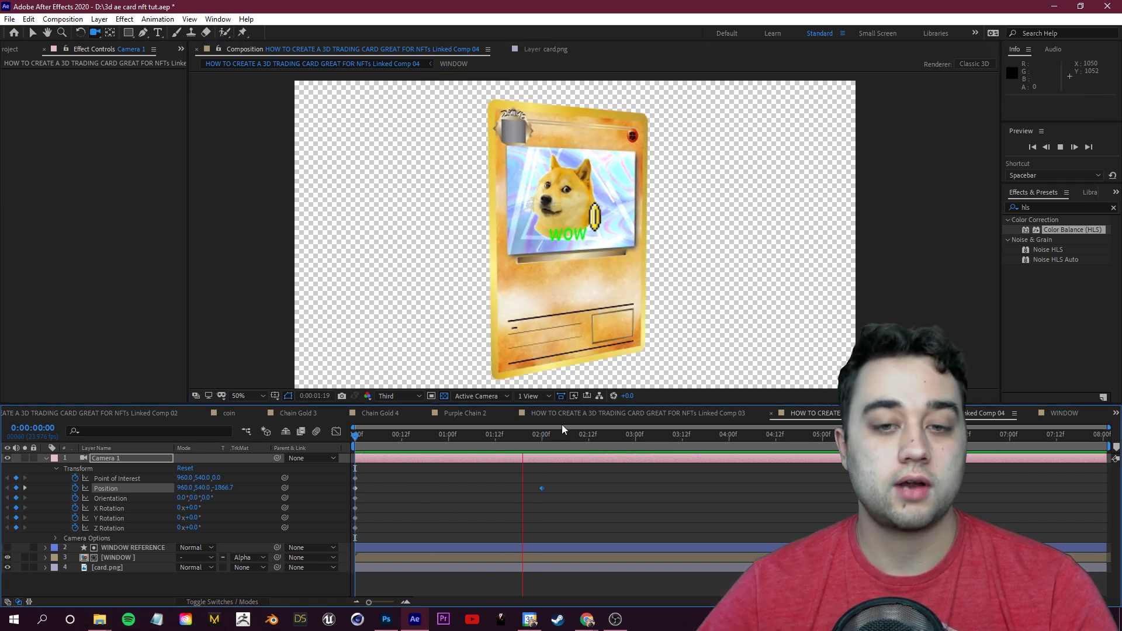
Reset Camera 1's Transform at 0:00:04:00 to bring the card back to the front view, and preview the animation.
{"action": "left_click_drag", "start_coordinate": [519, 438], "coordinate": [542, 438]}
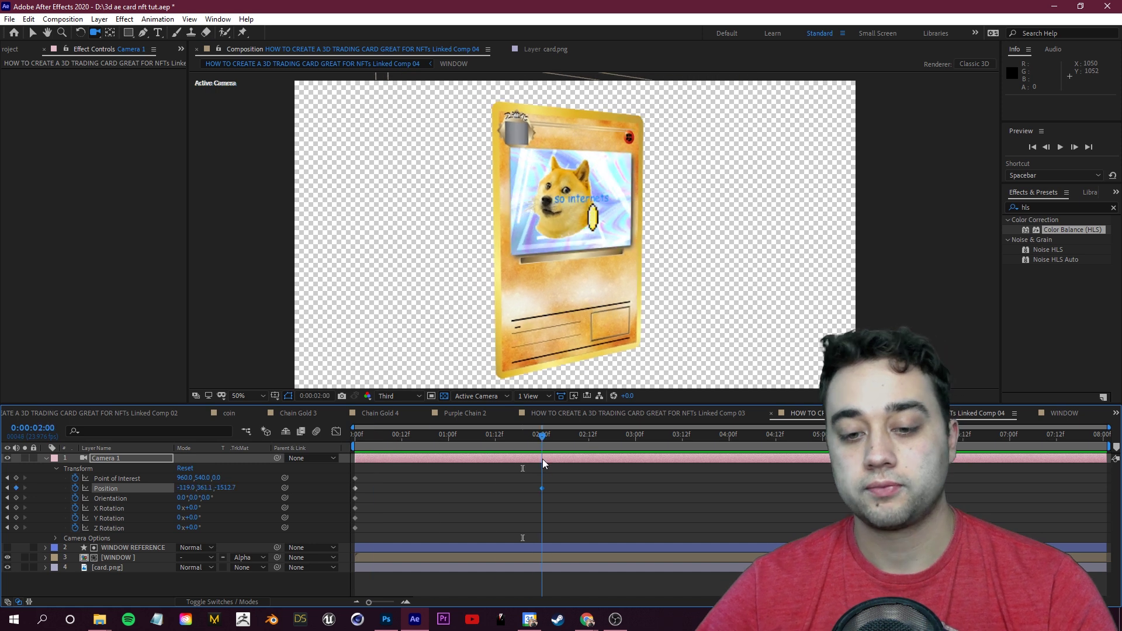
{"action": "key", "text": "space"}
{"action": "left_click_drag", "start_coordinate": [623, 440], "coordinate": [728, 449]}
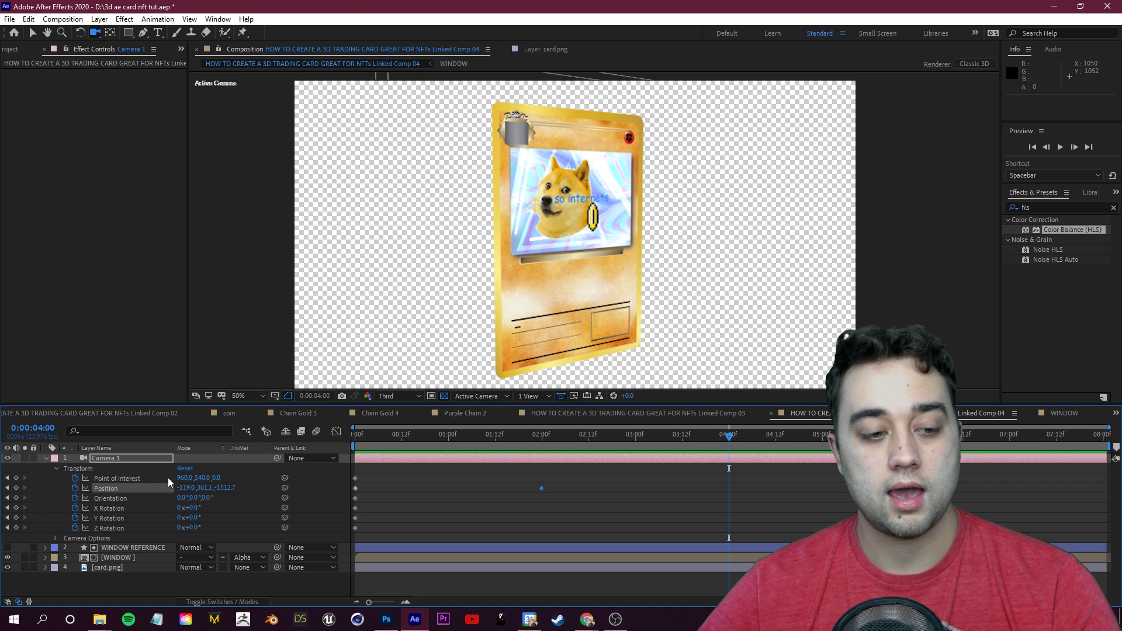
{"action": "left_click", "coordinate": [189, 469]}
{"action": "key", "text": "space"}
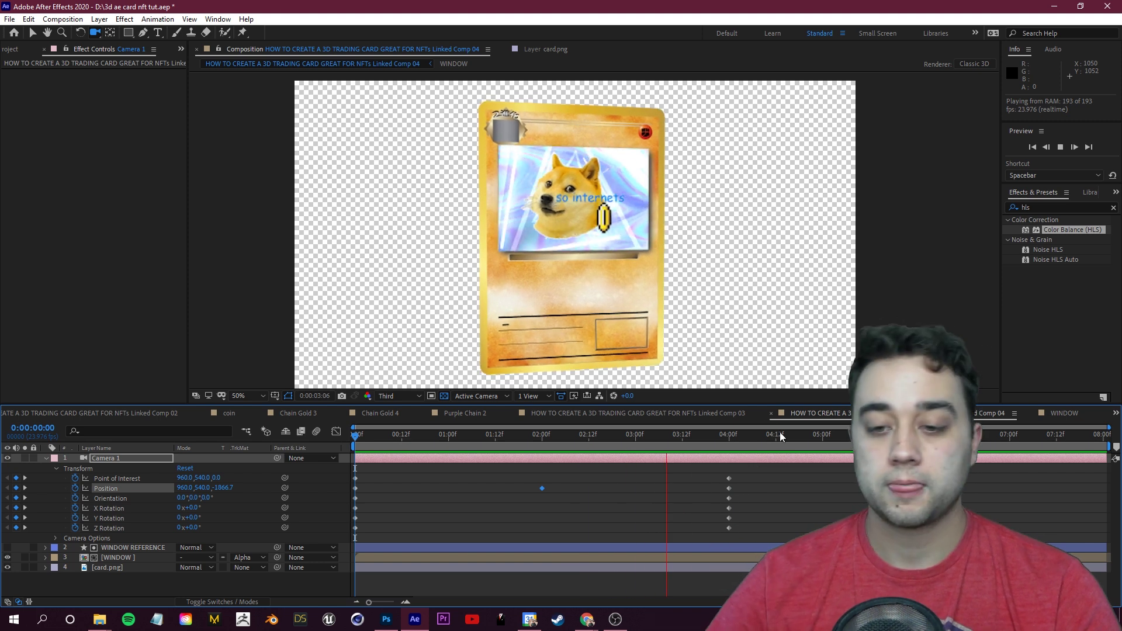
At 0:00:06:00, orbit Camera 1 to the card's opposite side, add front-view keyframes at 0:00:08:00 and preview.
{"action": "left_click", "coordinate": [823, 436]}
{"action": "left_click_drag", "start_coordinate": [861, 436], "coordinate": [939, 436]}
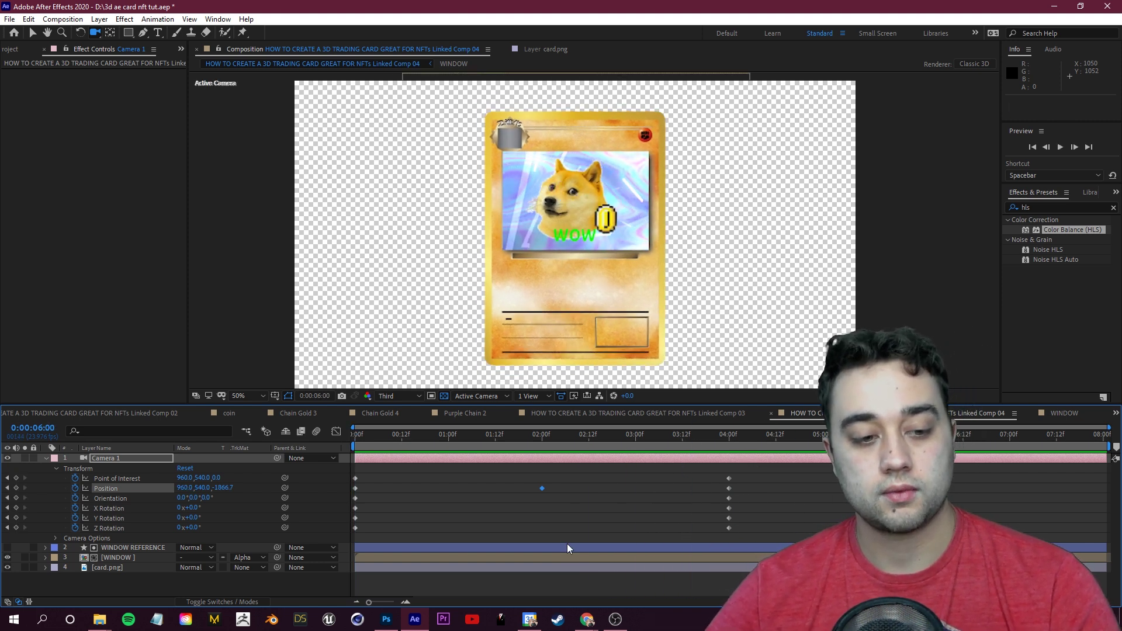
{"action": "left_click_drag", "start_coordinate": [584, 236], "coordinate": [608, 238]}
{"action": "key", "text": "space"}
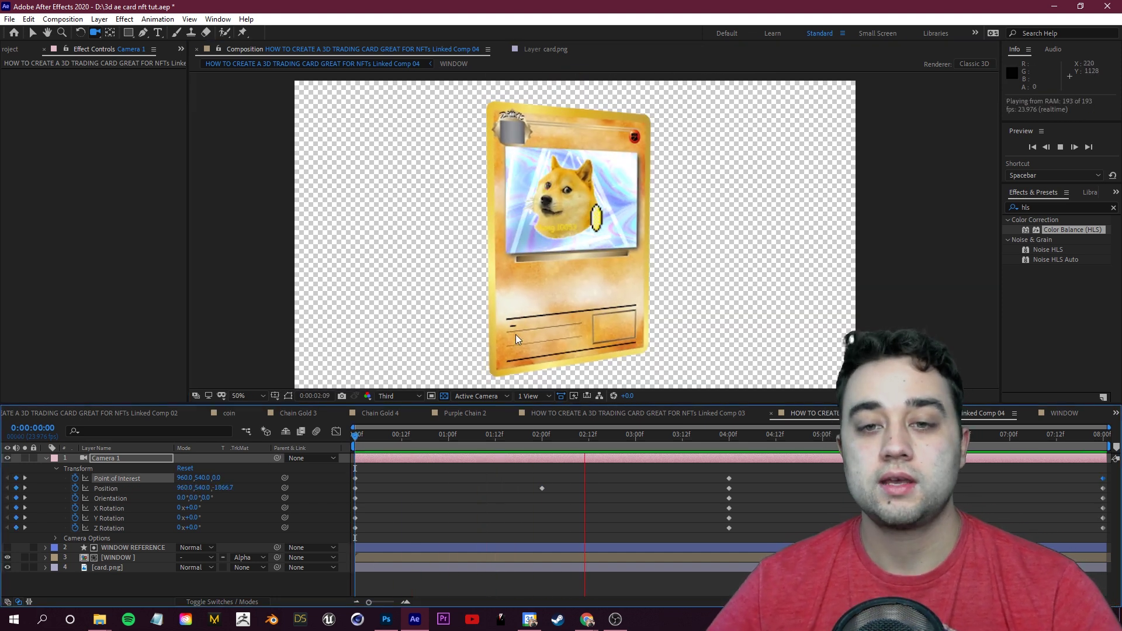
Move Camera 1's first orbit keyframe to 0:00:01:00 and the middle front-view keyframes to 0:00:02:00.
{"action": "key", "text": "space"}
{"action": "left_click_drag", "start_coordinate": [395, 443], "coordinate": [447, 464]}
{"action": "left_click", "coordinate": [566, 507]}
{"action": "left_click", "coordinate": [448, 488]}
{"action": "left_click_drag", "start_coordinate": [449, 439], "coordinate": [544, 449]}
{"action": "left_click_drag", "start_coordinate": [697, 467], "coordinate": [542, 520]}
Move the opposite-side orbit keyframe to 0:00:03:00 and the final front-view keyframes to 0:00:04:00, and preview the faster animation.
{"action": "left_click_drag", "start_coordinate": [542, 439], "coordinate": [734, 449]}
{"action": "key", "text": "ctrl+v"}
{"action": "left_click_drag", "start_coordinate": [1035, 472], "coordinate": [729, 508]}
{"action": "key", "text": "space"}
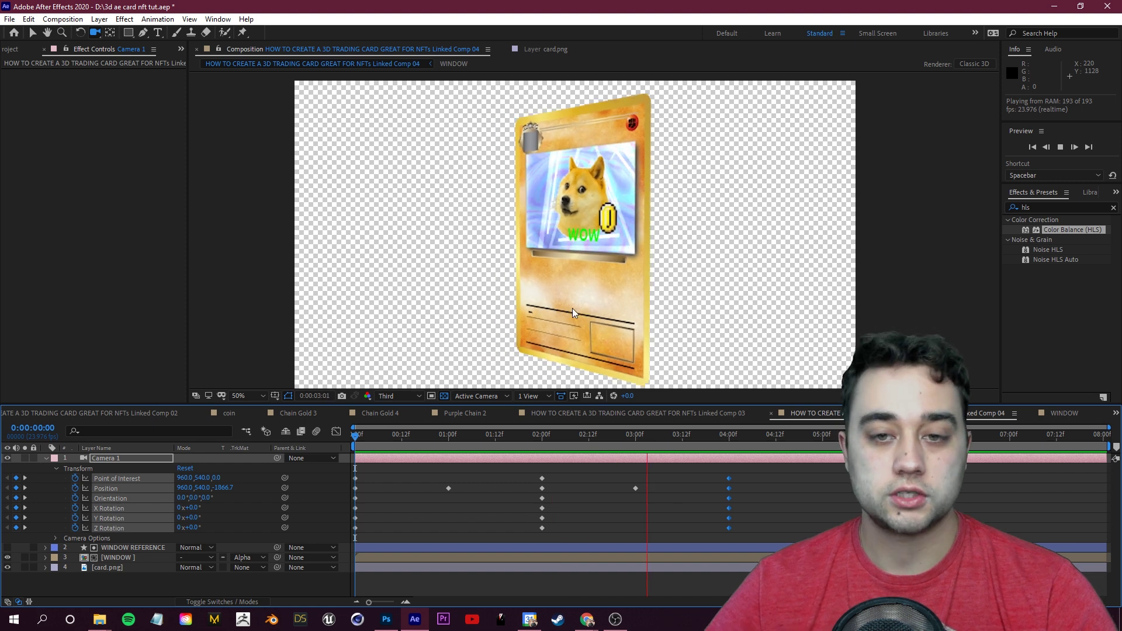
{"action": "key", "text": "space"}
{"action": "key", "text": "Home"}
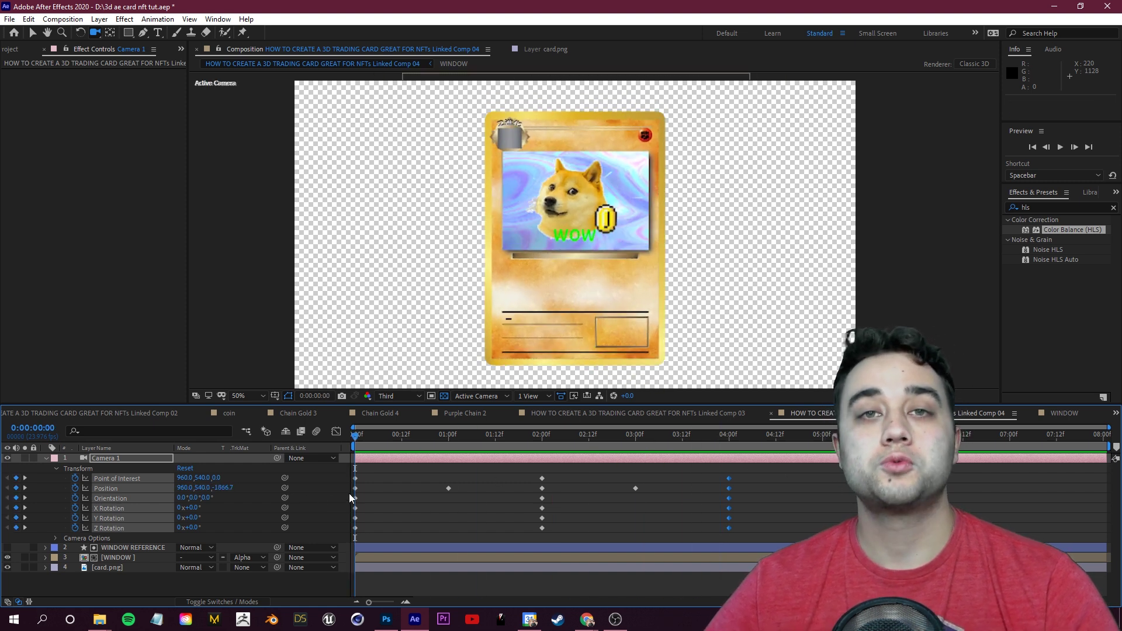
Apply Easy Ease to Camera 1's keyframes at 0:00:00:00, 0:00:01:00, 0:00:03:00 and 0:00:04:00.
{"action": "left_click", "coordinate": [429, 504]}
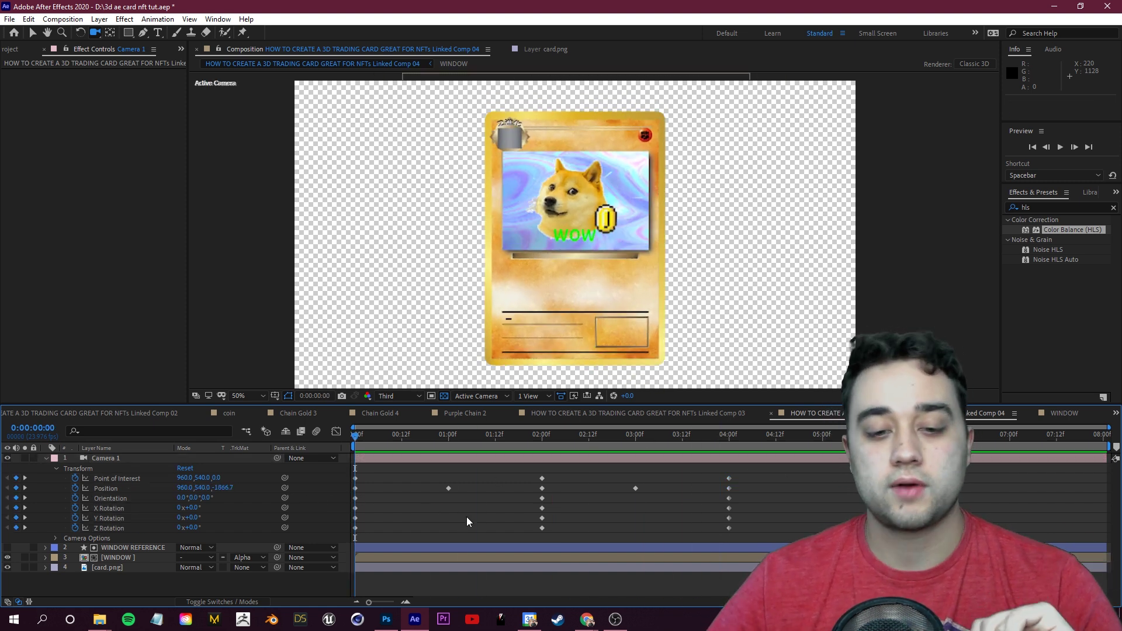
{"action": "left_click_drag", "start_coordinate": [489, 538], "coordinate": [286, 467]}
{"action": "right_click", "coordinate": [448, 489]}
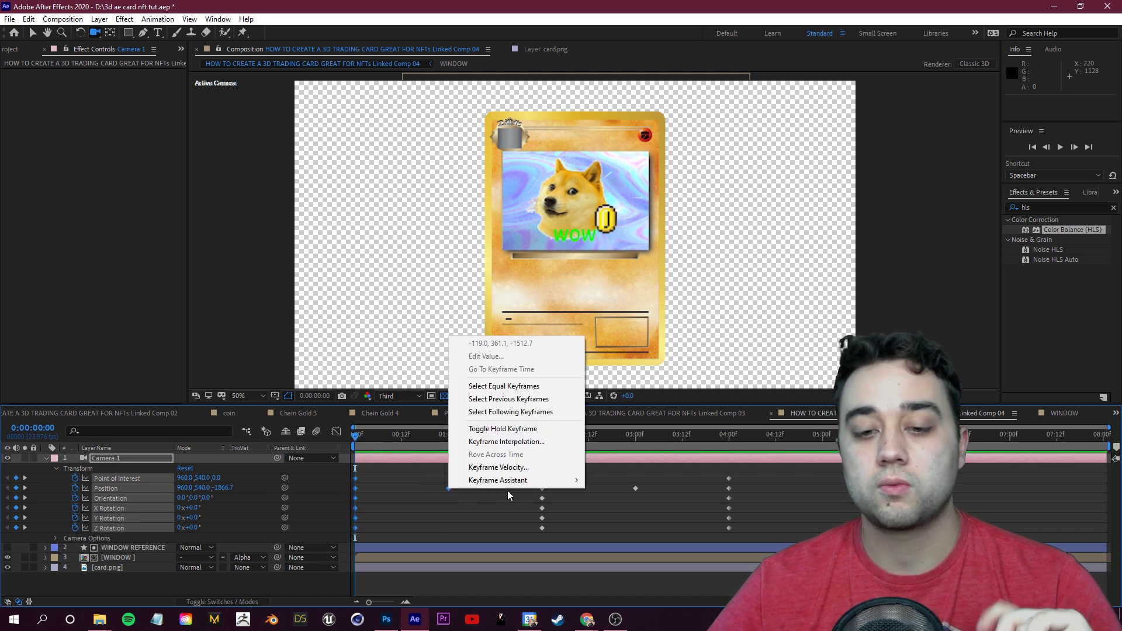
{"action": "mouse_move", "coordinate": [520, 480]}
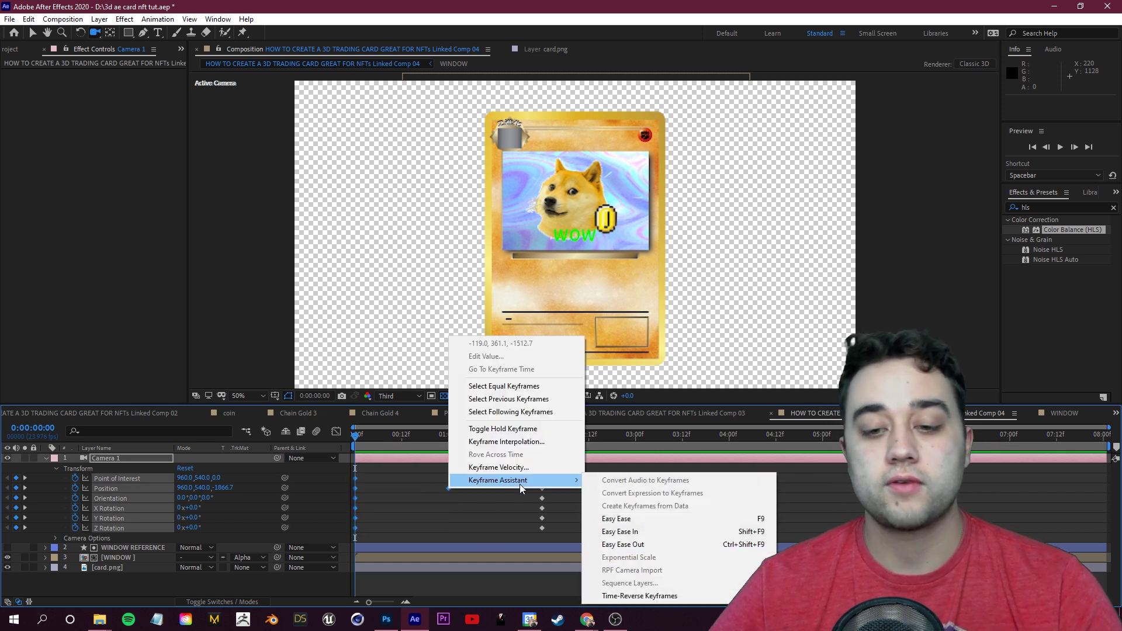
{"action": "left_click", "coordinate": [621, 518]}
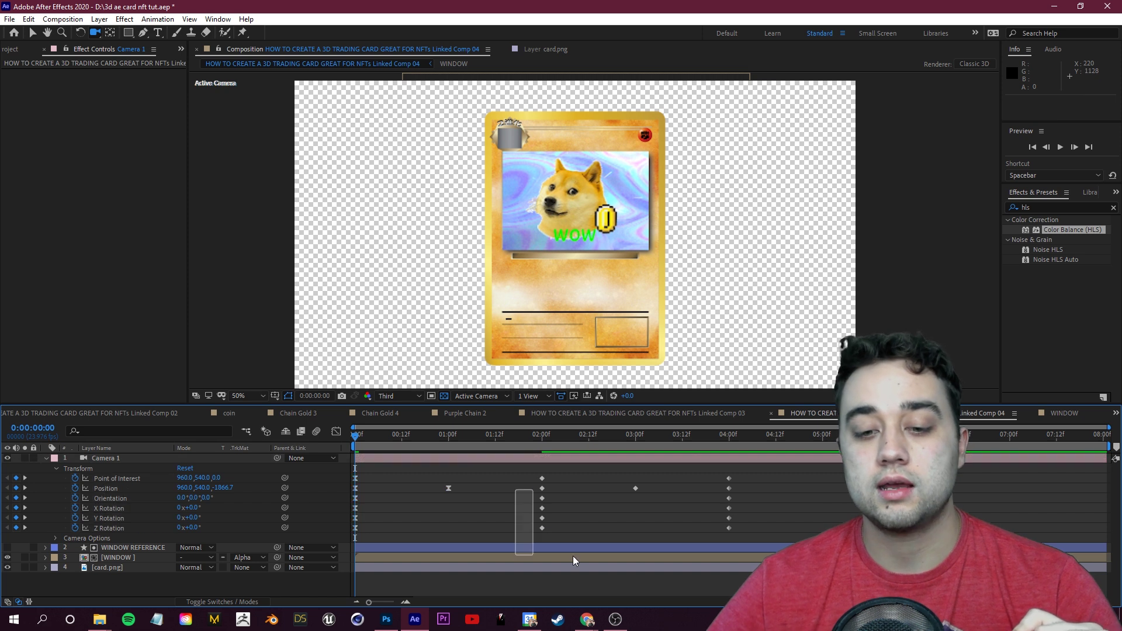
{"action": "left_click_drag", "start_coordinate": [607, 472], "coordinate": [729, 536]}
{"action": "right_click", "coordinate": [728, 529]}
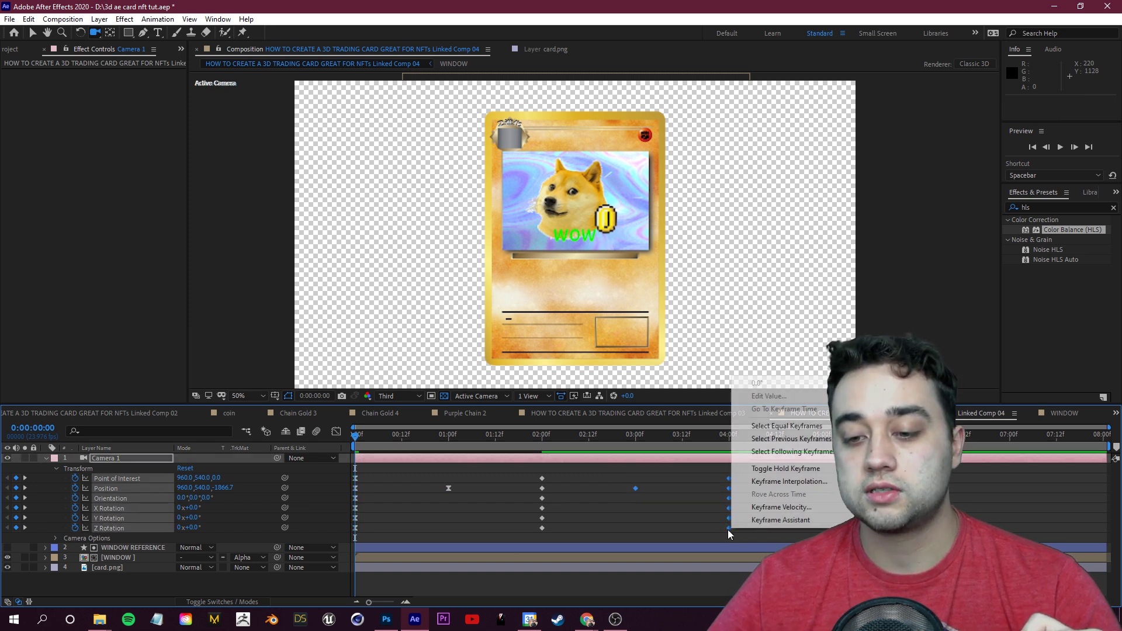
{"action": "mouse_move", "coordinate": [783, 520]}
{"action": "left_click", "coordinate": [958, 468]}
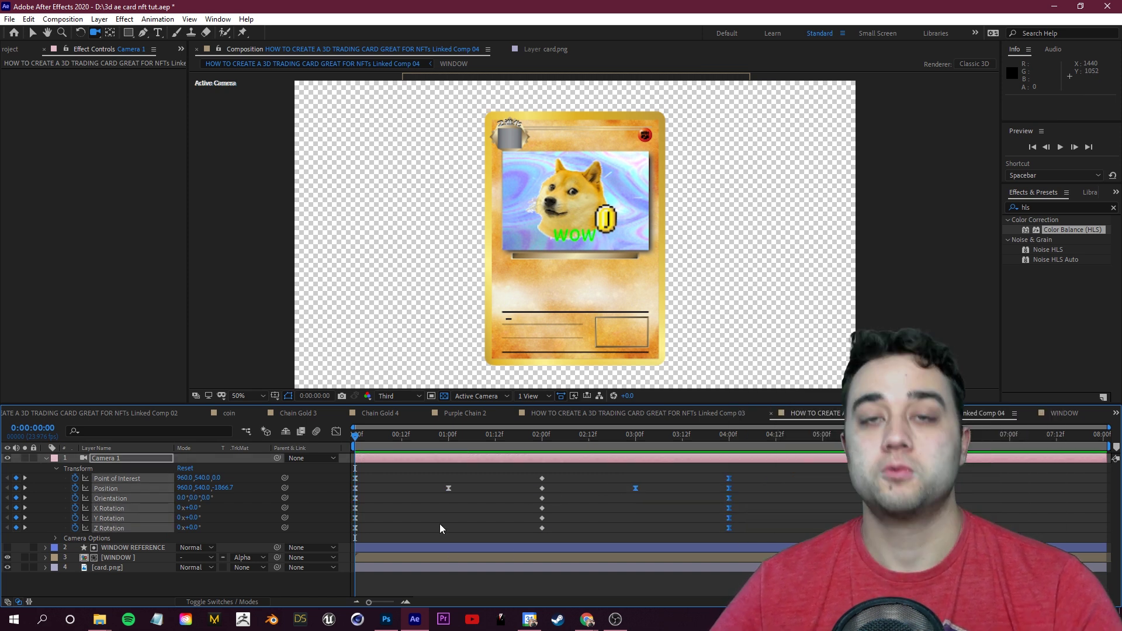
Examine Camera 1's speed curves in the graph editor and preview the eased card animation.
{"action": "left_click", "coordinate": [336, 433]}
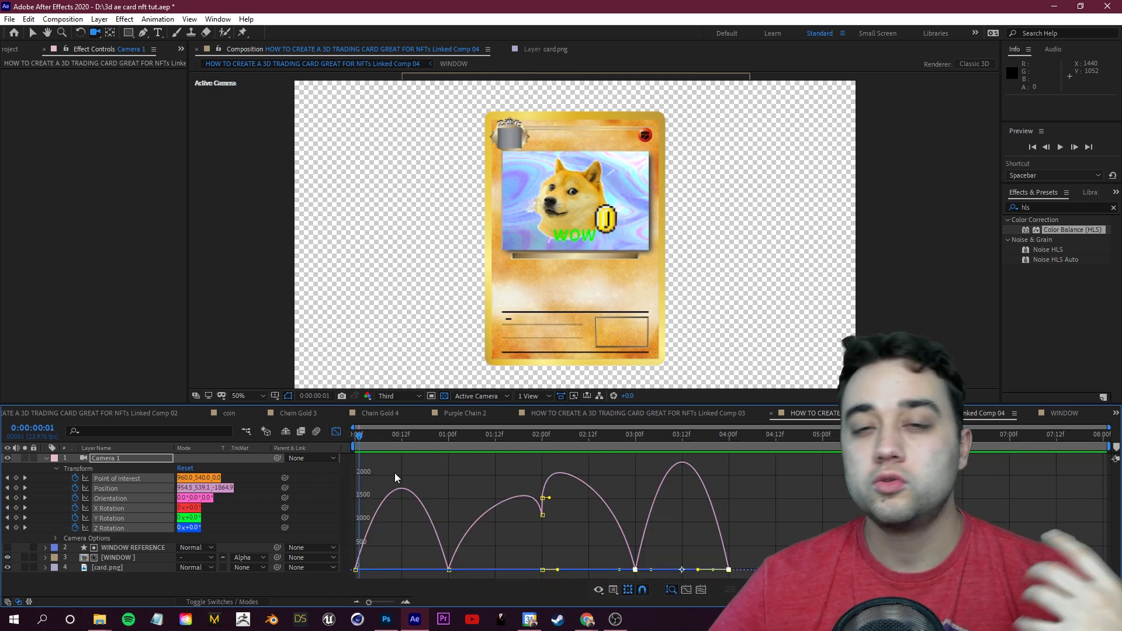
{"action": "key", "text": "space"}
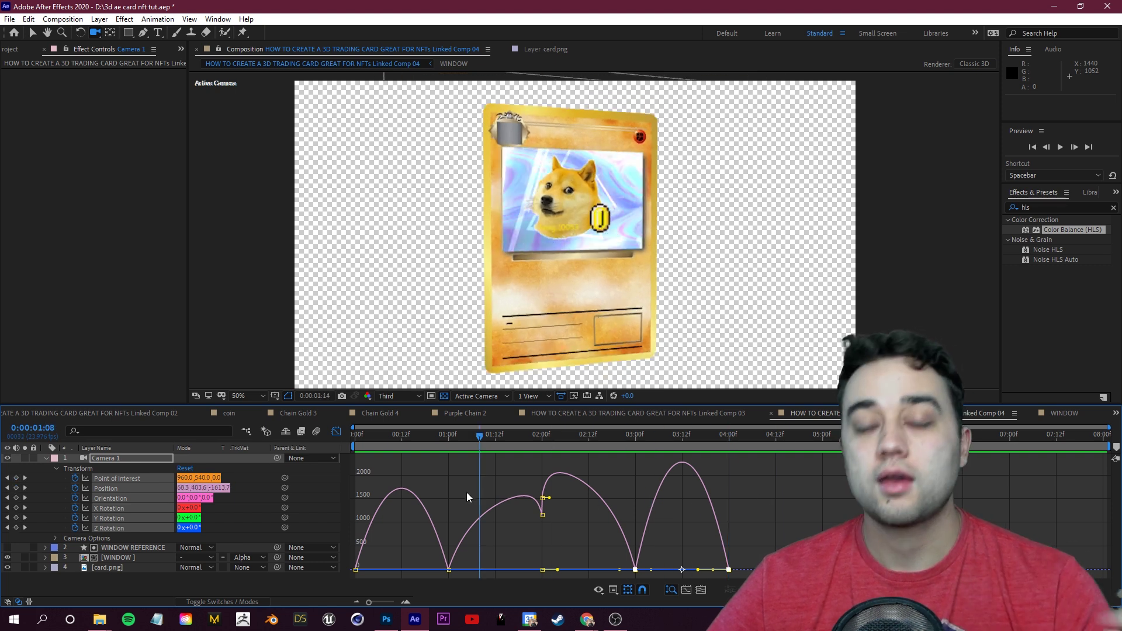
{"action": "left_click", "coordinate": [336, 433]}
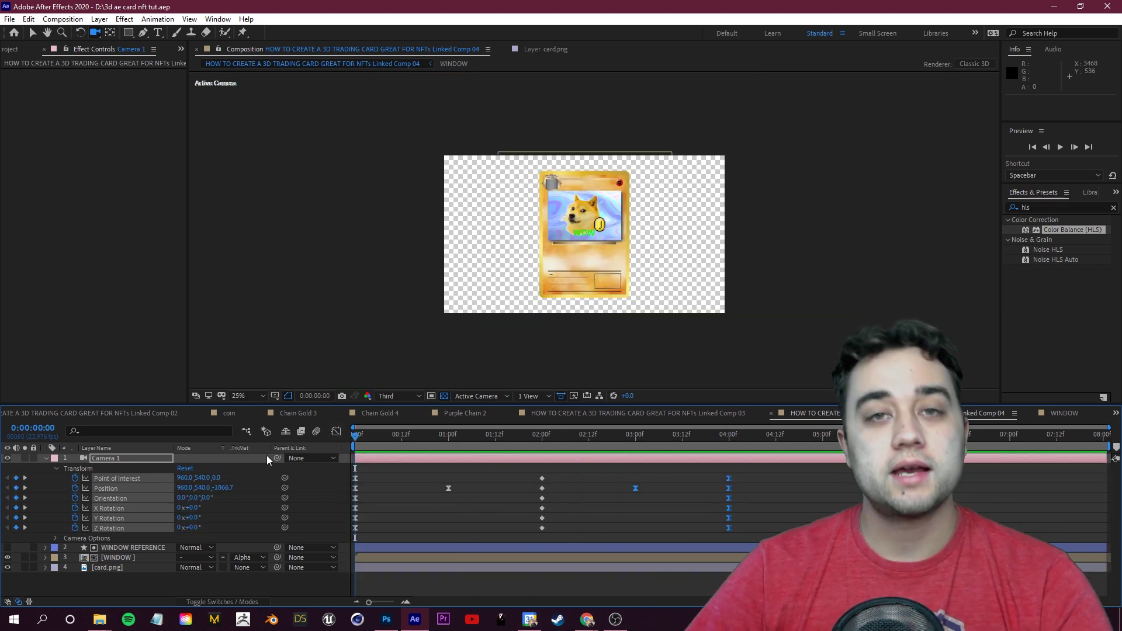
{"action": "key", "text": "space"}
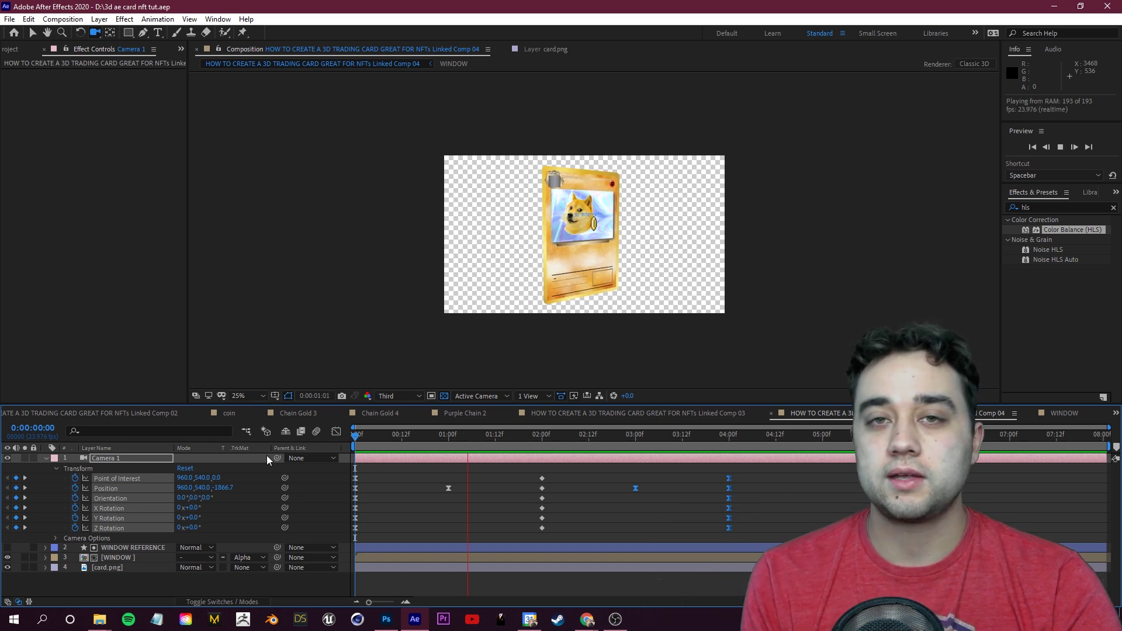
{"action": "key", "text": "space"}
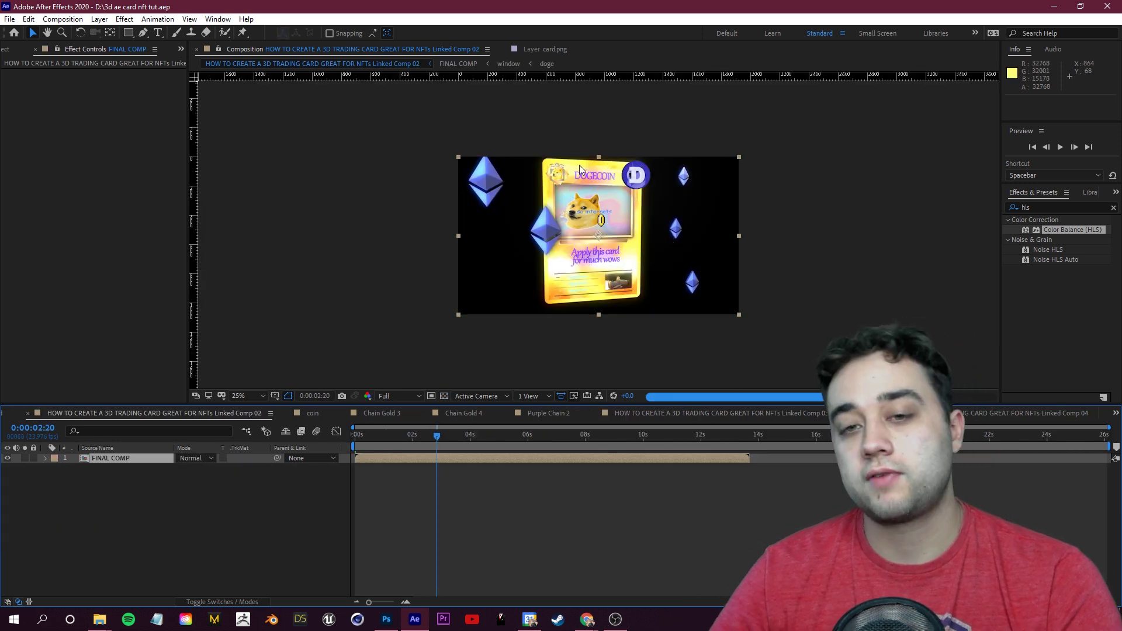
{"action": "key", "text": "period"}
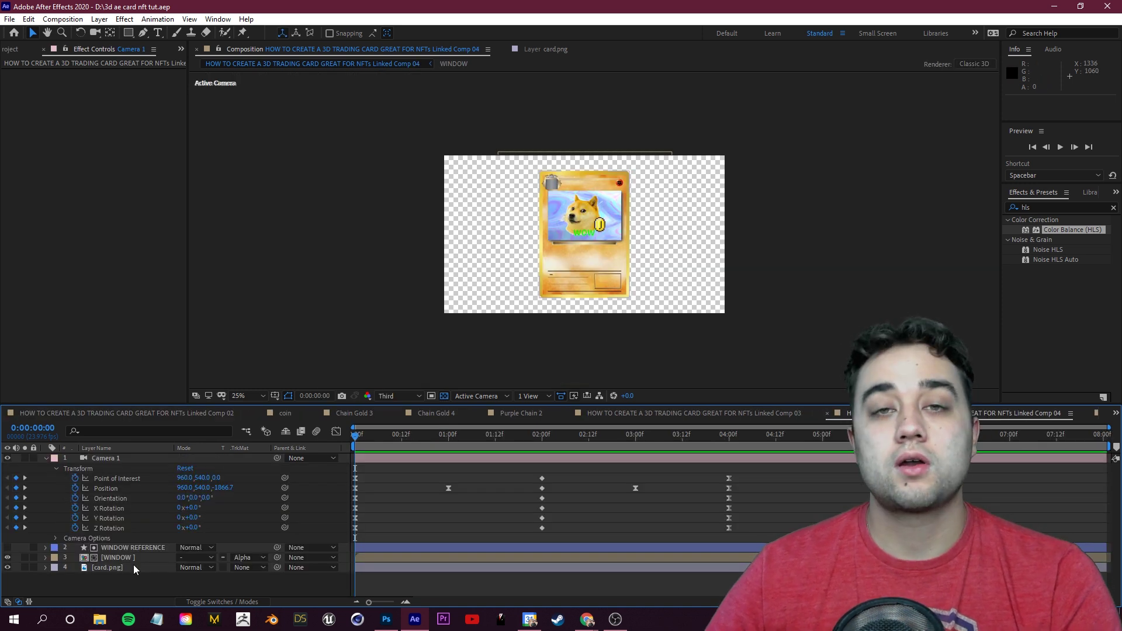
Pre-compose the card.png layer as CARD, moving all attributes into the new composition.
{"action": "right_click", "coordinate": [103, 569]}
{"action": "left_click", "coordinate": [161, 506]}
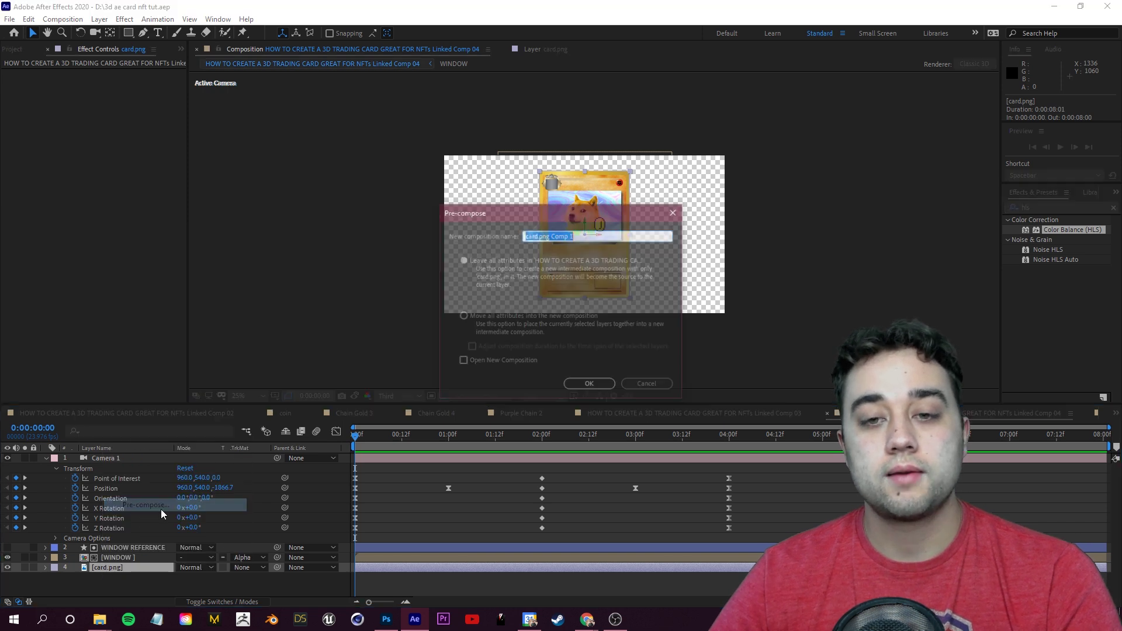
{"action": "left_click", "coordinate": [463, 316]}
{"action": "left_click", "coordinate": [608, 239]}
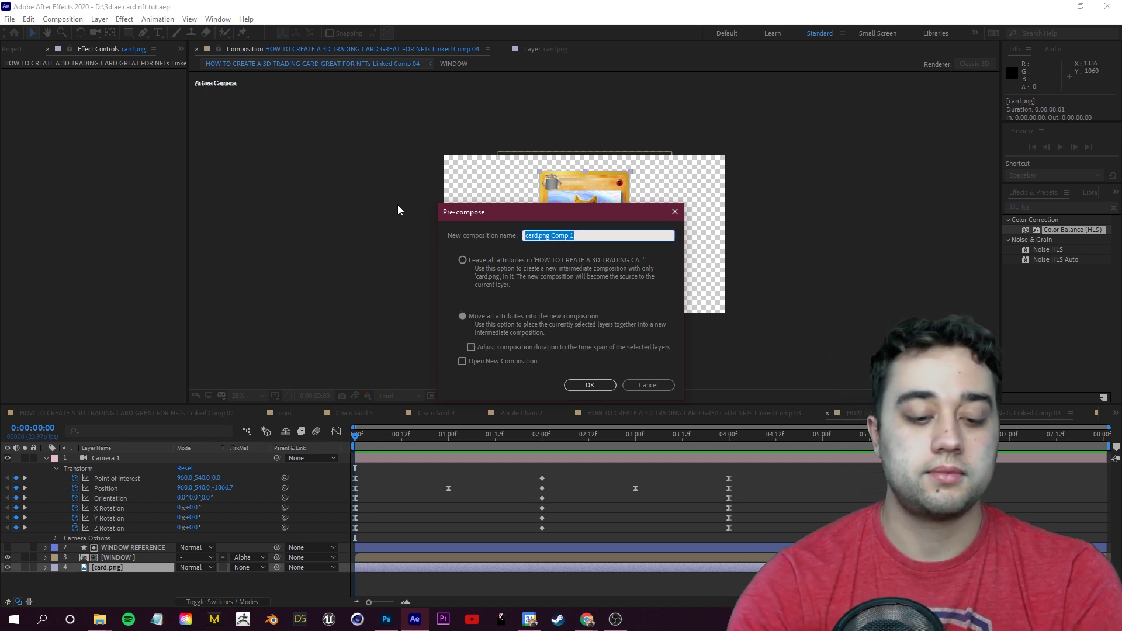
{"action": "type", "text": "CARD"}
{"action": "key", "text": "Return"}
Make the CARD layer 3D and check through the timeline that it follows the camera movement.
{"action": "key", "text": "space"}
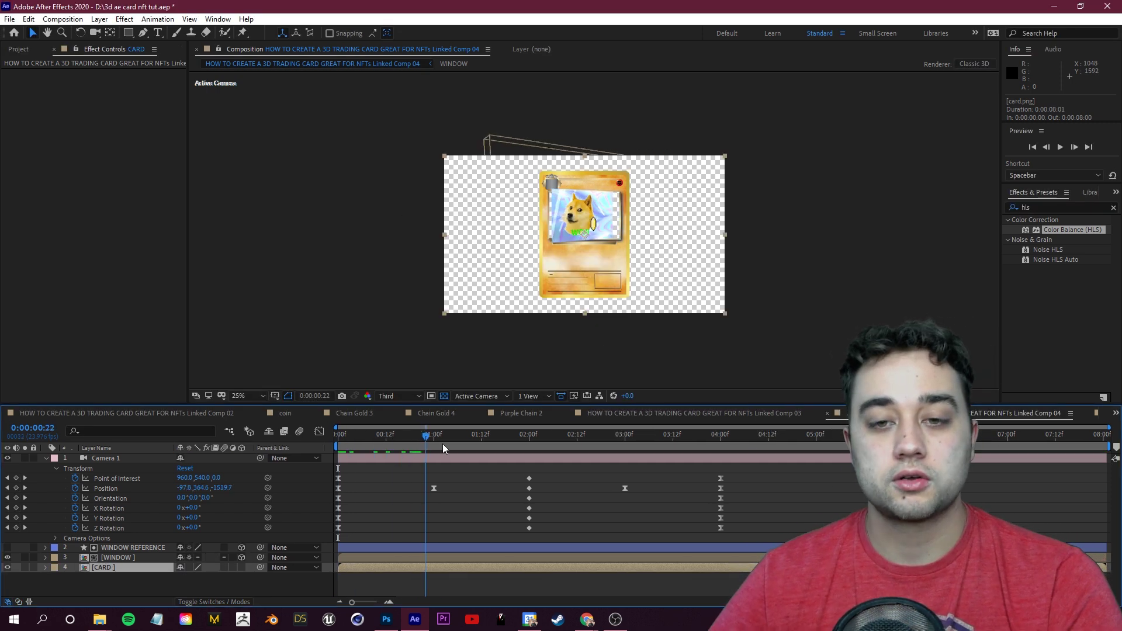
{"action": "key", "text": "space"}
{"action": "left_click", "coordinate": [241, 568]}
{"action": "left_click_drag", "start_coordinate": [341, 440], "coordinate": [661, 453]}
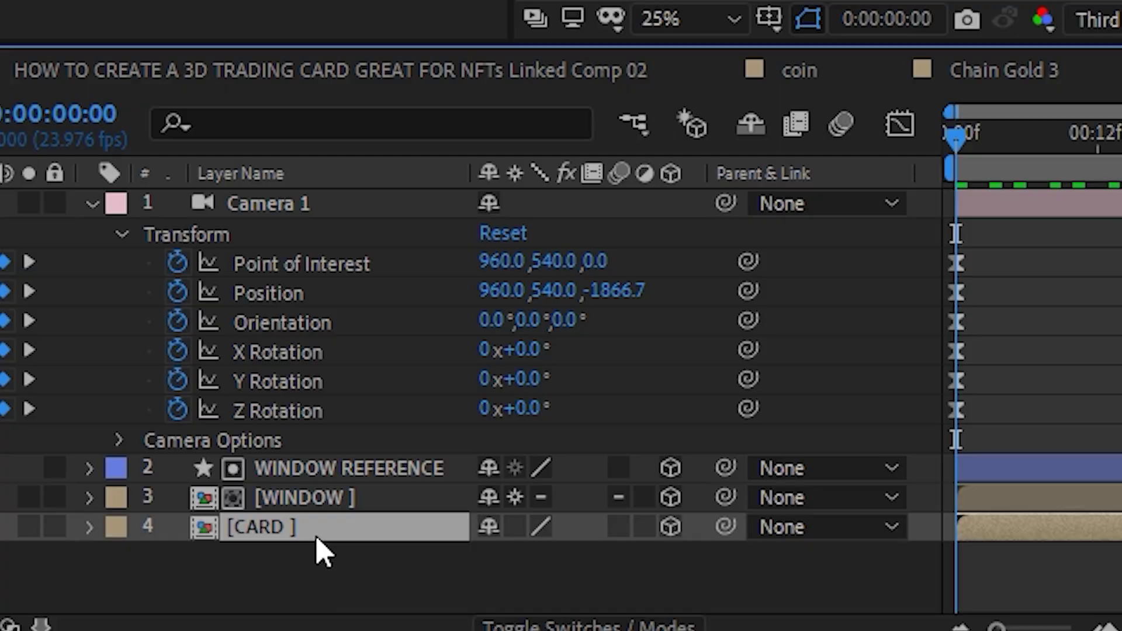
Inside the CARD composition, add a paragraph text box reading DOGE across the card's title area.
{"action": "double_click", "coordinate": [311, 536]}
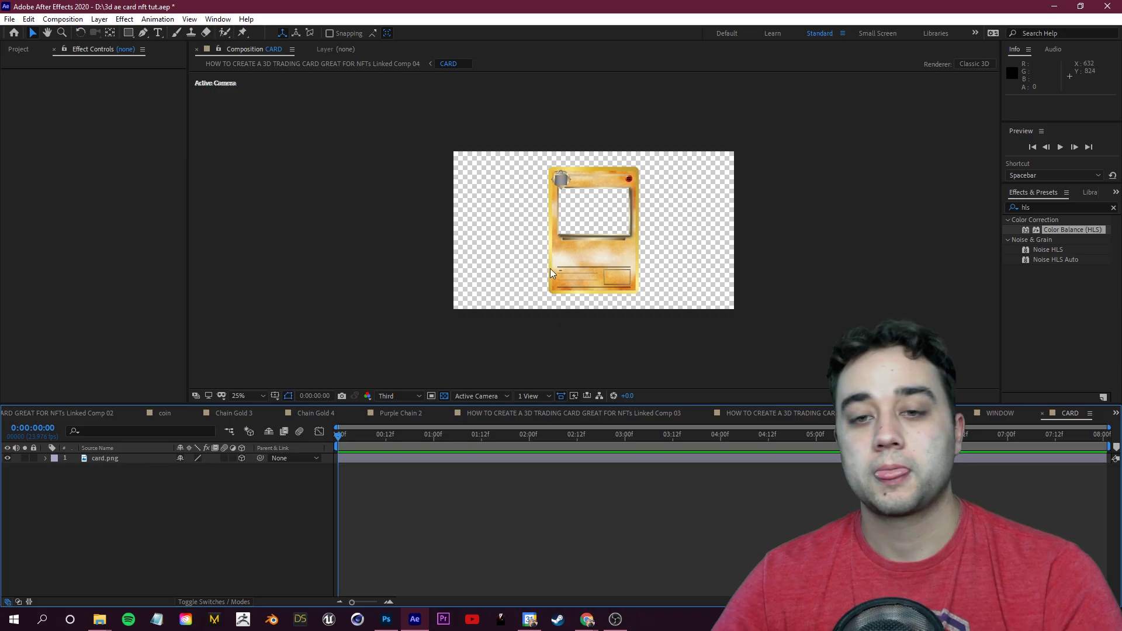
{"action": "scroll", "coordinate": [567, 272], "scroll_direction": "up", "scroll_amount": 4}
{"action": "scroll", "coordinate": [587, 293], "scroll_direction": "down", "scroll_amount": 4}
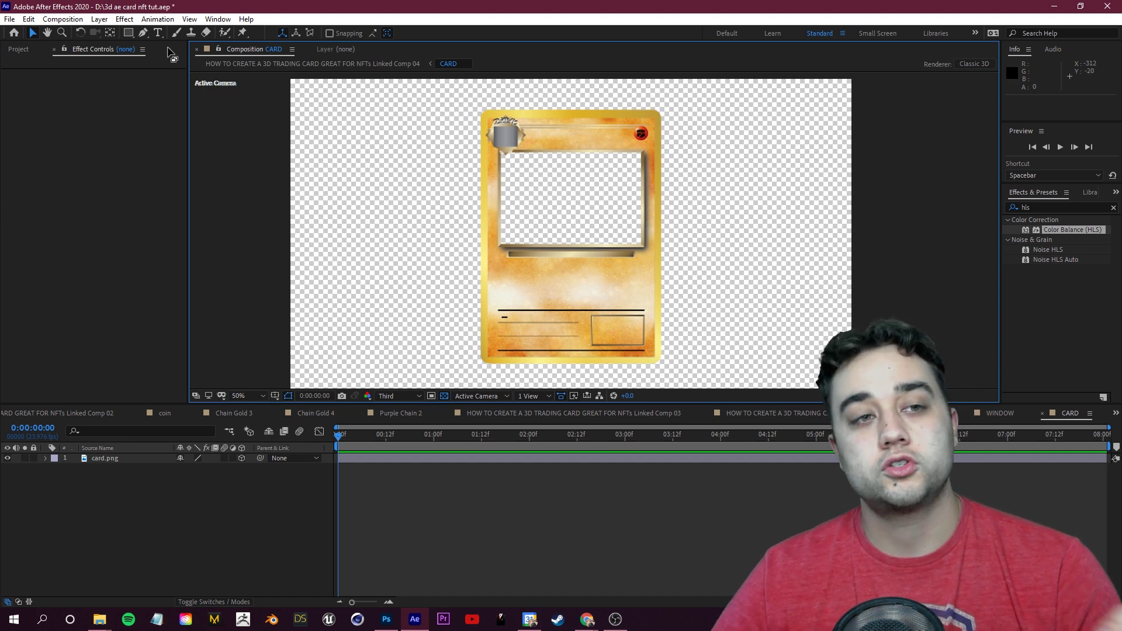
{"action": "left_click", "coordinate": [158, 32]}
{"action": "left_click_drag", "start_coordinate": [522, 123], "coordinate": [637, 148]}
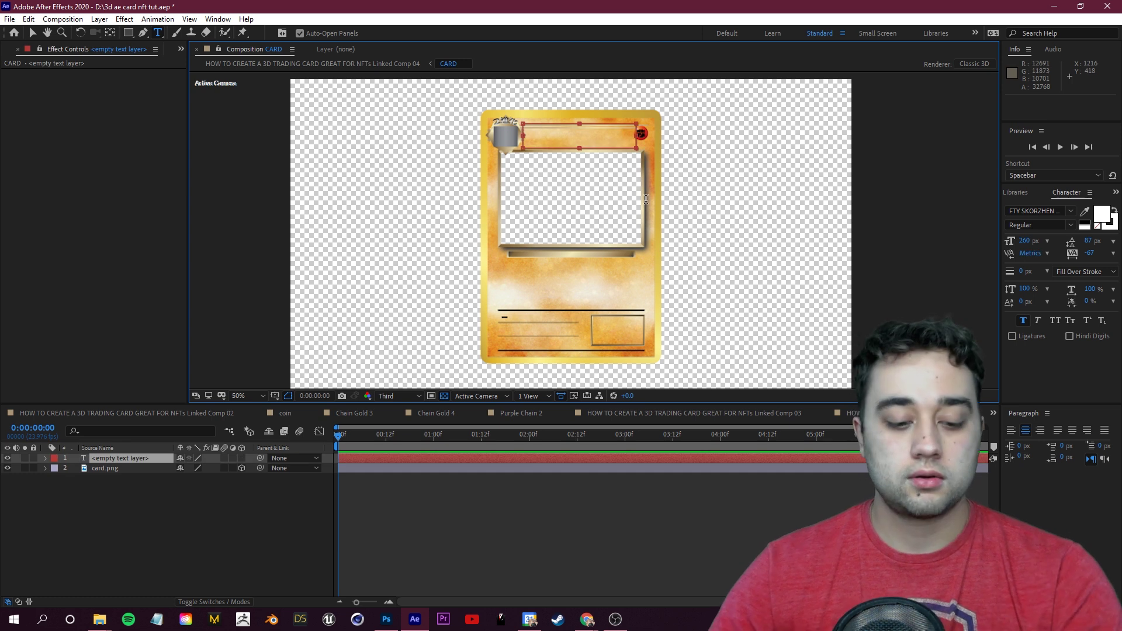
{"action": "type", "text": "DOGE"}
Change the title text to DOGECOIN in the Moyko font at 74 px and place it between the title bar's badges.
{"action": "key", "text": "ctrl+a"}
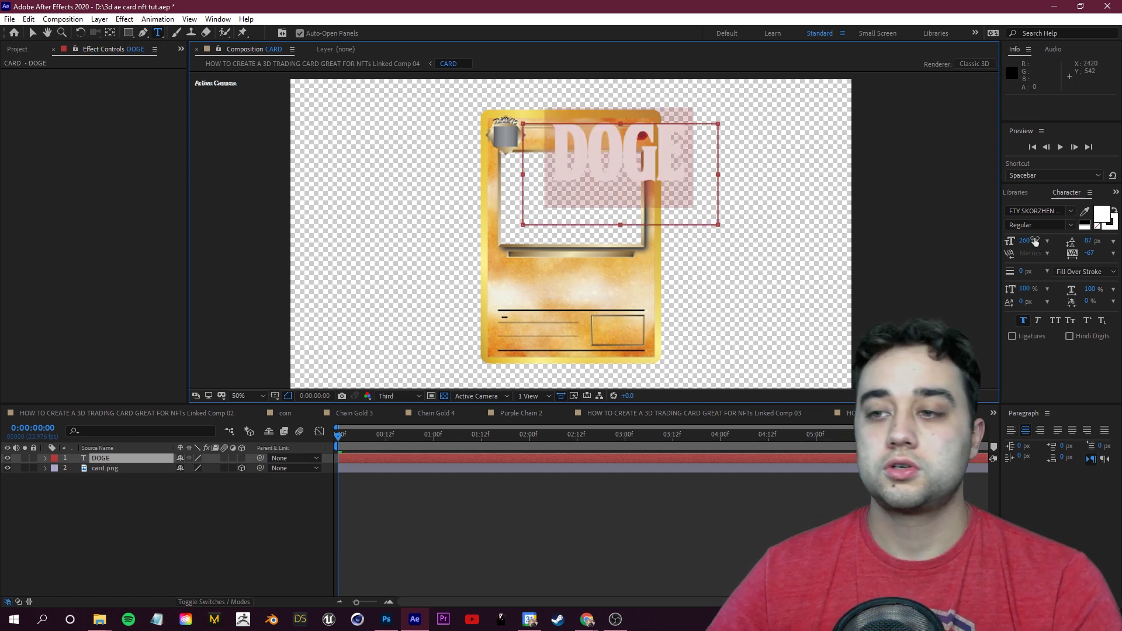
{"action": "left_click", "coordinate": [1066, 211]}
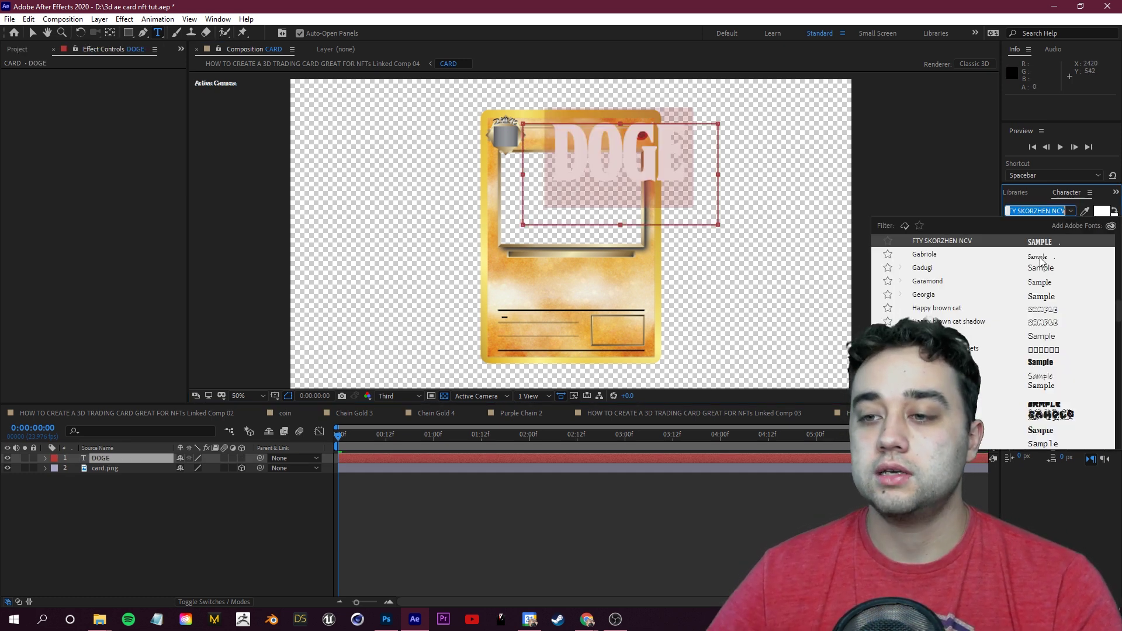
{"action": "left_click", "coordinate": [1023, 198]}
{"action": "left_click", "coordinate": [1067, 193]}
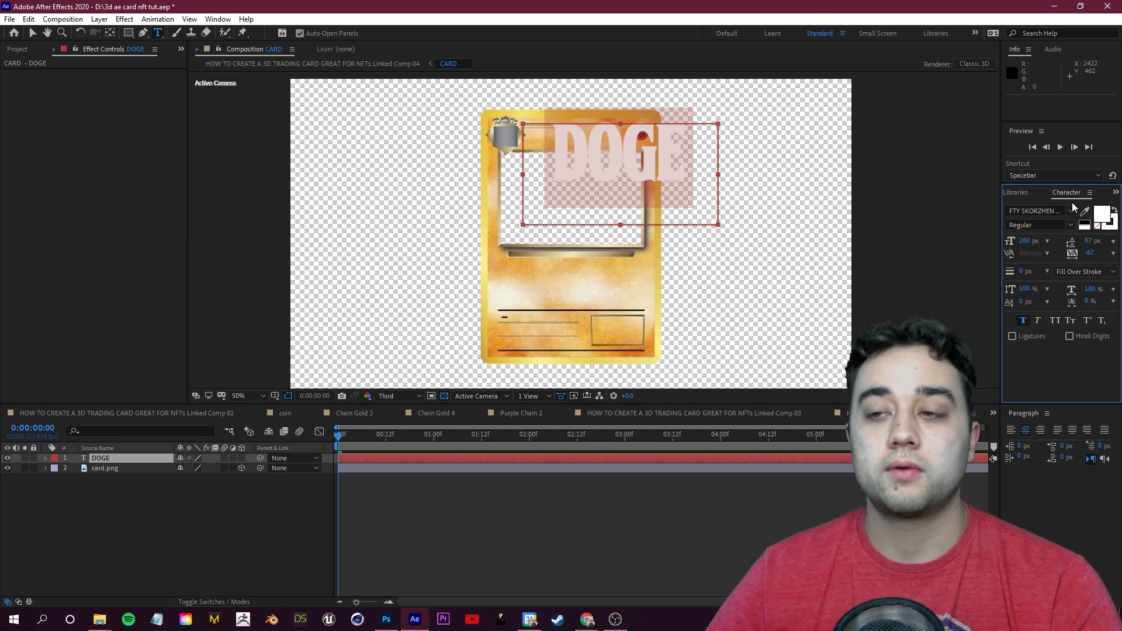
{"action": "left_click_drag", "start_coordinate": [982, 241], "coordinate": [927, 252]}
{"action": "left_click", "coordinate": [1063, 210]}
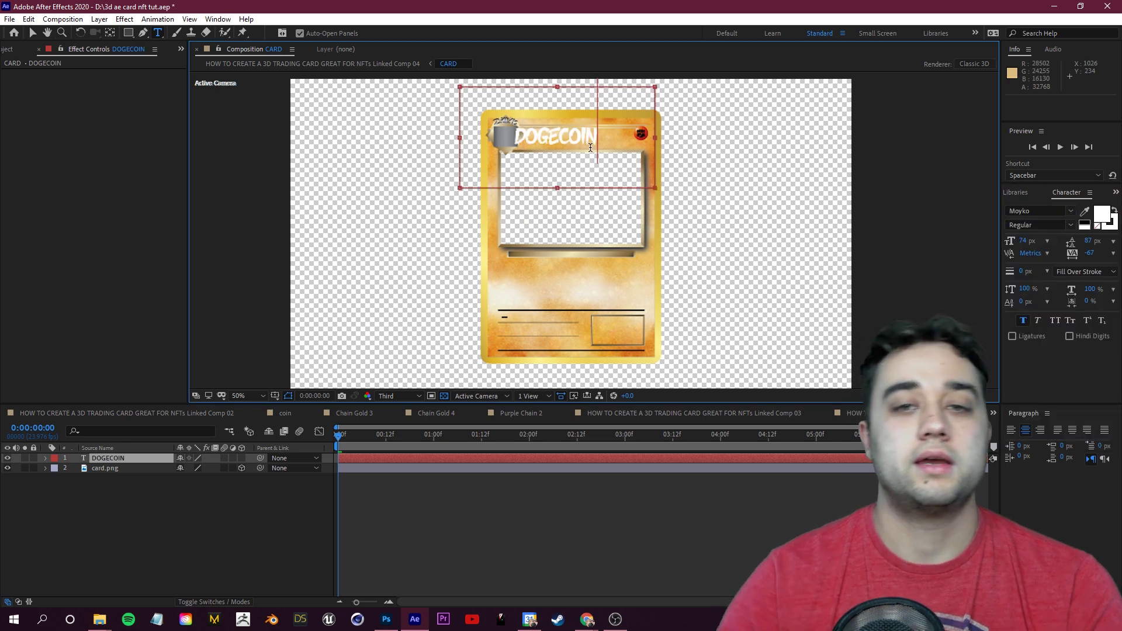
{"action": "left_click_drag", "start_coordinate": [594, 146], "coordinate": [590, 141]}
{"action": "left_click", "coordinate": [607, 458]}
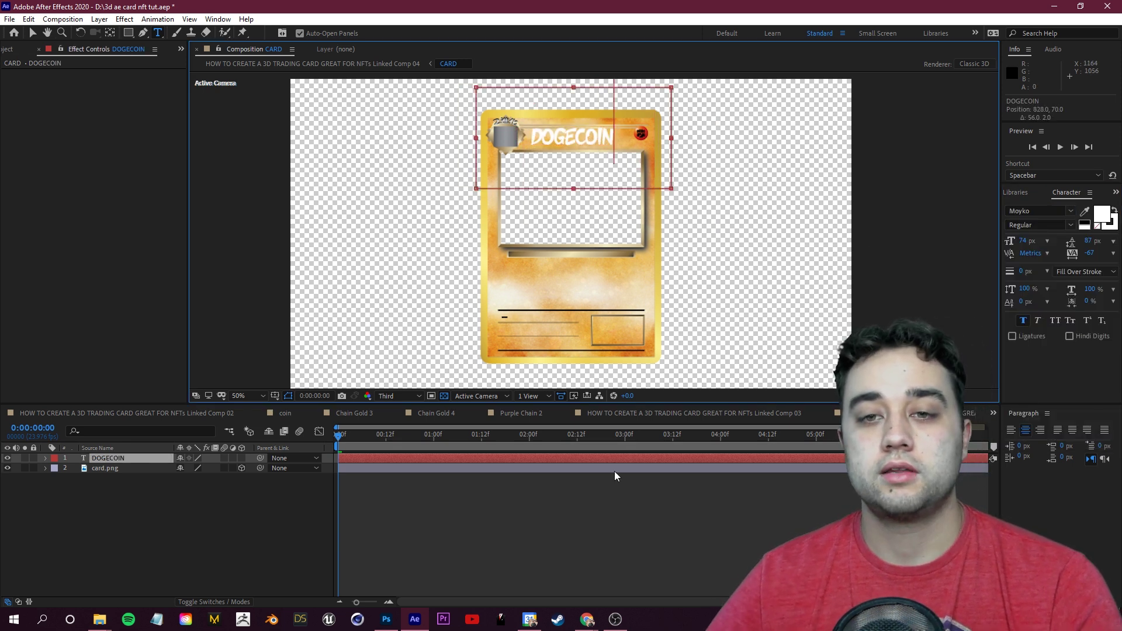
Add a second text layer reading "Apply this card for much wows" in the blank area below the card's window.
{"action": "left_click", "coordinate": [706, 552]}
{"action": "left_click_drag", "start_coordinate": [496, 260], "coordinate": [648, 319]}
{"action": "type", "text": "A"}
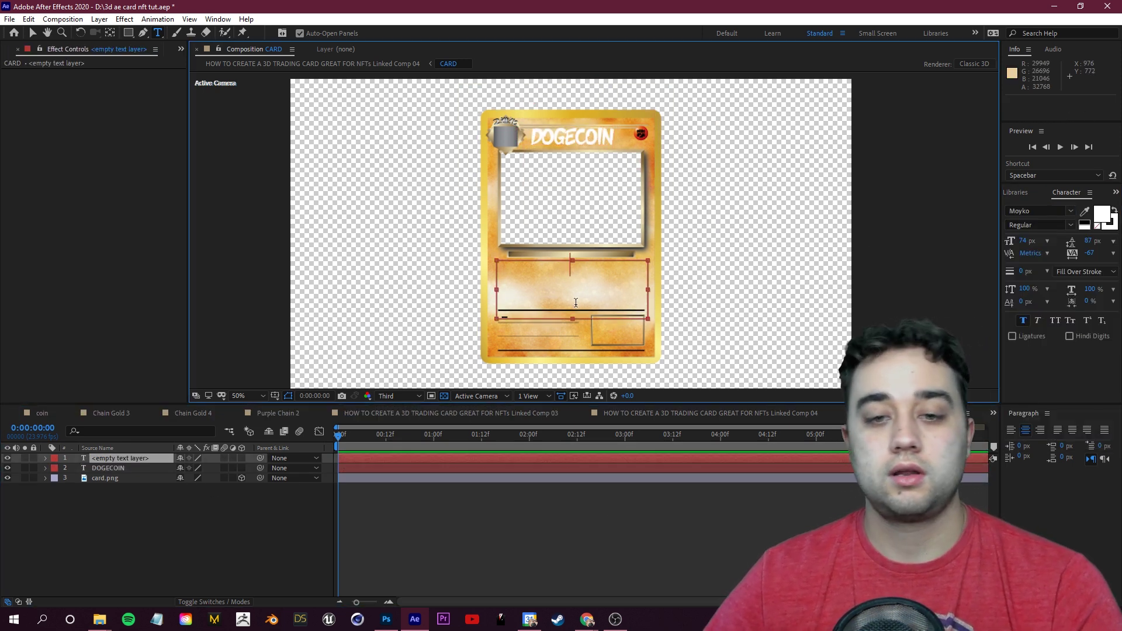
{"action": "type", "text": "pply this"}
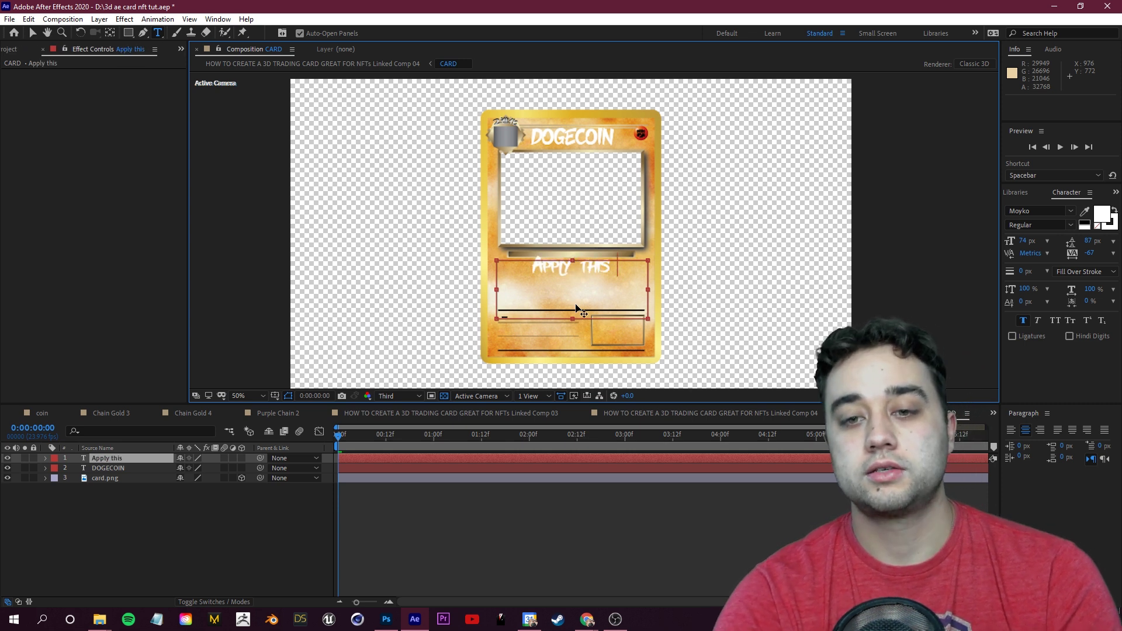
{"action": "type", "text": " card for much wows"}
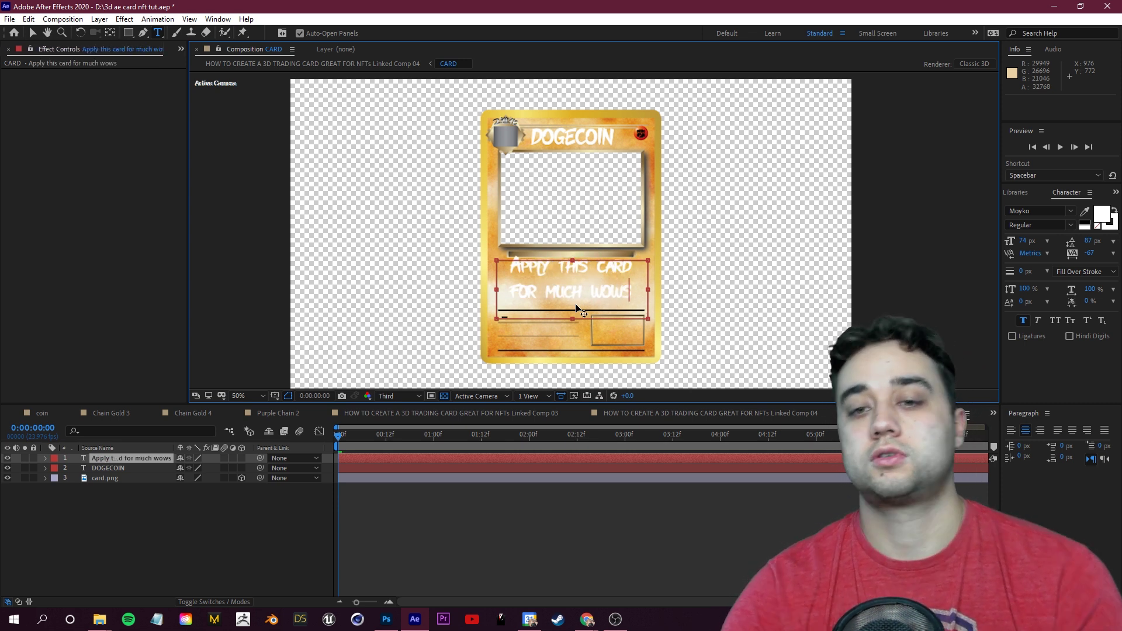
{"action": "key", "text": "Escape"}
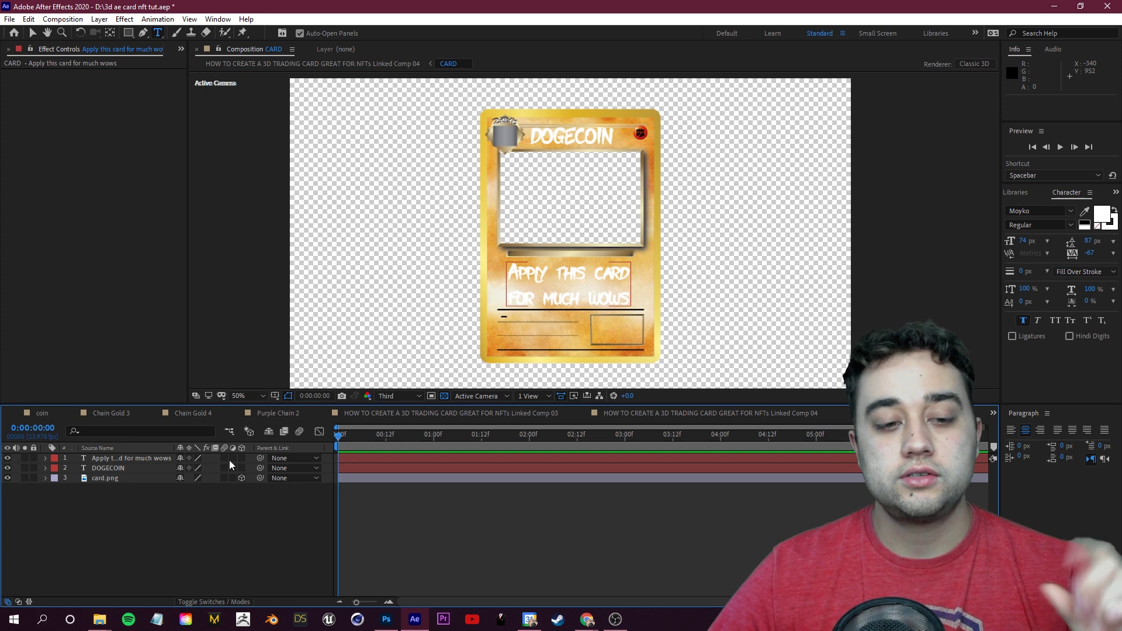
Make both text layers 3D and add a 35mm two-node camera named "test camera".
{"action": "left_click", "coordinate": [216, 602]}
{"action": "left_click", "coordinate": [216, 602]}
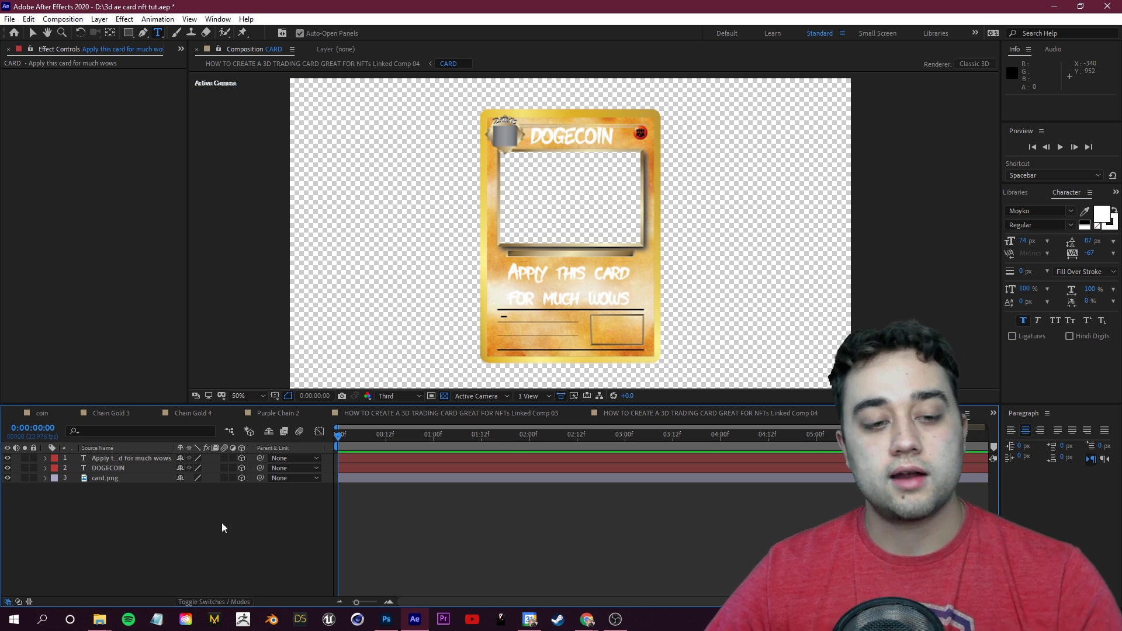
{"action": "right_click", "coordinate": [187, 521]}
{"action": "mouse_move", "coordinate": [249, 396]}
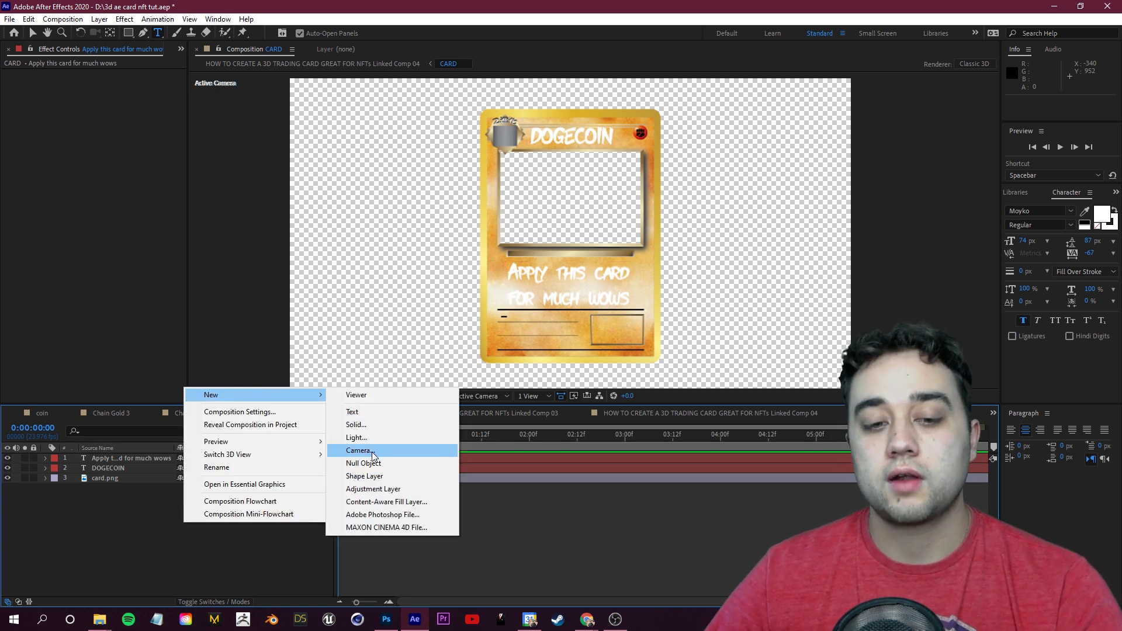
{"action": "right_click", "coordinate": [135, 534]}
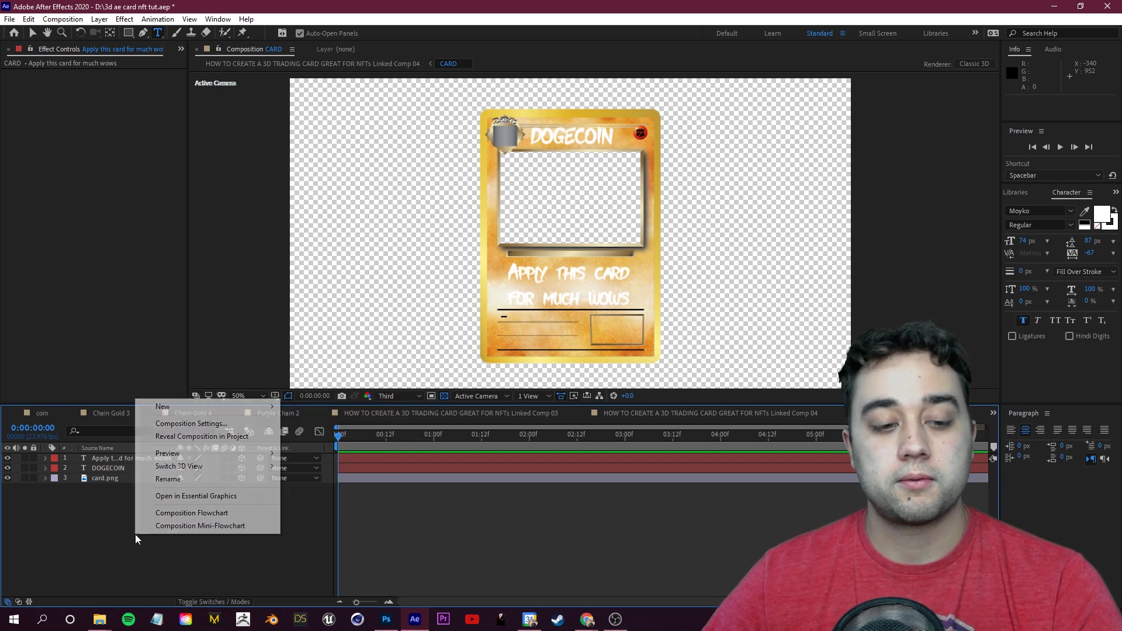
{"action": "mouse_move", "coordinate": [201, 409]}
{"action": "left_click", "coordinate": [331, 461]}
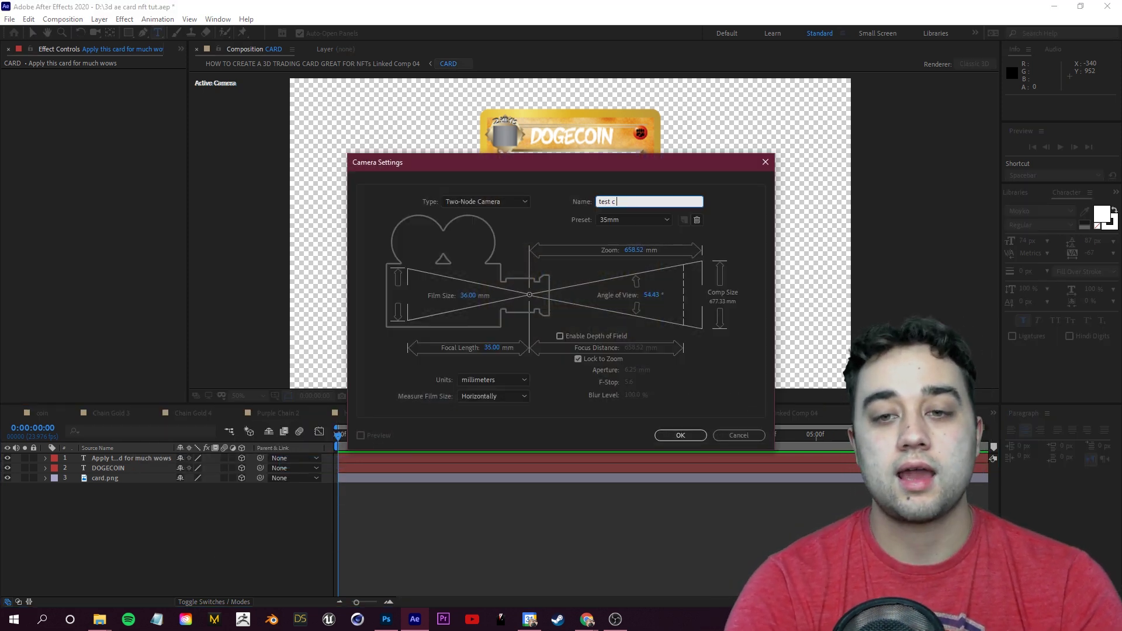
{"action": "key", "text": "Return"}
Orbit the test camera to a side angle and pull both text layers about 38 px forward off the card along Z.
{"action": "key", "text": "c"}
{"action": "left_click_drag", "start_coordinate": [620, 240], "coordinate": [708, 251]}
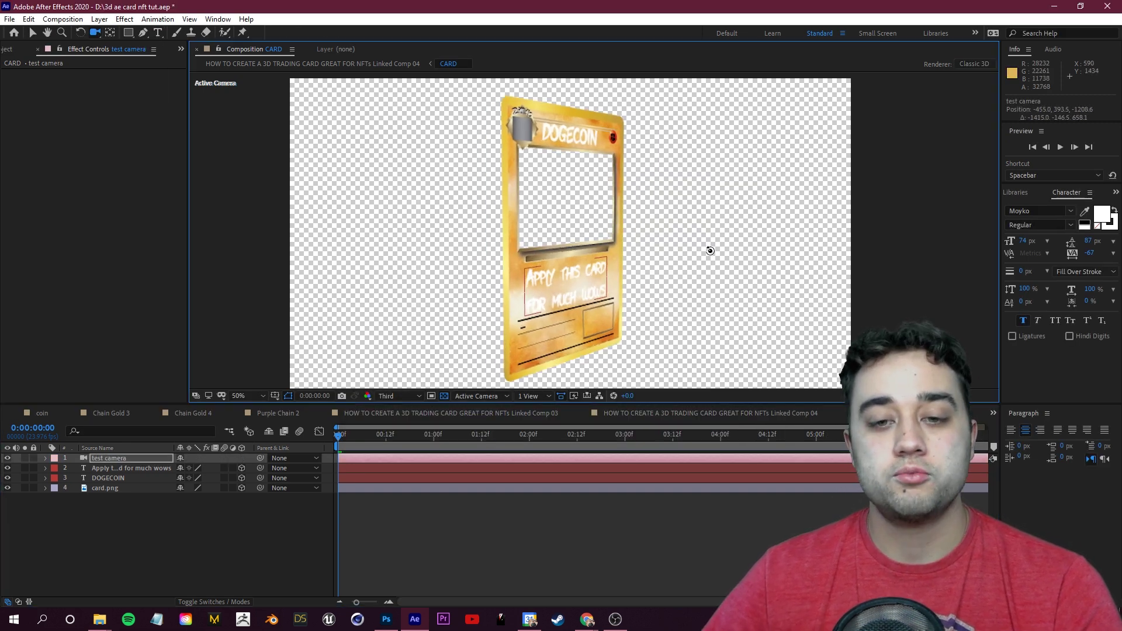
{"action": "left_click", "coordinate": [117, 481]}
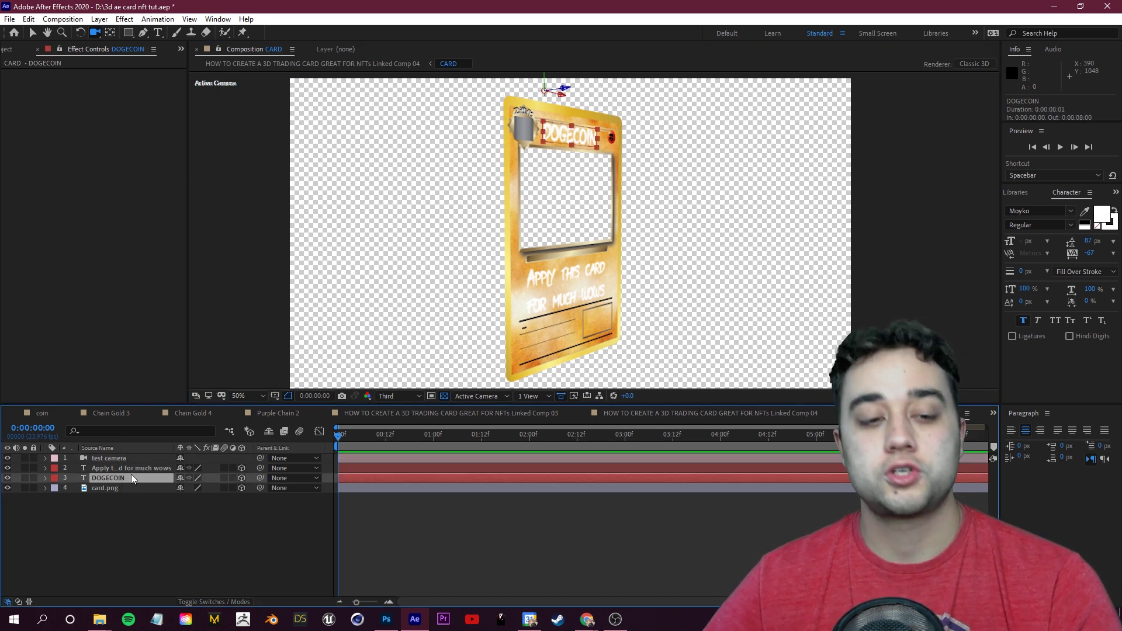
{"action": "left_click", "coordinate": [128, 469], "text": "shift"}
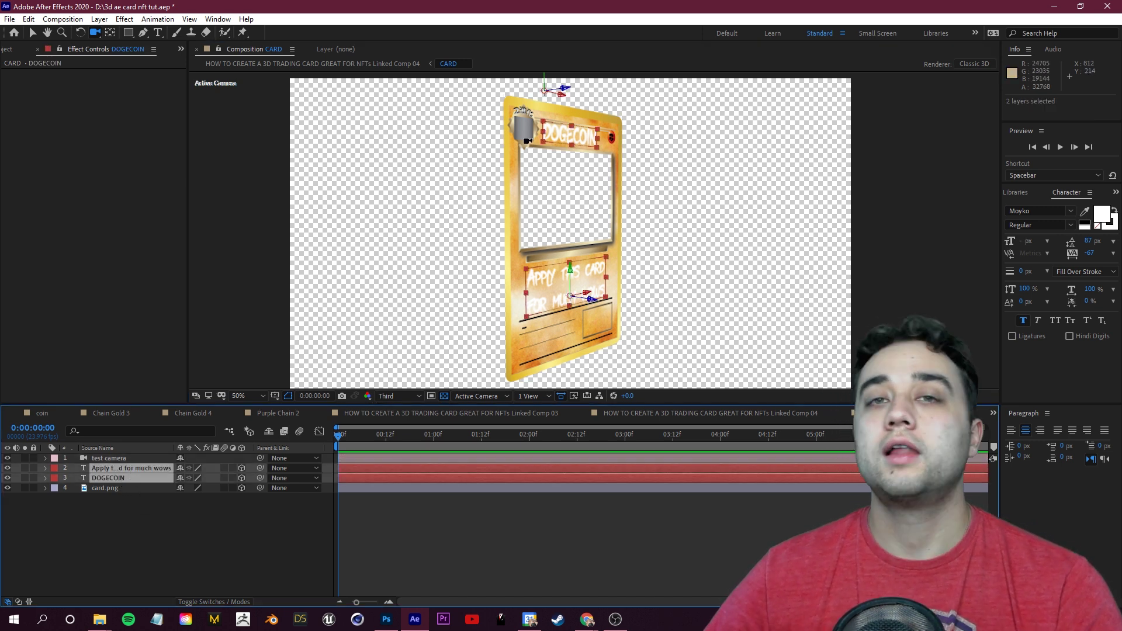
{"action": "key", "text": "v"}
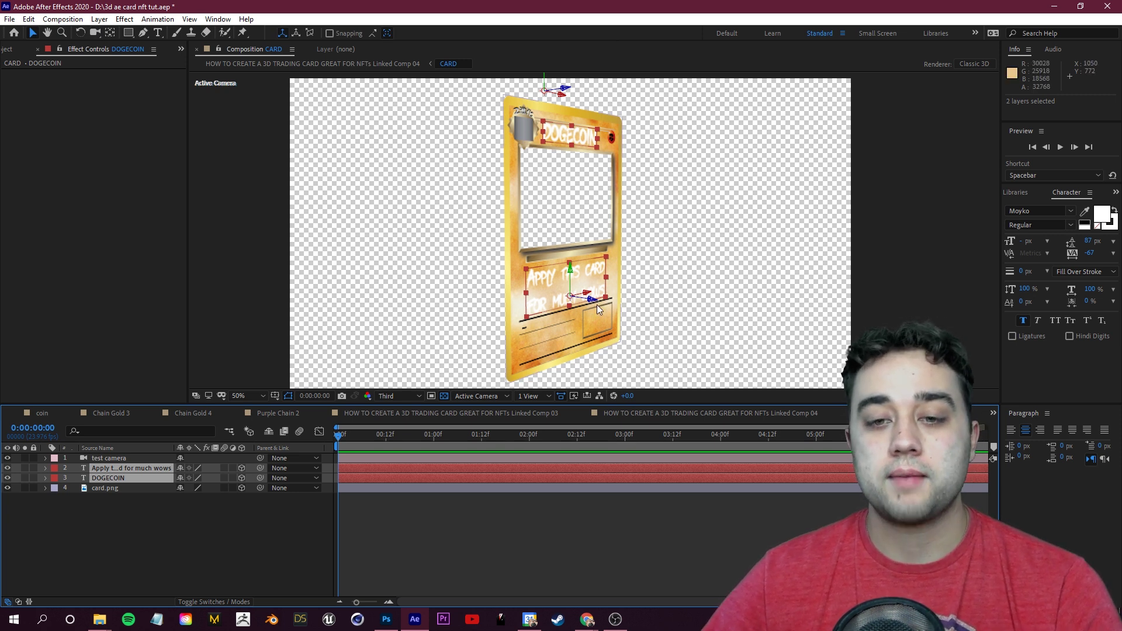
{"action": "left_click_drag", "start_coordinate": [598, 303], "coordinate": [401, 419]}
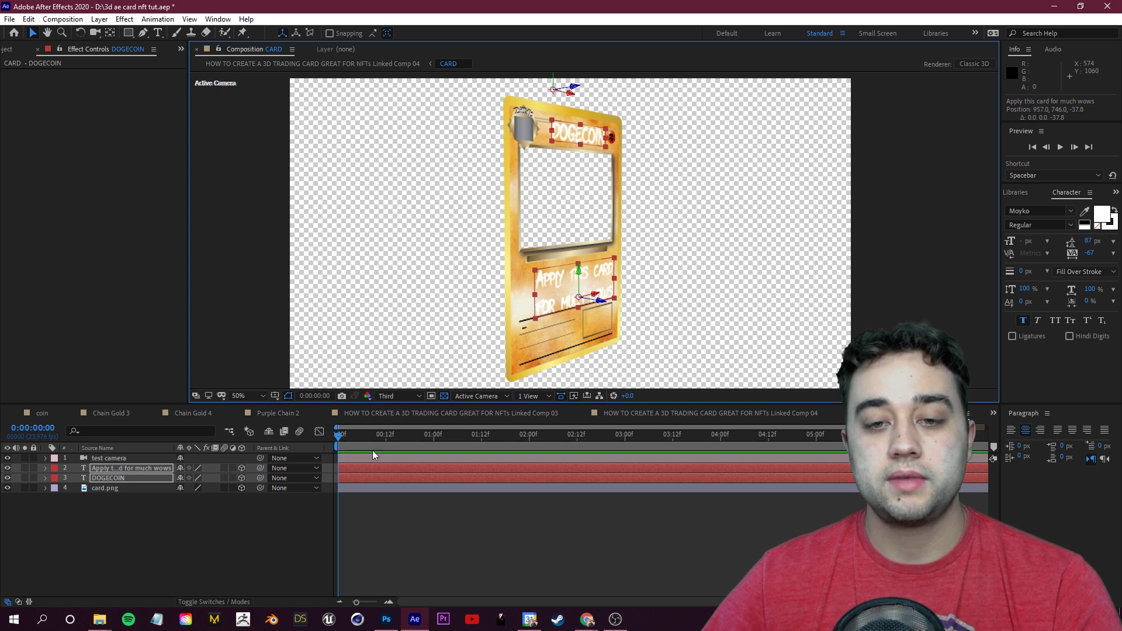
Orbit around the card to check the text depth and hide the test camera layer.
{"action": "key", "text": "c"}
{"action": "left_click_drag", "start_coordinate": [701, 192], "coordinate": [619, 202]}
{"action": "left_click", "coordinate": [527, 454]}
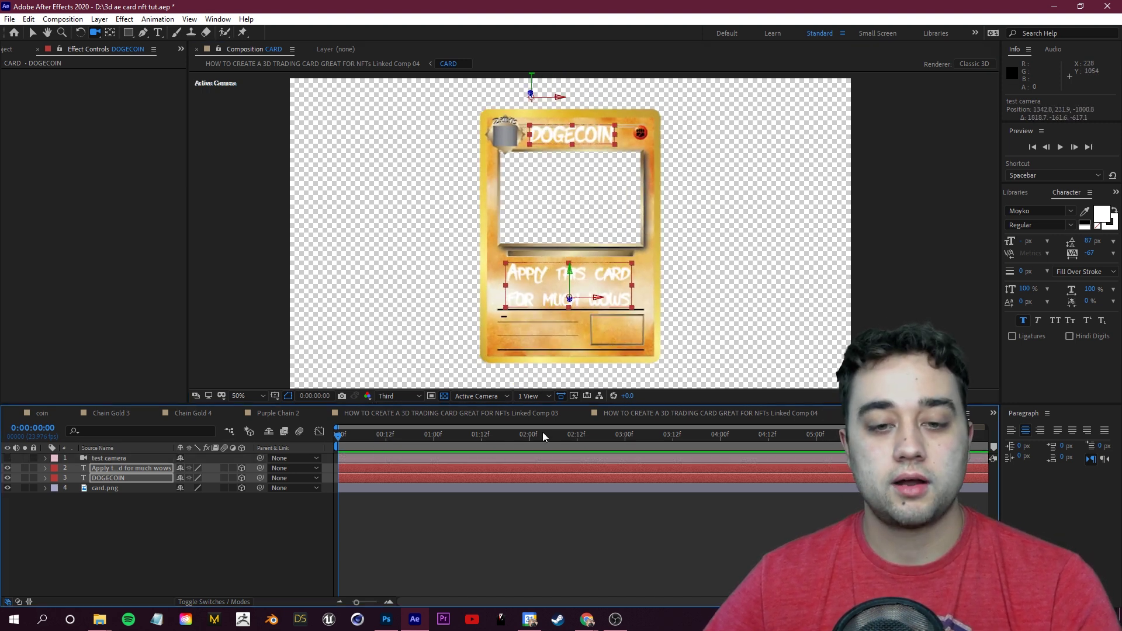
In Linked Comp 04, turn on Collapse Transformations for the CARD layer and check the text depth near frame 23.
{"action": "left_click", "coordinate": [772, 414]}
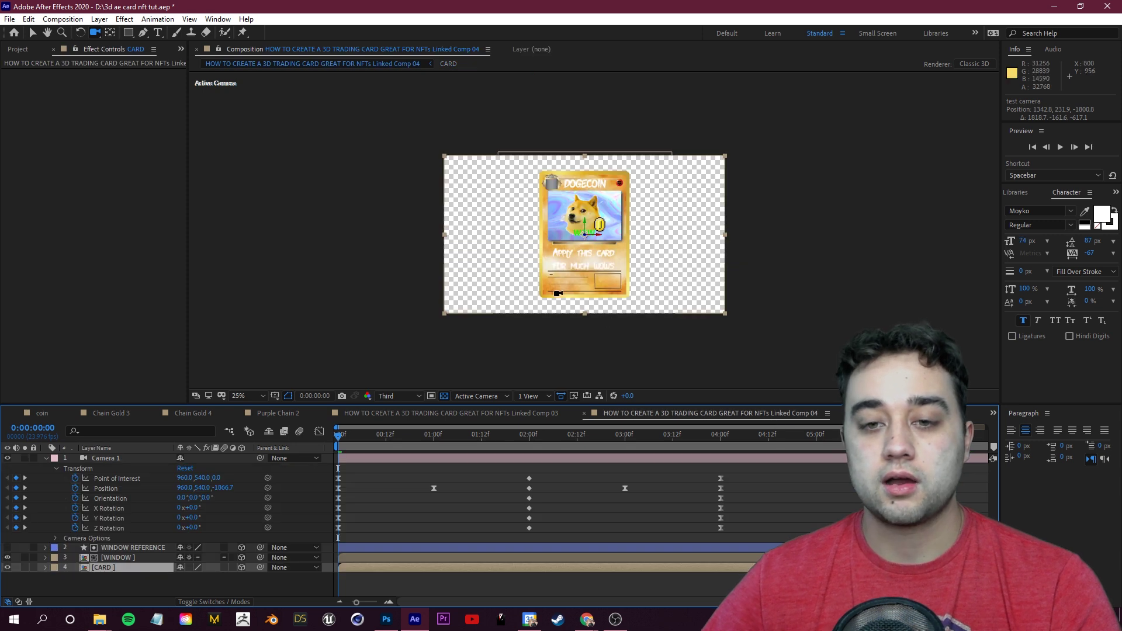
{"action": "left_click_drag", "start_coordinate": [339, 437], "coordinate": [429, 451]}
{"action": "key", "text": "period"}
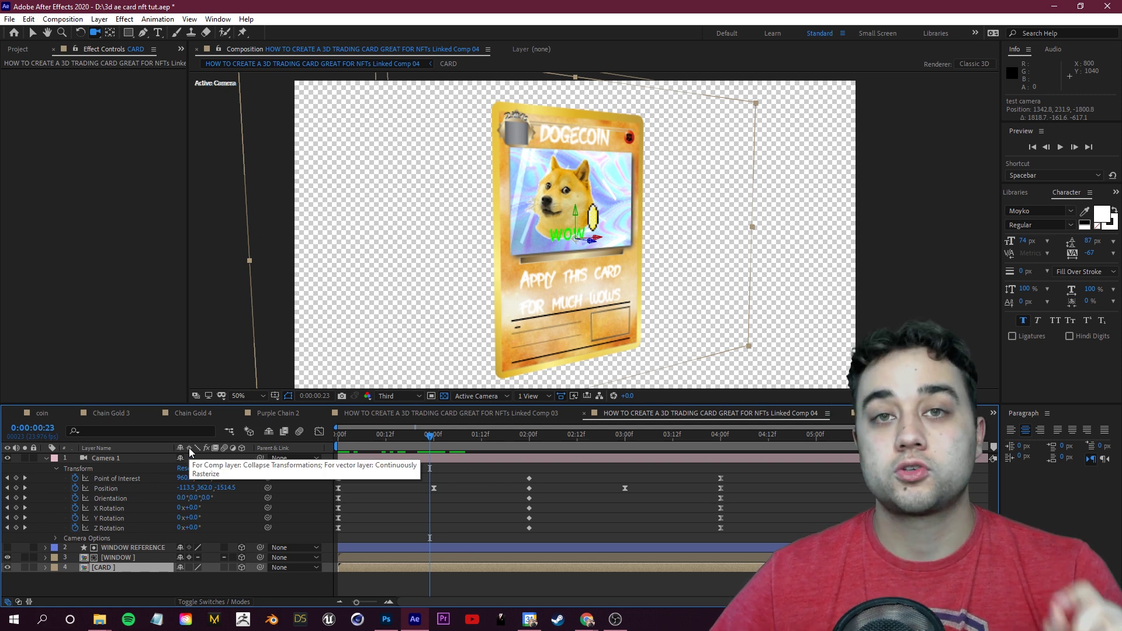
{"action": "left_click", "coordinate": [188, 566]}
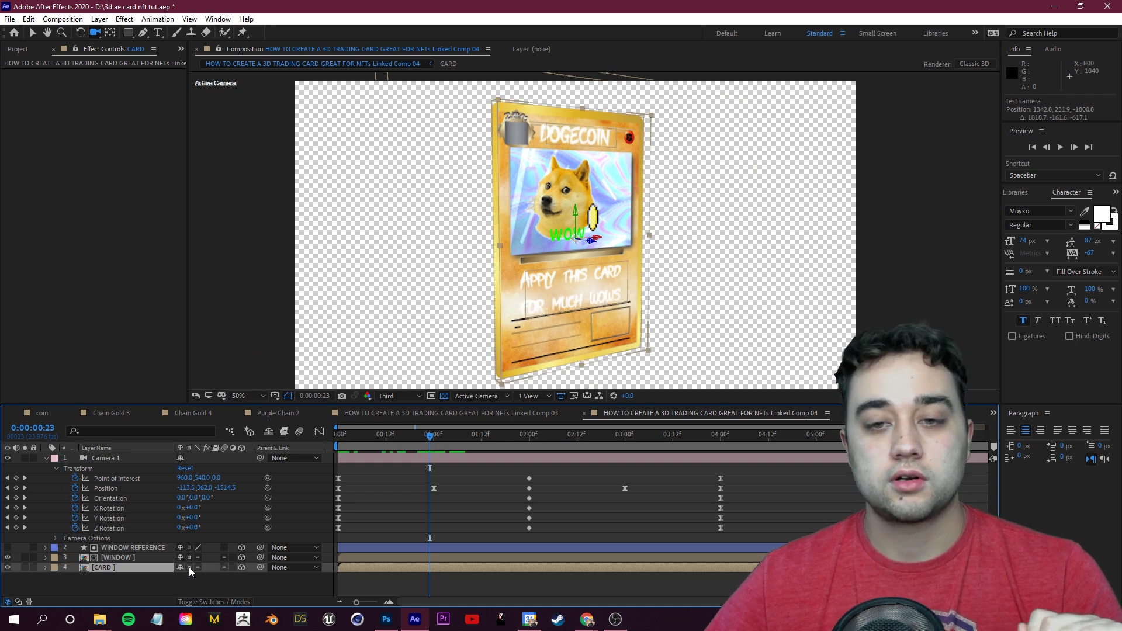
{"action": "left_click_drag", "start_coordinate": [430, 435], "coordinate": [327, 484]}
Inside the CARD composition, duplicate the card.png layer and rename the copy "cover up".
{"action": "double_click", "coordinate": [110, 570]}
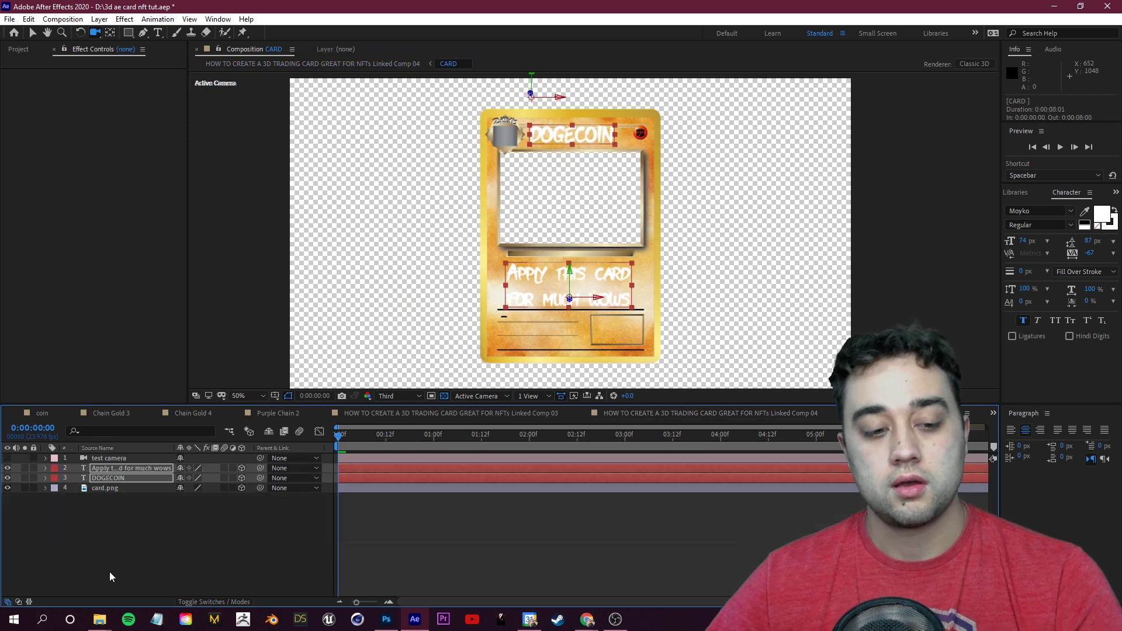
{"action": "scroll", "coordinate": [592, 129], "scroll_direction": "up", "scroll_amount": 4}
{"action": "left_click_drag", "start_coordinate": [592, 129], "coordinate": [699, 193]}
{"action": "key", "text": "v"}
{"action": "left_click", "coordinate": [117, 488]}
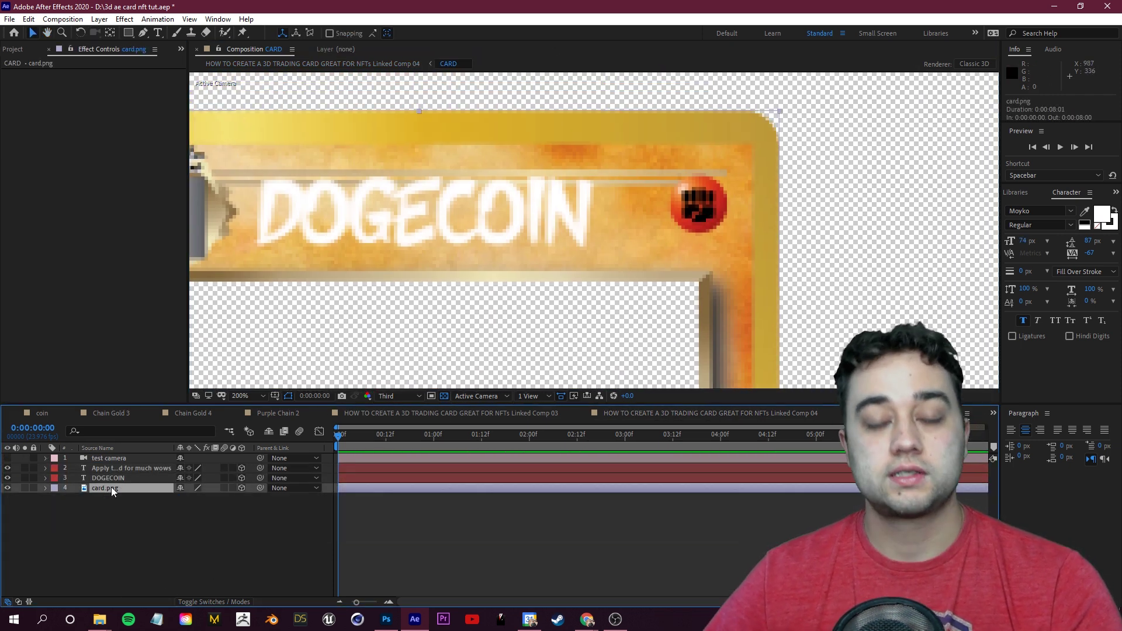
{"action": "key", "text": "ctrl+d"}
{"action": "right_click", "coordinate": [114, 492]}
{"action": "left_click", "coordinate": [150, 468]}
{"action": "type", "text": "cover up"}
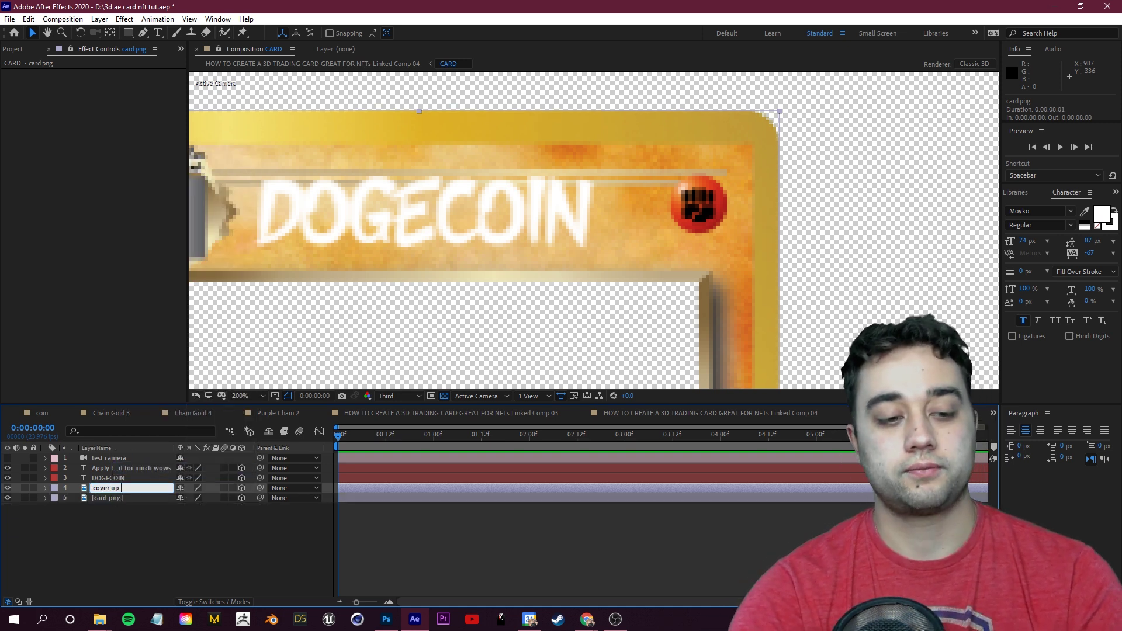
{"action": "key", "text": "Return"}
Mask a four-point patch of blank title bar on the cover up layer and move it over the red badge.
{"action": "left_click", "coordinate": [144, 33]}
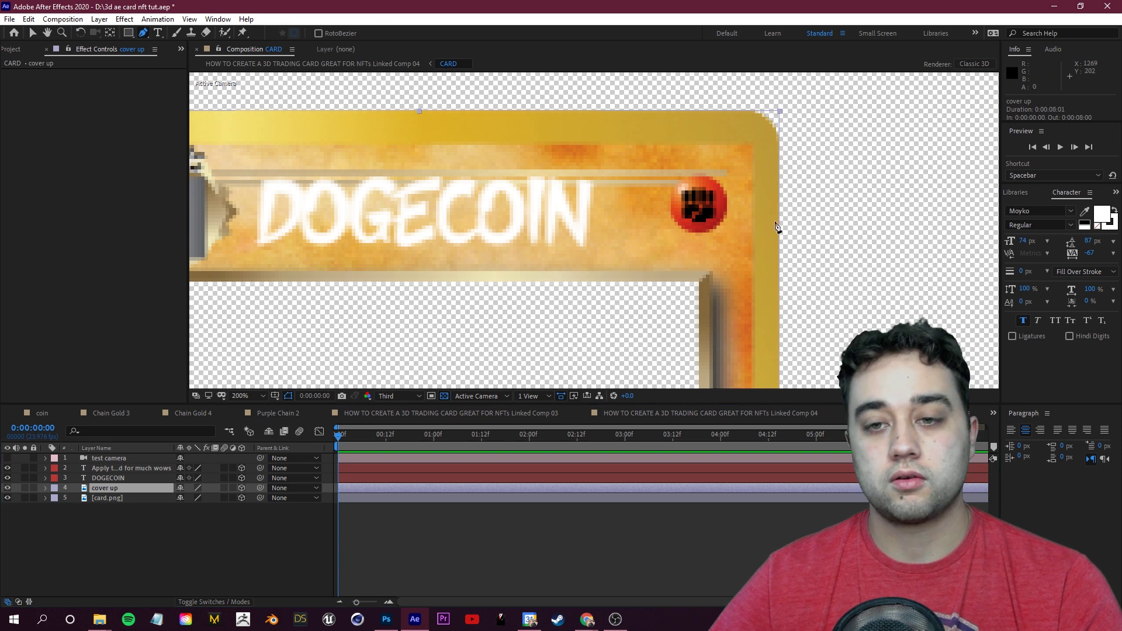
{"action": "left_click", "coordinate": [610, 197]}
{"action": "left_click", "coordinate": [600, 258]}
{"action": "left_click", "coordinate": [672, 262]}
{"action": "left_click", "coordinate": [662, 193]}
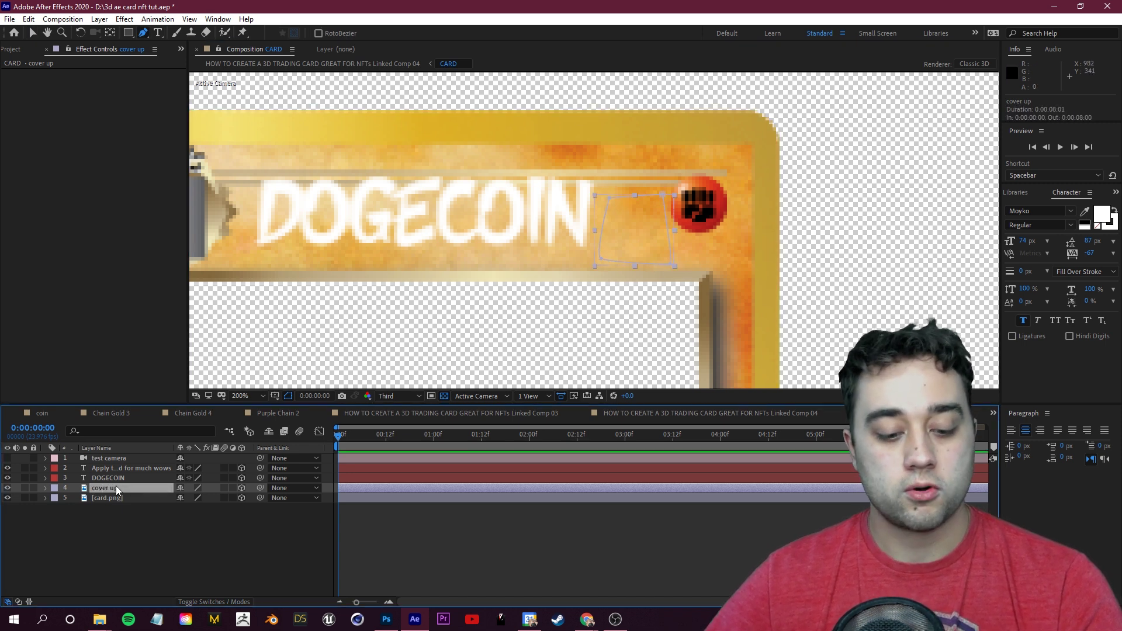
{"action": "key", "text": "v"}
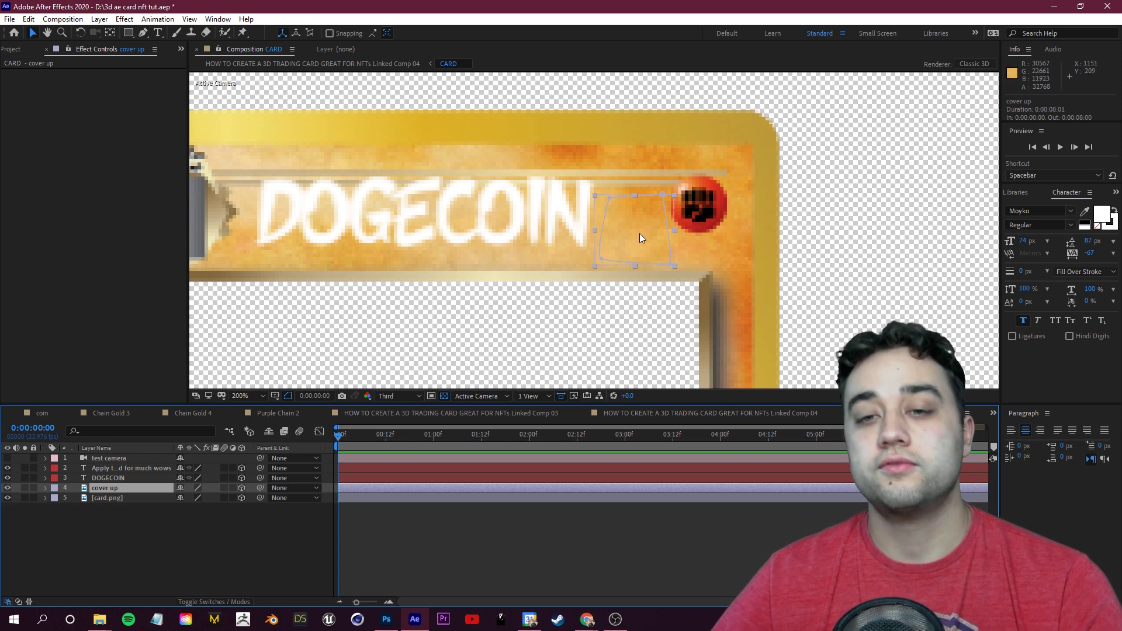
{"action": "left_click_drag", "start_coordinate": [632, 237], "coordinate": [696, 216]}
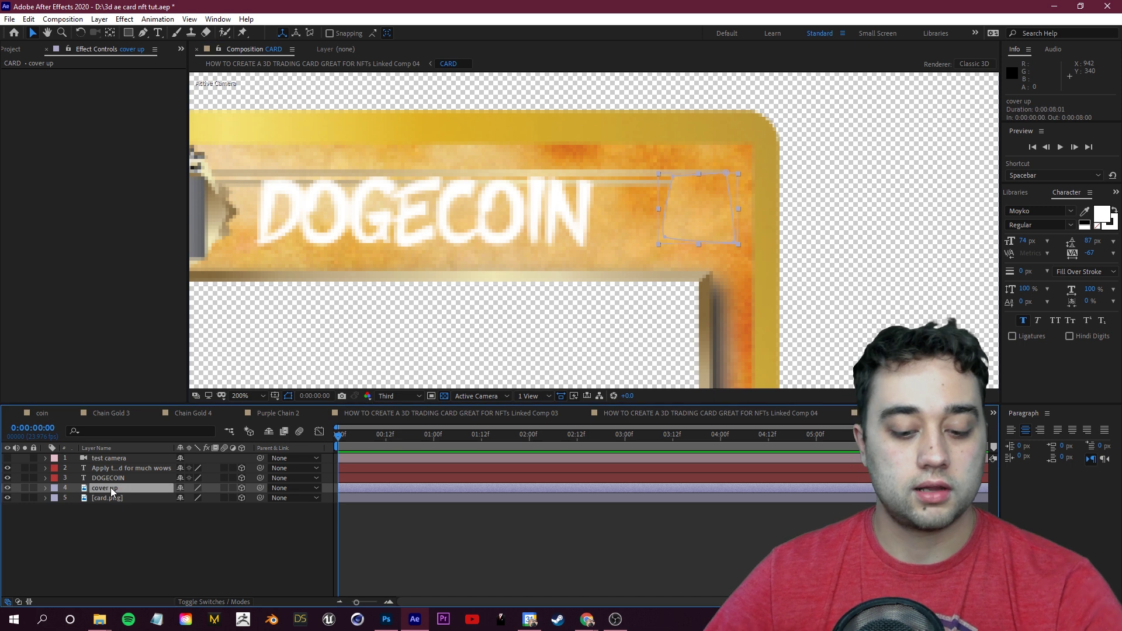
Set the cover up layer's mask feather to 30 pixels.
{"action": "key", "text": "m"}
{"action": "left_click", "coordinate": [67, 499]}
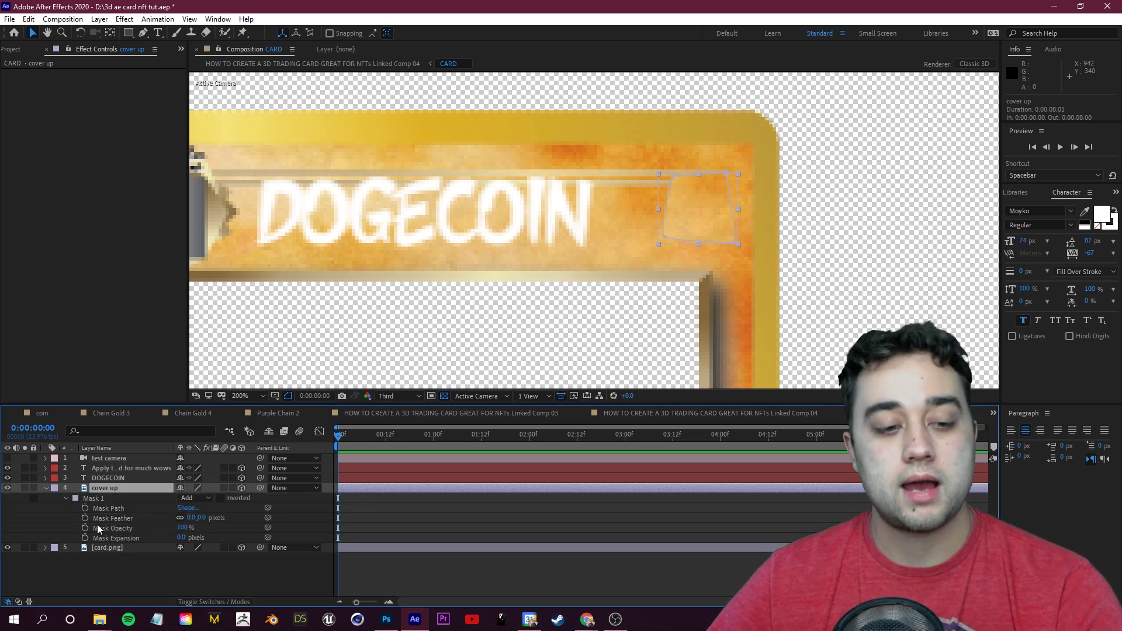
{"action": "left_click_drag", "start_coordinate": [195, 517], "coordinate": [333, 460]}
{"action": "left_click", "coordinate": [333, 460]}
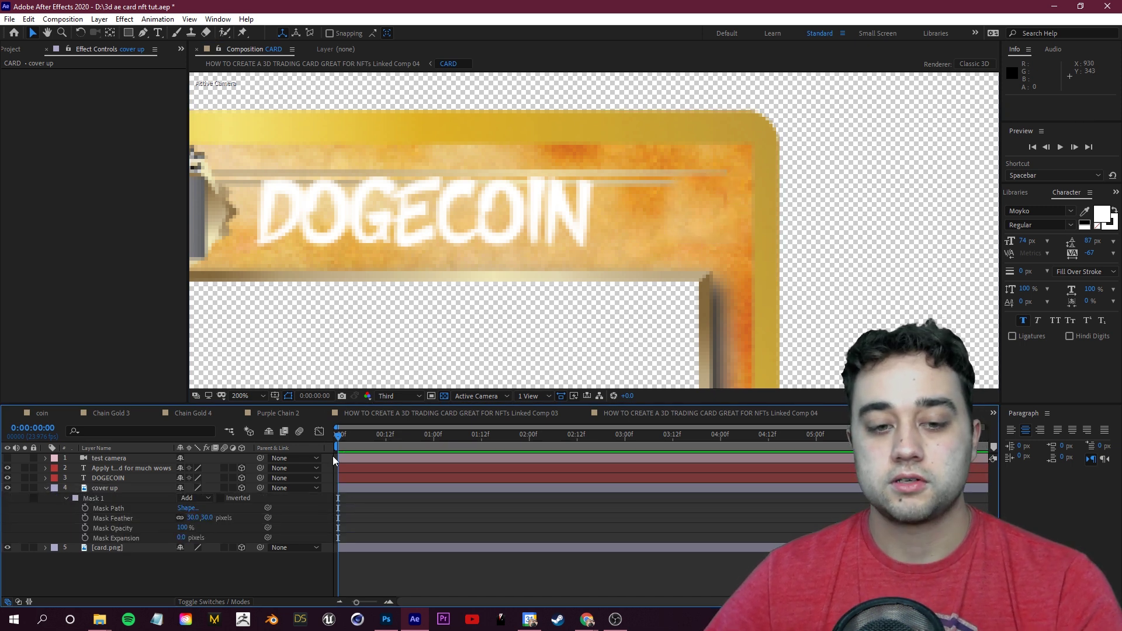
{"action": "scroll", "coordinate": [550, 250], "scroll_direction": "down", "scroll_amount": 5}
{"action": "key", "text": "Home"}
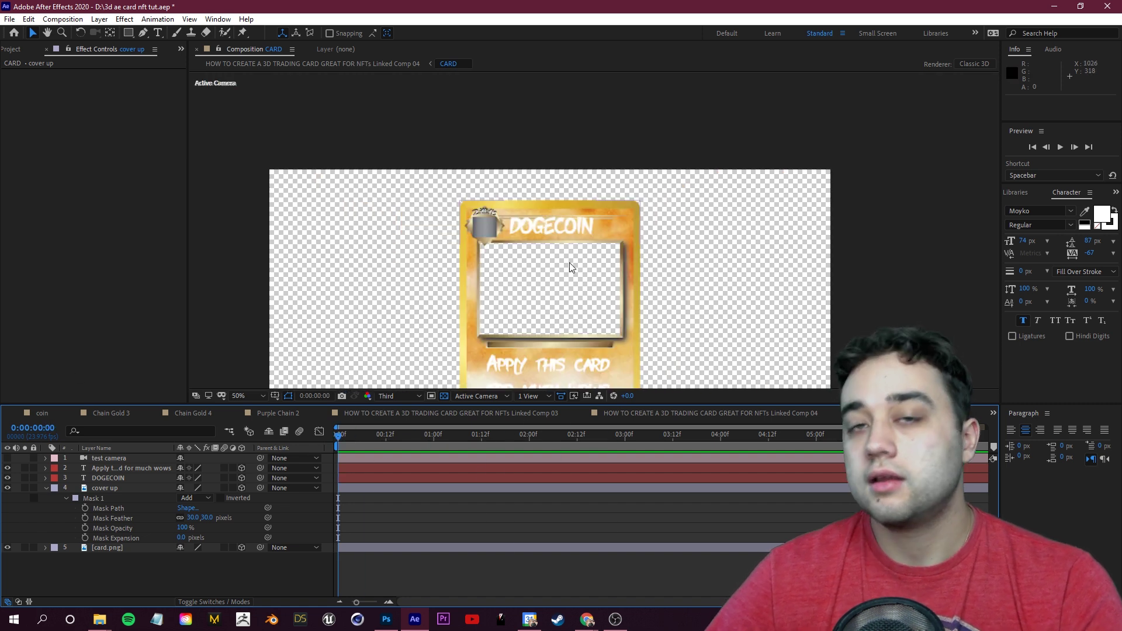
Add the dogecoin-doge-logo image from File Explorer to the CARD composition as the top layer.
{"action": "scroll", "coordinate": [608, 295], "scroll_direction": "down", "scroll_amount": 1}
{"action": "left_click_drag", "start_coordinate": [641, 248], "coordinate": [647, 220]}
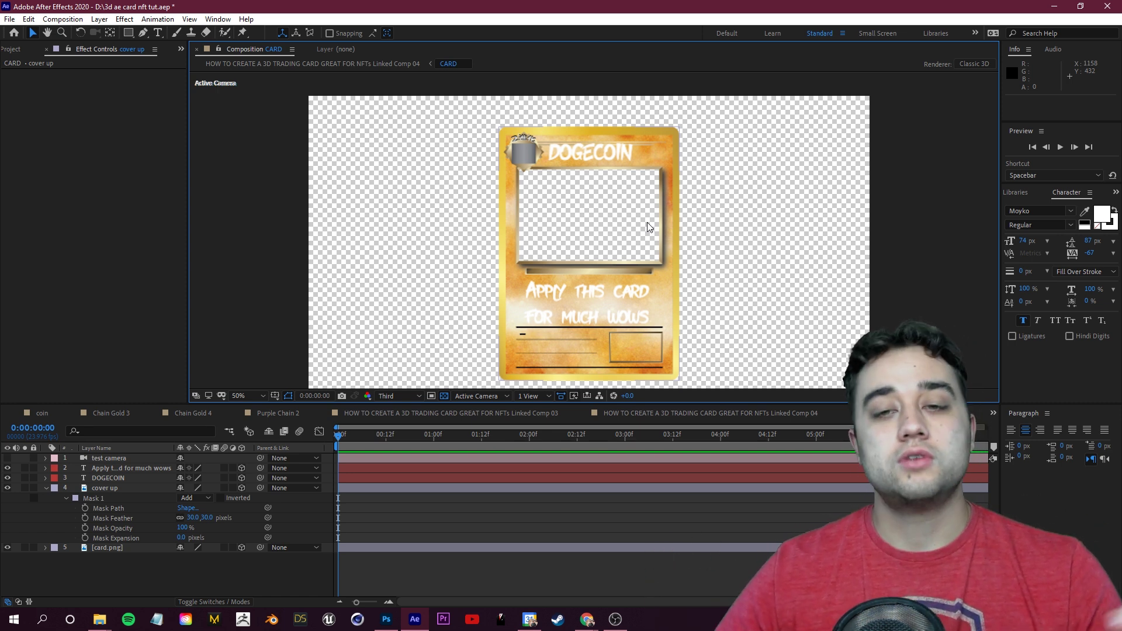
{"action": "key", "text": "alt+Tab"}
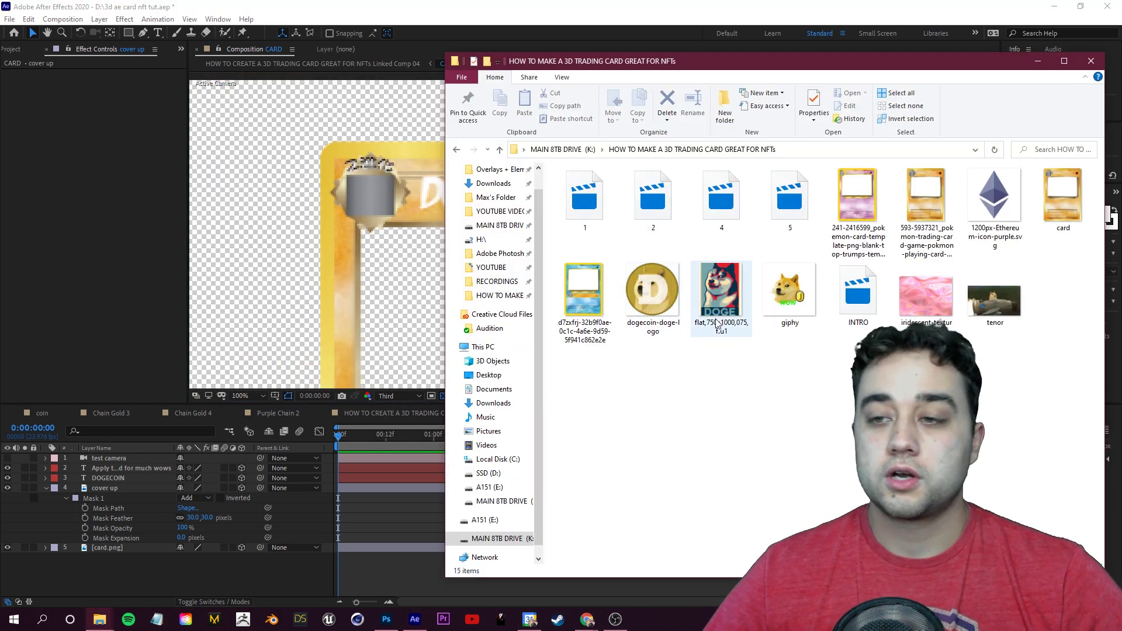
{"action": "left_click_drag", "start_coordinate": [653, 292], "coordinate": [162, 579]}
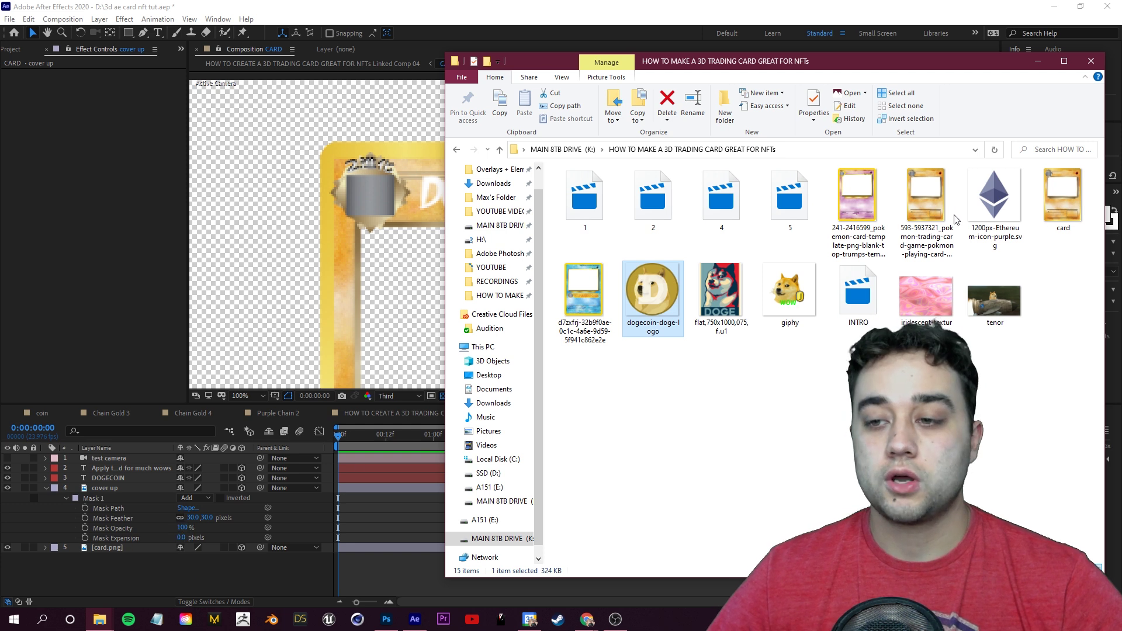
{"action": "key", "text": "alt+Tab"}
{"action": "left_click_drag", "start_coordinate": [370, 296], "coordinate": [555, 292]}
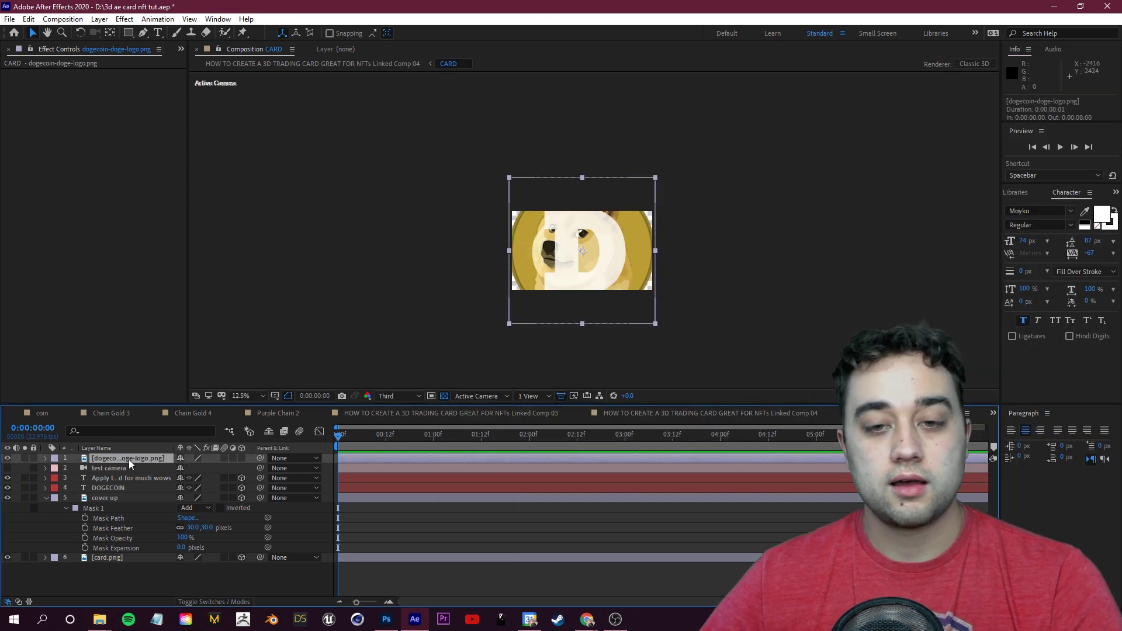
Scale the Dogecoin logo to 4% over the covered badge spot and set its Color Balance (HLS) hue to 223°.
{"action": "type", "text": "s9"}
{"action": "key", "text": "Return"}
{"action": "scroll", "coordinate": [582, 234], "scroll_direction": "up", "scroll_amount": 4}
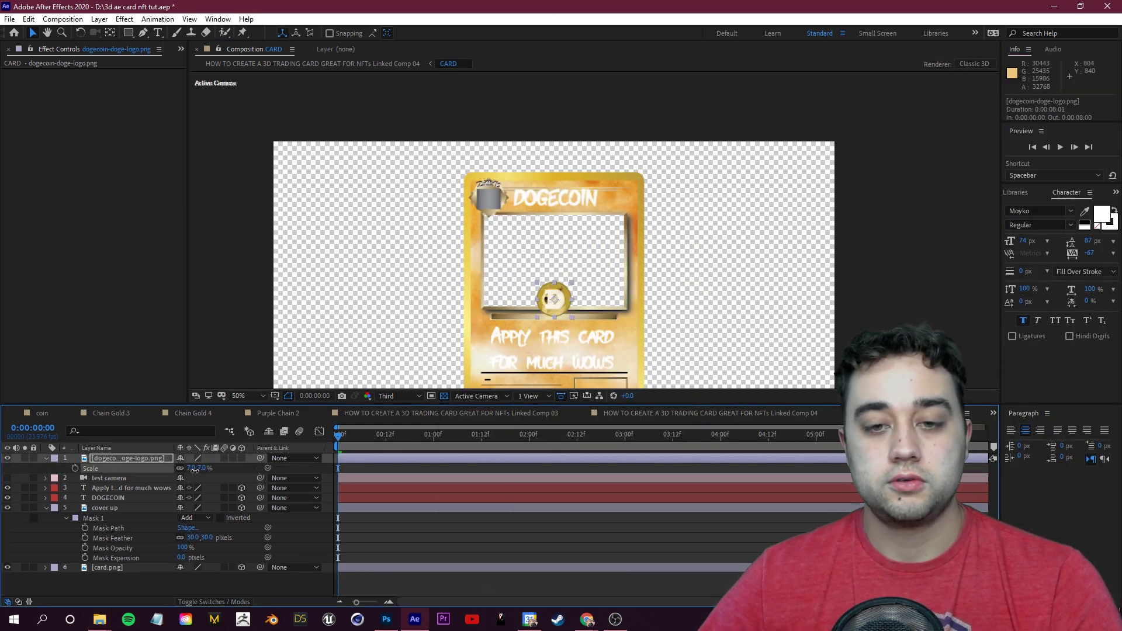
{"action": "left_click_drag", "start_coordinate": [583, 298], "coordinate": [629, 203]}
{"action": "scroll", "coordinate": [629, 202], "scroll_direction": "up", "scroll_amount": 4}
{"action": "scroll", "coordinate": [606, 287], "scroll_direction": "down", "scroll_amount": 3}
{"action": "scroll", "coordinate": [606, 286], "scroll_direction": "down", "scroll_amount": 4}
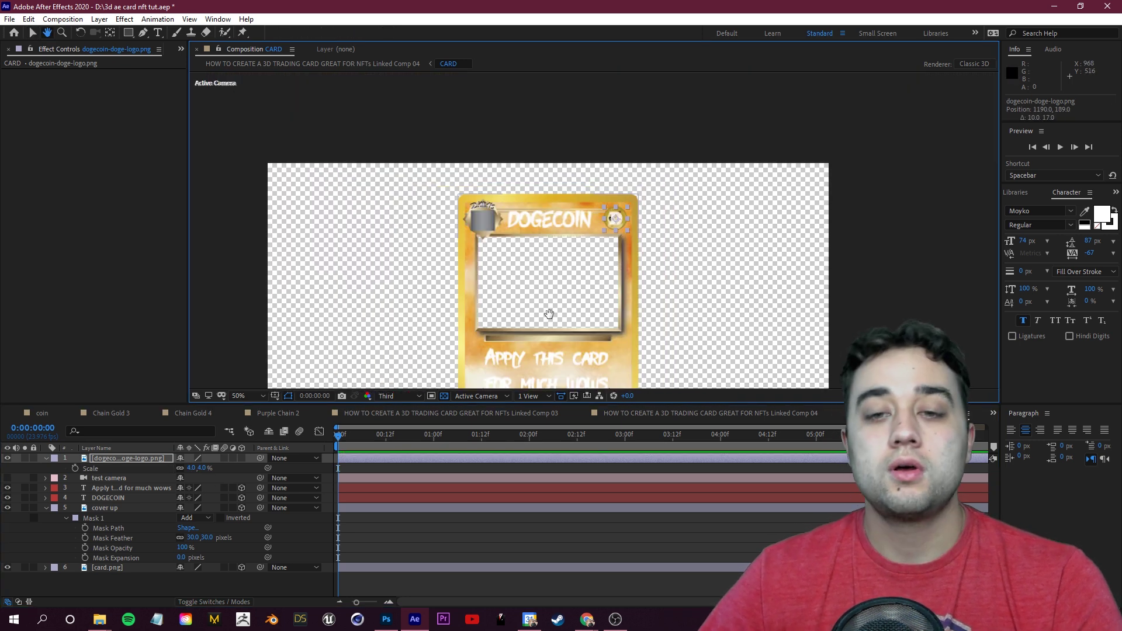
{"action": "scroll", "coordinate": [568, 280], "scroll_direction": "up", "scroll_amount": 5}
{"action": "scroll", "coordinate": [581, 275], "scroll_direction": "down", "scroll_amount": 1}
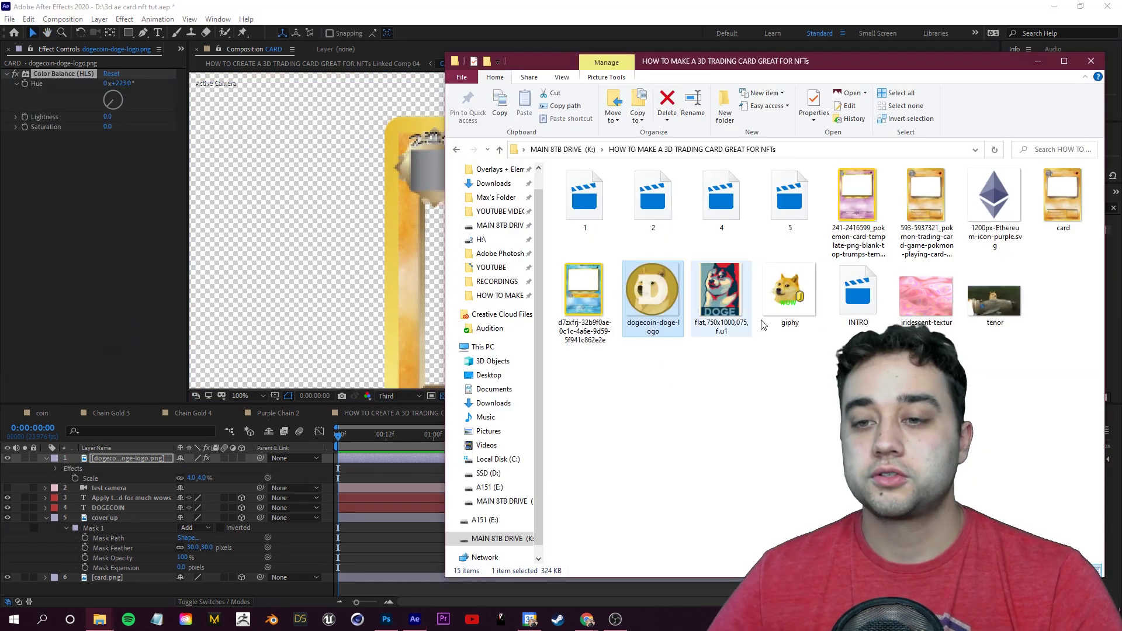
Add giphy.gif to the CARD composition, scale it to 26% and fit it in the silver badge beside the title.
{"action": "left_click_drag", "start_coordinate": [789, 295], "coordinate": [115, 489]}
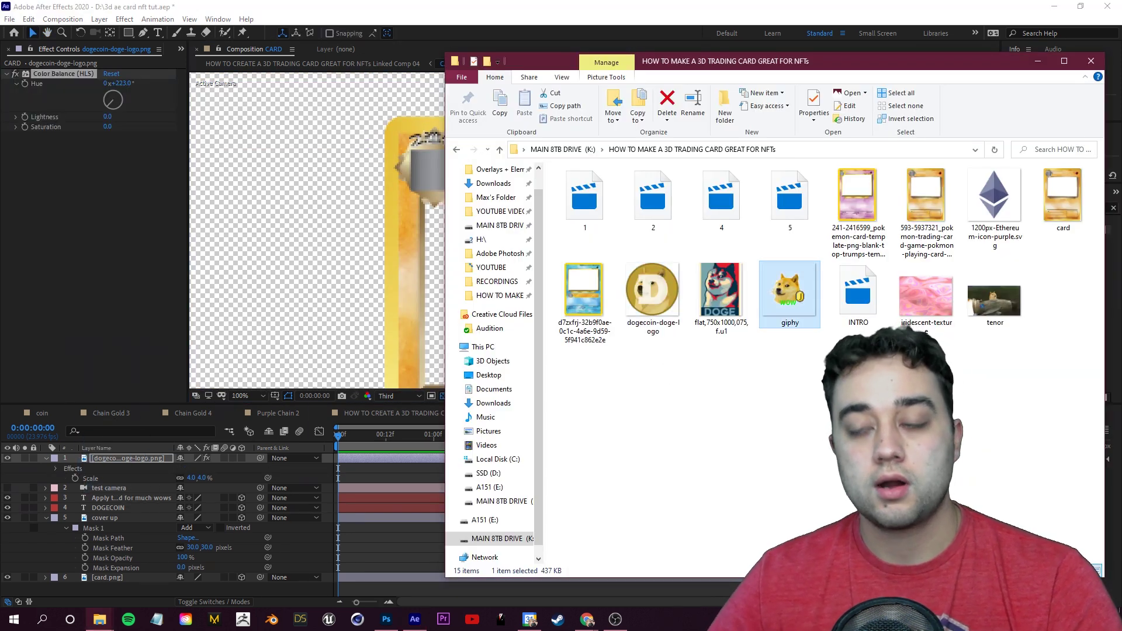
{"action": "left_click", "coordinate": [1038, 61]}
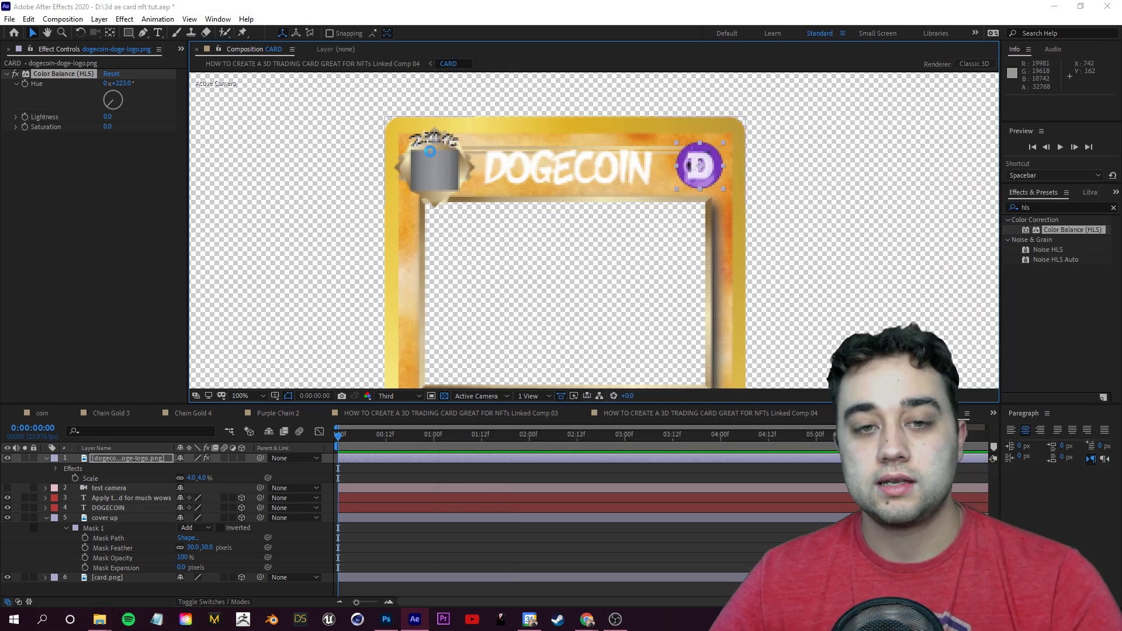
{"action": "key", "text": "s"}
{"action": "left_click_drag", "start_coordinate": [192, 467], "coordinate": [171, 476]}
{"action": "key", "text": "comma"}
{"action": "key", "text": "comma"}
Add tenor.gif from File Explorer and scale it to 36.4 by 35.6% to fill the small box at the card's lower right.
{"action": "left_click", "coordinate": [100, 619]}
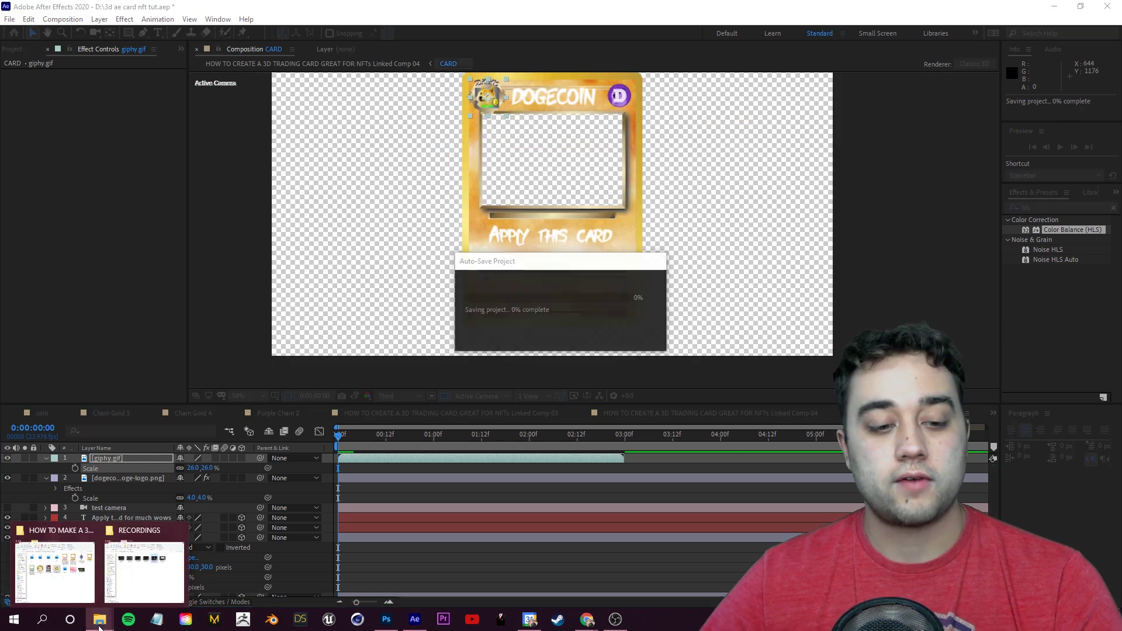
{"action": "left_click", "coordinate": [68, 579]}
{"action": "left_click_drag", "start_coordinate": [1023, 319], "coordinate": [142, 498]}
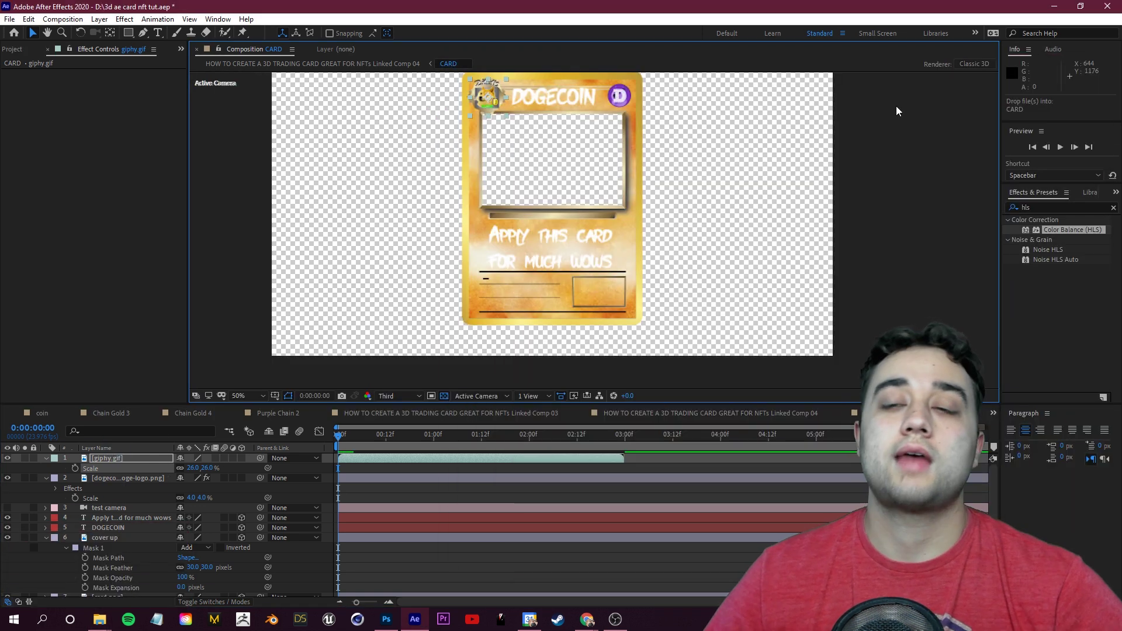
{"action": "left_click_drag", "start_coordinate": [640, 229], "coordinate": [673, 246]}
{"action": "scroll", "coordinate": [615, 301], "scroll_direction": "up", "scroll_amount": 1}
{"action": "scroll", "coordinate": [615, 301], "scroll_direction": "down", "scroll_amount": 2}
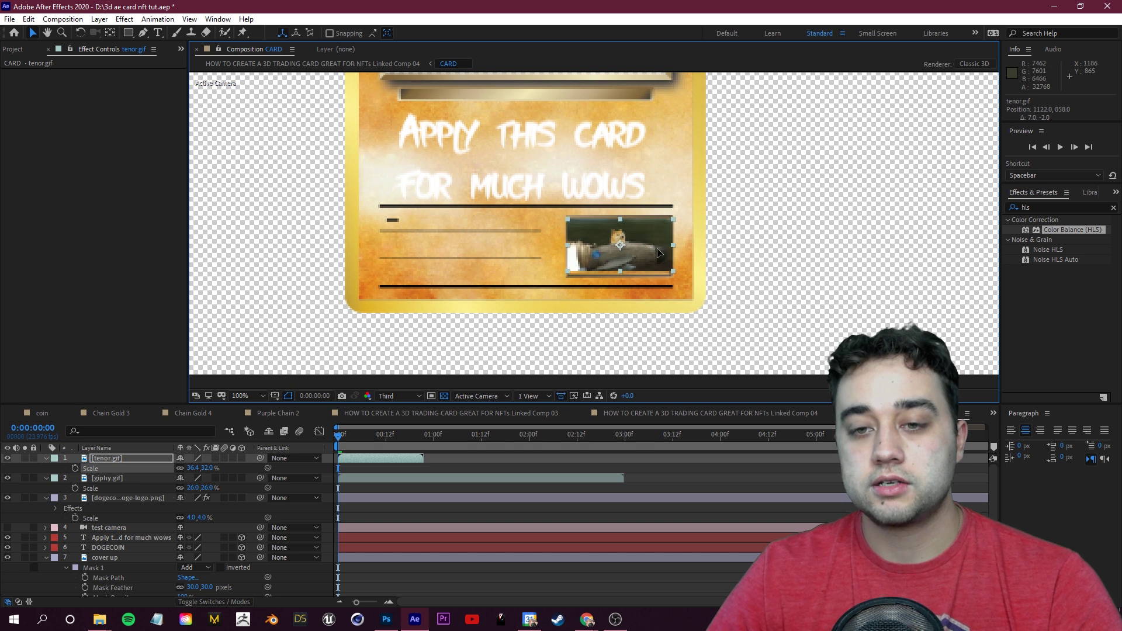
{"action": "left_click_drag", "start_coordinate": [619, 222], "coordinate": [623, 215]}
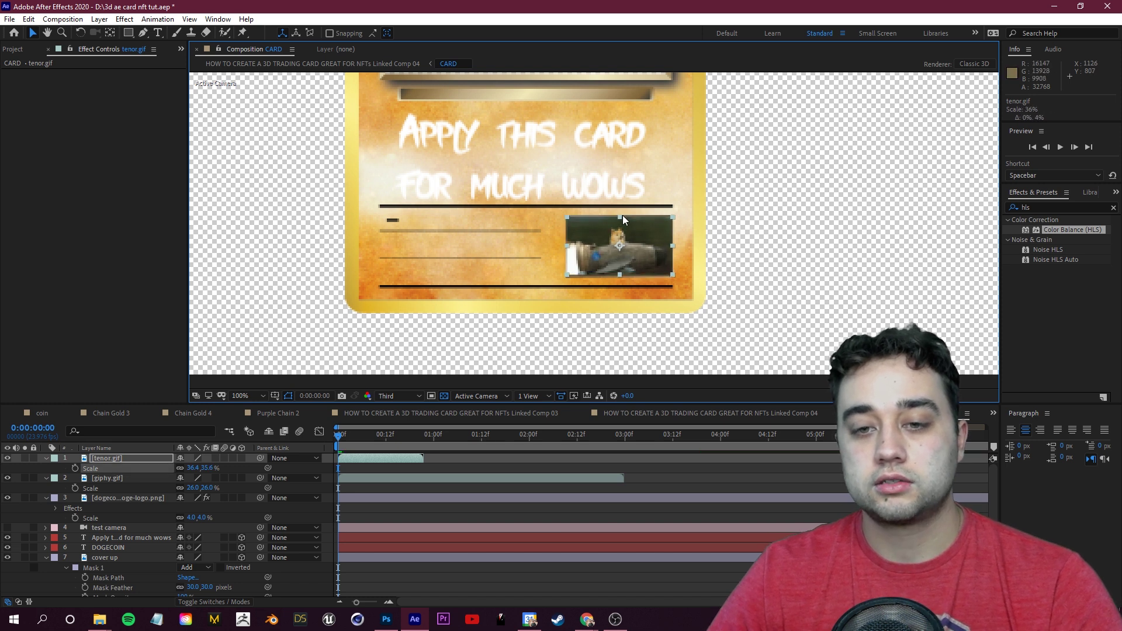
Duplicate the tenor.gif and giphy.gif layers end to end along the card's timeline and preview the looping animation.
{"action": "key", "text": "ctrl+d"}
{"action": "left_click_drag", "start_coordinate": [366, 460], "coordinate": [609, 457]}
{"action": "key", "text": "ctrl+d"}
{"action": "key", "text": "ctrl+d"}
{"action": "key", "text": "space"}
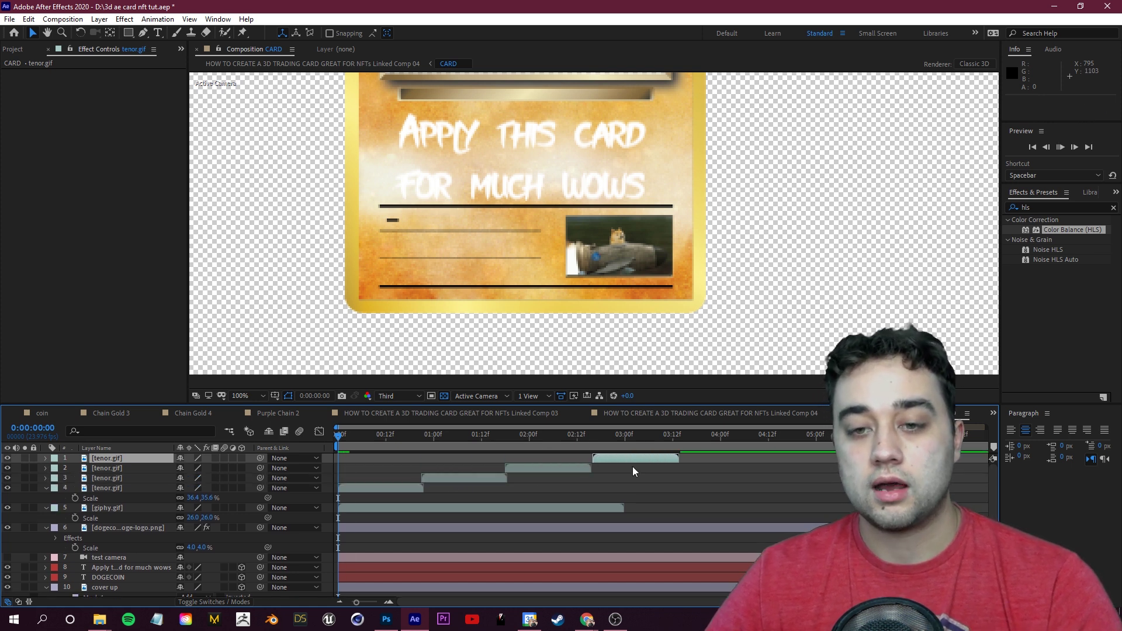
{"action": "key", "text": "comma"}
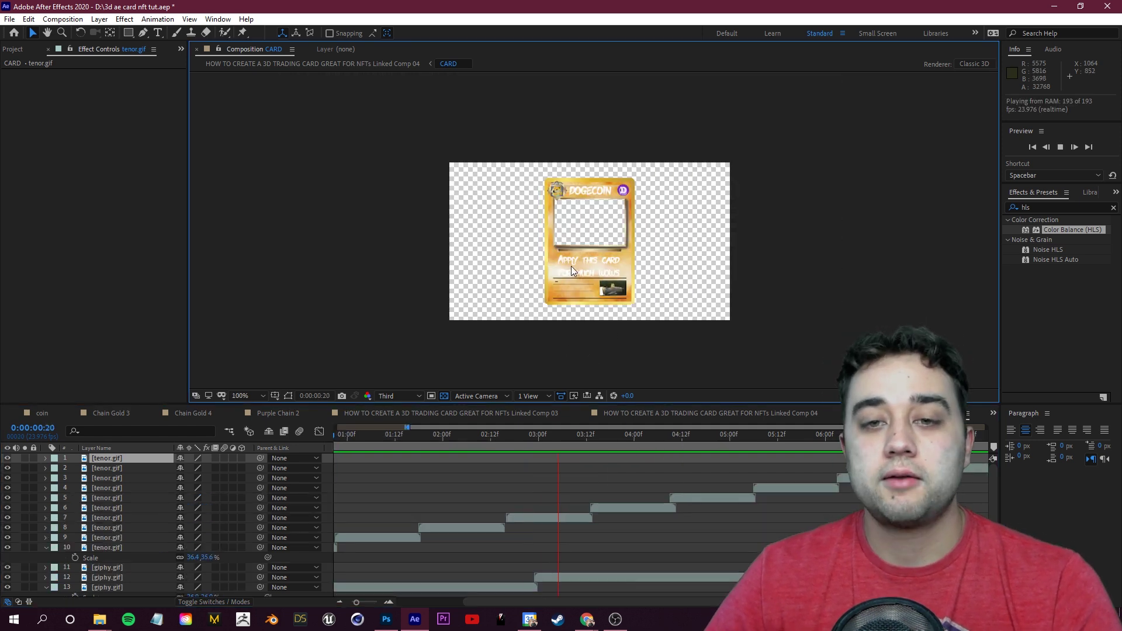
{"action": "key", "text": "comma"}
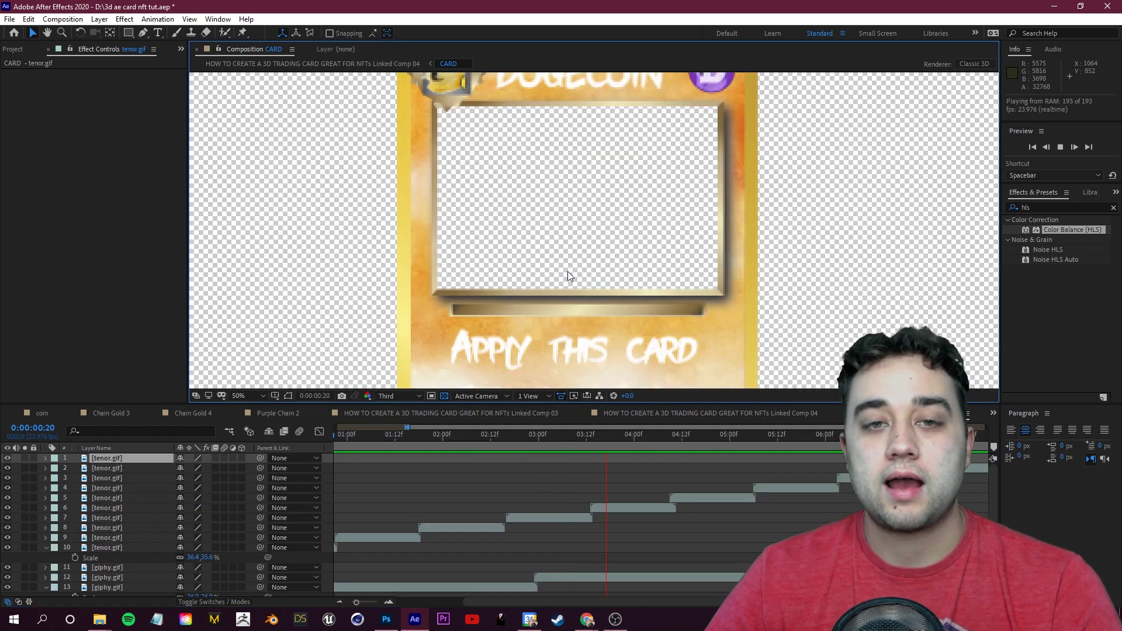
Pre-compose all the tenor.gif layers as "rocket doge" and make the rocket doge, giphy.gif and Dogecoin logo layers 3D.
{"action": "left_click", "coordinate": [733, 435]}
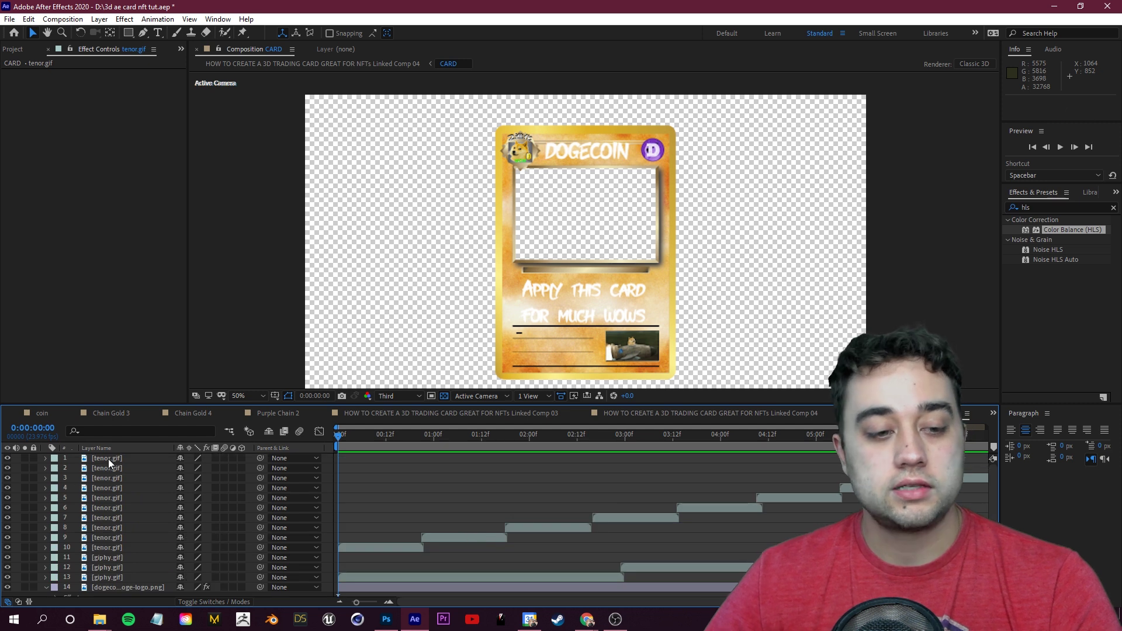
{"action": "left_click", "coordinate": [107, 459]}
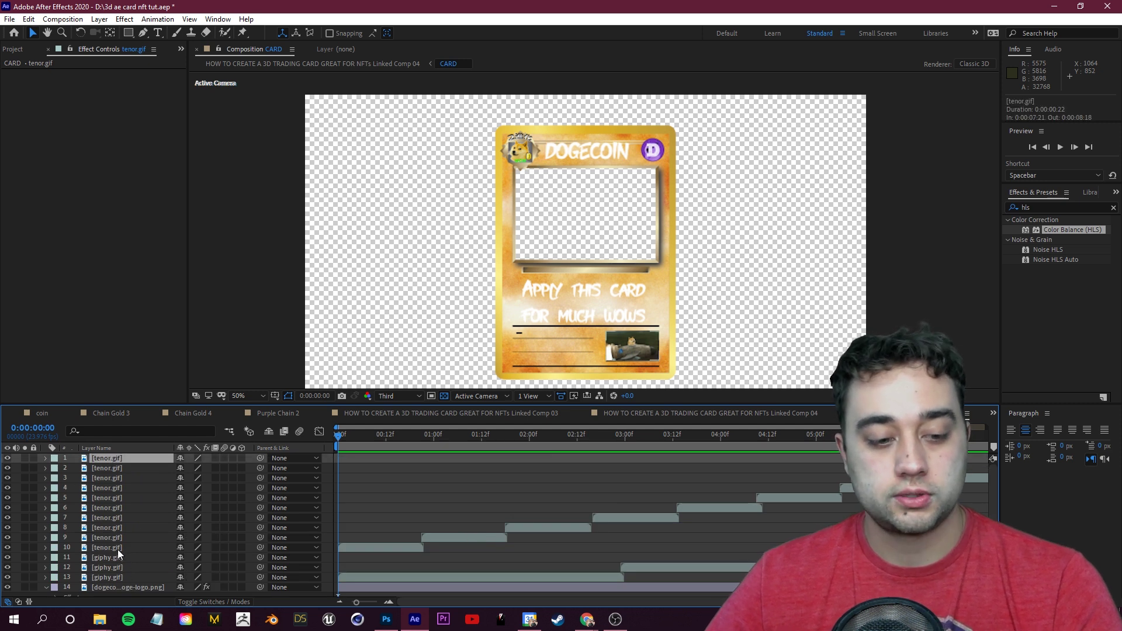
{"action": "left_click", "coordinate": [117, 549], "text": "shift"}
{"action": "right_click", "coordinate": [143, 487]}
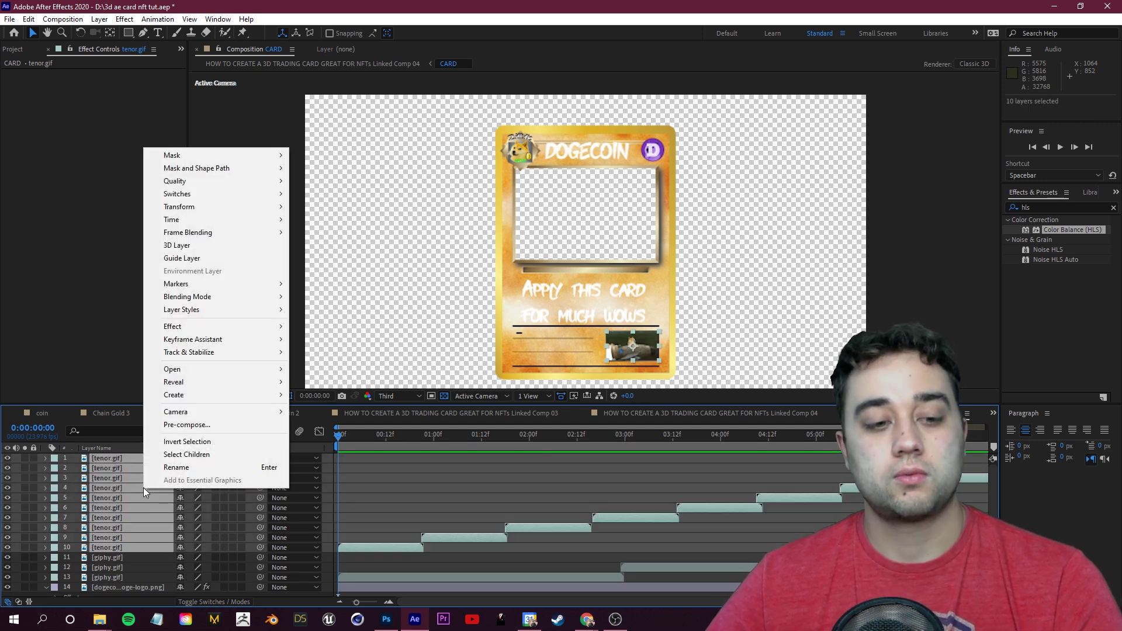
{"action": "left_click", "coordinate": [187, 424]}
{"action": "type", "text": "rocket doge"}
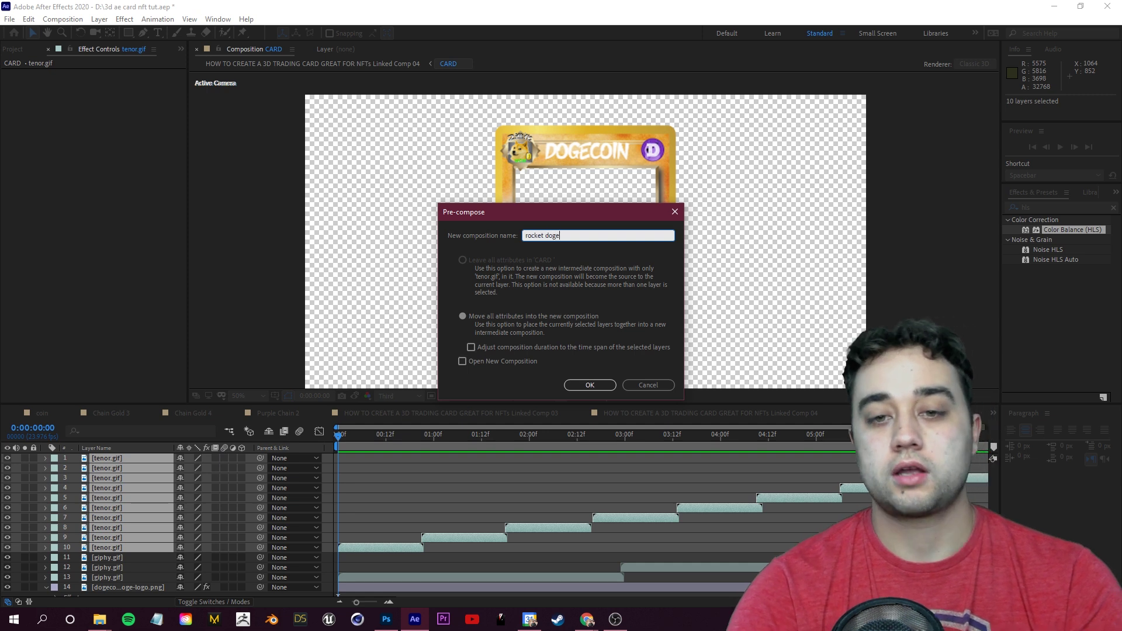
{"action": "left_click", "coordinate": [589, 385]}
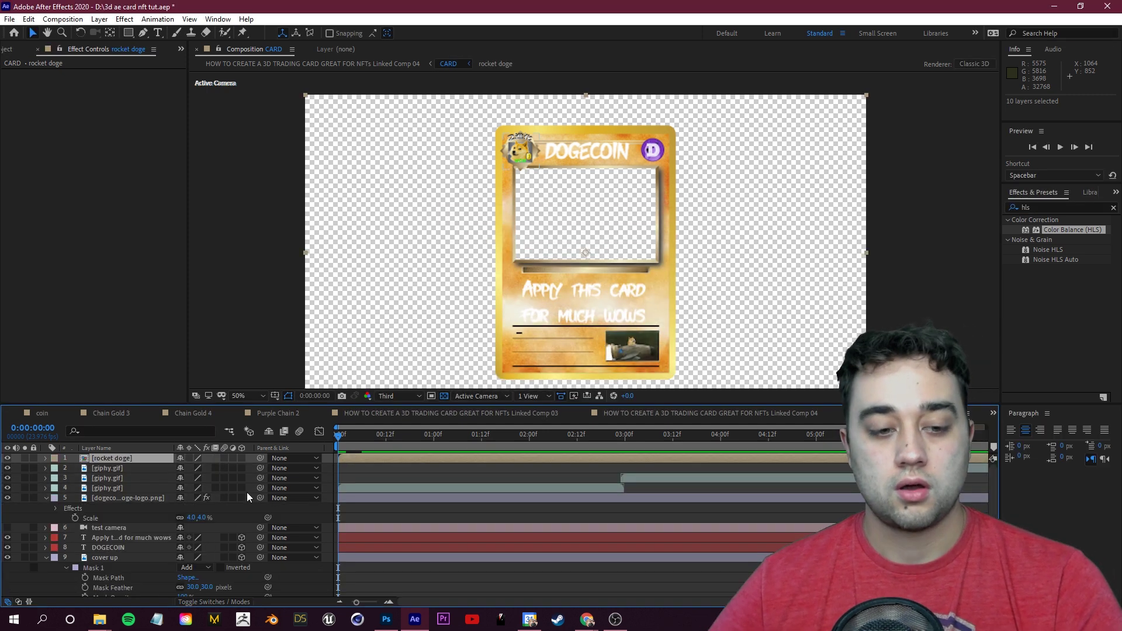
{"action": "left_click", "coordinate": [45, 498]}
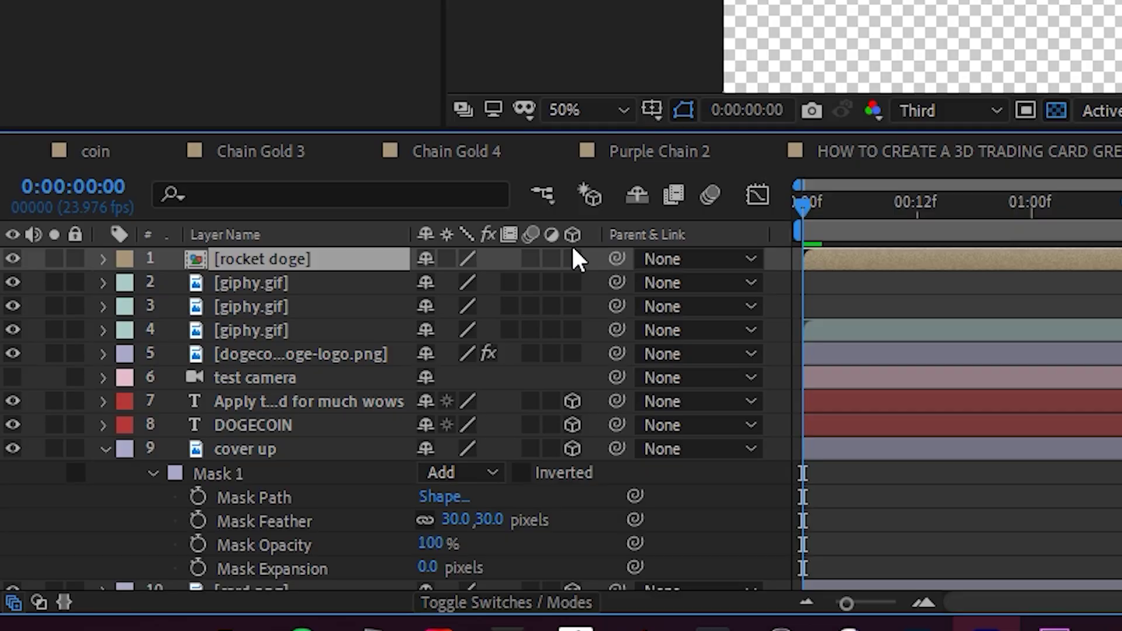
{"action": "left_click", "coordinate": [572, 259]}
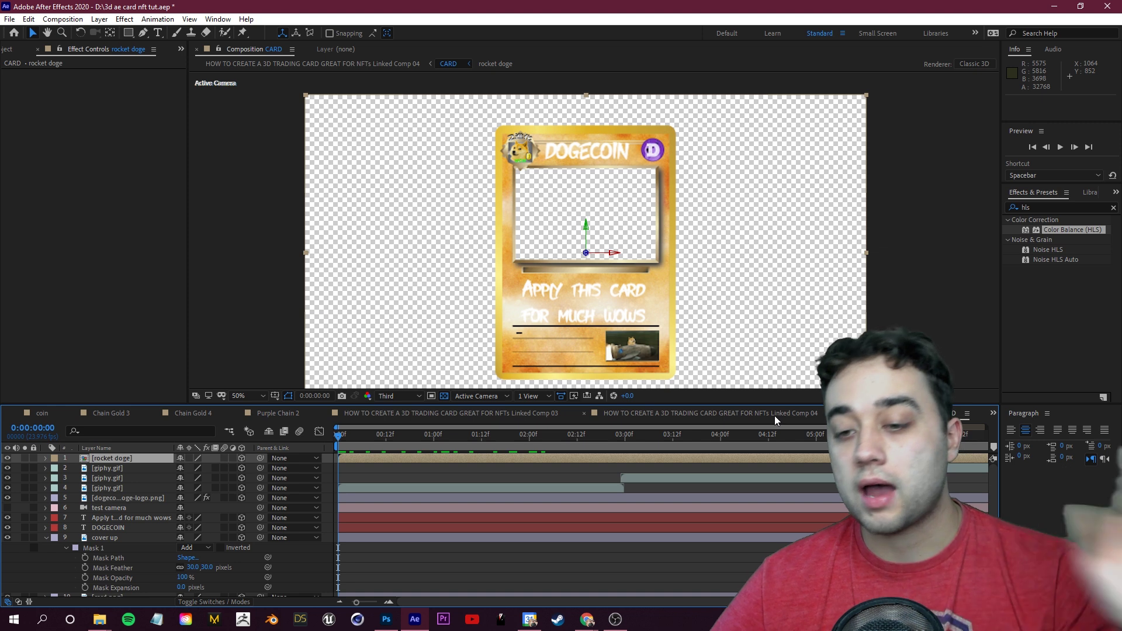
Preview the camera orbit in the Linked Comp 04 composition and examine the badges and GIFs on the card.
{"action": "left_click", "coordinate": [773, 415]}
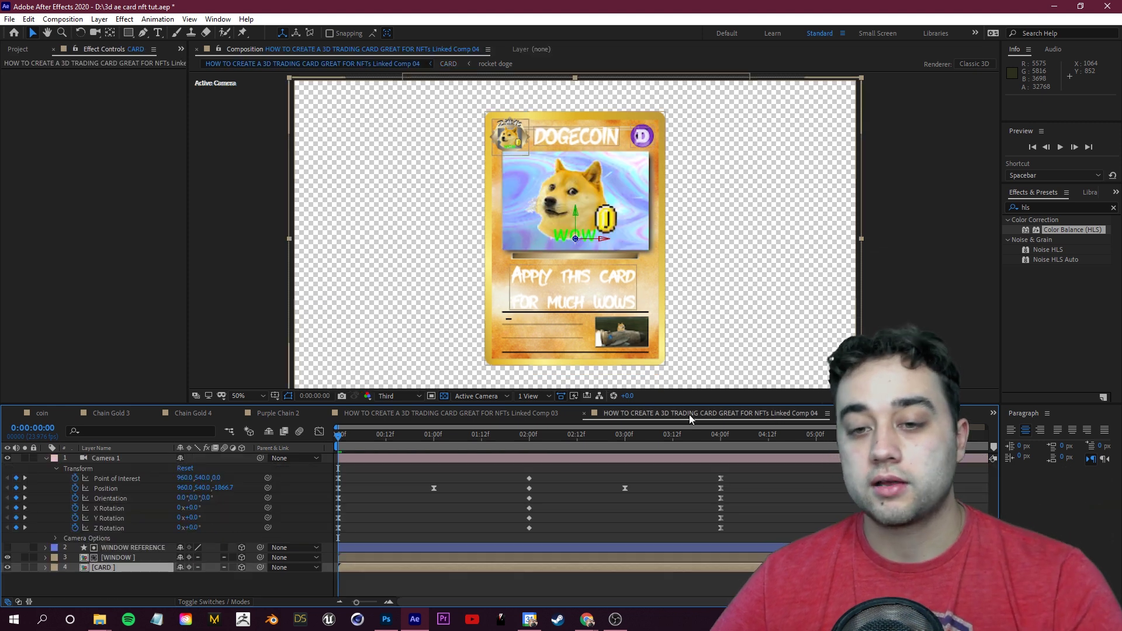
{"action": "key", "text": "space"}
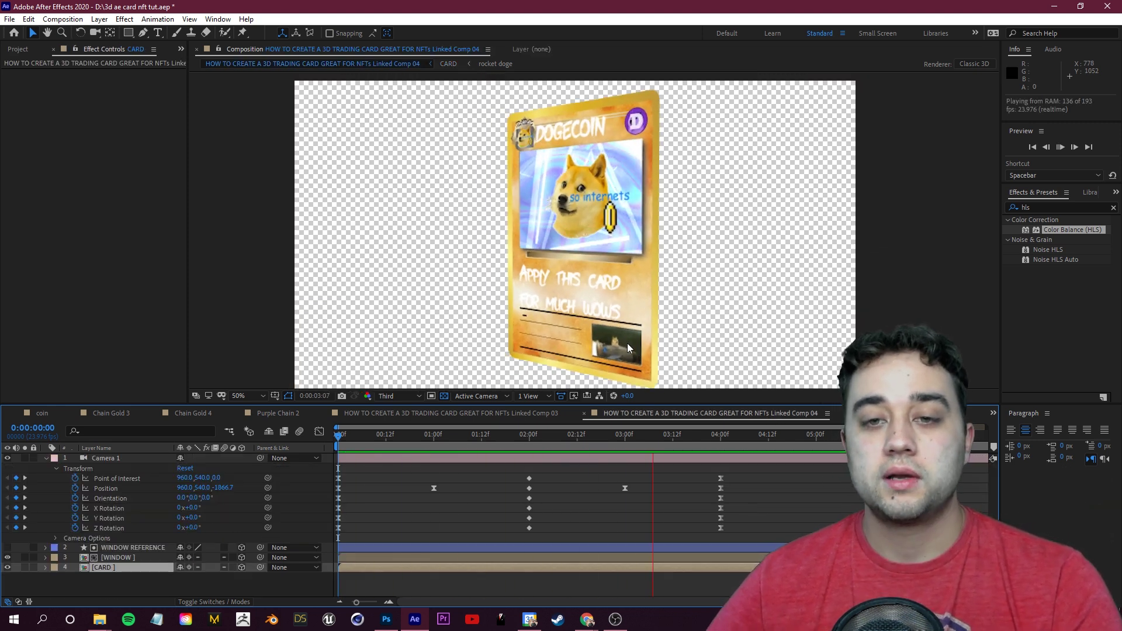
{"action": "key", "text": "space"}
{"action": "key", "text": "z"}
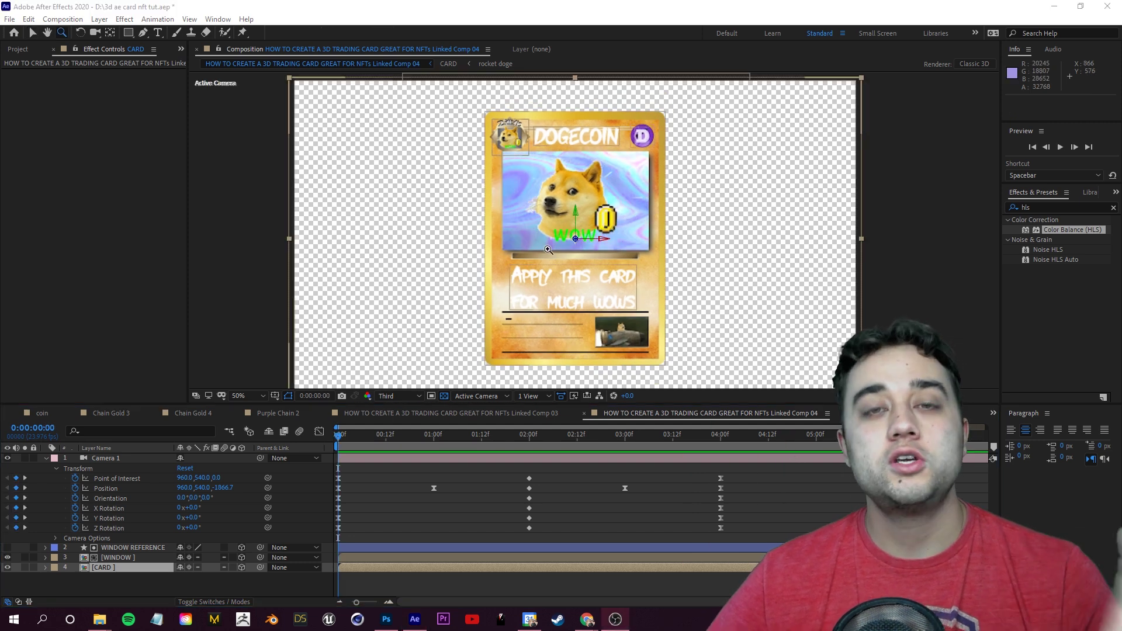
{"action": "left_click", "coordinate": [548, 250], "text": "alt"}
{"action": "left_click", "coordinate": [549, 250]}
{"action": "key", "text": "space"}
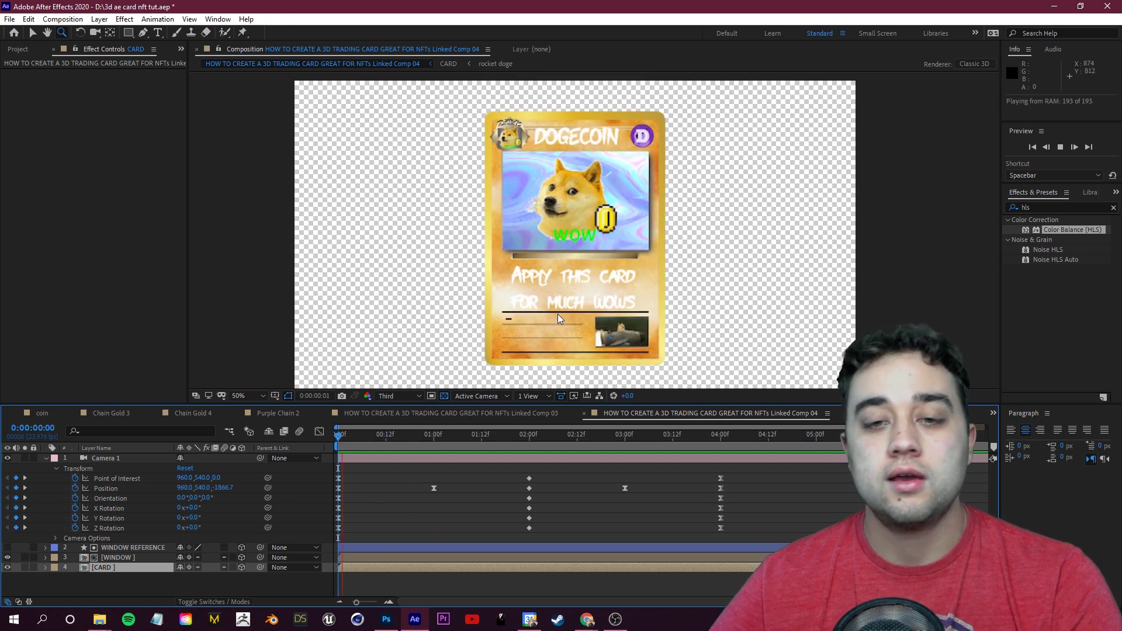
{"action": "key", "text": "space"}
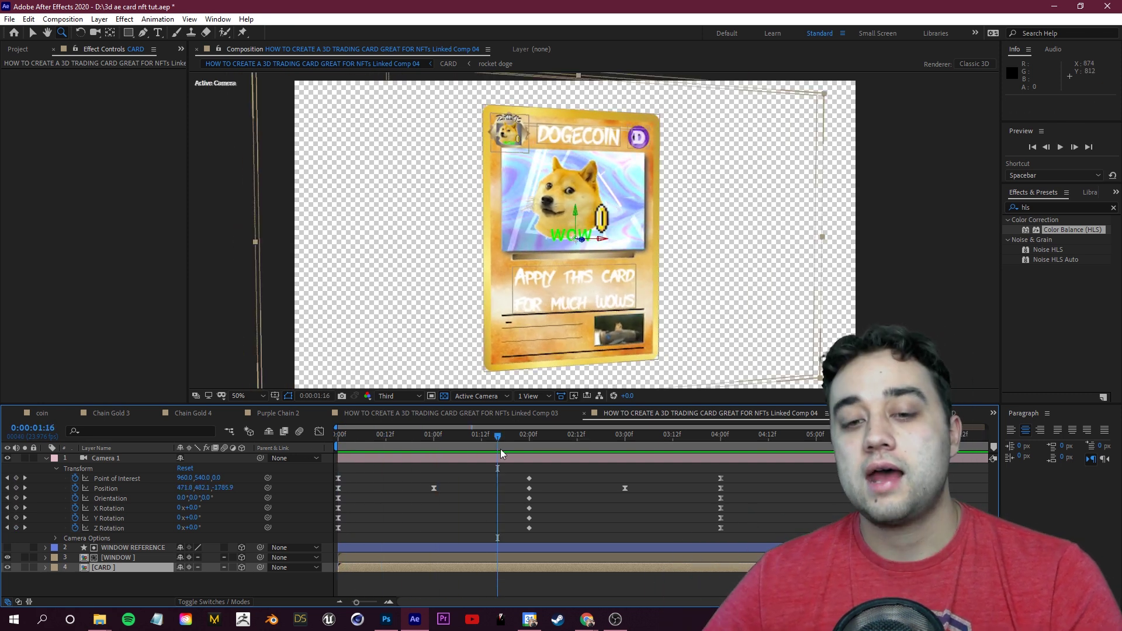
{"action": "key", "text": "Home"}
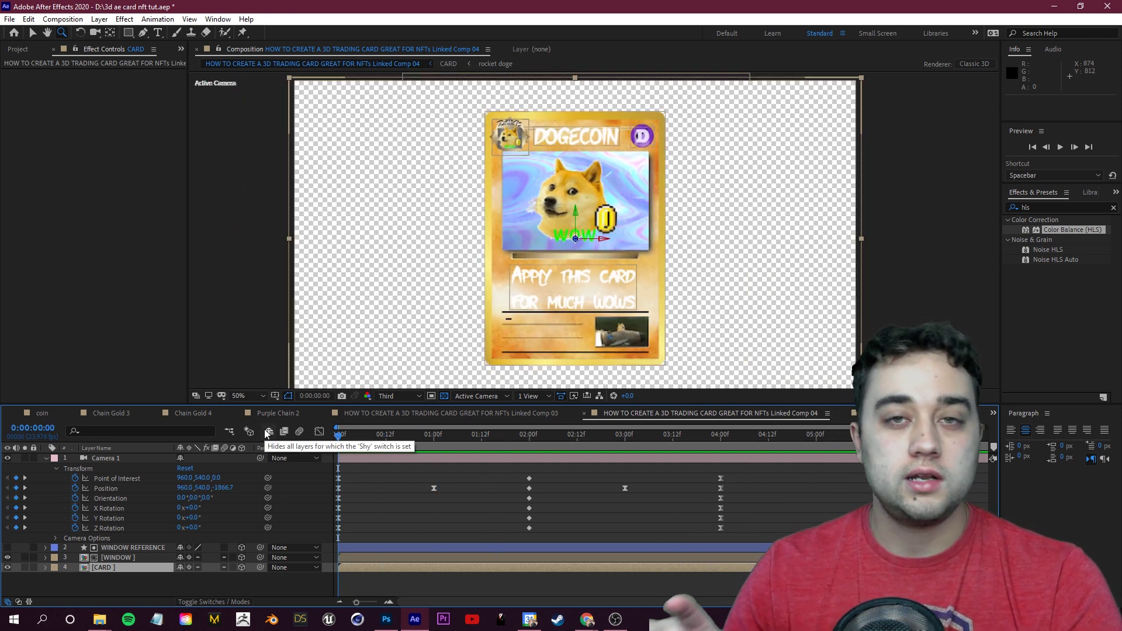
{"action": "key", "text": "v"}
{"action": "left_click_drag", "start_coordinate": [340, 435], "coordinate": [597, 465]}
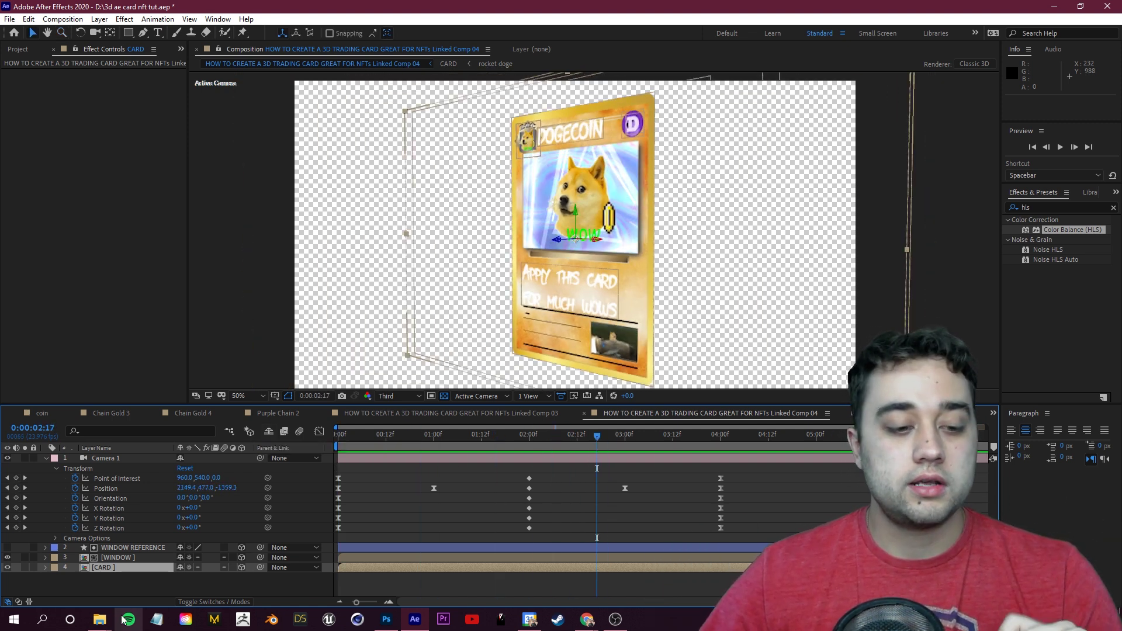
Add the 1200px-Ethereum-icon-purple image from File Explorer to the Linked Comp 04 composition as the topmost layer.
{"action": "mouse_move", "coordinate": [100, 619]}
{"action": "left_click", "coordinate": [56, 570]}
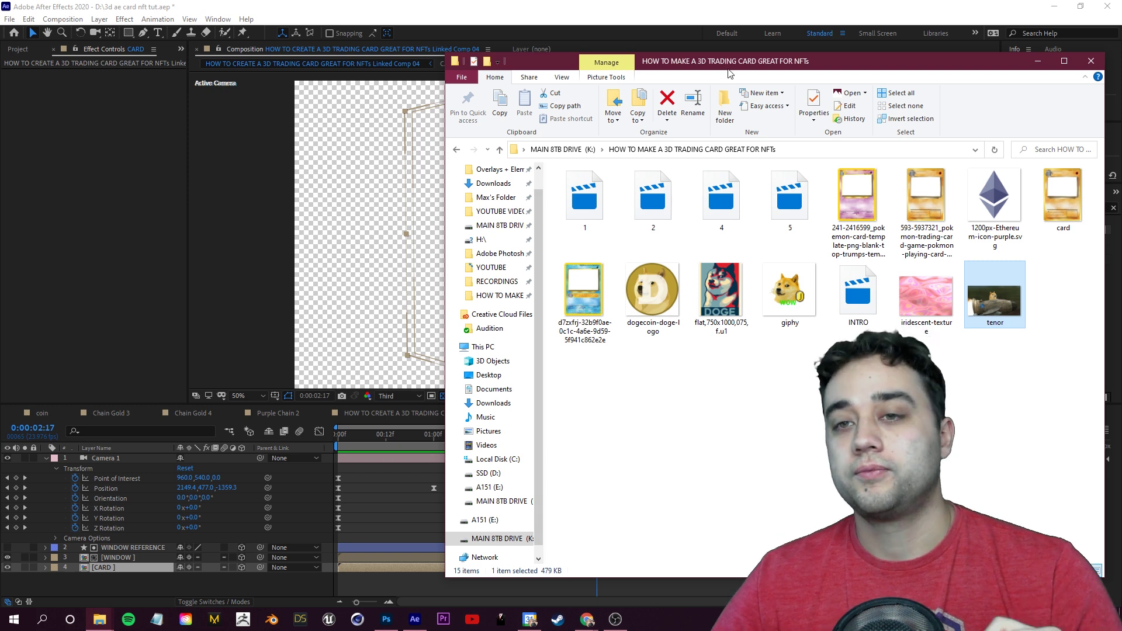
{"action": "left_click_drag", "start_coordinate": [729, 70], "coordinate": [360, 89]}
{"action": "double_click", "coordinate": [624, 219]}
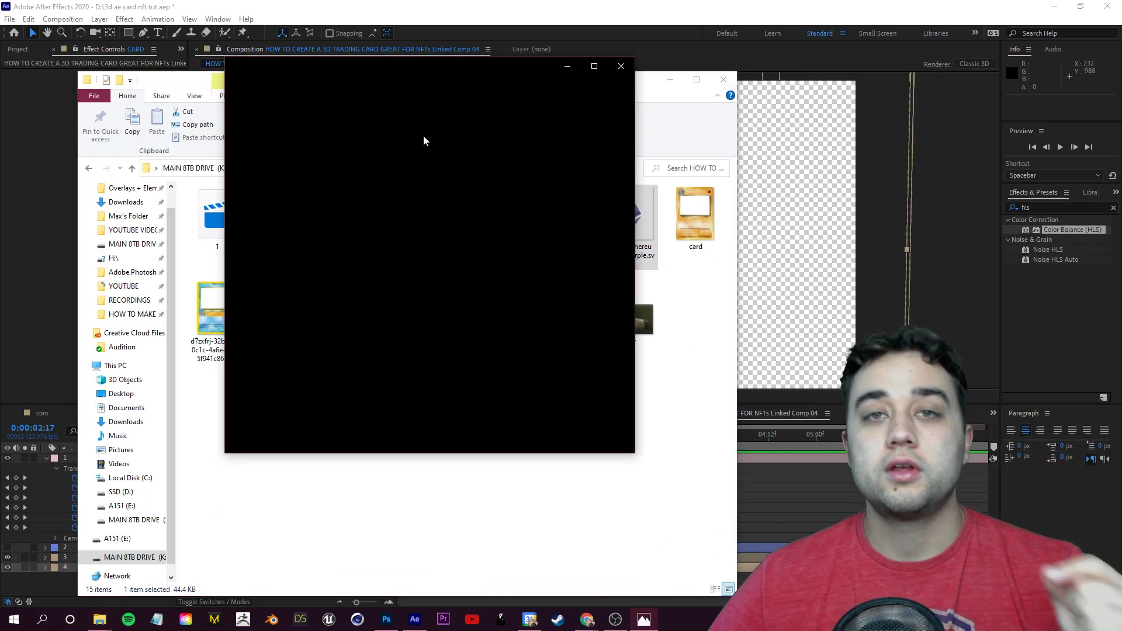
{"action": "left_click", "coordinate": [639, 83]}
{"action": "left_click_drag", "start_coordinate": [639, 83], "coordinate": [859, 33]}
{"action": "left_click_drag", "start_coordinate": [843, 154], "coordinate": [203, 552]}
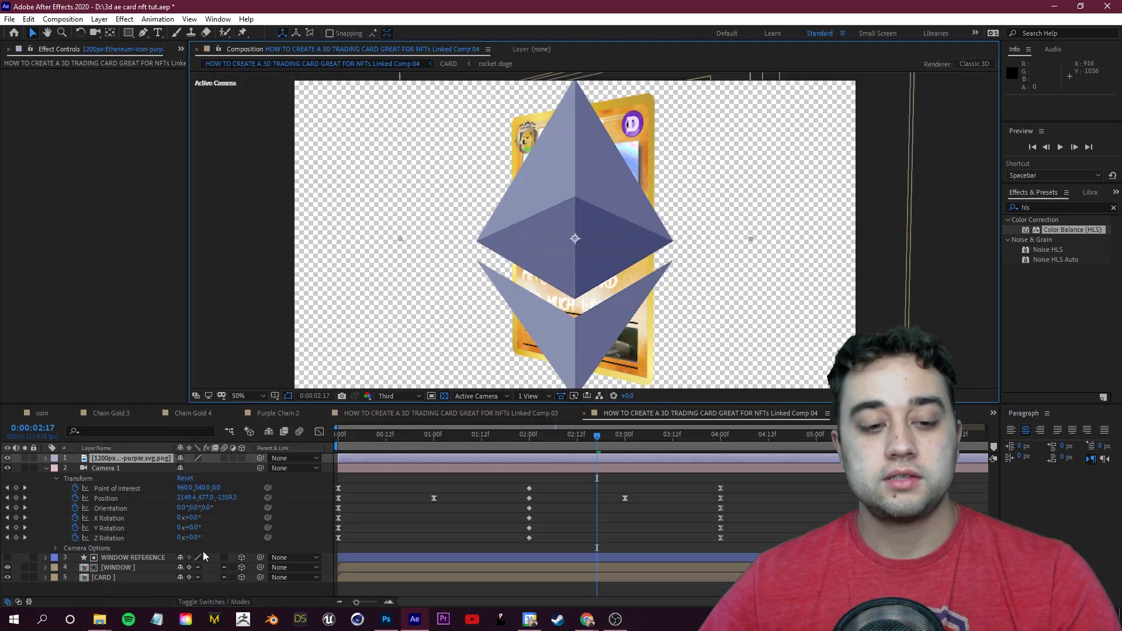
Make the Ethereum icon layer 3D and rename it "eth".
{"action": "left_click", "coordinate": [106, 471]}
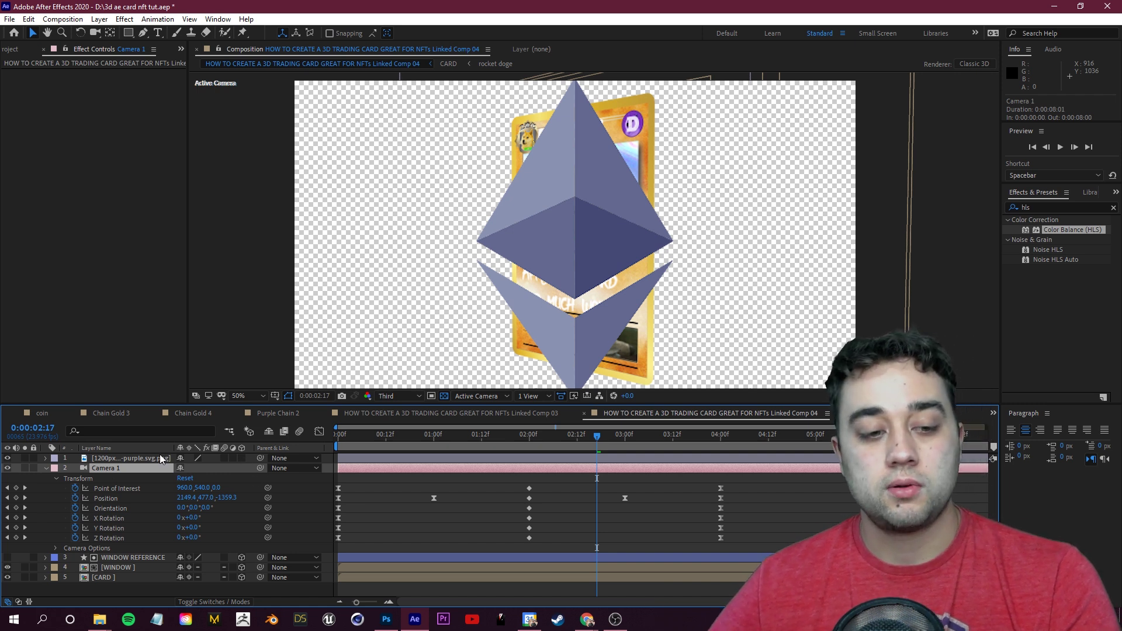
{"action": "left_click", "coordinate": [135, 459]}
{"action": "left_click", "coordinate": [241, 459]}
{"action": "right_click", "coordinate": [133, 457]}
{"action": "left_click", "coordinate": [176, 436]}
{"action": "type", "text": "eth"}
{"action": "key", "text": "Return"}
Scale the eth layer to 32% and move it beside the card's upper left, shifting it in depth to about Z -285.
{"action": "key", "text": "space"}
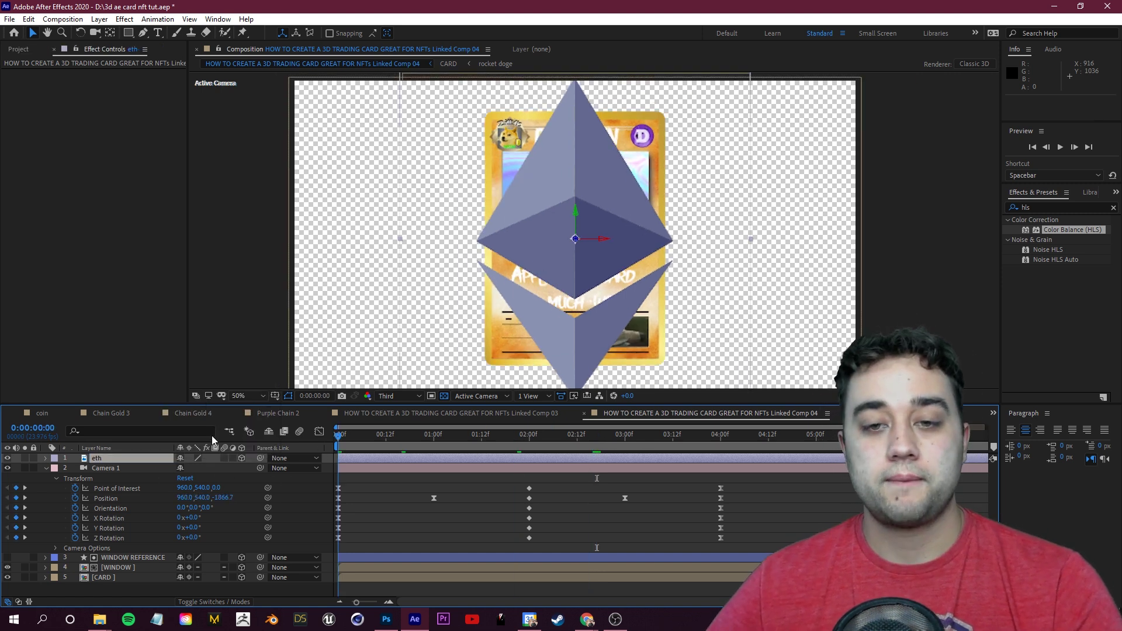
{"action": "scroll", "coordinate": [550, 345], "scroll_direction": "down", "scroll_amount": 2}
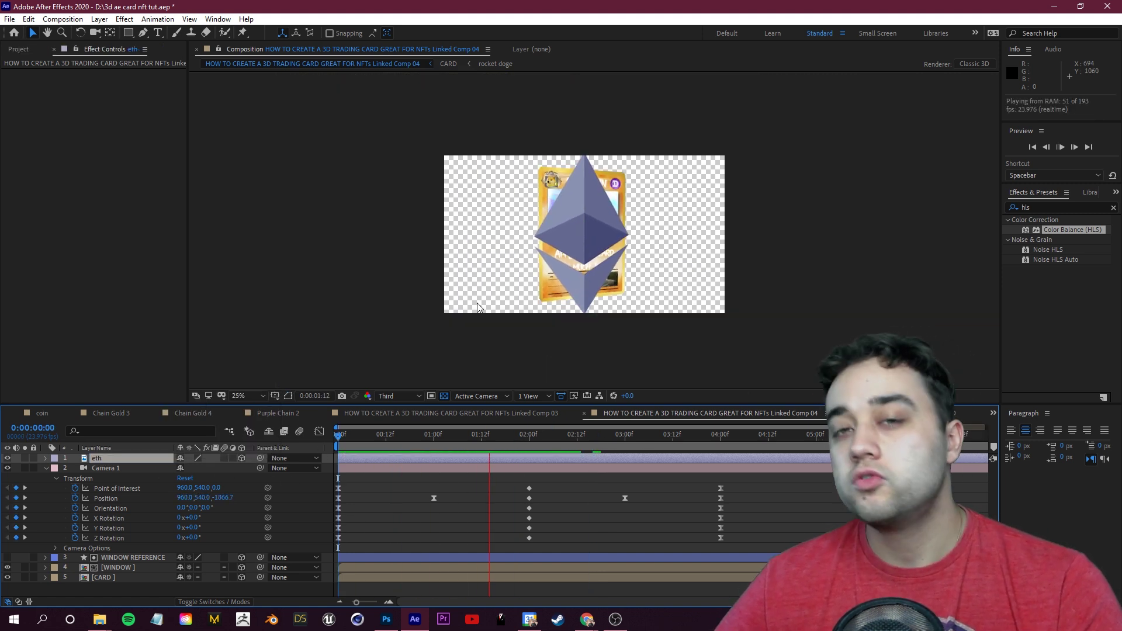
{"action": "key", "text": "space"}
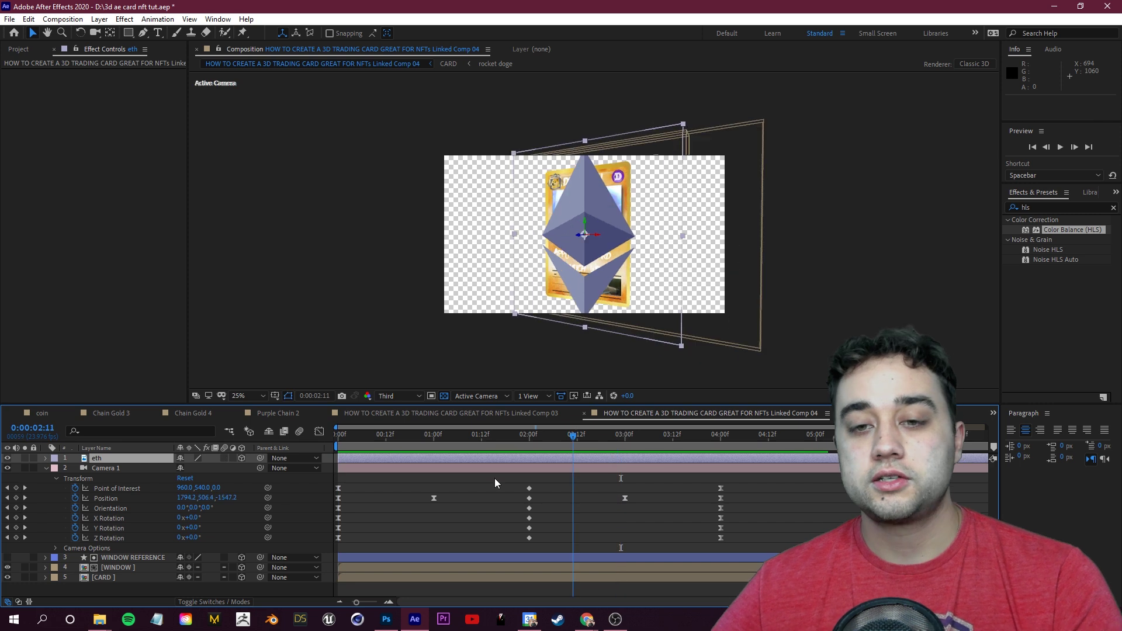
{"action": "left_click", "coordinate": [152, 462]}
{"action": "key", "text": "s"}
{"action": "left_click_drag", "start_coordinate": [238, 469], "coordinate": [207, 469]}
{"action": "left_click_drag", "start_coordinate": [584, 246], "coordinate": [522, 217]}
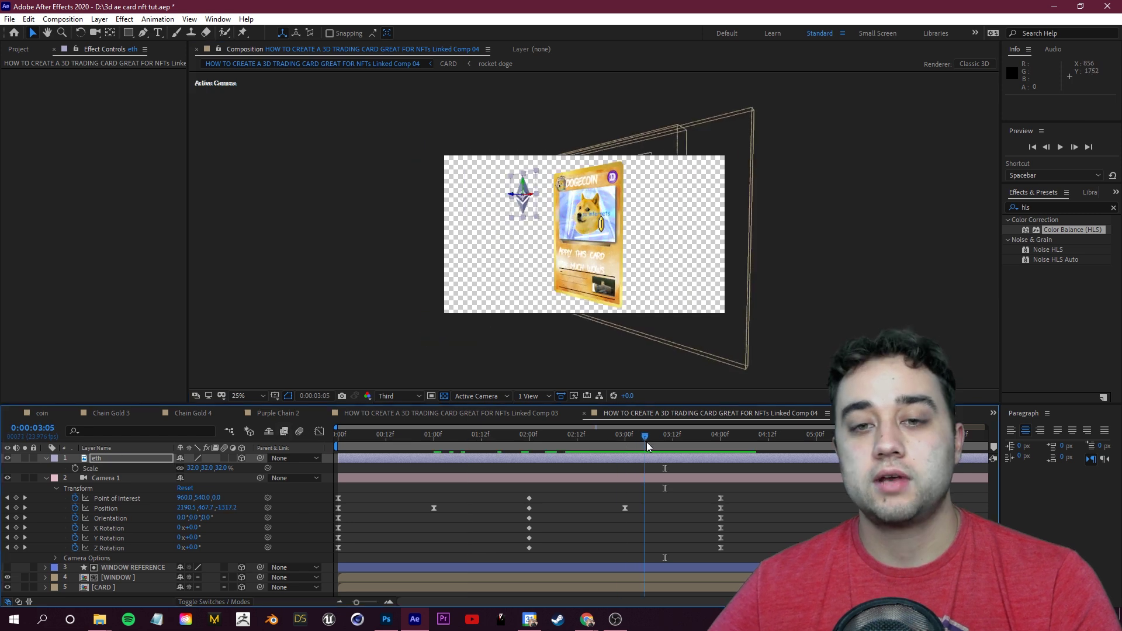
{"action": "key", "text": "space"}
{"action": "left_click_drag", "start_coordinate": [509, 206], "coordinate": [532, 211]}
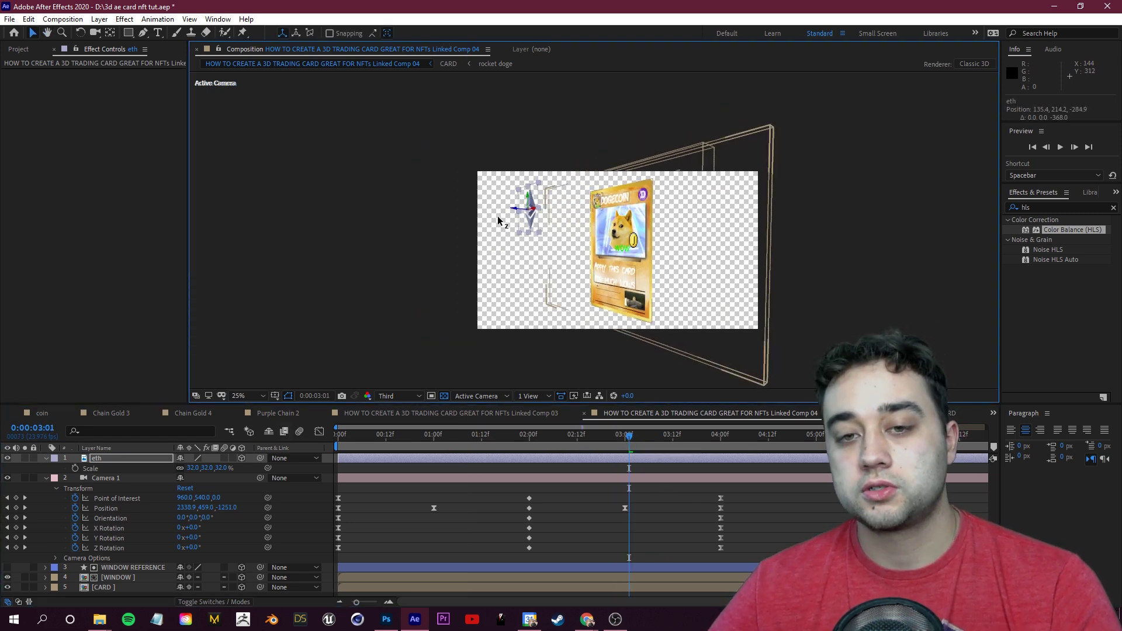
Preview the camera orbit and inspect the Ethereum logo up close for its flat edges.
{"action": "key", "text": "space"}
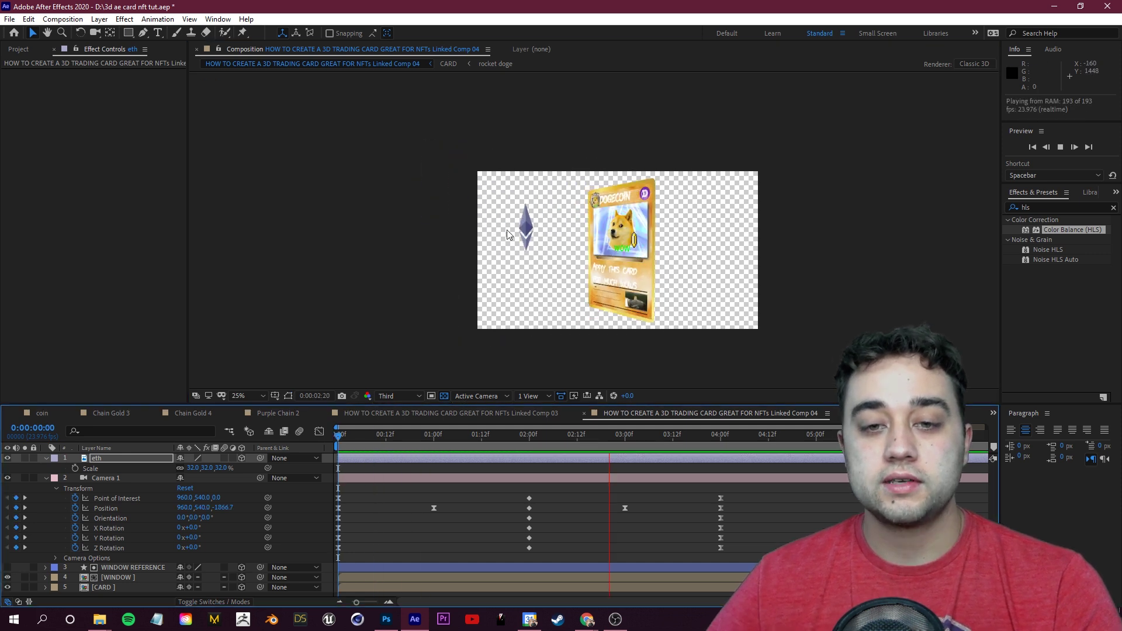
{"action": "key", "text": "space"}
{"action": "scroll", "coordinate": [599, 224], "scroll_direction": "up", "scroll_amount": 4}
{"action": "left_click_drag", "start_coordinate": [386, 253], "coordinate": [551, 256]}
{"action": "key", "text": "v"}
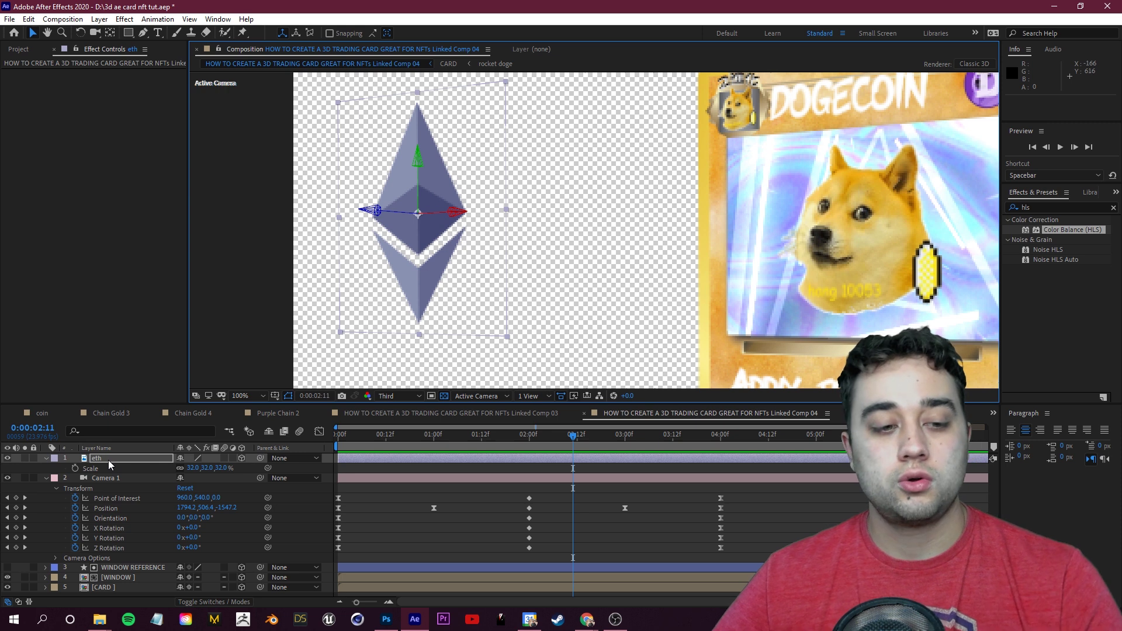
{"action": "scroll", "coordinate": [853, 254], "scroll_direction": "down", "scroll_amount": 2}
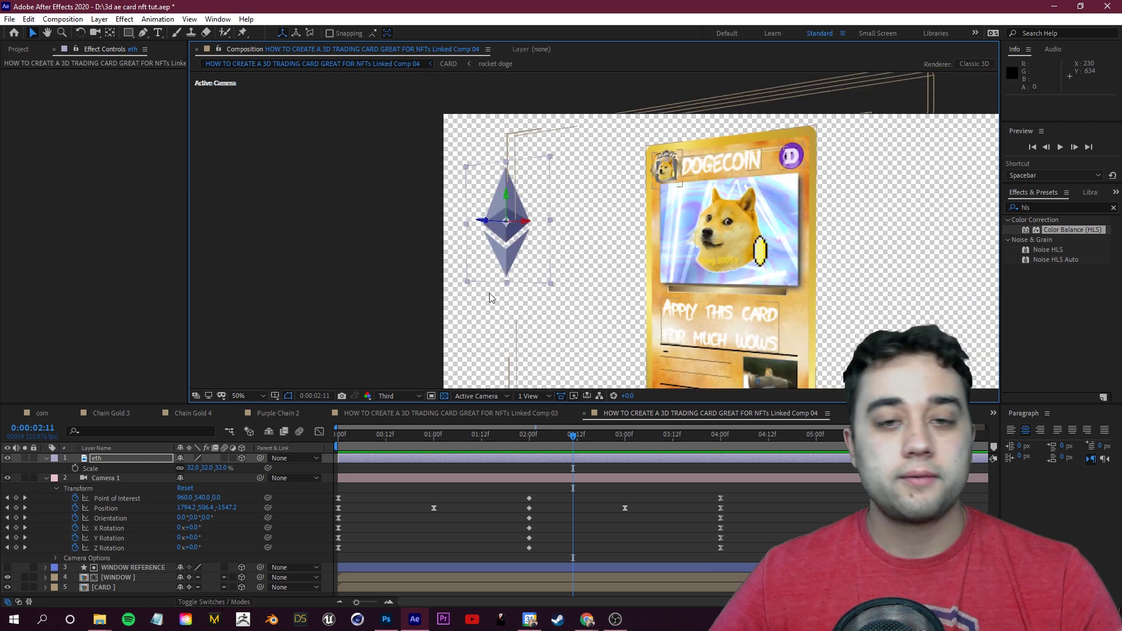
Pre-compose the eth layer as "3D ETHEREUM" with all attributes moved and make the new layer 3D.
{"action": "right_click", "coordinate": [104, 458]}
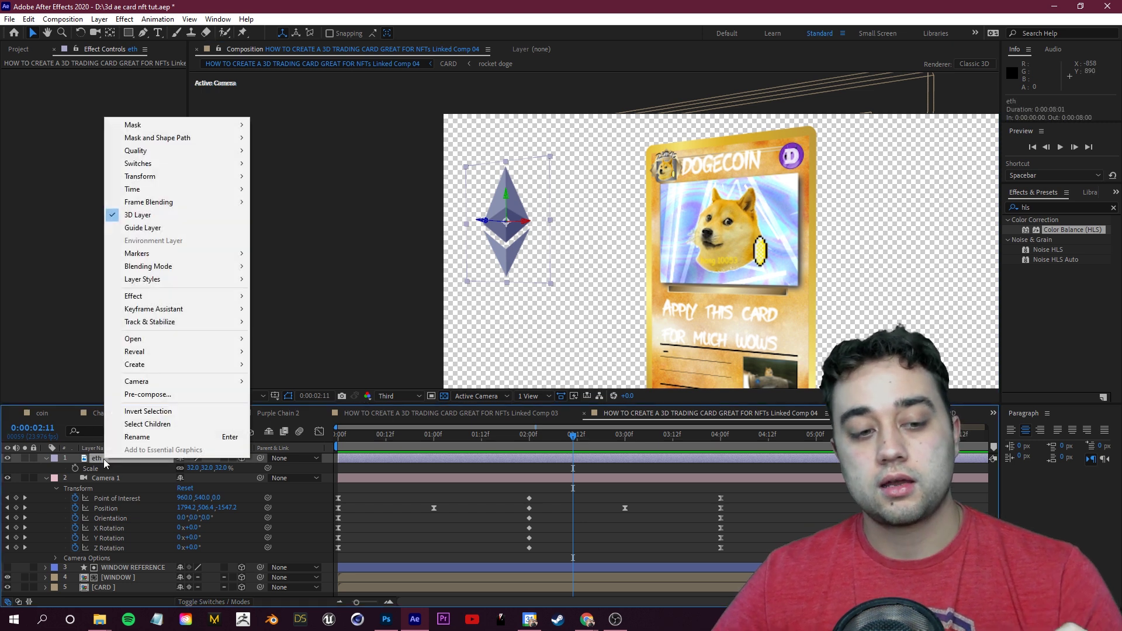
{"action": "left_click", "coordinate": [148, 395]}
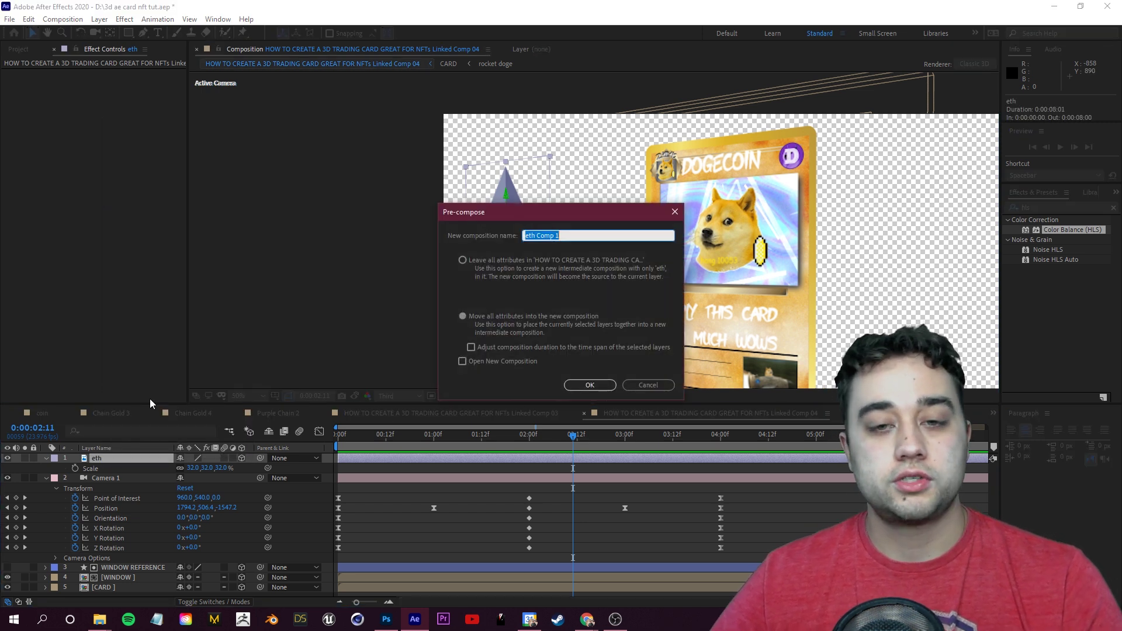
{"action": "type", "text": "3D ETHEREUM"}
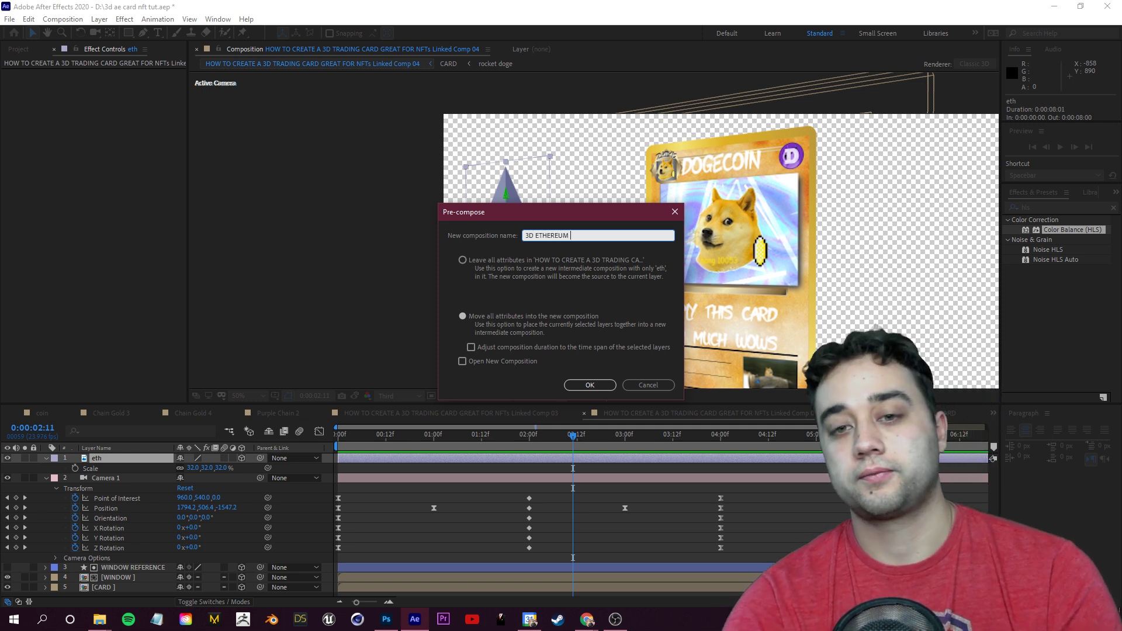
{"action": "left_click", "coordinate": [611, 386]}
{"action": "left_click_drag", "start_coordinate": [576, 437], "coordinate": [563, 456]}
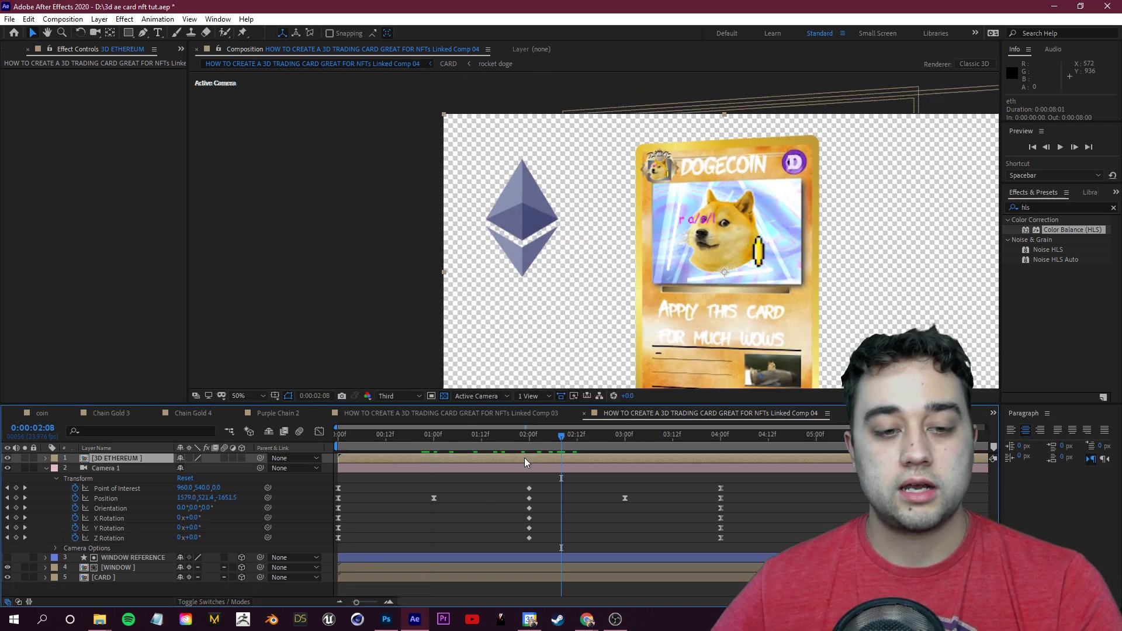
{"action": "left_click", "coordinate": [241, 458]}
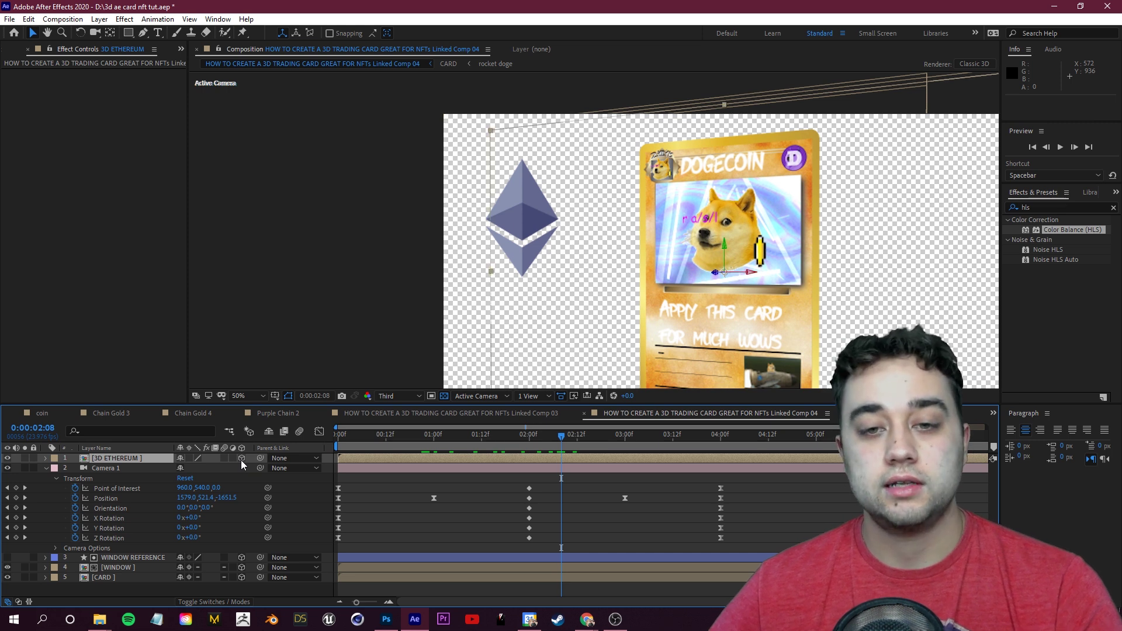
Scrub through the camera orbit to check how the 3D ETHEREUM layer moves beside the card.
{"action": "left_click", "coordinate": [556, 447]}
{"action": "mouse_move", "coordinate": [557, 447]}
{"action": "left_mouse_down"}
{"action": "mouse_move", "coordinate": [654, 449]}
{"action": "mouse_move", "coordinate": [557, 449]}
{"action": "left_mouse_up"}
{"action": "key", "text": "shift+Page_Up"}
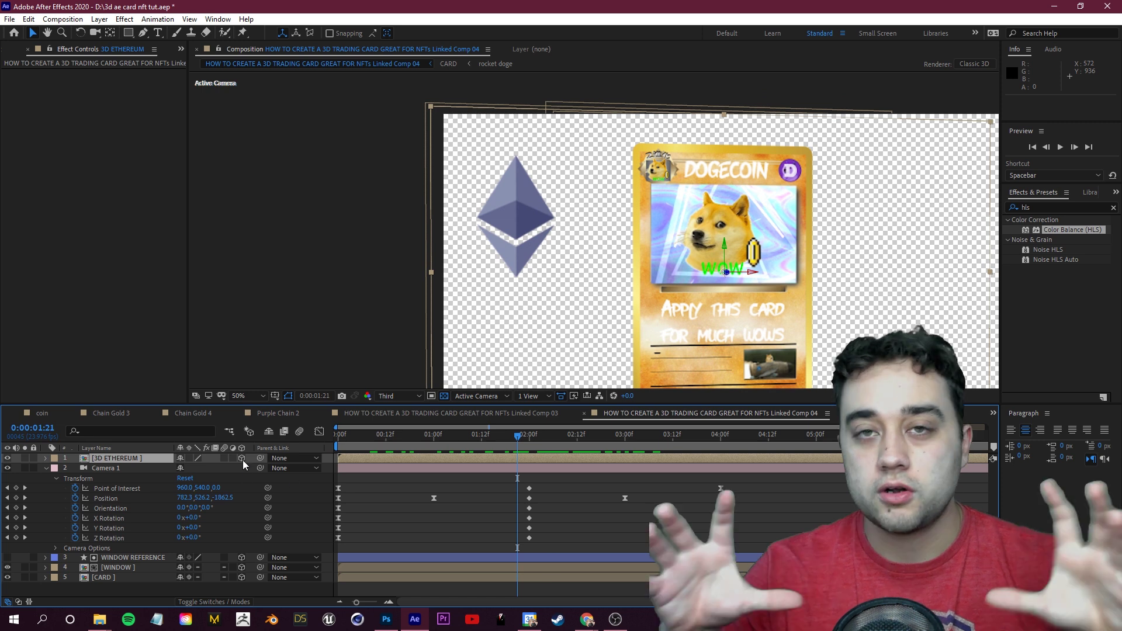
{"action": "key", "text": "shift+Page_Down"}
{"action": "key", "text": "shift+Page_Down"}
{"action": "key", "text": "shift+Page_Down"}
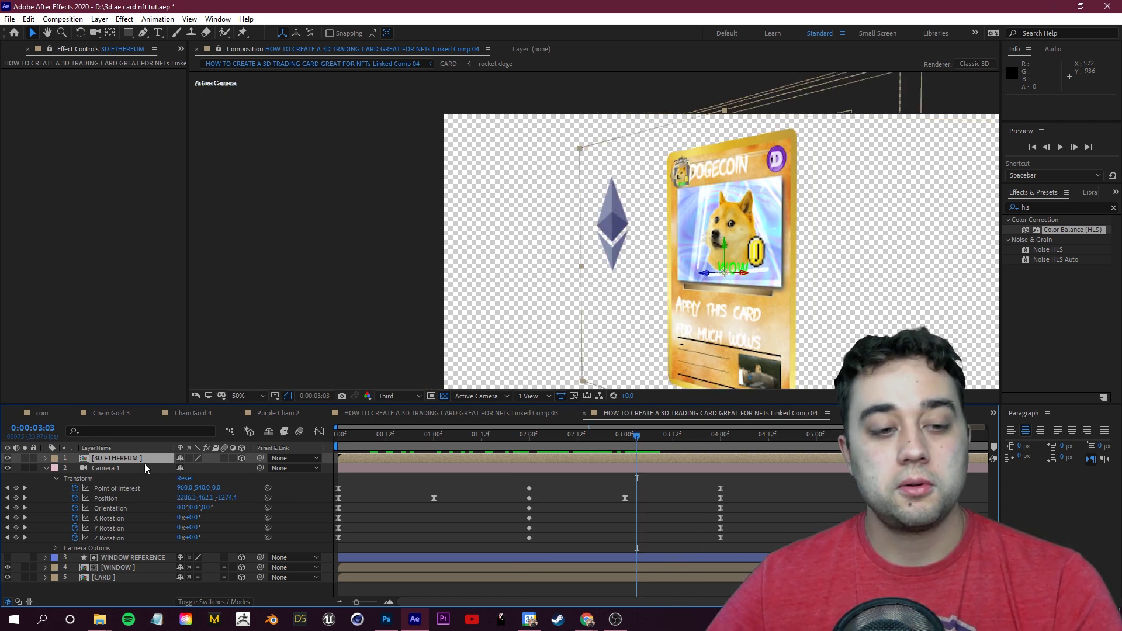
Open the 3D ETHEREUM composition and separate the eth layer's Position into X, Y and Z dimensions.
{"action": "double_click", "coordinate": [129, 458]}
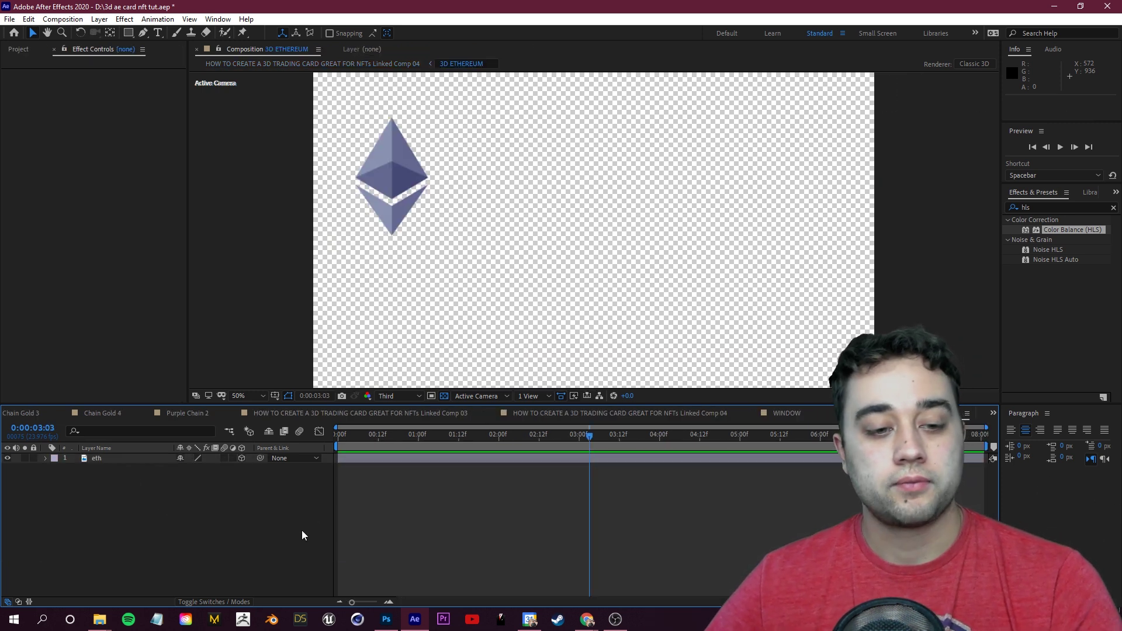
{"action": "left_click", "coordinate": [107, 462]}
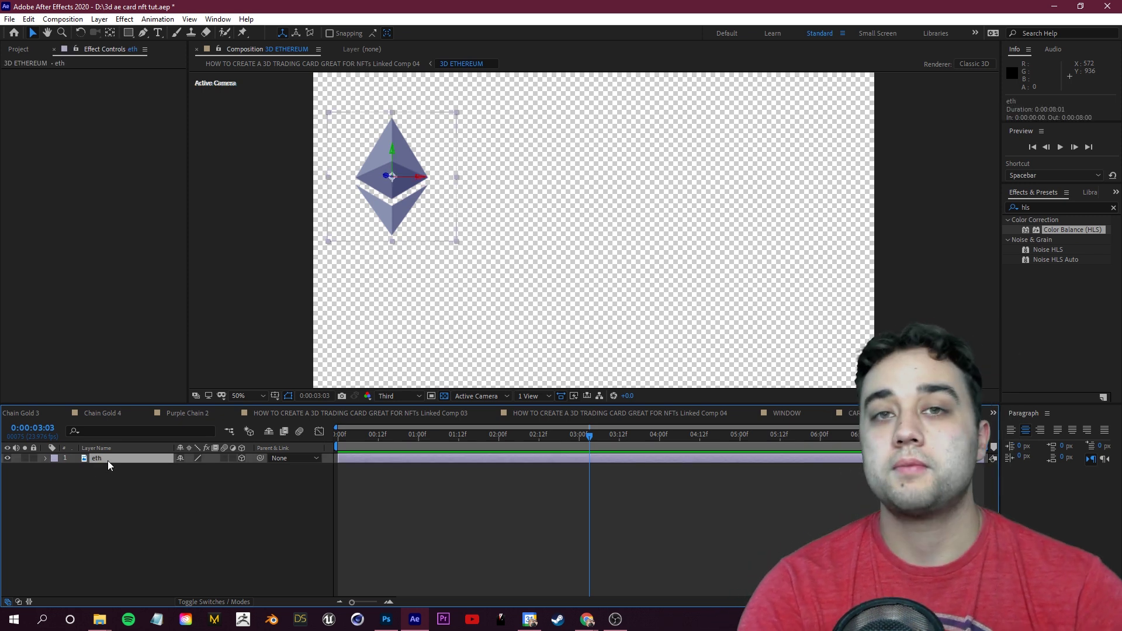
{"action": "key", "text": "p"}
{"action": "right_click", "coordinate": [99, 470]}
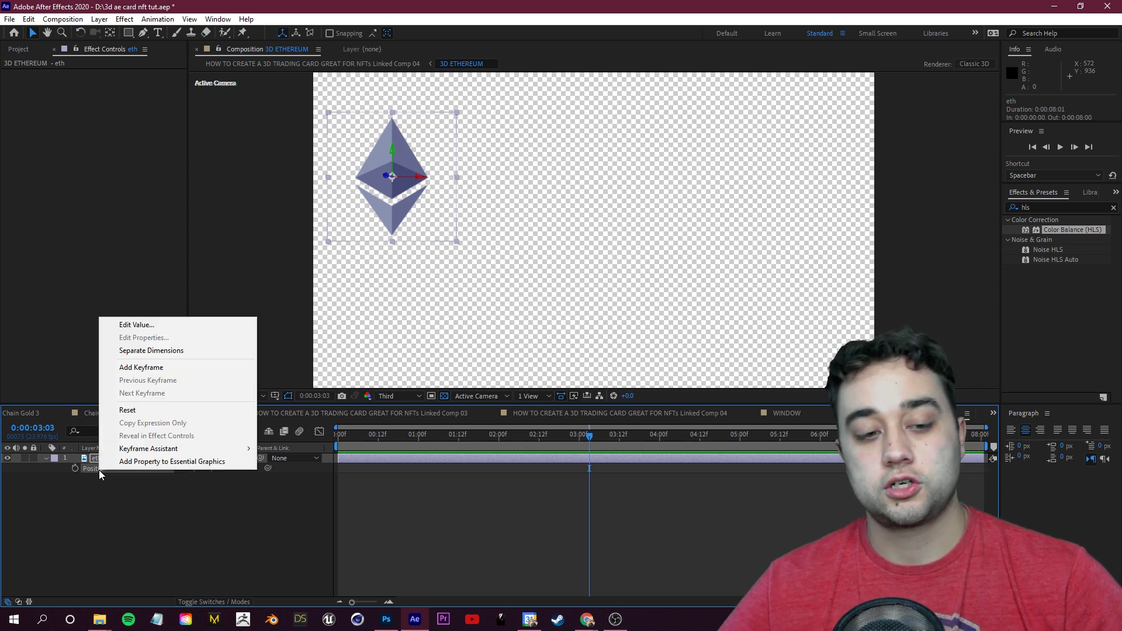
{"action": "left_click", "coordinate": [170, 352]}
{"action": "left_click", "coordinate": [105, 513]}
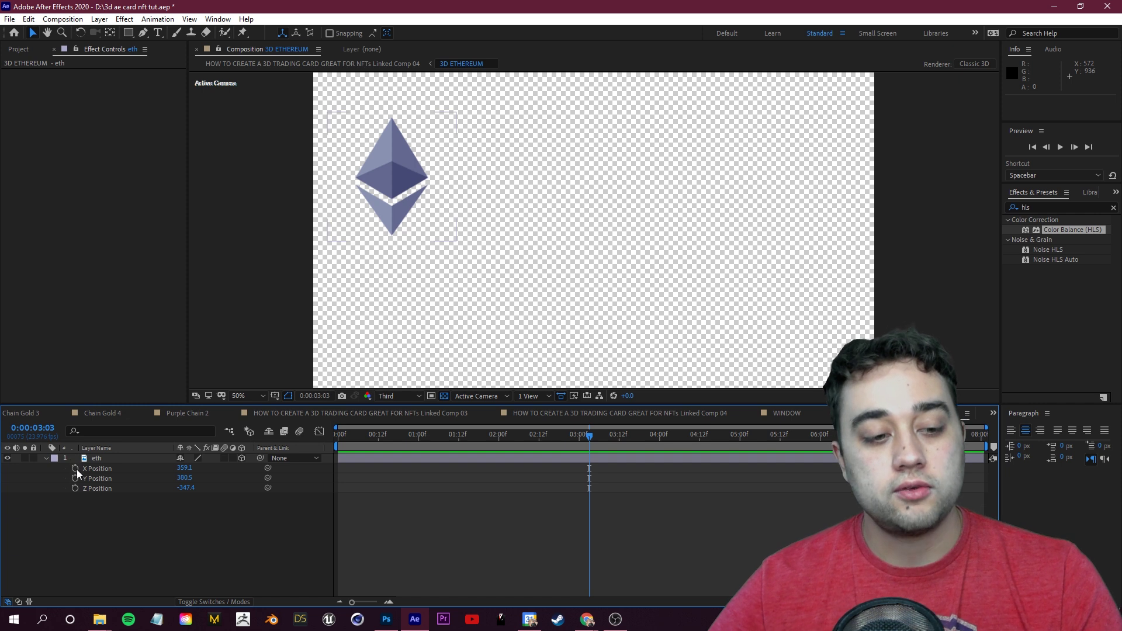
Add the expression "index" to the eth layer's Z Position.
{"action": "key", "text": "Home"}
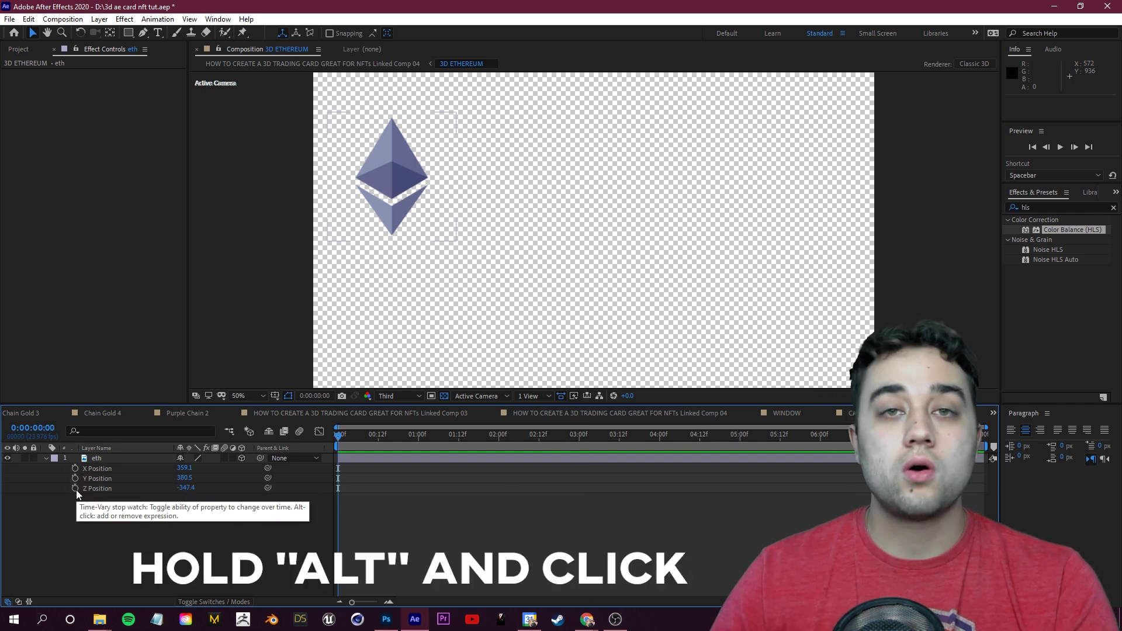
{"action": "left_click", "coordinate": [75, 489], "text": "alt"}
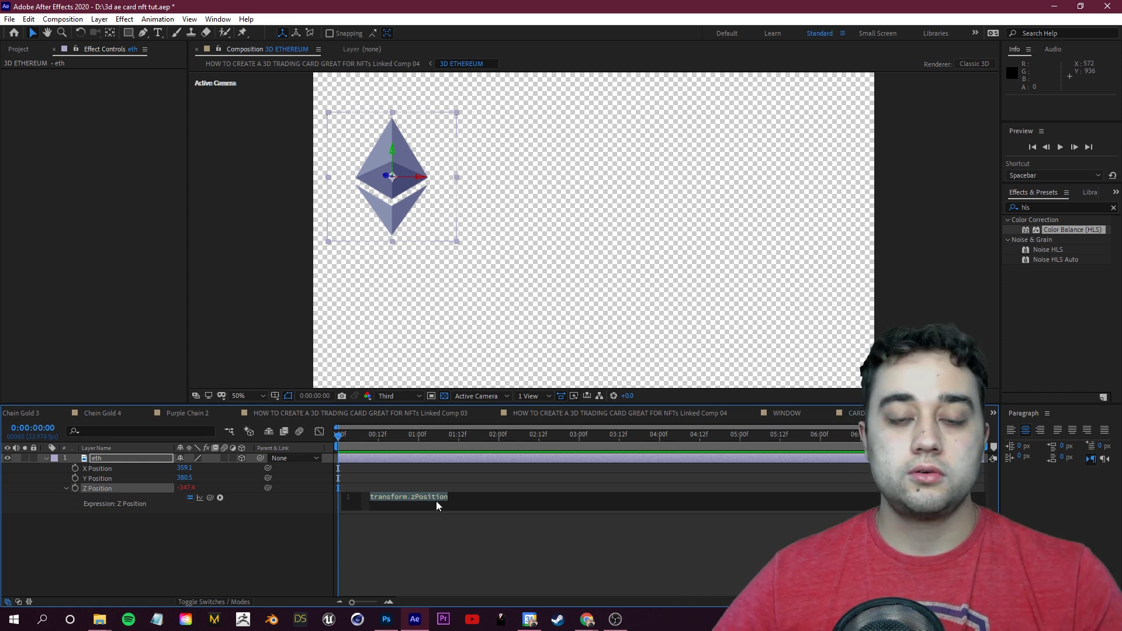
{"action": "type", "text": "index"}
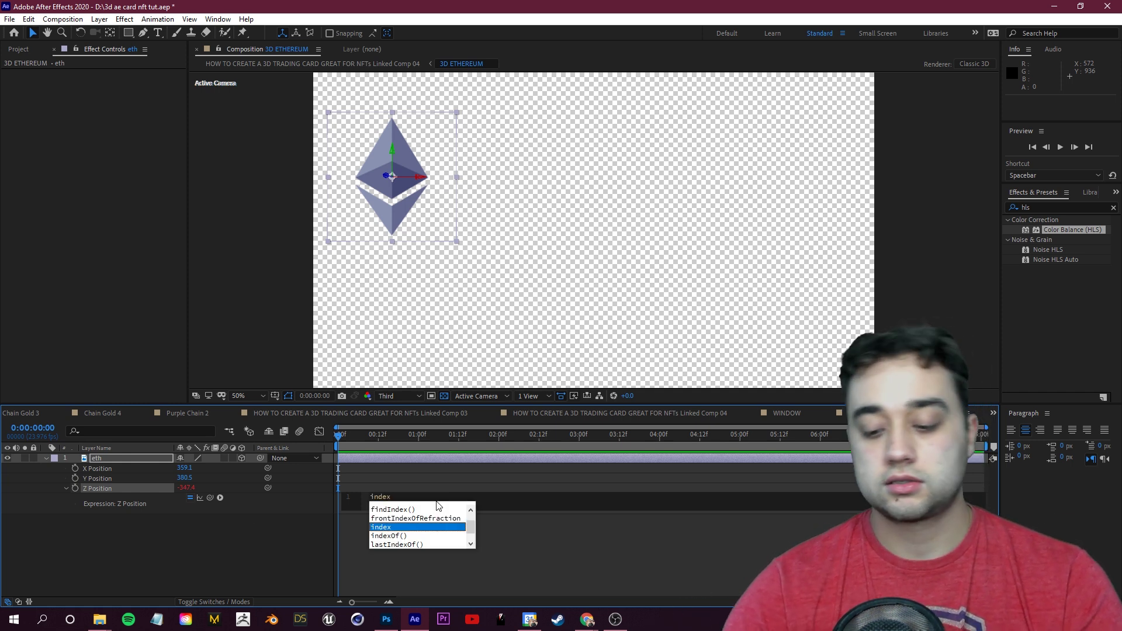
{"action": "left_click", "coordinate": [437, 500]}
{"action": "left_click", "coordinate": [506, 554]}
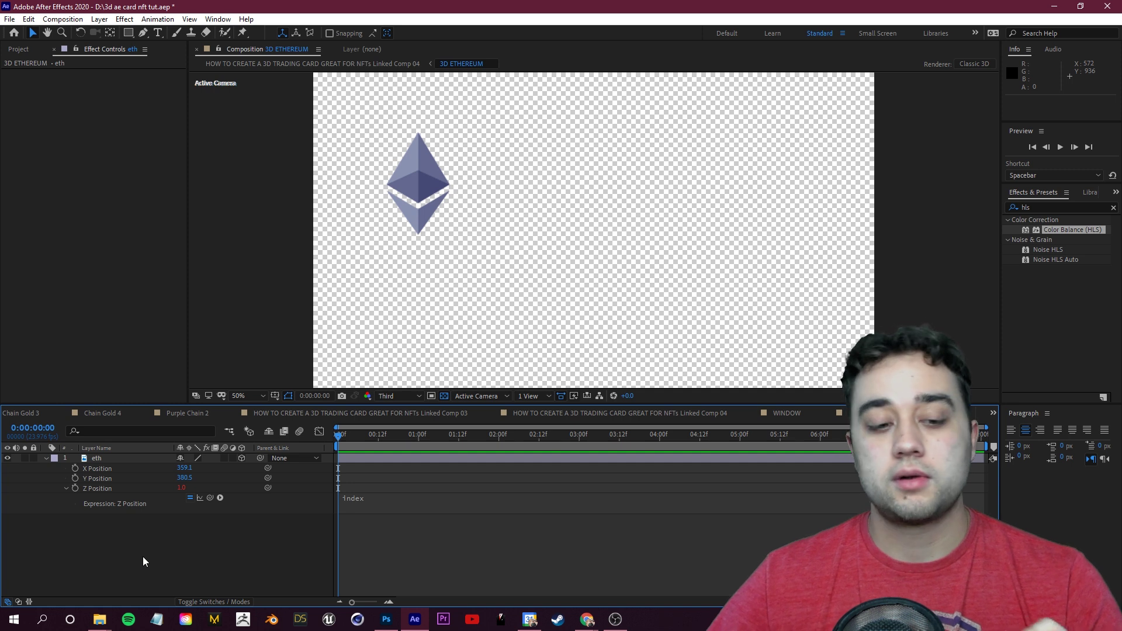
Add a 35mm two-node camera named Camera 1 and orbit it to view the eth layer from the side.
{"action": "right_click", "coordinate": [99, 543]}
{"action": "mouse_move", "coordinate": [177, 421]}
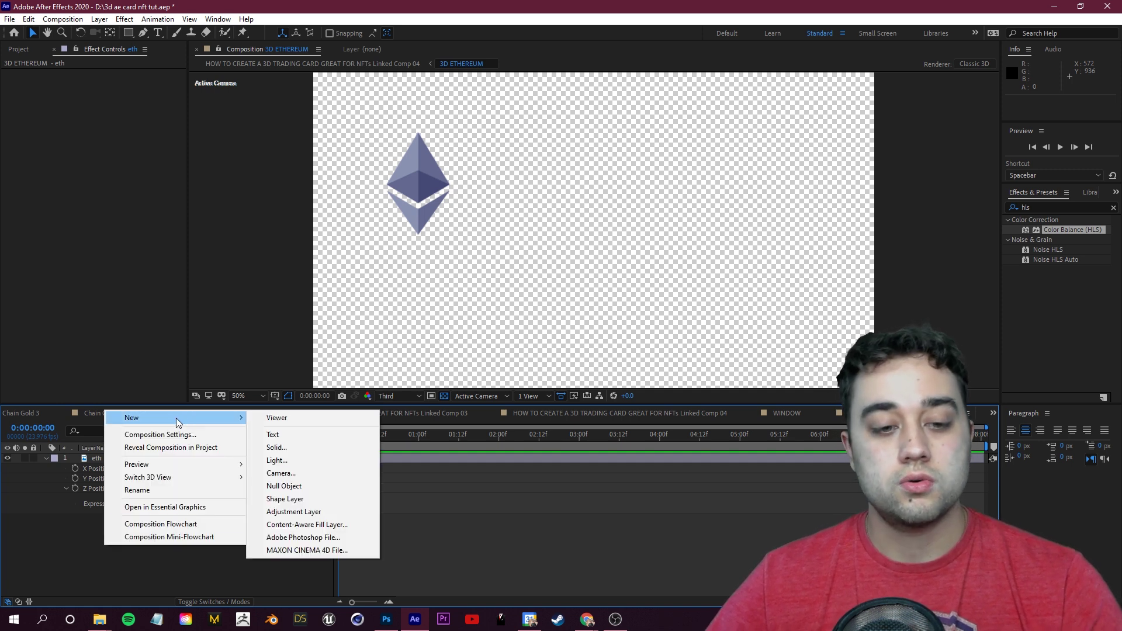
{"action": "left_click", "coordinate": [281, 473]}
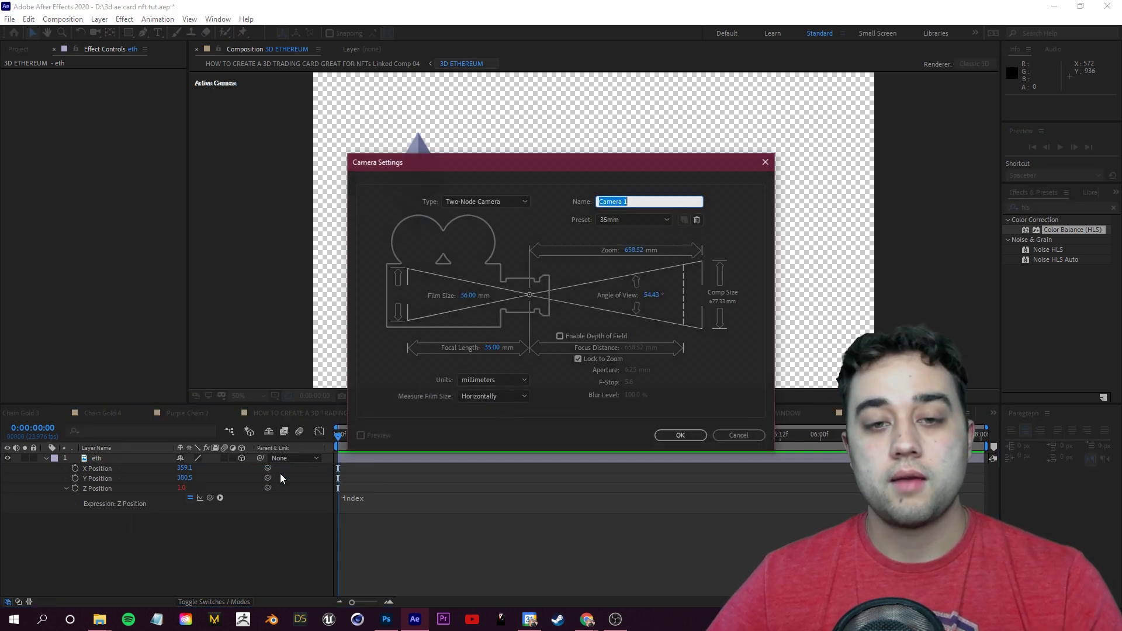
{"action": "left_click", "coordinate": [681, 436]}
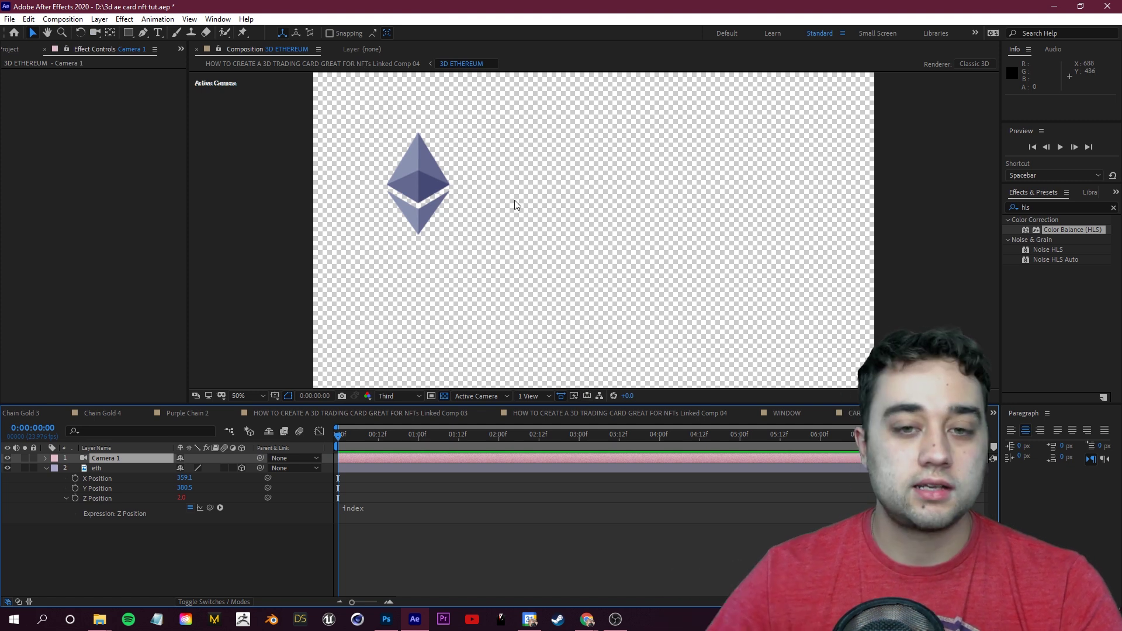
{"action": "key", "text": "c"}
{"action": "left_click_drag", "start_coordinate": [555, 193], "coordinate": [494, 198]}
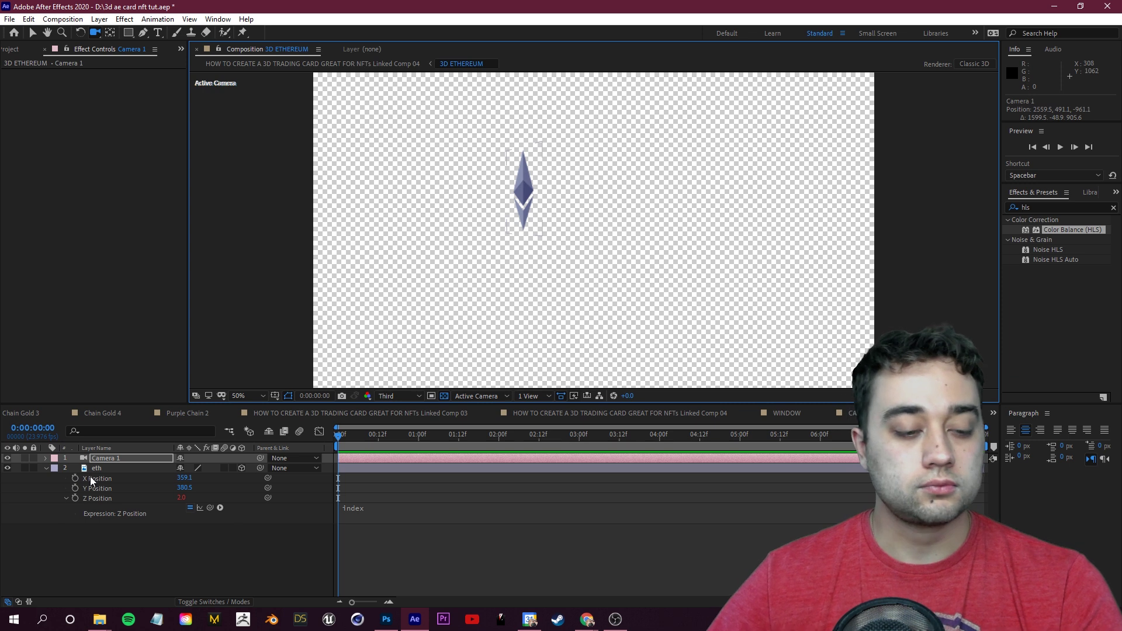
Apply Brightness & Contrast to the eth layer with Brightness -39 and Contrast 76.
{"action": "left_click", "coordinate": [100, 468]}
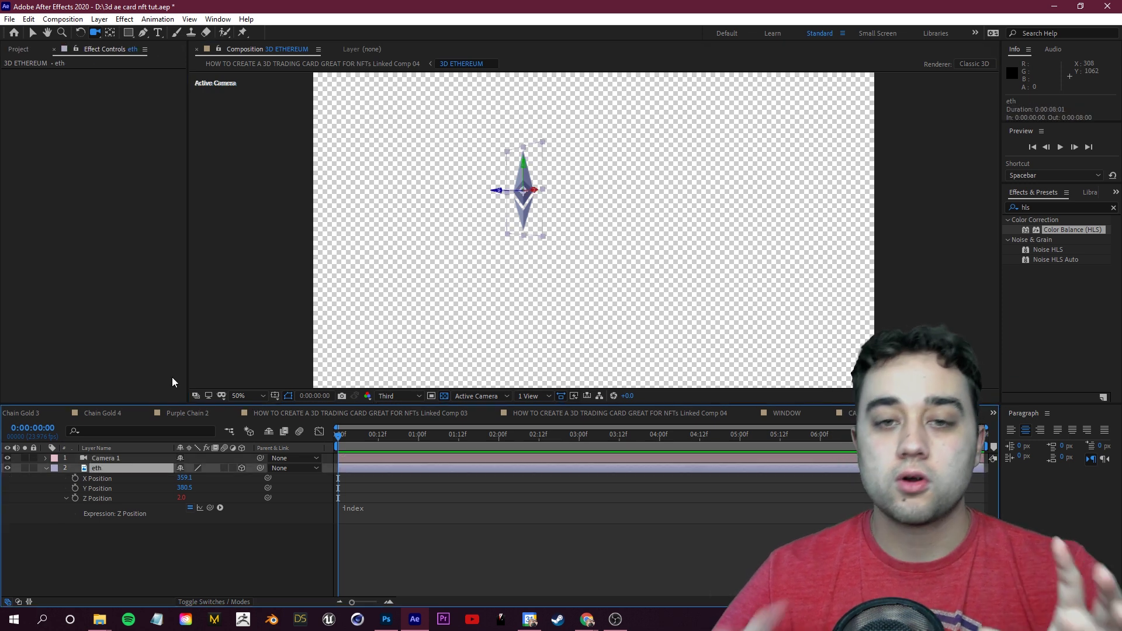
{"action": "left_click", "coordinate": [1042, 207]}
{"action": "type", "text": "brightness"}
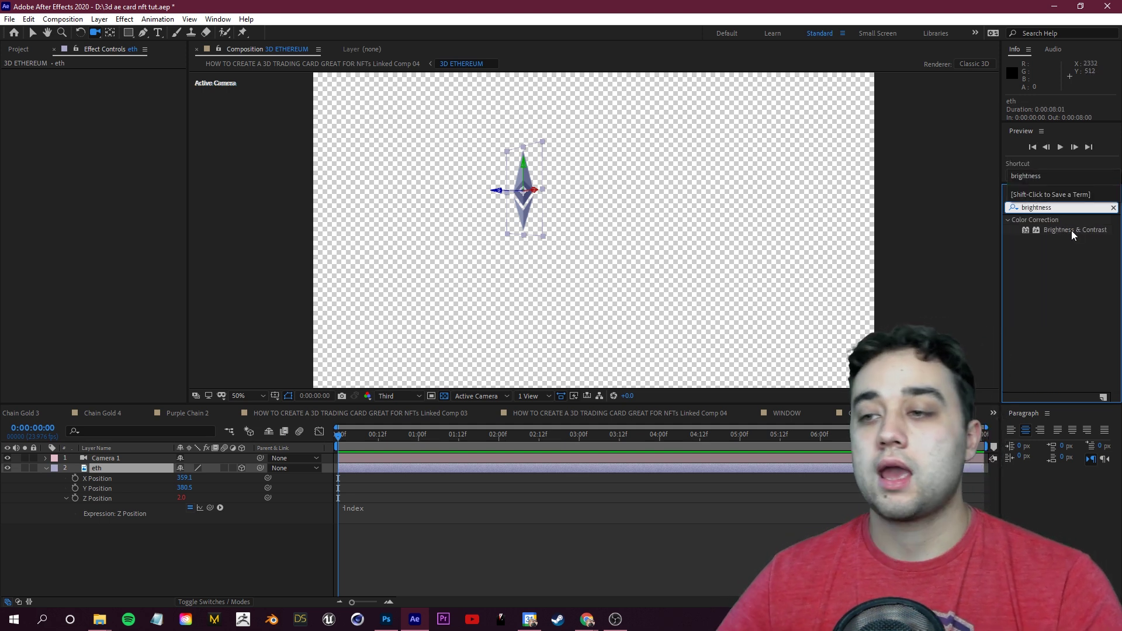
{"action": "left_click_drag", "start_coordinate": [1073, 235], "coordinate": [121, 467]}
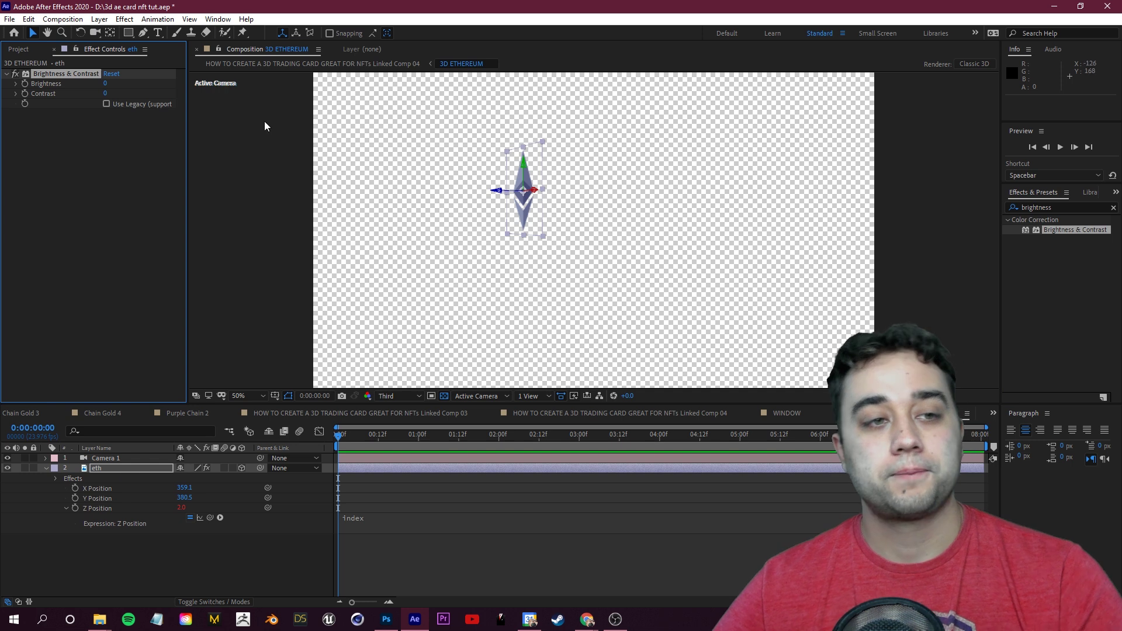
{"action": "left_click_drag", "start_coordinate": [105, 84], "coordinate": [141, 93]}
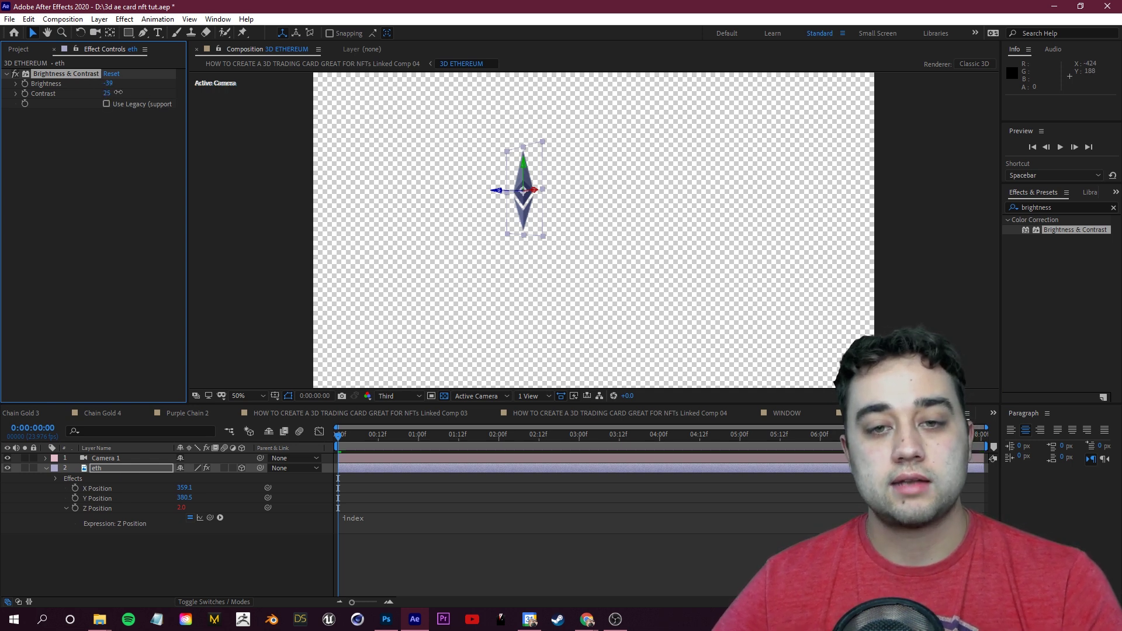
Duplicate the eth layer 18 times, up to eth 19, to build up the logo's thickness.
{"action": "left_click", "coordinate": [115, 470]}
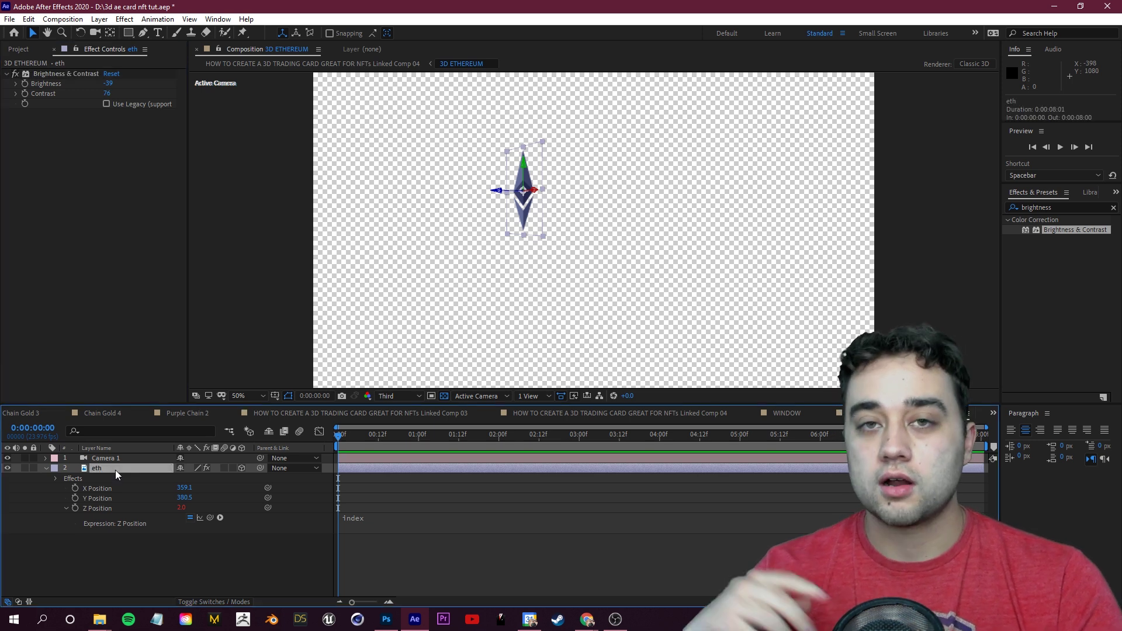
{"action": "key", "text": "ctrl+d"}
{"action": "key", "text": "ctrl+d"}
{"action": "key", "text": "ctrl+d"}
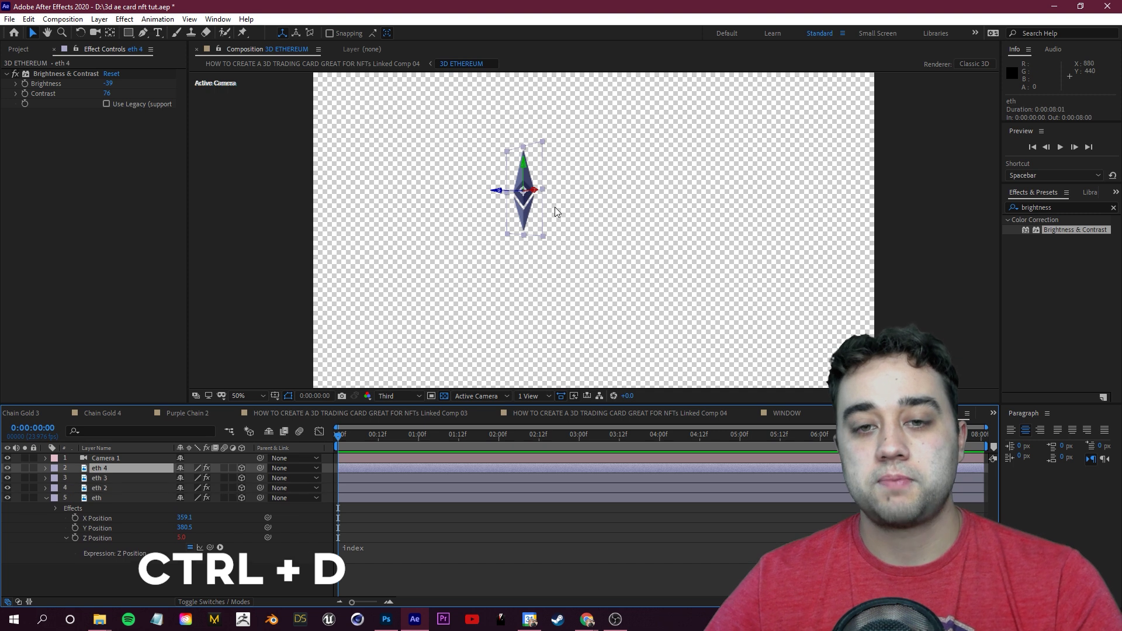
{"action": "key", "text": "ctrl+d"}
{"action": "key", "text": "ctrl+d"}
{"action": "key", "text": "ctrl+d"}
{"action": "key", "text": "ctrl+d"}
{"action": "scroll", "coordinate": [535, 171], "scroll_direction": "up", "scroll_amount": 3}
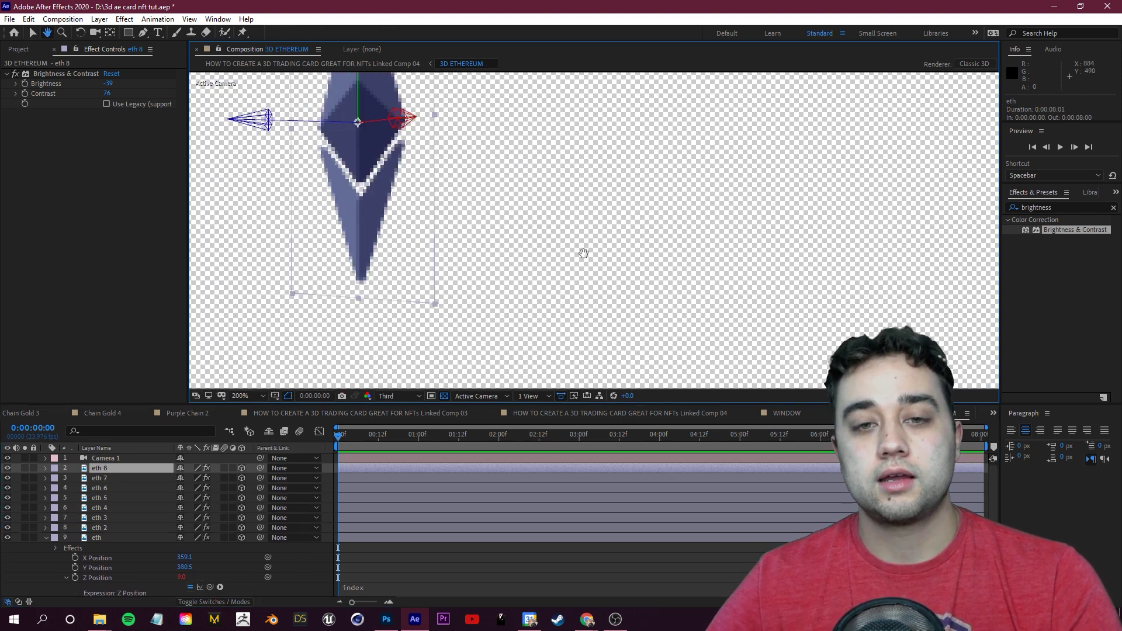
{"action": "left_click_drag", "start_coordinate": [583, 253], "coordinate": [611, 301]}
{"action": "key", "text": "ctrl+d"}
{"action": "key", "text": "ctrl+d"}
{"action": "key", "text": "ctrl+d"}
{"action": "key", "text": "ctrl+d"}
{"action": "key", "text": "ctrl+d"}
{"action": "key", "text": "ctrl+d"}
{"action": "key", "text": "ctrl+d"}
{"action": "key", "text": "ctrl+d"}
{"action": "key", "text": "ctrl+d"}
{"action": "key", "text": "ctrl+d"}
{"action": "key", "text": "ctrl+d"}
{"action": "scroll", "coordinate": [598, 234], "scroll_direction": "down", "scroll_amount": 2}
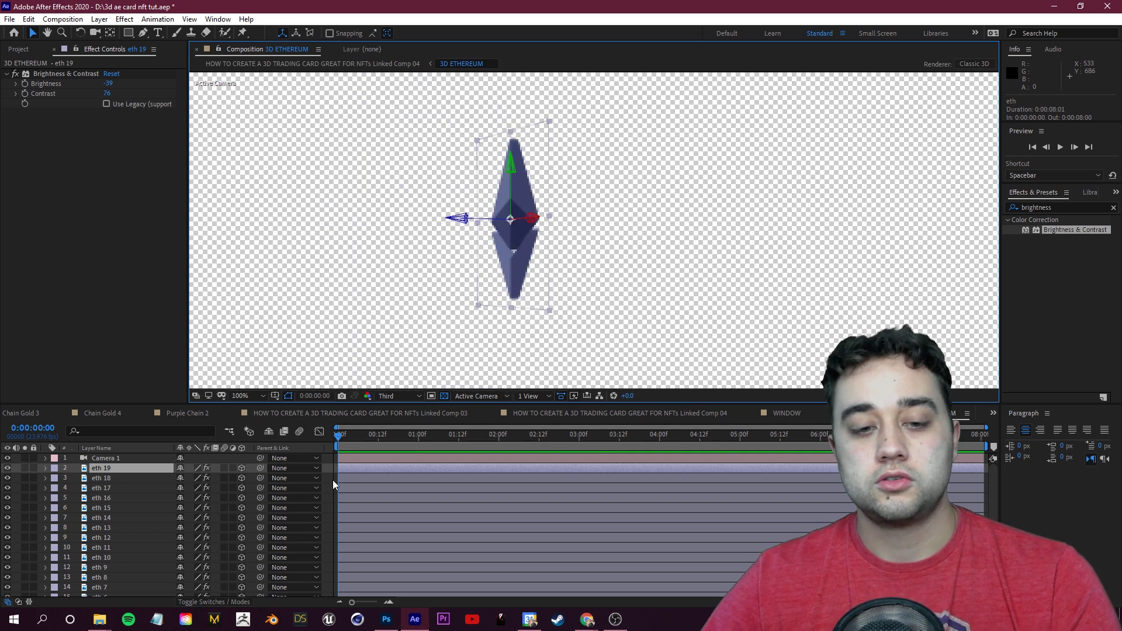
Orbit around the stacked logo and remove the Brightness & Contrast effect from the front layer, eth 19.
{"action": "scroll", "coordinate": [508, 297], "scroll_direction": "down", "scroll_amount": 5}
{"action": "scroll", "coordinate": [552, 261], "scroll_direction": "up", "scroll_amount": 5}
{"action": "key", "text": "c"}
{"action": "left_click_drag", "start_coordinate": [602, 257], "coordinate": [736, 253]}
{"action": "scroll", "coordinate": [736, 253], "scroll_direction": "down", "scroll_amount": 4}
{"action": "left_click", "coordinate": [103, 469]}
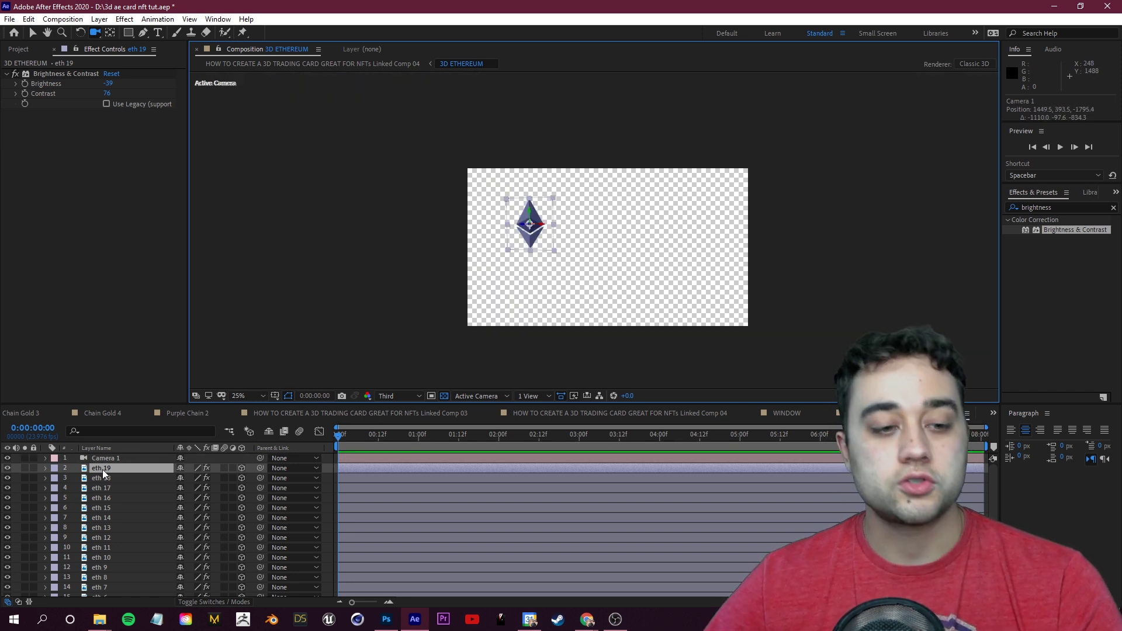
{"action": "left_click", "coordinate": [120, 538]}
{"action": "left_click", "coordinate": [108, 469]}
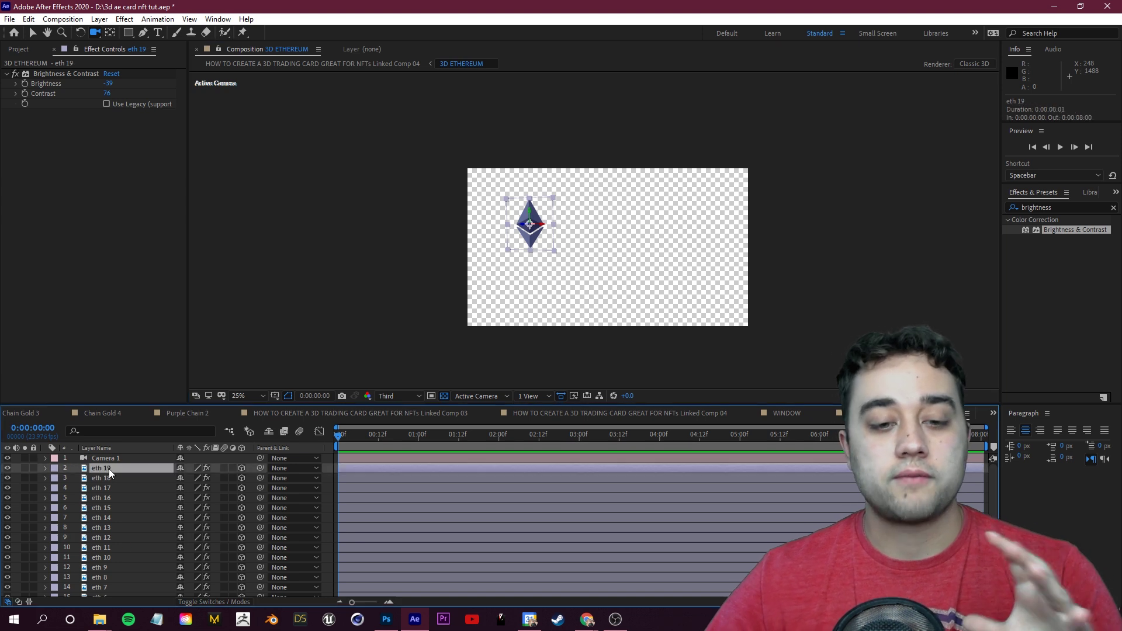
{"action": "left_click", "coordinate": [64, 74]}
{"action": "key", "text": "Delete"}
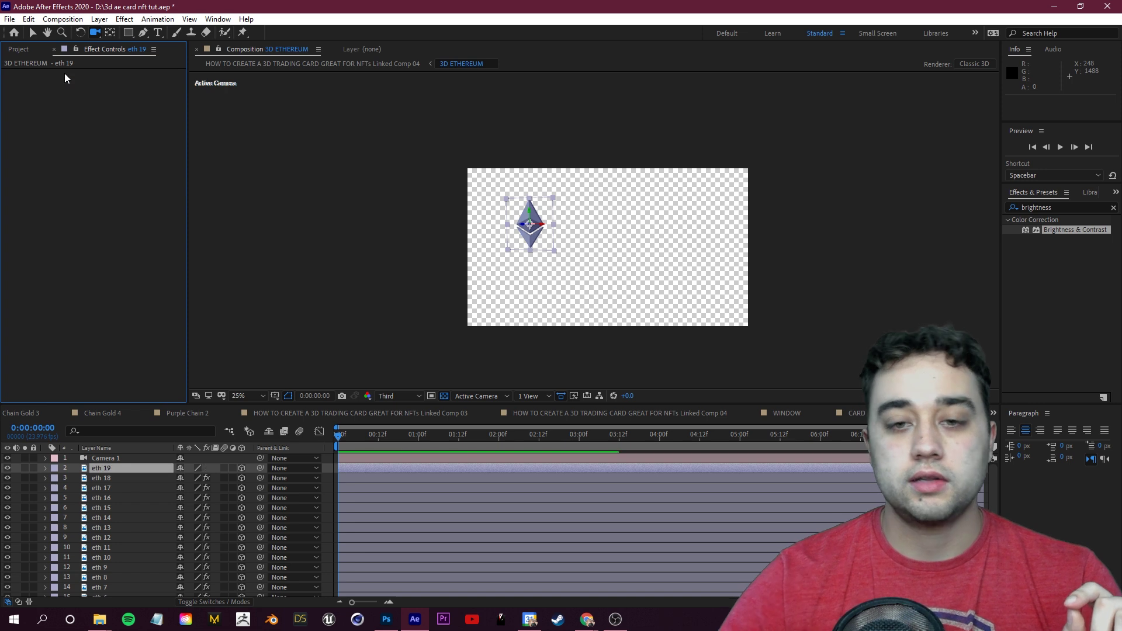
Inspect the logo's darkened sides at 100% and delete Camera 1 from the 3D ETHEREUM composition.
{"action": "key", "text": "slash"}
{"action": "left_click_drag", "start_coordinate": [621, 226], "coordinate": [543, 236]}
{"action": "left_click", "coordinate": [111, 459]}
{"action": "key", "text": "Delete"}
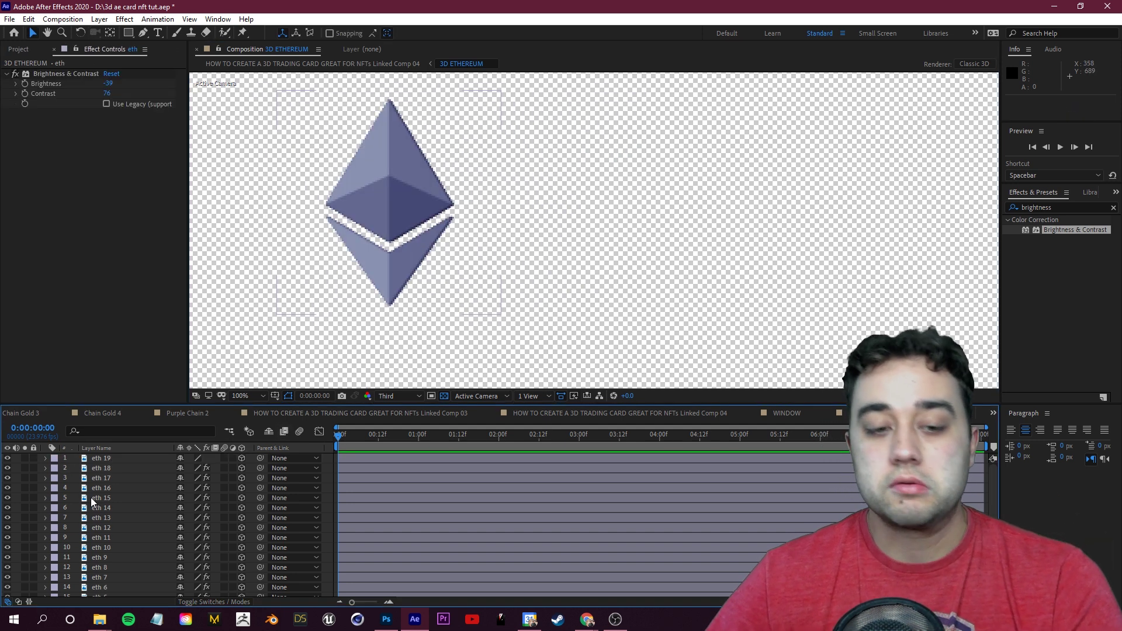
Return to the main card composition and enable Collapse Transformations on the 3D ETHEREUM layer.
{"action": "left_click", "coordinate": [707, 416]}
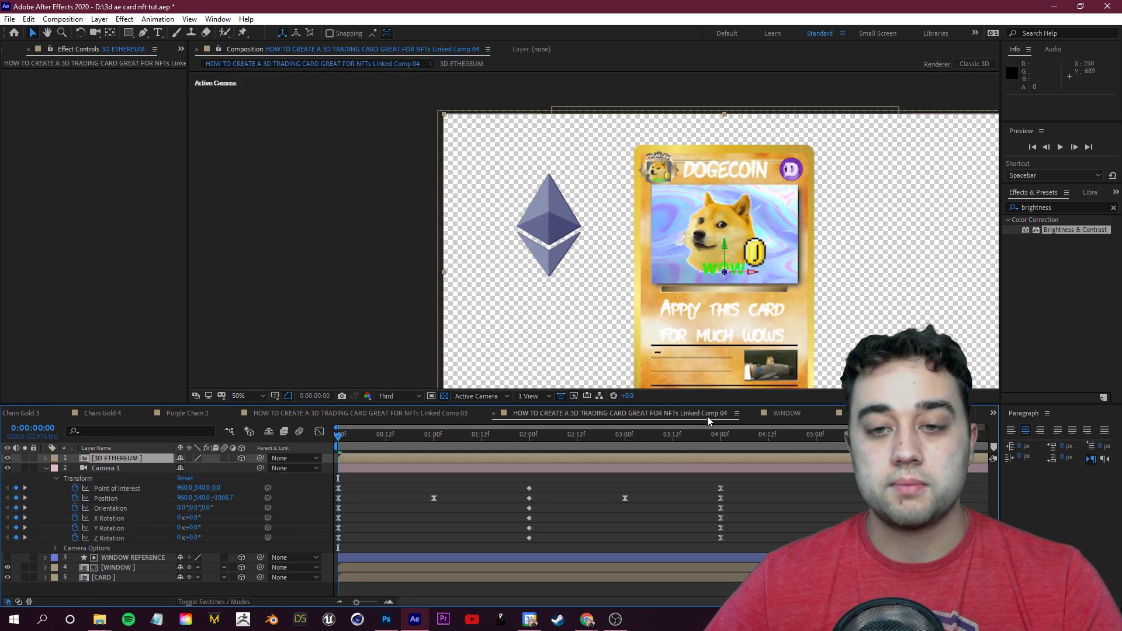
{"action": "left_click", "coordinate": [617, 435]}
{"action": "left_click_drag", "start_coordinate": [600, 447], "coordinate": [619, 439]}
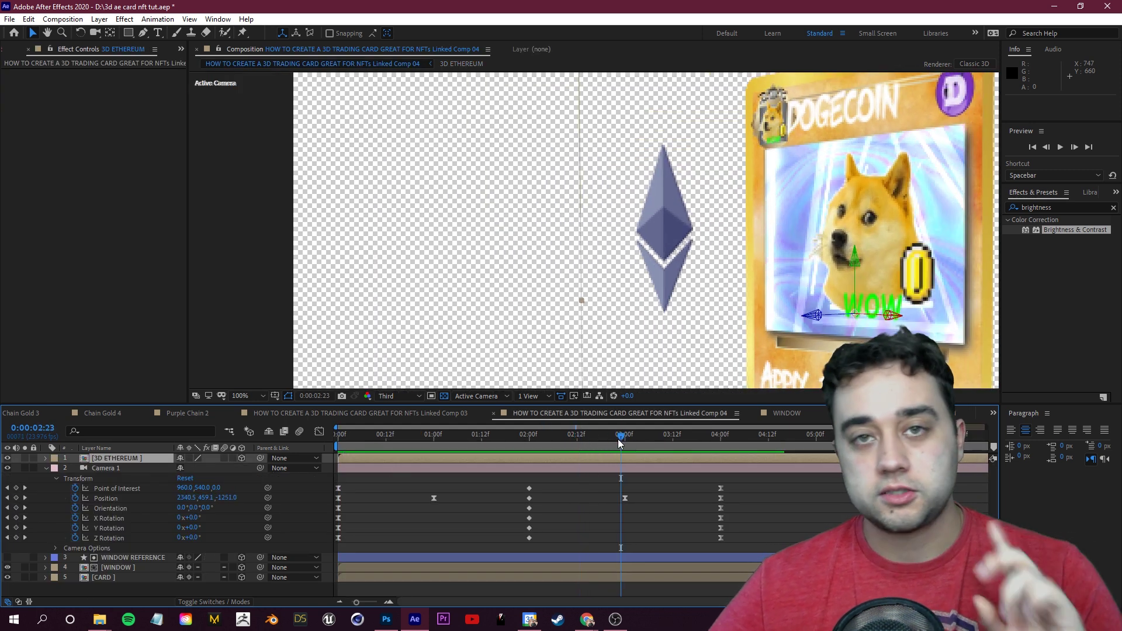
{"action": "left_click", "coordinate": [188, 458]}
{"action": "left_click", "coordinate": [189, 458]}
{"action": "left_click", "coordinate": [189, 458]}
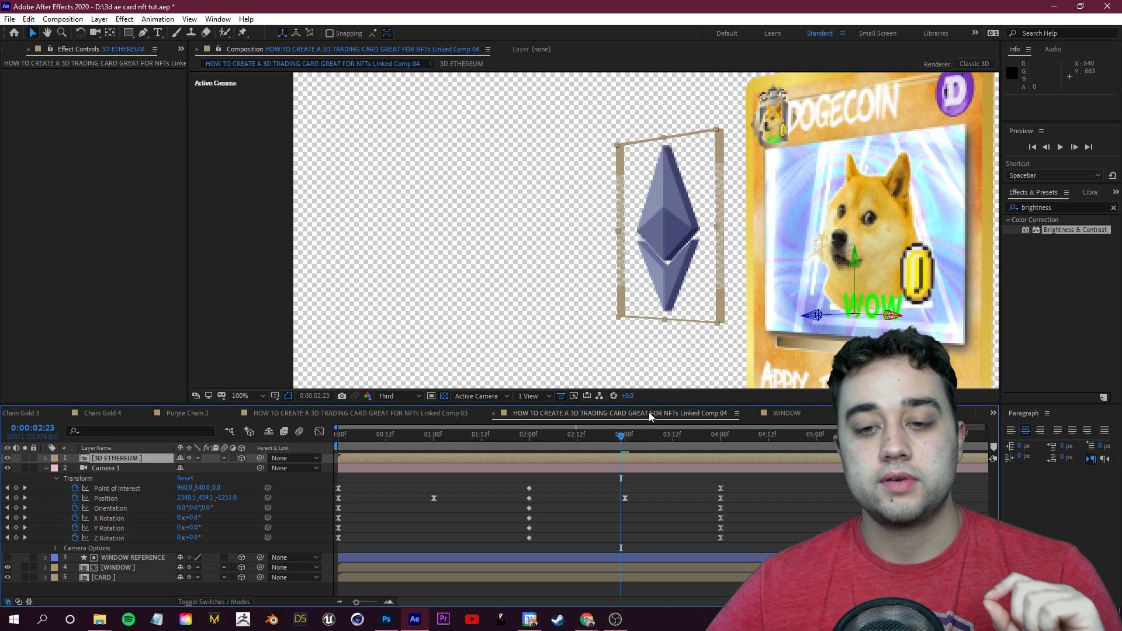
Preview the camera orbit to check the 3D Ethereum logos around the card, ending at 0:00:02:00.
{"action": "key", "text": "space"}
{"action": "scroll", "coordinate": [570, 260], "scroll_direction": "down", "scroll_amount": 2}
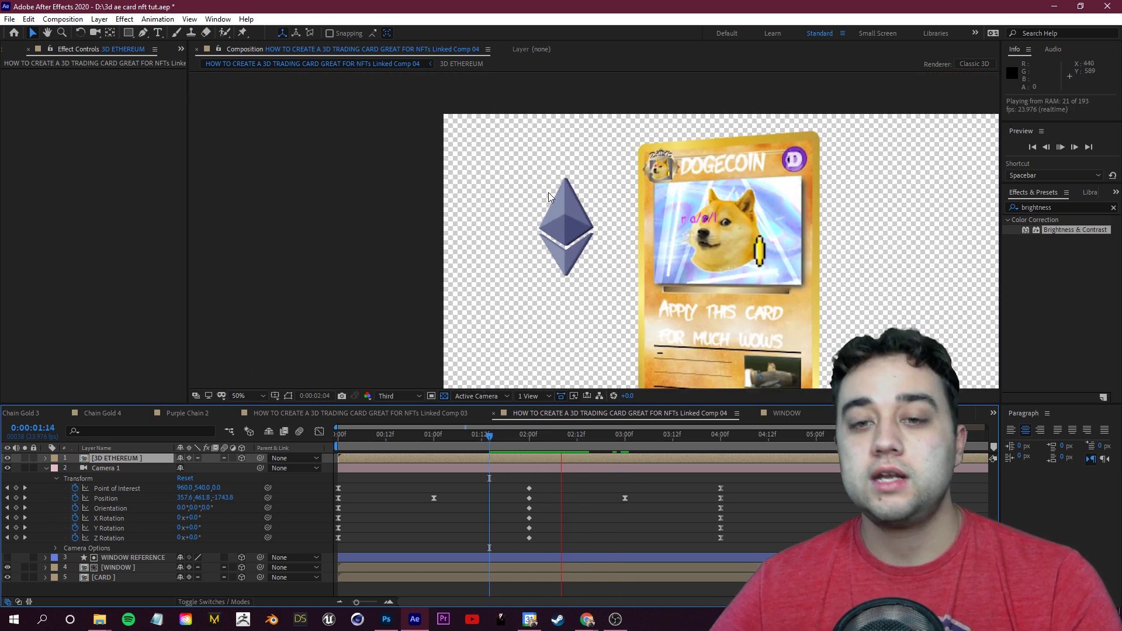
{"action": "scroll", "coordinate": [645, 266], "scroll_direction": "down", "scroll_amount": 2}
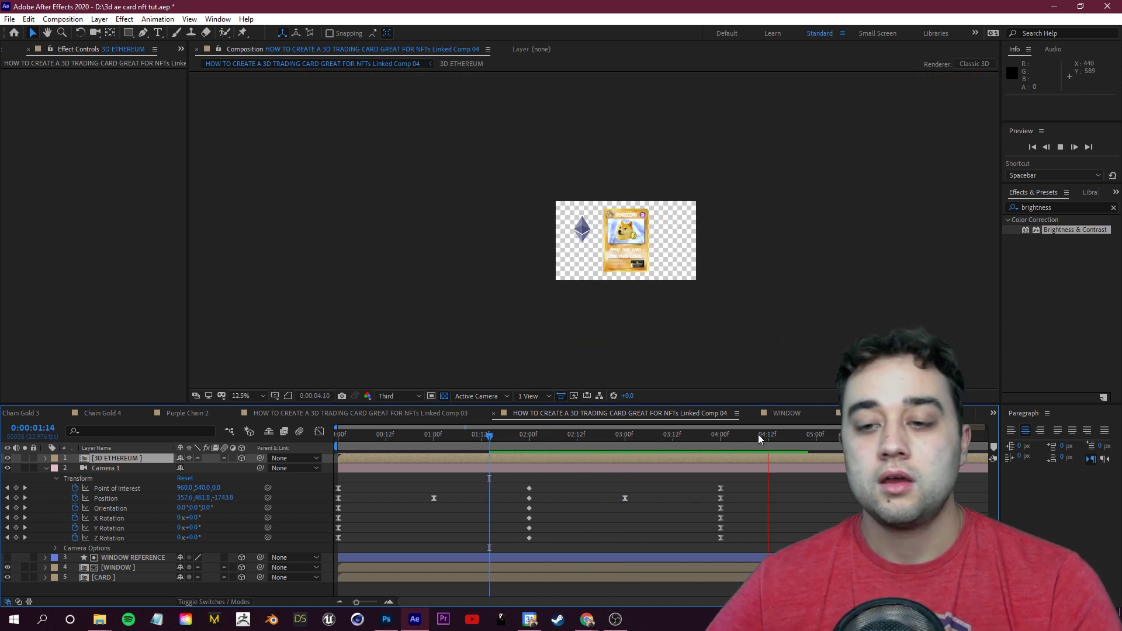
{"action": "scroll", "coordinate": [586, 246], "scroll_direction": "up", "scroll_amount": 4}
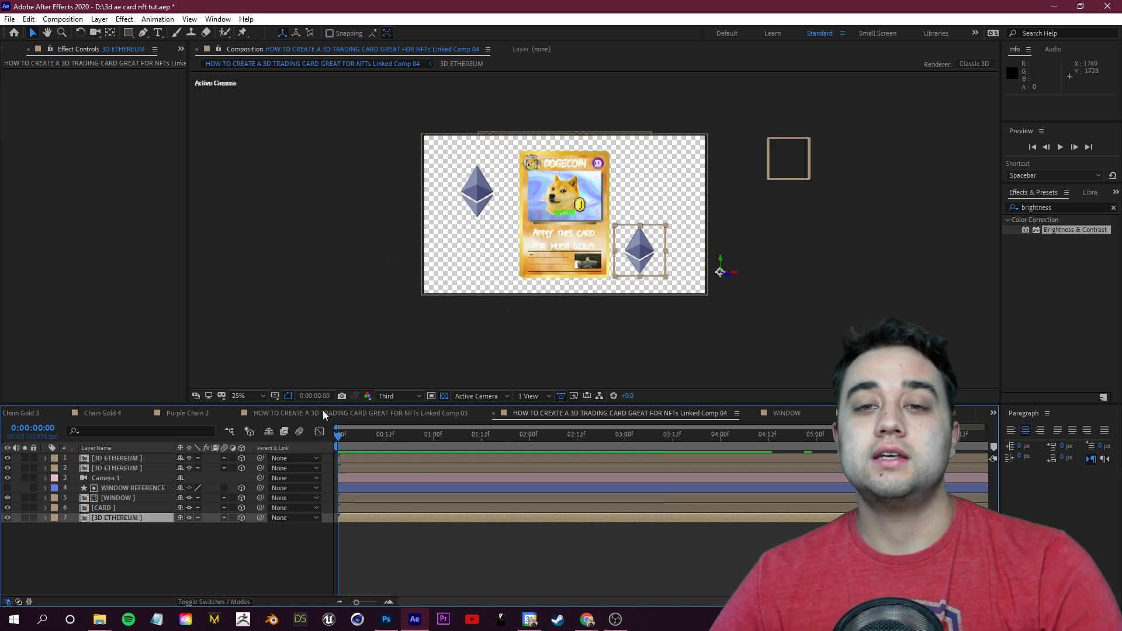
{"action": "key", "text": "space"}
{"action": "left_click_drag", "start_coordinate": [655, 438], "coordinate": [530, 423]}
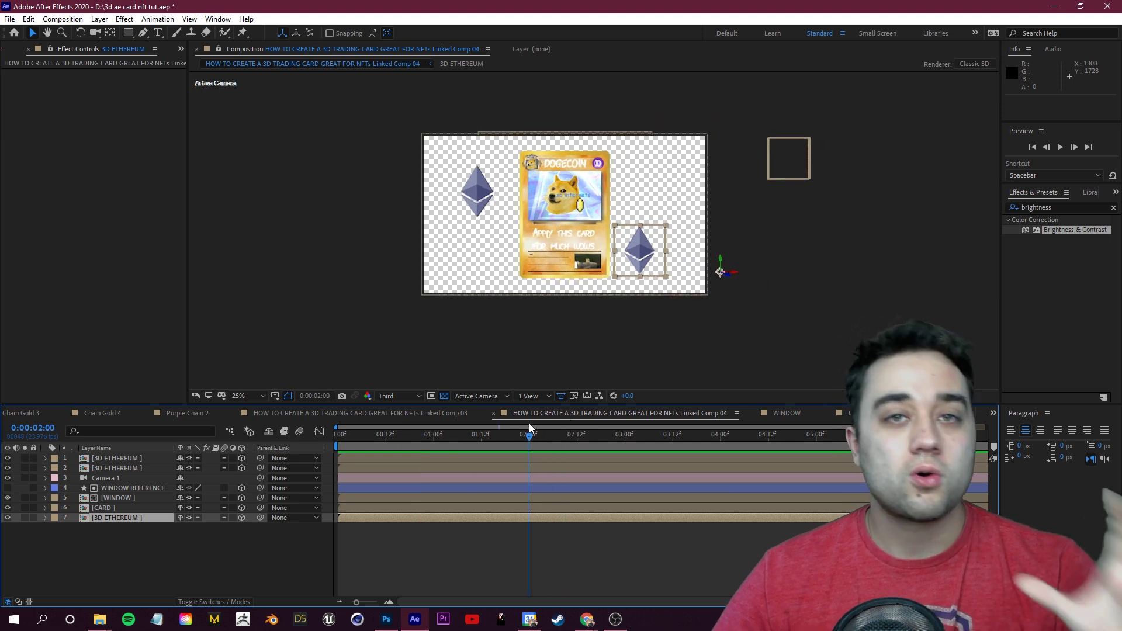
Find the Stylize Glow effect and apply it to the CARD layer.
{"action": "double_click", "coordinate": [1038, 207]}
{"action": "type", "text": "glow"}
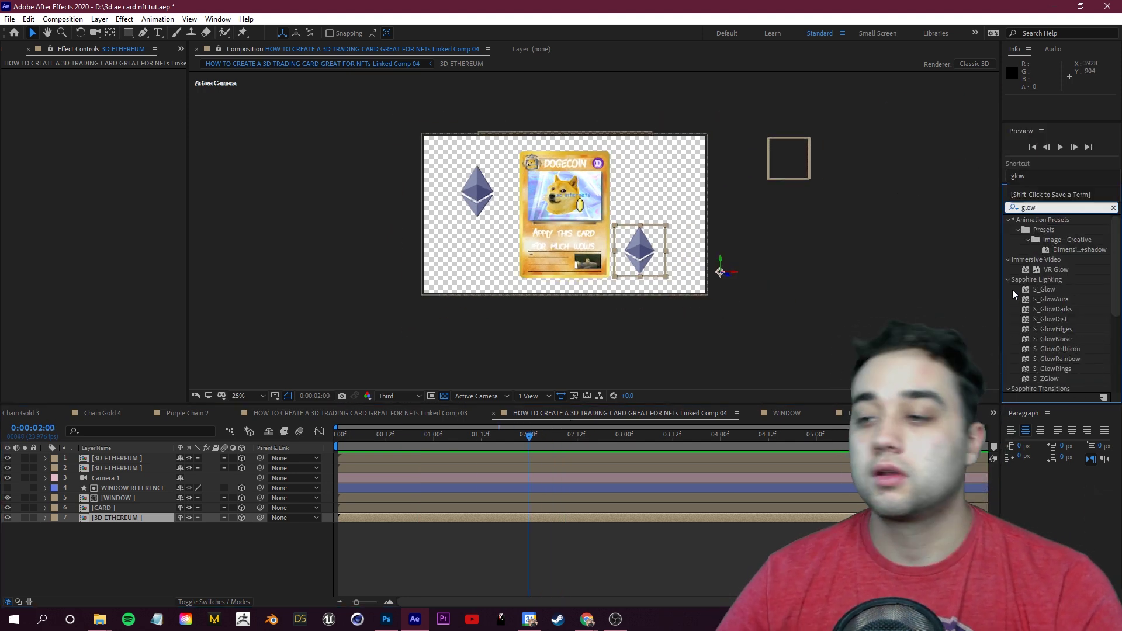
{"action": "scroll", "coordinate": [1015, 285], "scroll_direction": "down", "scroll_amount": 3}
{"action": "left_click_drag", "start_coordinate": [1050, 366], "coordinate": [110, 512]}
{"action": "scroll", "coordinate": [622, 273], "scroll_direction": "up", "scroll_amount": 2}
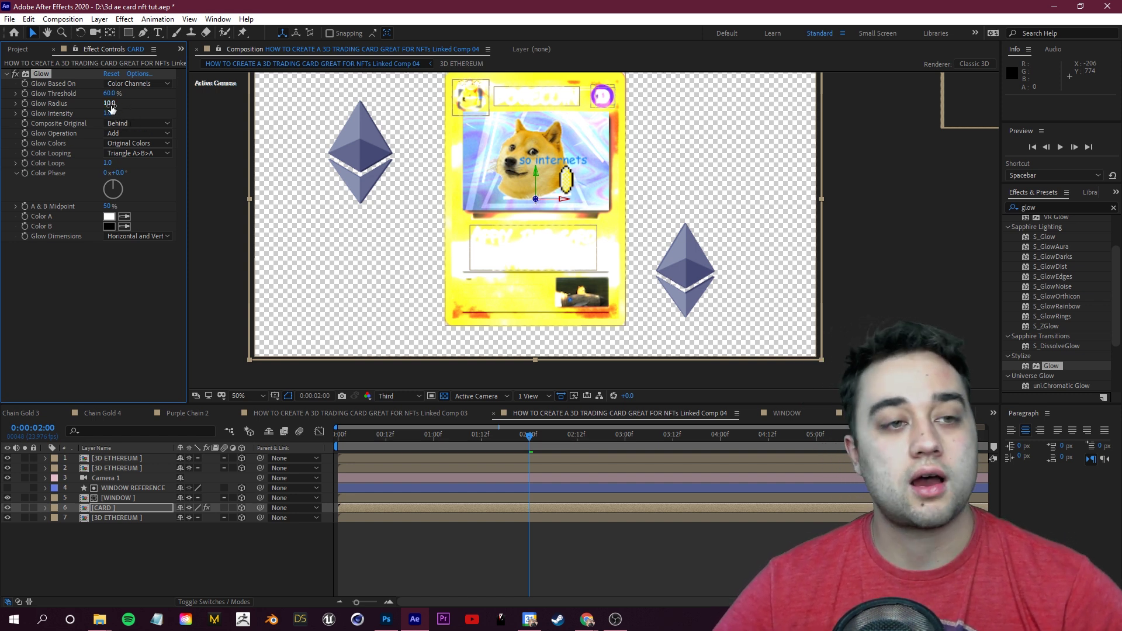
Set the card's Glow Threshold to about 87%, Radius to 91 and Intensity to 0.7, and scrub the orbit to check it.
{"action": "left_click_drag", "start_coordinate": [122, 102], "coordinate": [153, 100]}
{"action": "left_click_drag", "start_coordinate": [86, 93], "coordinate": [116, 93]}
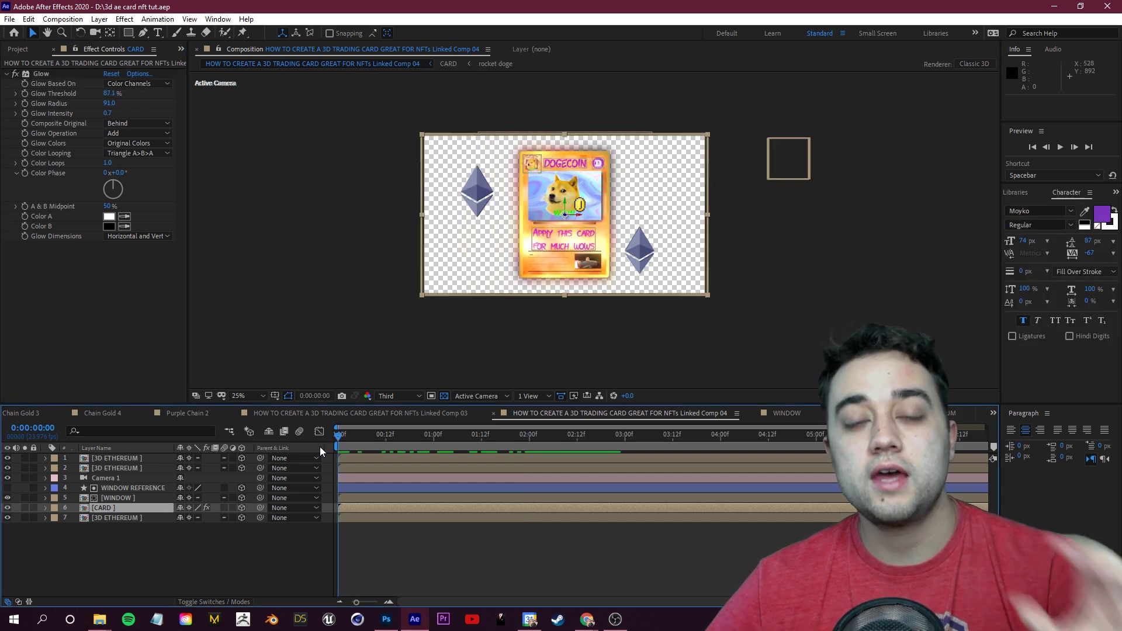
{"action": "left_click_drag", "start_coordinate": [339, 449], "coordinate": [431, 460]}
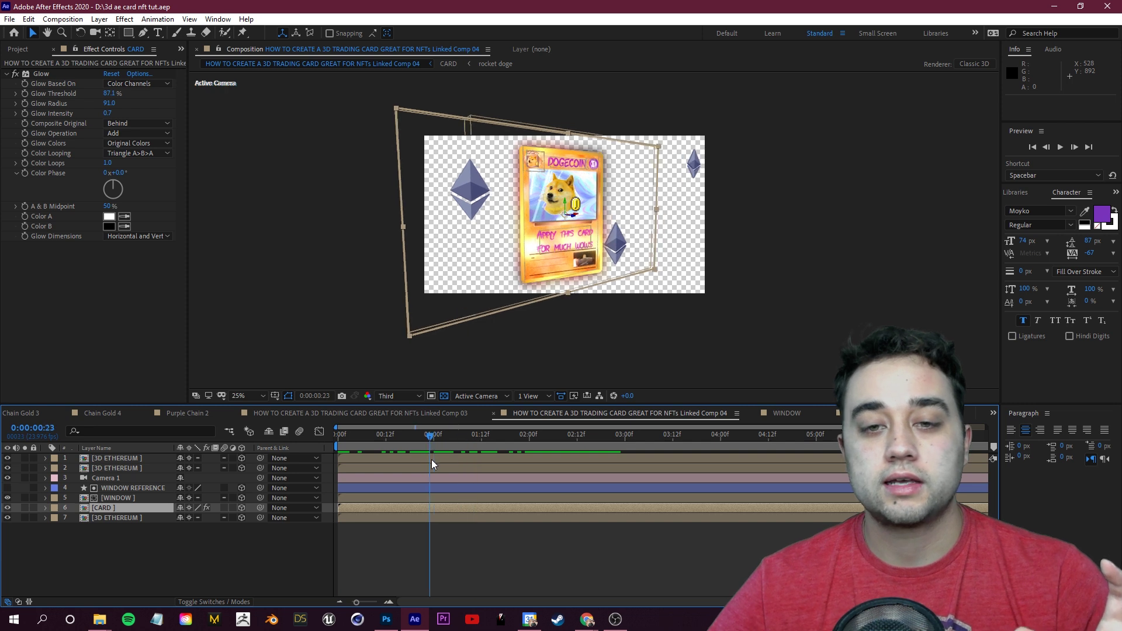
Search the effects for "cc light" and apply CC Light Sweep to the CARD layer.
{"action": "left_click", "coordinate": [1115, 192]}
{"action": "left_click", "coordinate": [1099, 209]}
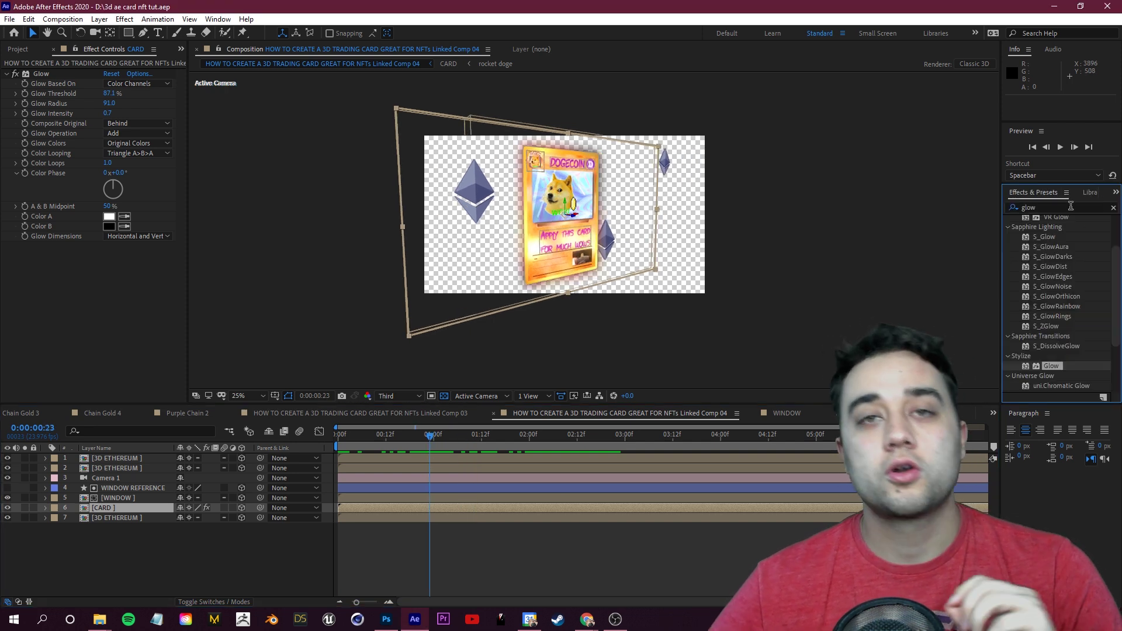
{"action": "left_click", "coordinate": [1070, 206]}
{"action": "type", "text": "cc"}
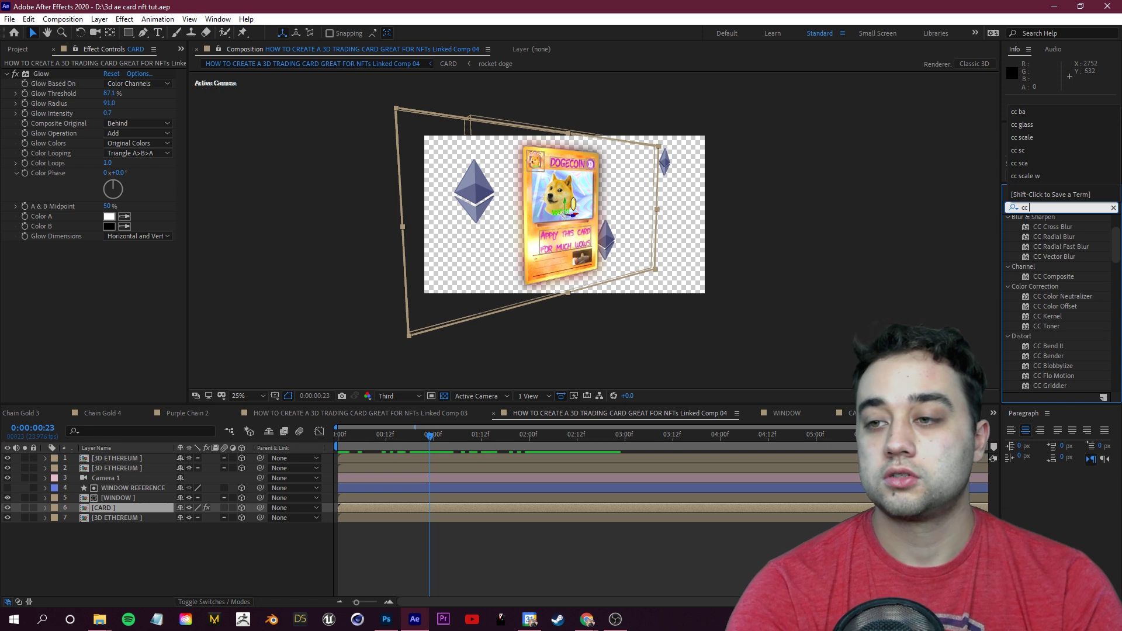
{"action": "type", "text": " light"}
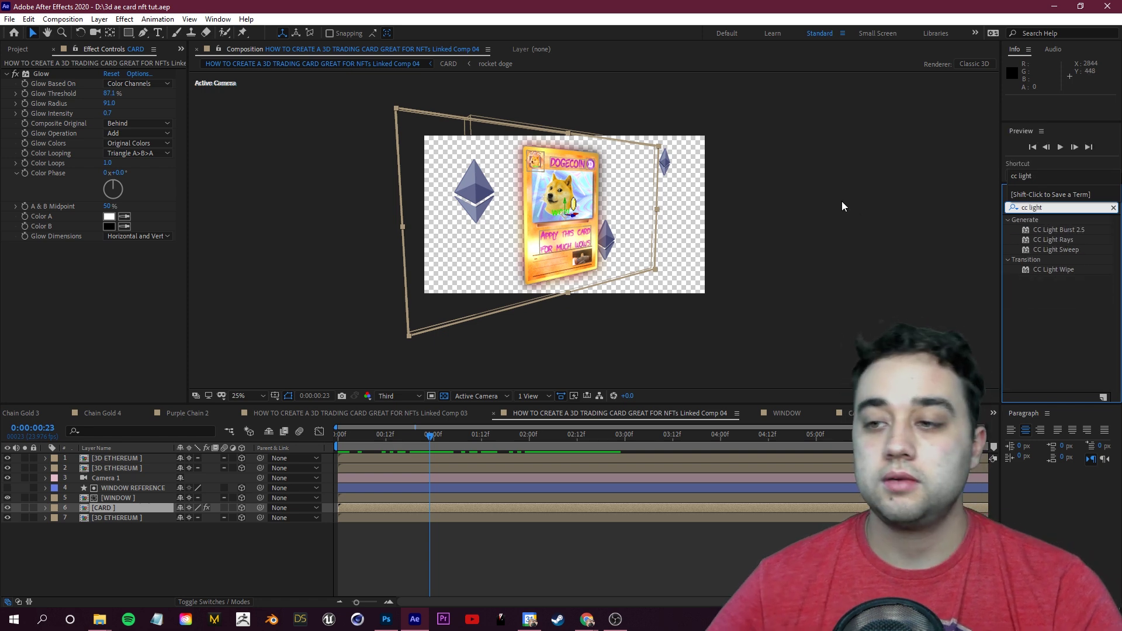
{"action": "double_click", "coordinate": [1055, 249]}
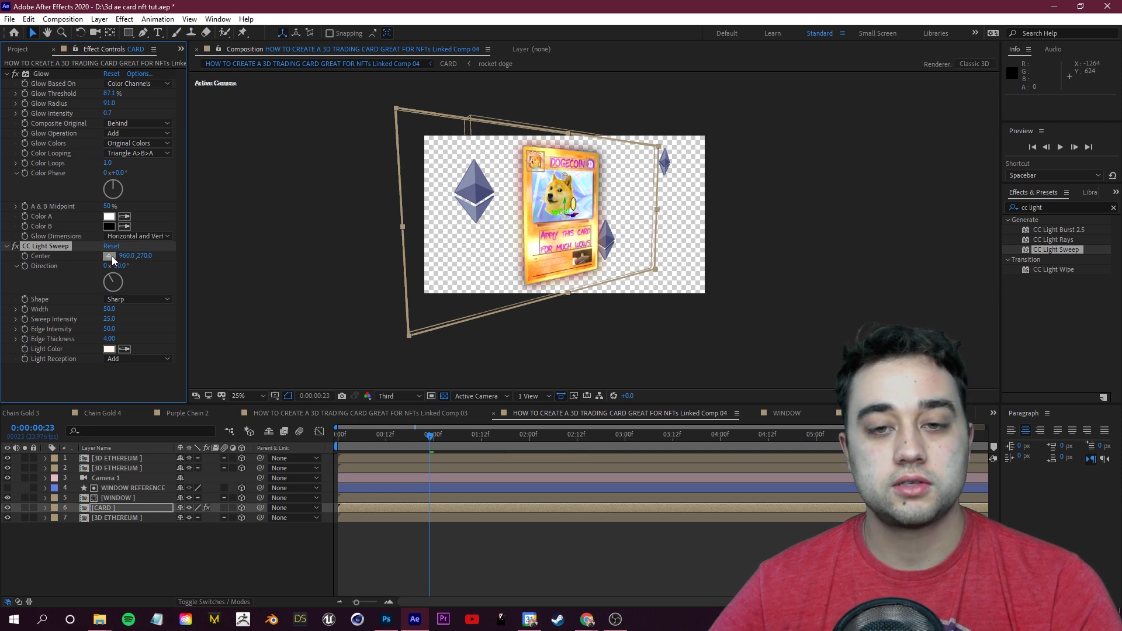
Keyframe the card's Light Sweep Center from 1295, 270 at 0:00:00:22 to 155, 650 at 0:00:02:04.
{"action": "left_click_drag", "start_coordinate": [131, 259], "coordinate": [320, 253]}
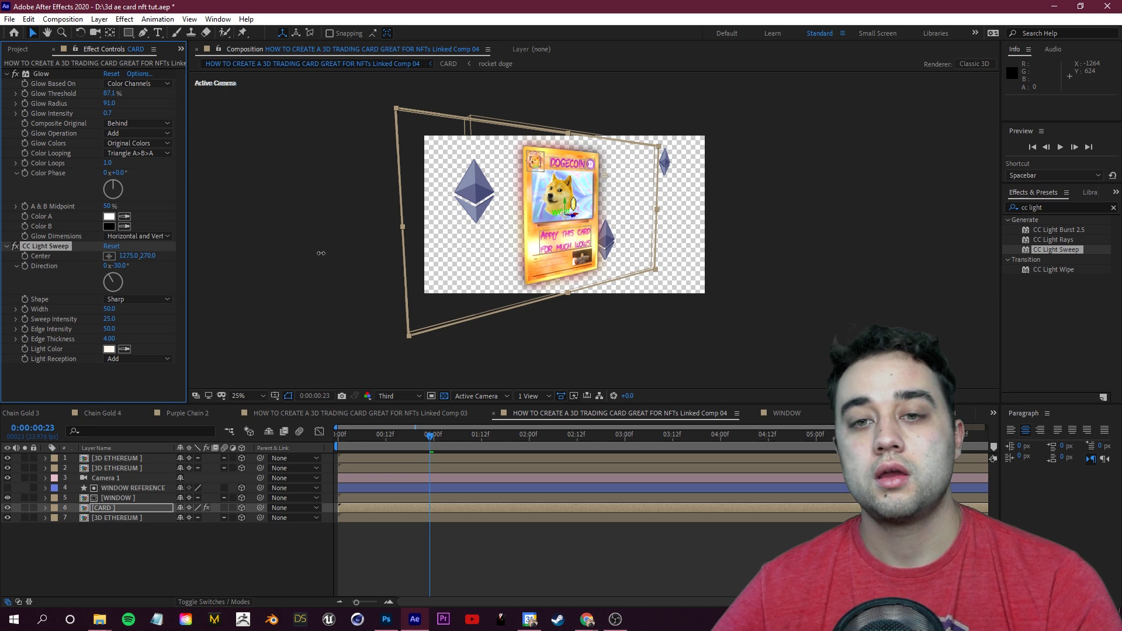
{"action": "left_click_drag", "start_coordinate": [430, 441], "coordinate": [426, 441]}
{"action": "left_click", "coordinate": [25, 257]}
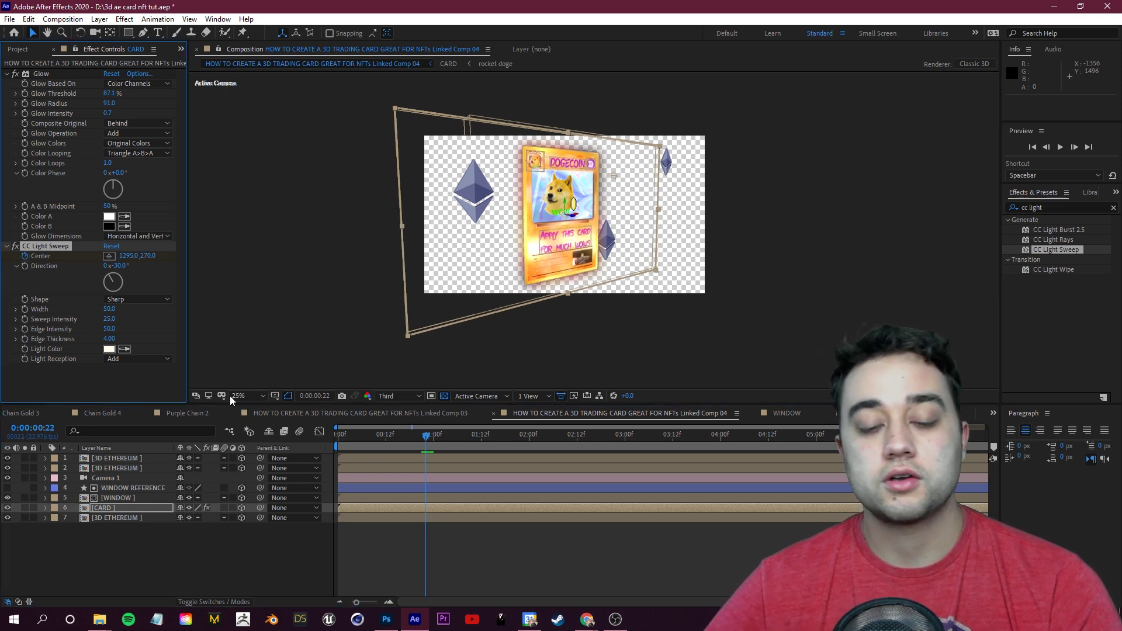
{"action": "left_click_drag", "start_coordinate": [435, 440], "coordinate": [546, 447]}
{"action": "left_click_drag", "start_coordinate": [126, 257], "coordinate": [64, 272]}
{"action": "left_click_drag", "start_coordinate": [542, 176], "coordinate": [447, 231]}
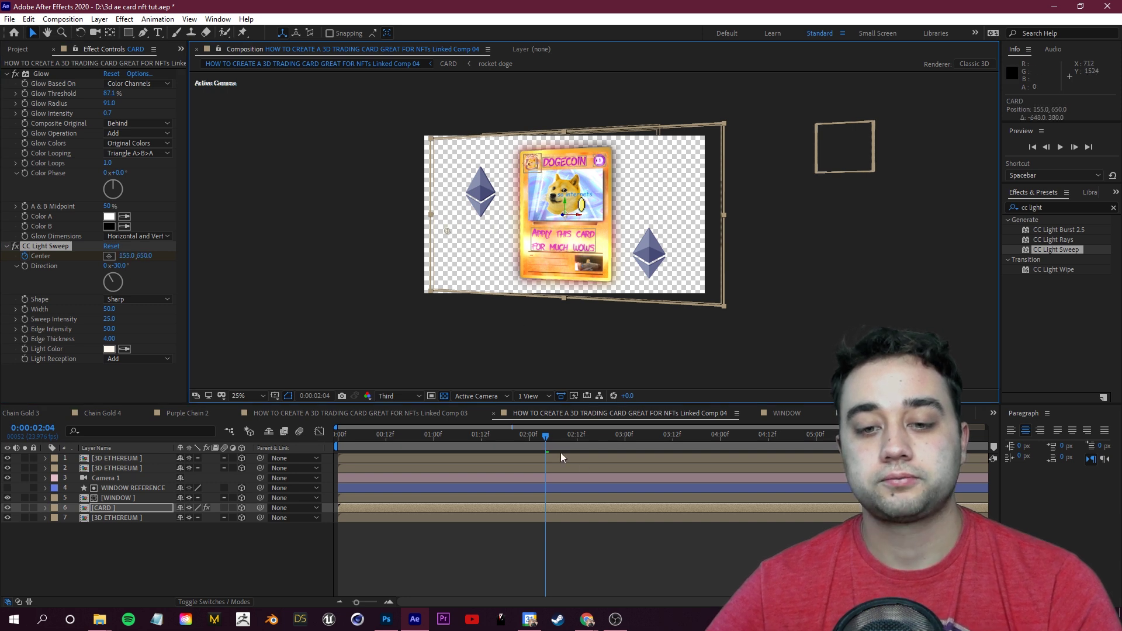
Play back the light sweep moving across the card during the camera orbit.
{"action": "left_click_drag", "start_coordinate": [532, 441], "coordinate": [454, 453]}
{"action": "scroll", "coordinate": [572, 233], "scroll_direction": "down", "scroll_amount": 1}
{"action": "scroll", "coordinate": [573, 233], "scroll_direction": "up", "scroll_amount": 1}
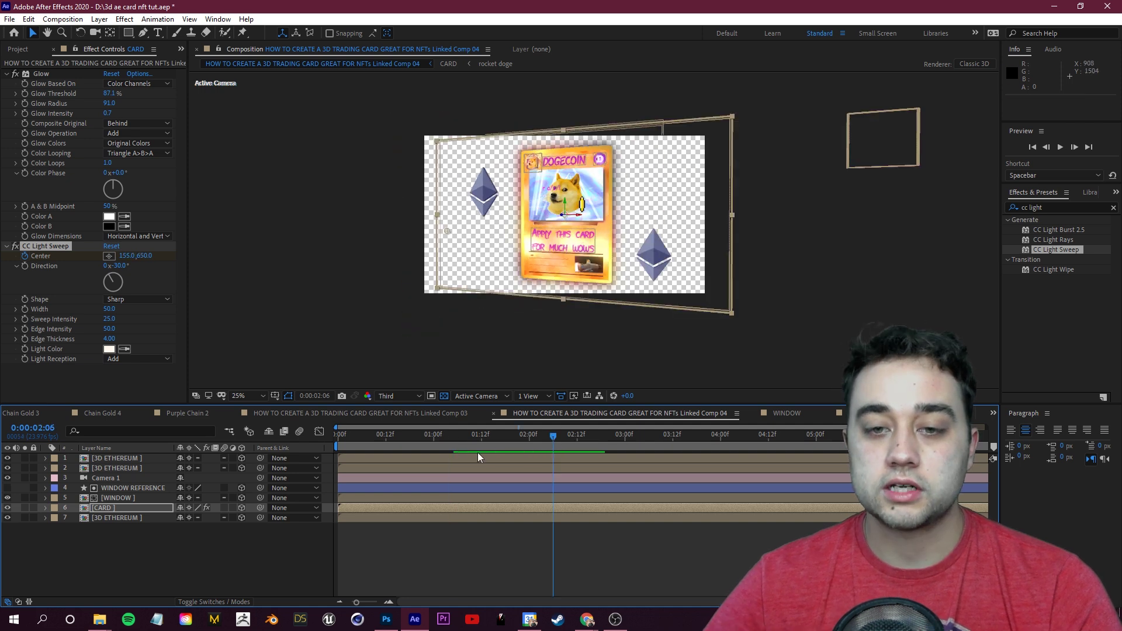
{"action": "left_click_drag", "start_coordinate": [478, 452], "coordinate": [449, 452]}
{"action": "key", "text": "space"}
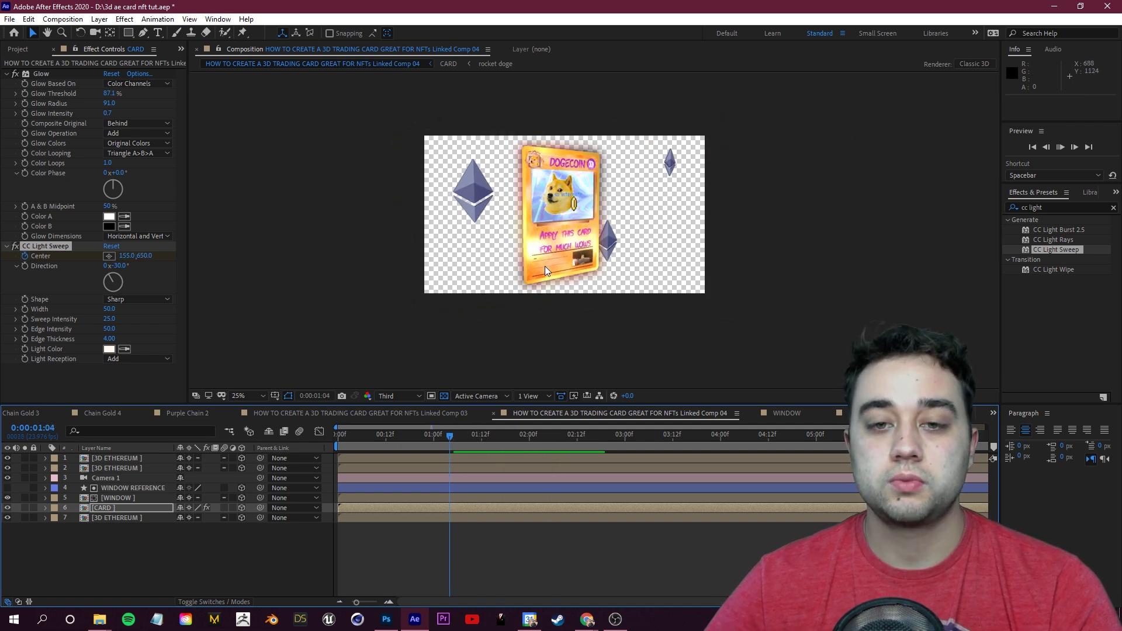
{"action": "key", "text": "space"}
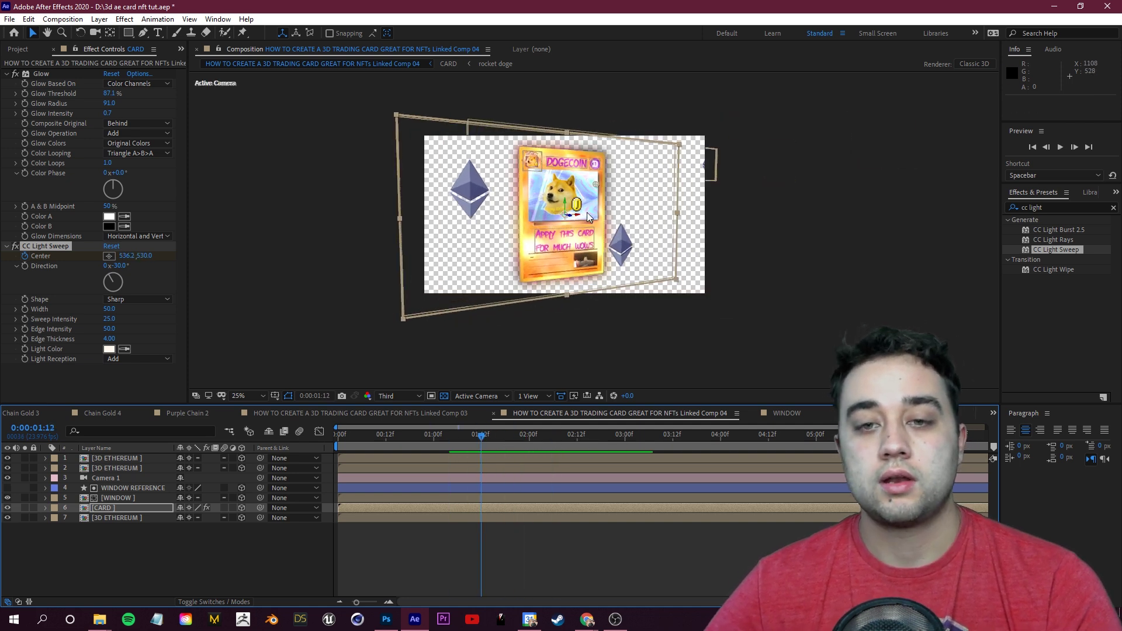
Set the card's Light Sweep Width to 80, judging it at 0:00:01:18.
{"action": "scroll", "coordinate": [588, 218], "scroll_direction": "up", "scroll_amount": 2}
{"action": "left_click_drag", "start_coordinate": [493, 440], "coordinate": [505, 443]}
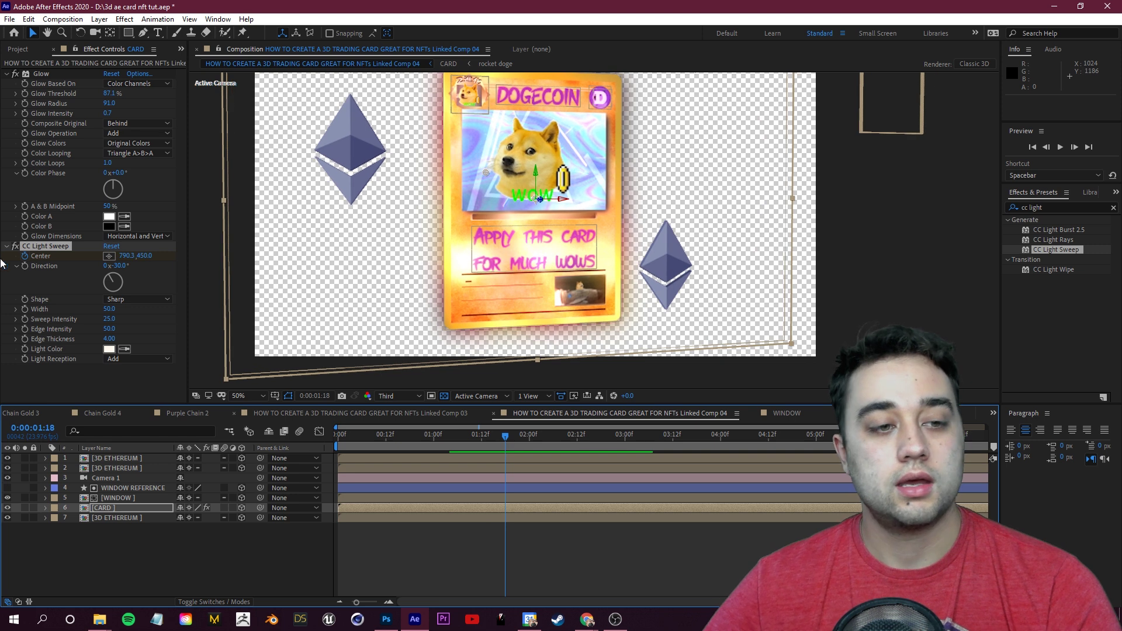
{"action": "left_click_drag", "start_coordinate": [110, 310], "coordinate": [132, 313]}
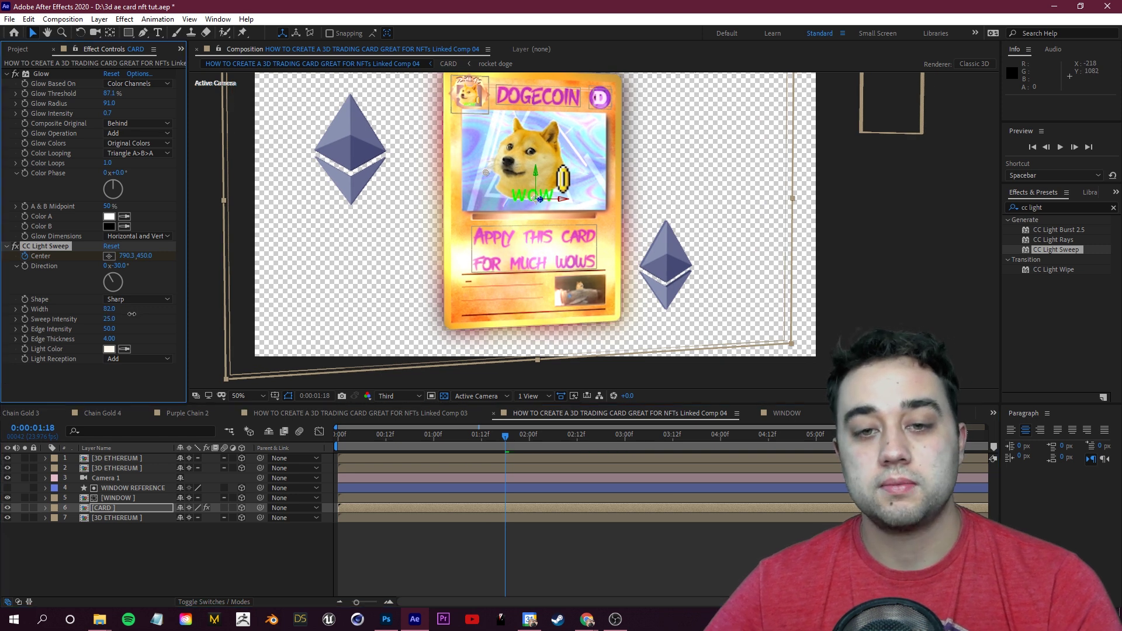
{"action": "key", "text": "comma"}
{"action": "key", "text": "comma"}
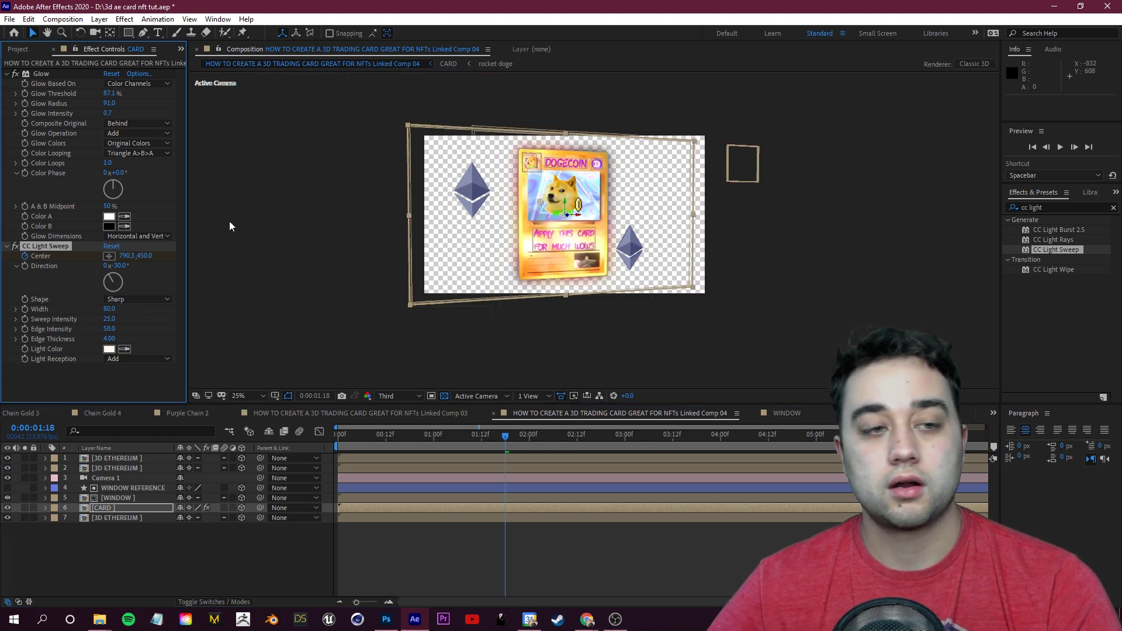
Move CC Light Sweep above Glow in the card's effect stack and preview the sweep.
{"action": "left_click", "coordinate": [16, 246]}
{"action": "left_click_drag", "start_coordinate": [49, 251], "coordinate": [35, 72]}
{"action": "left_click", "coordinate": [482, 444]}
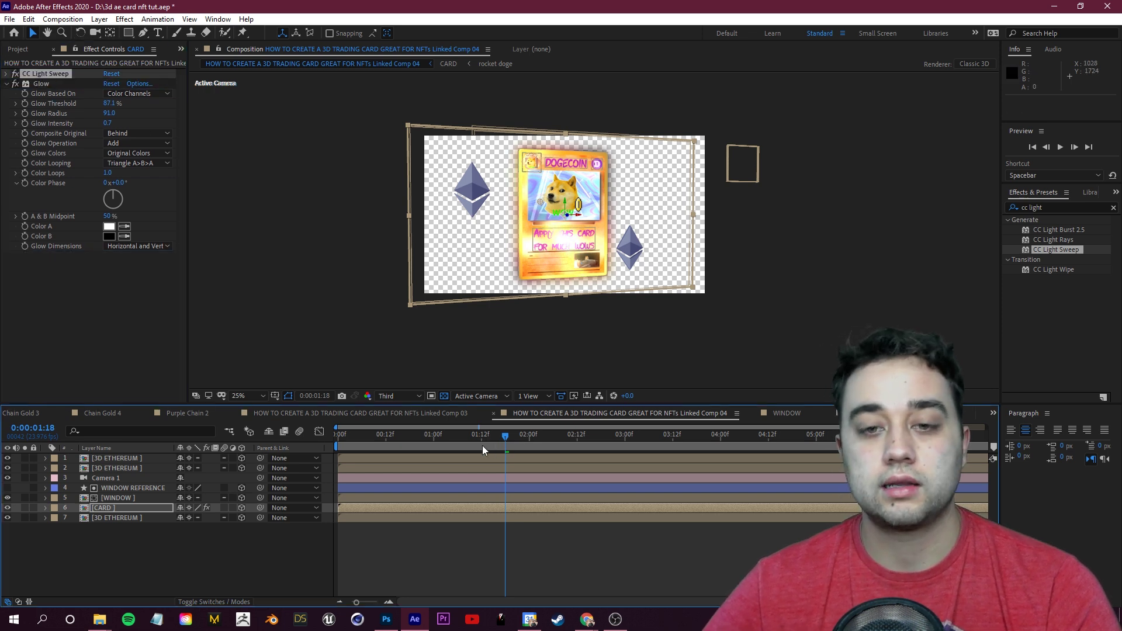
{"action": "key", "text": "space"}
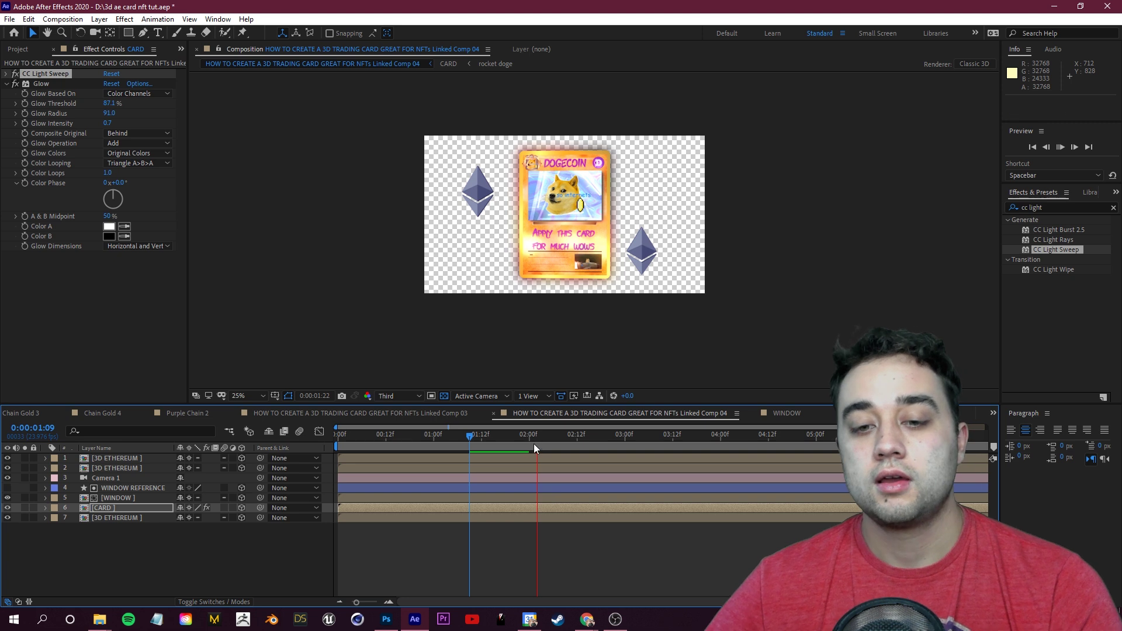
{"action": "mouse_move", "coordinate": [474, 437]}
{"action": "left_mouse_down"}
{"action": "mouse_move", "coordinate": [511, 444]}
{"action": "mouse_move", "coordinate": [477, 446]}
{"action": "left_mouse_up"}
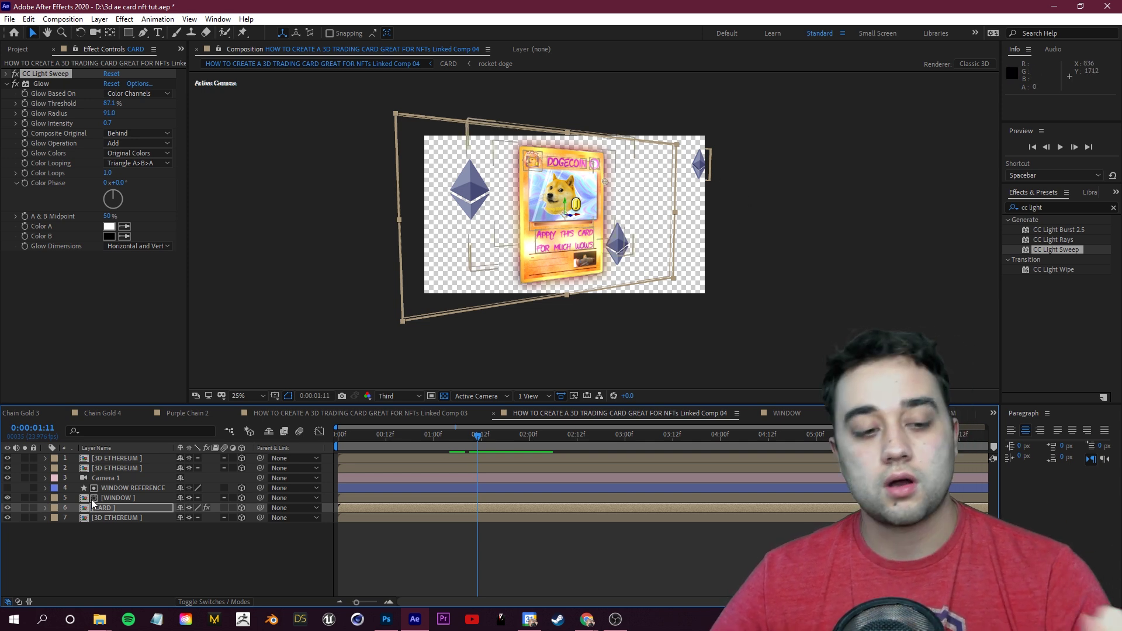
Copy the card's CC Light Sweep onto the two upper 3D ETHEREUM layers and check it at 0:00:01:21.
{"action": "left_click", "coordinate": [42, 75]}
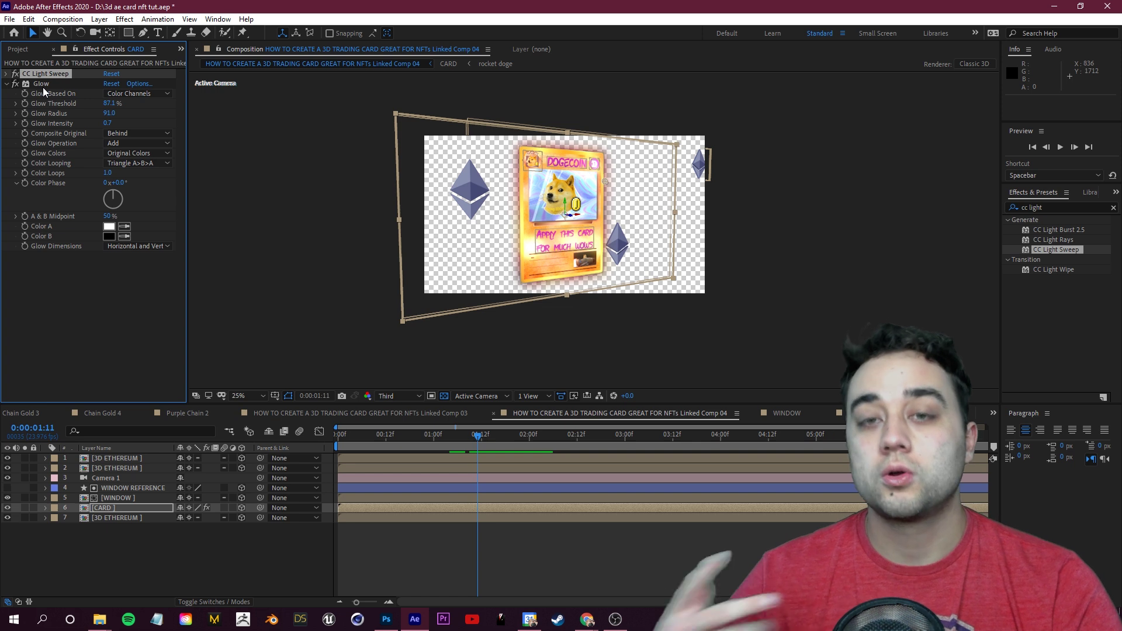
{"action": "left_click", "coordinate": [133, 468]}
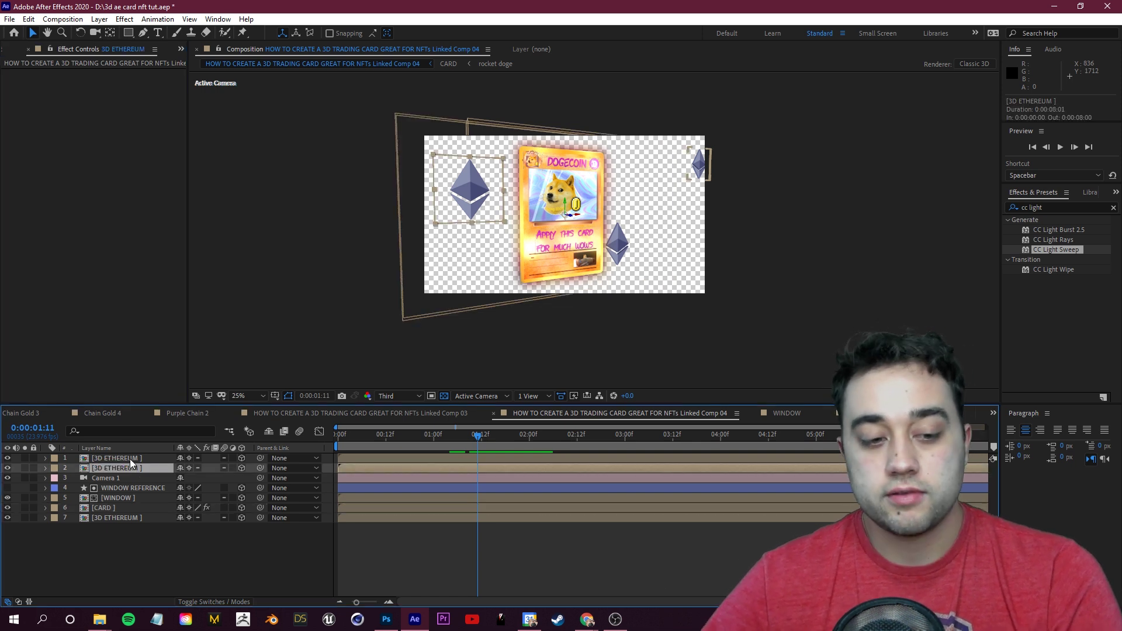
{"action": "left_click", "coordinate": [129, 458], "text": "shift"}
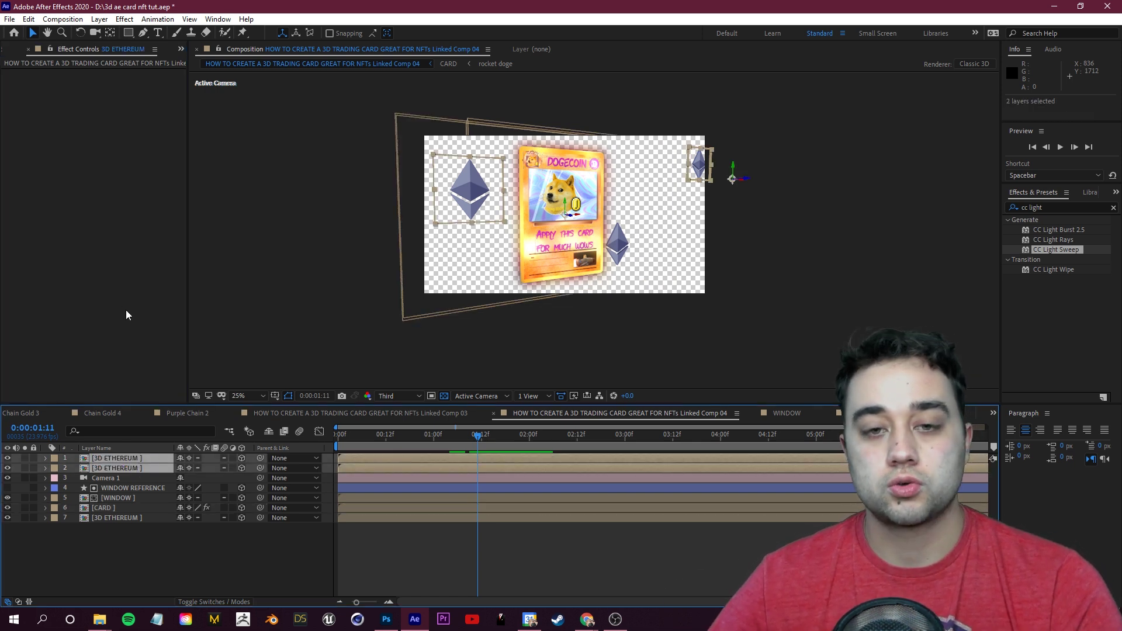
{"action": "key", "text": "ctrl+alt+shift+e"}
{"action": "left_click", "coordinate": [517, 450]}
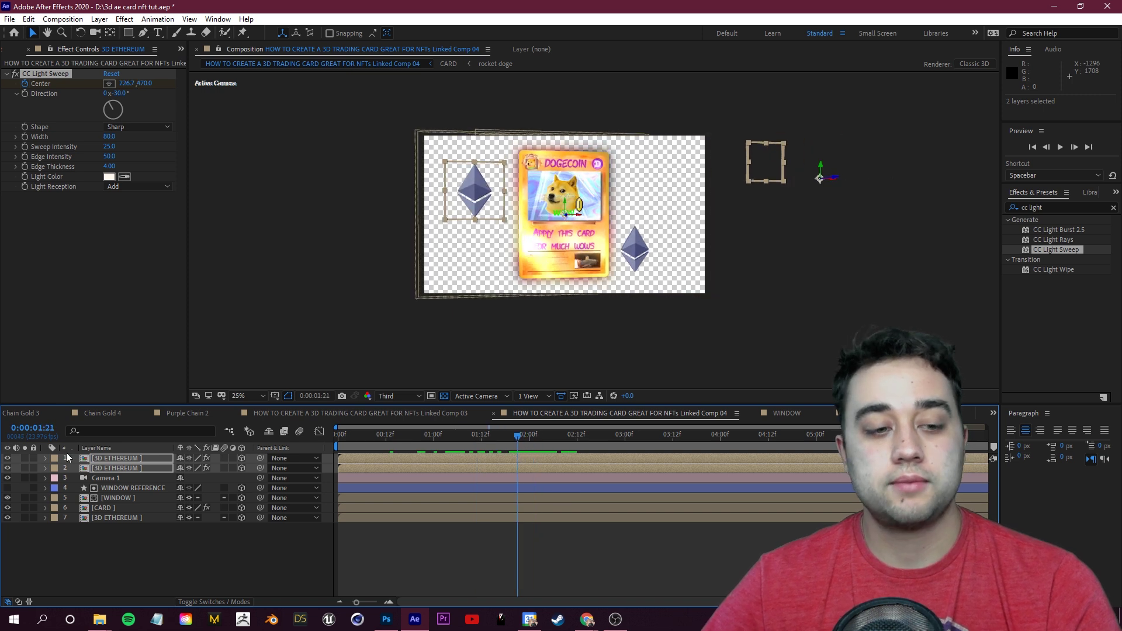
Reveal the top 3D ETHEREUM layer's CC Light Sweep properties, move its first Center keyframe to 0:00:00:14 and scrub to check it.
{"action": "left_click", "coordinate": [52, 462]}
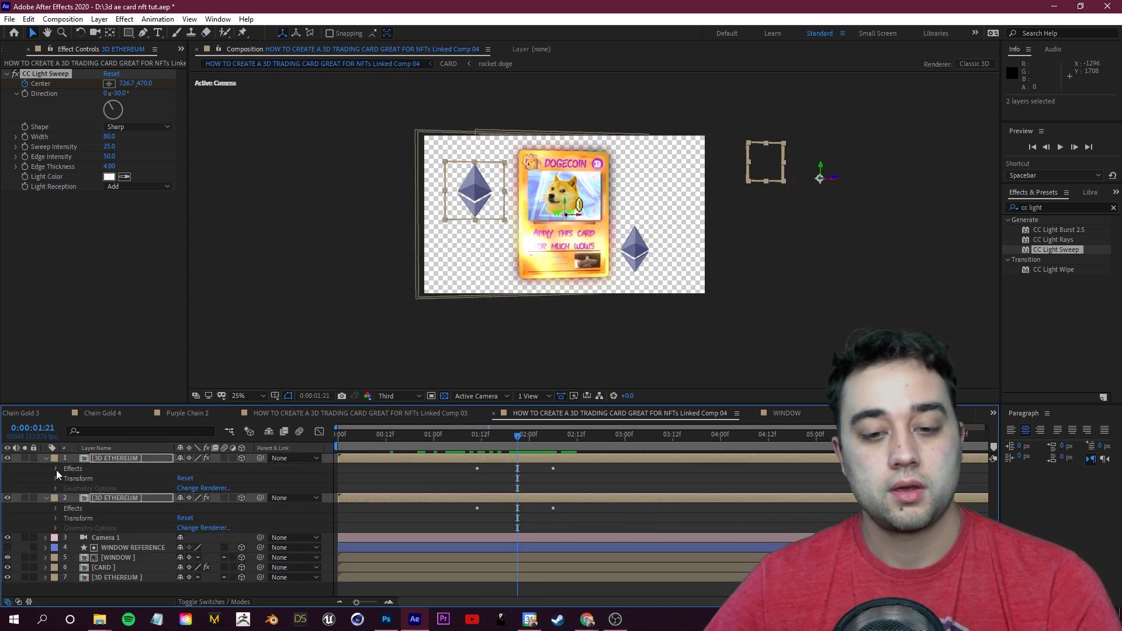
{"action": "left_click", "coordinate": [56, 469]}
{"action": "left_click", "coordinate": [67, 479]}
{"action": "mouse_move", "coordinate": [511, 436]}
{"action": "left_mouse_down"}
{"action": "mouse_move", "coordinate": [449, 449]}
{"action": "mouse_move", "coordinate": [542, 445]}
{"action": "mouse_move", "coordinate": [521, 444]}
{"action": "left_mouse_up"}
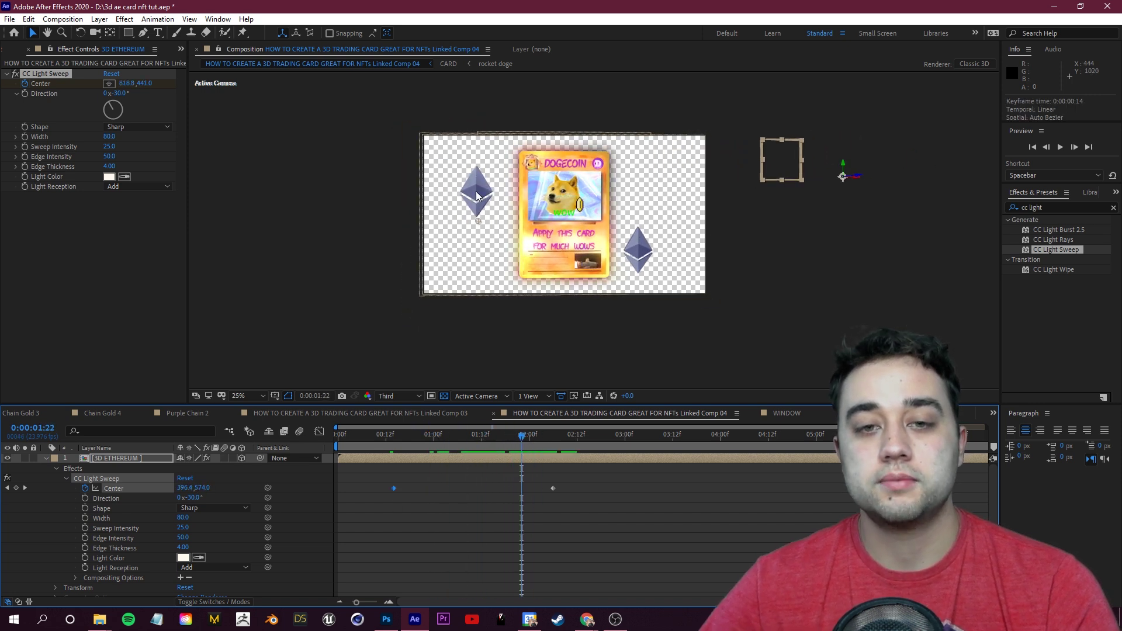
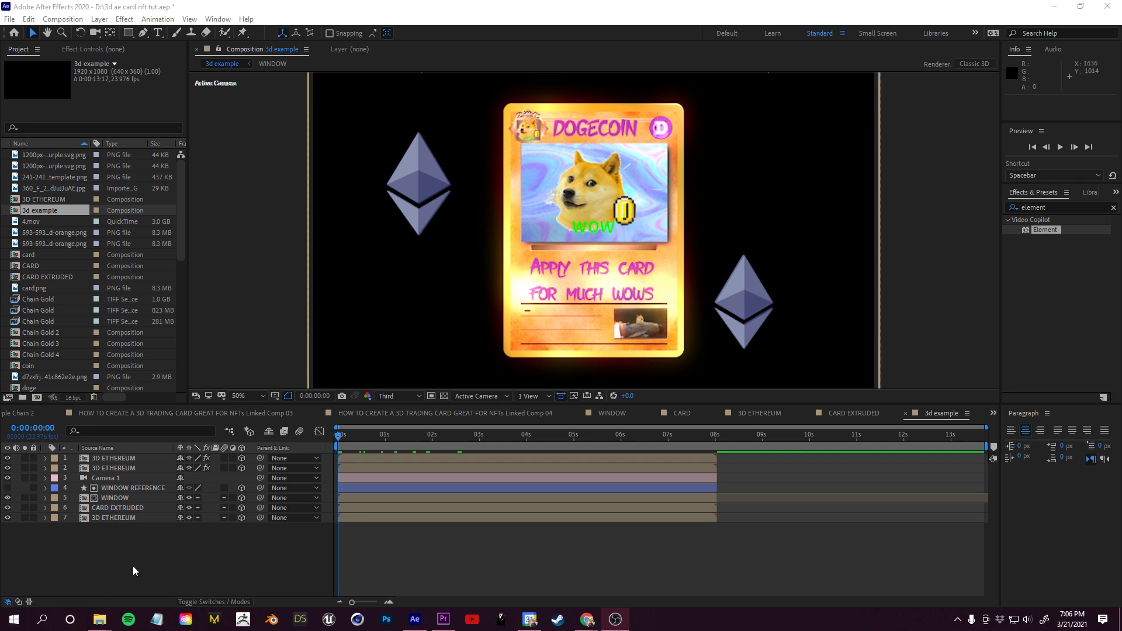
Create a full-size black solid named "3d" in the 3d example composition.
{"action": "right_click", "coordinate": [83, 542]}
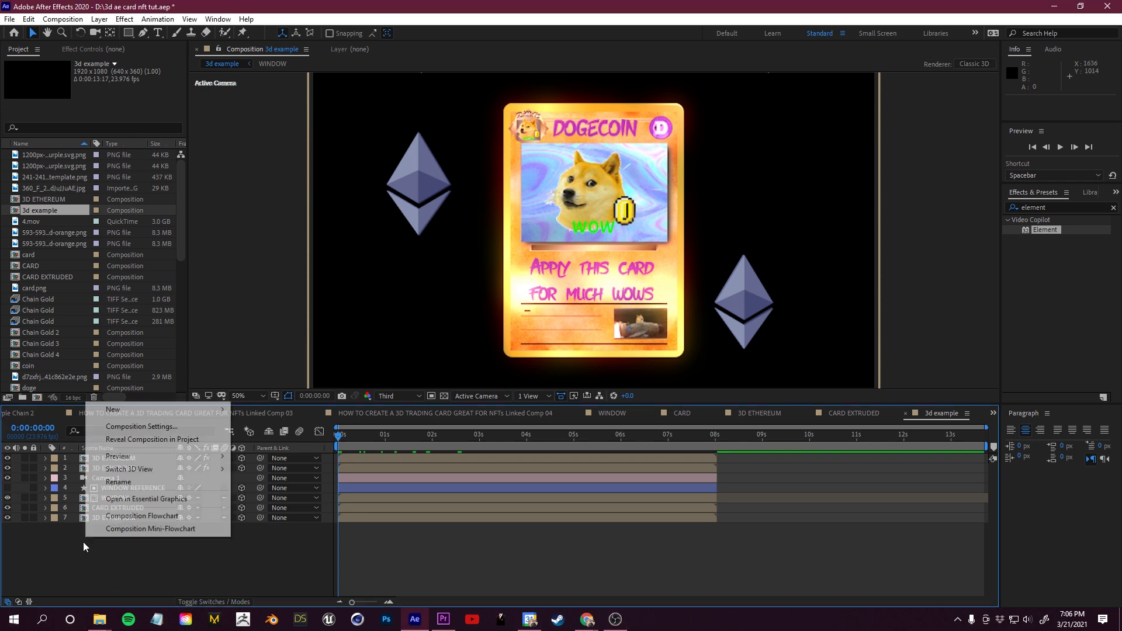
{"action": "mouse_move", "coordinate": [146, 410]}
{"action": "left_click", "coordinate": [269, 439]}
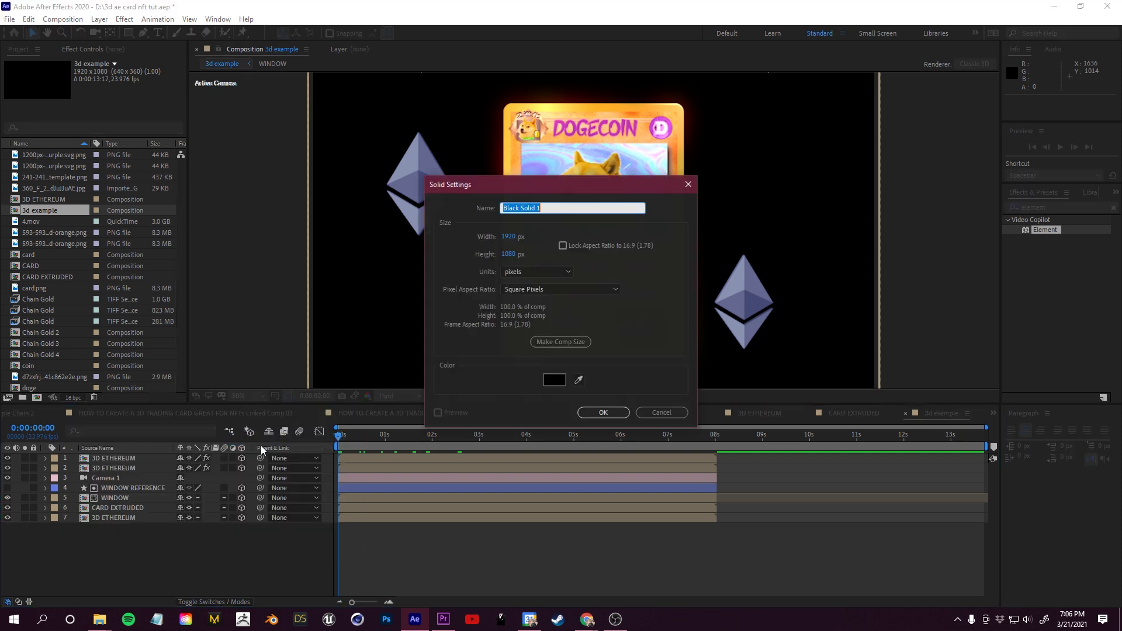
{"action": "type", "text": "3d"}
{"action": "key", "text": "Return"}
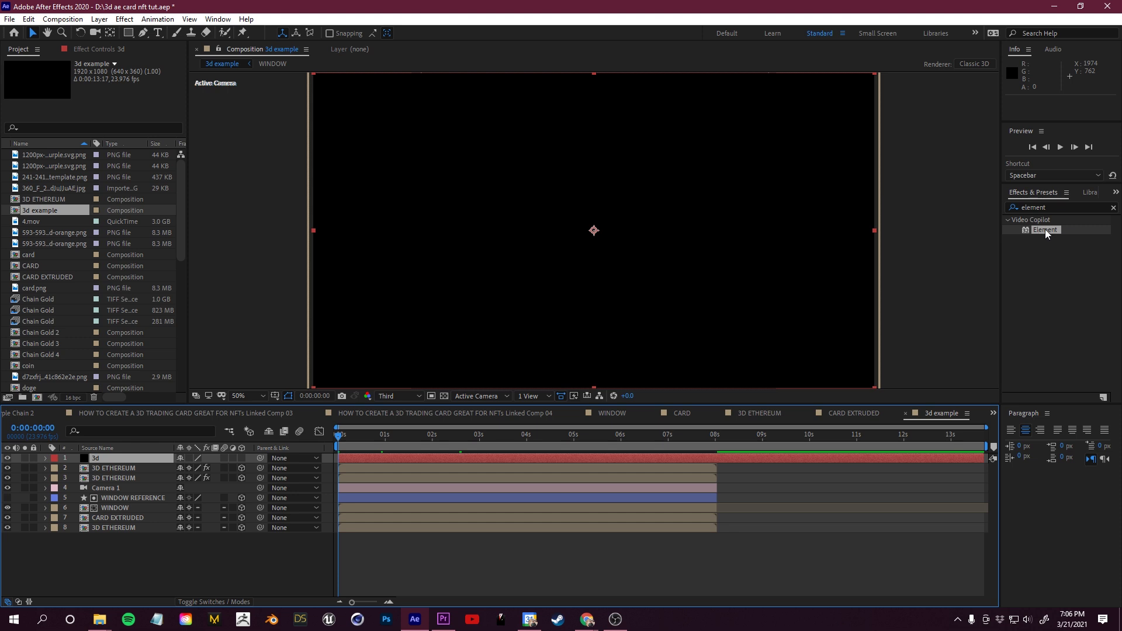
Apply the Element effect to the 3d solid and import the obj_sami model in its Scene Setup.
{"action": "left_click_drag", "start_coordinate": [1045, 229], "coordinate": [104, 457]}
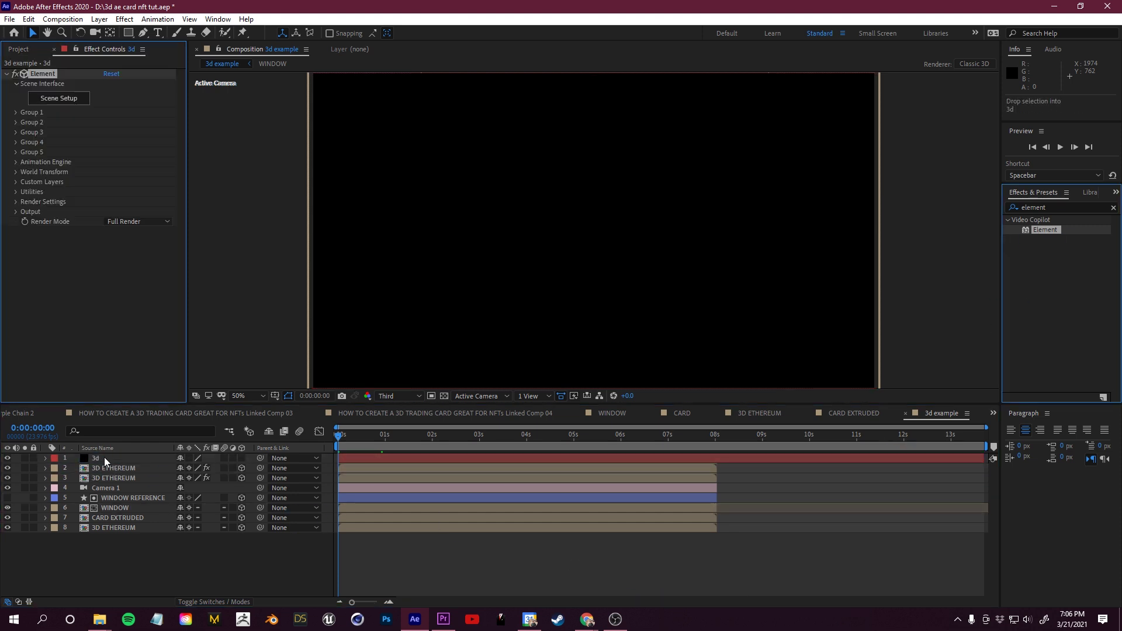
{"action": "left_click", "coordinate": [60, 99]}
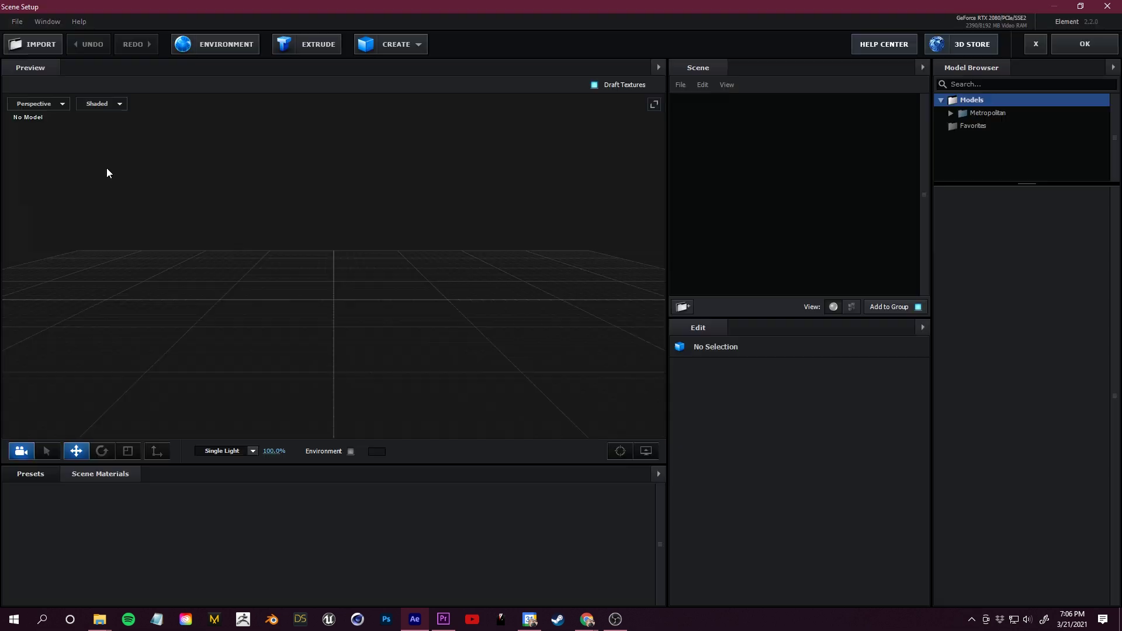
{"action": "left_click", "coordinate": [20, 48]}
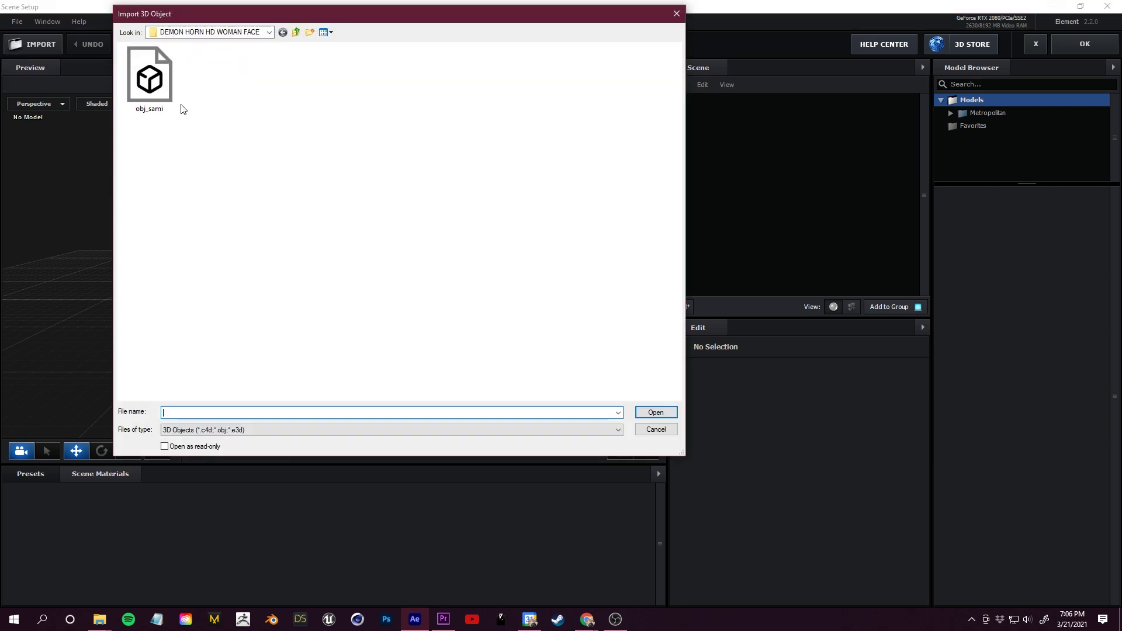
{"action": "left_click", "coordinate": [167, 96]}
{"action": "left_click", "coordinate": [669, 415]}
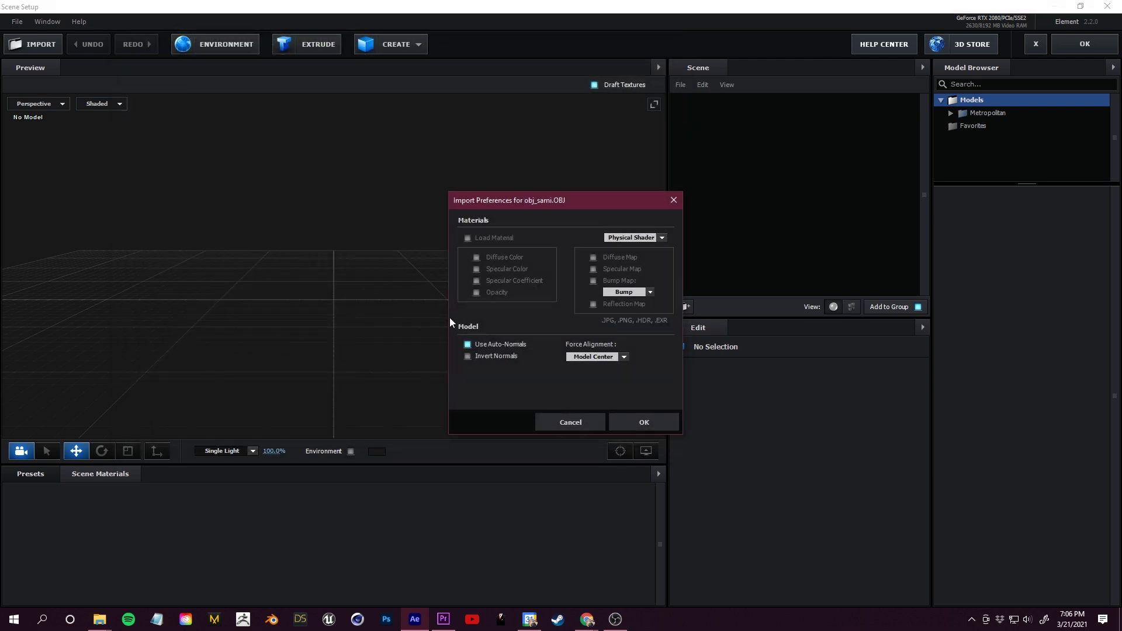
{"action": "left_click", "coordinate": [660, 422]}
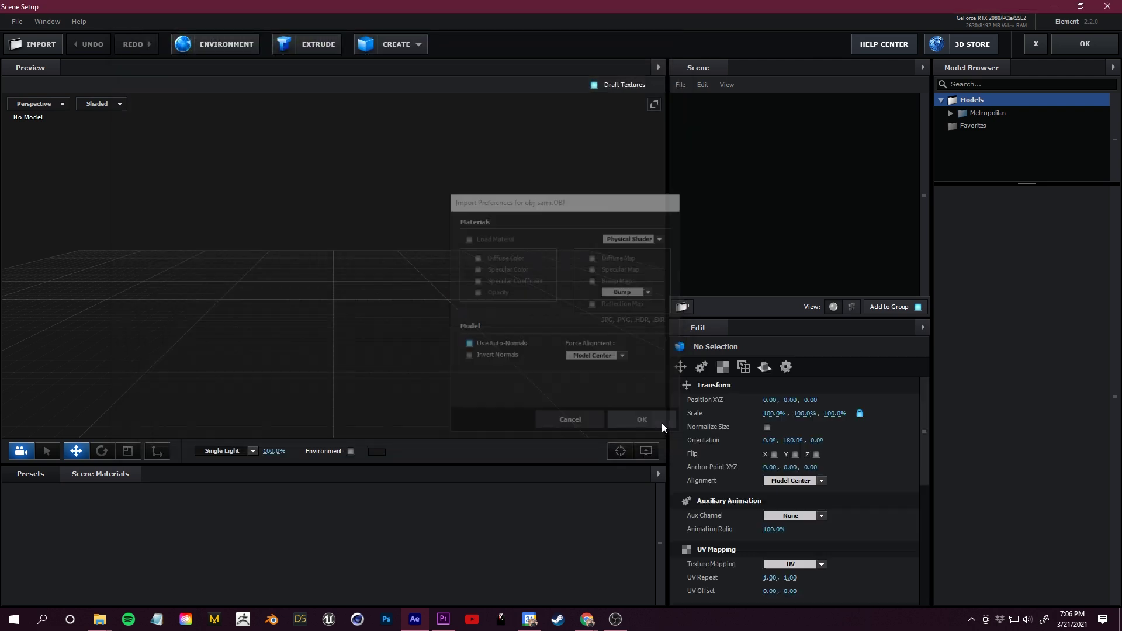
Apply the absinthe material from the Translucent presets to the horned bust model.
{"action": "left_click", "coordinate": [42, 474]}
{"action": "double_click", "coordinate": [32, 536]}
{"action": "scroll", "coordinate": [78, 563], "scroll_direction": "down", "scroll_amount": 2}
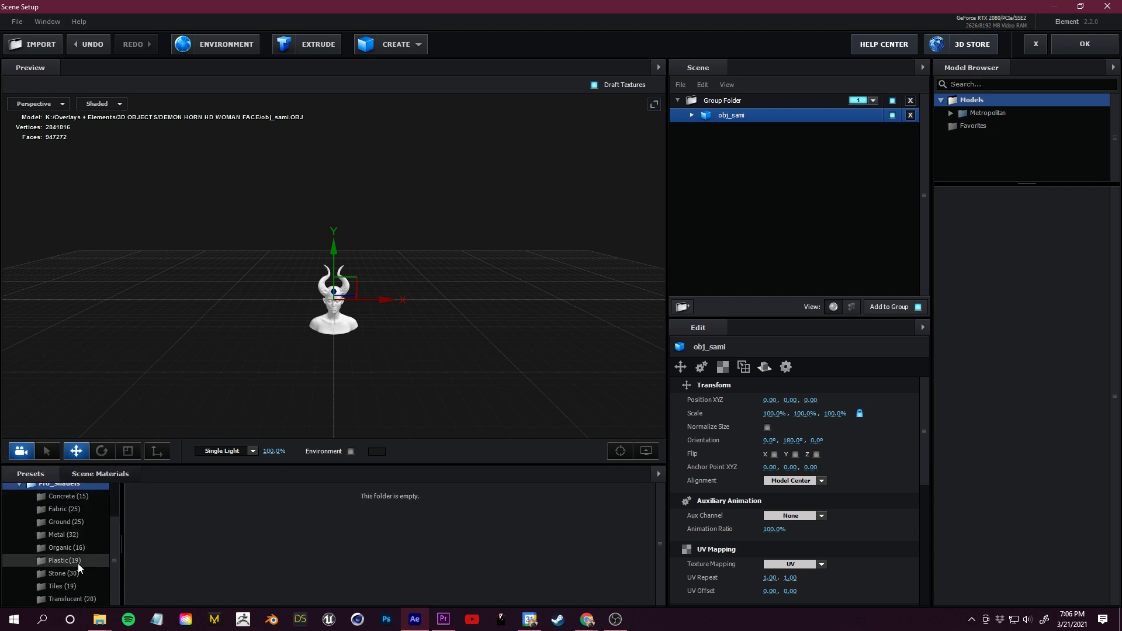
{"action": "left_click", "coordinate": [66, 599]}
{"action": "left_click_drag", "start_coordinate": [156, 543], "coordinate": [436, 381]}
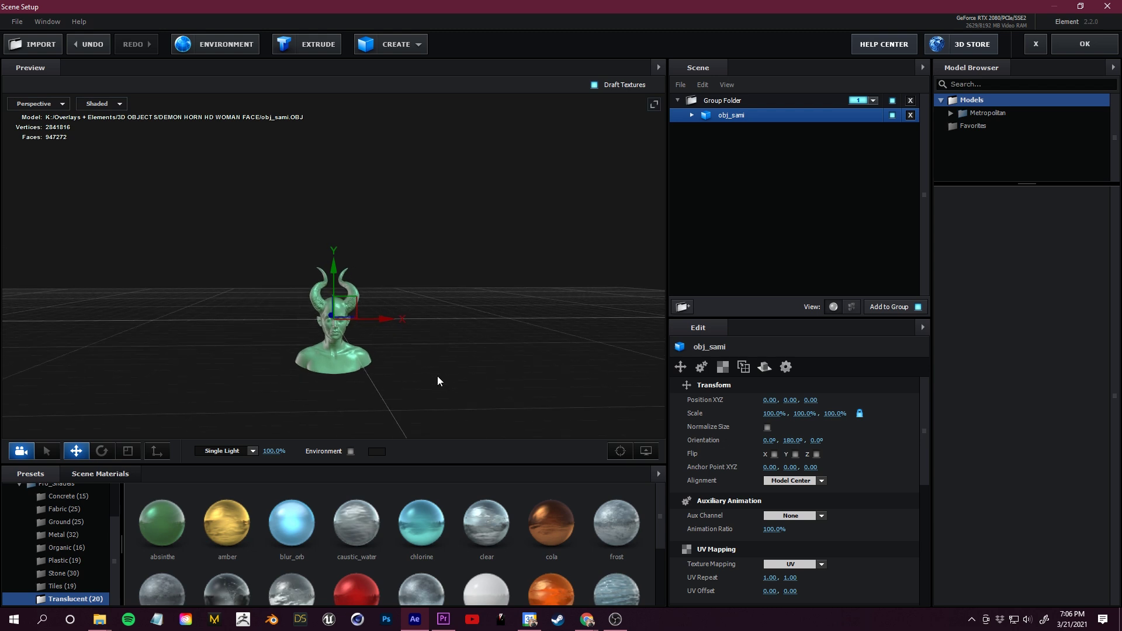
Enable Normalize Size for the obj_sami model and accept the scene to bring it into the composition.
{"action": "left_click", "coordinate": [767, 428]}
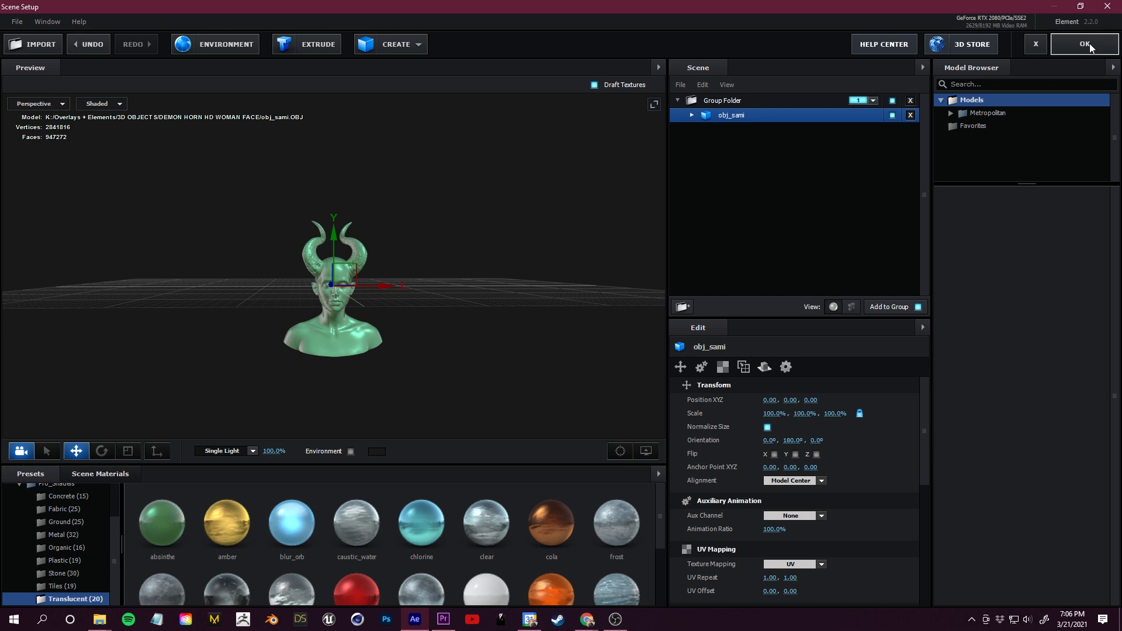
{"action": "left_click", "coordinate": [1089, 46]}
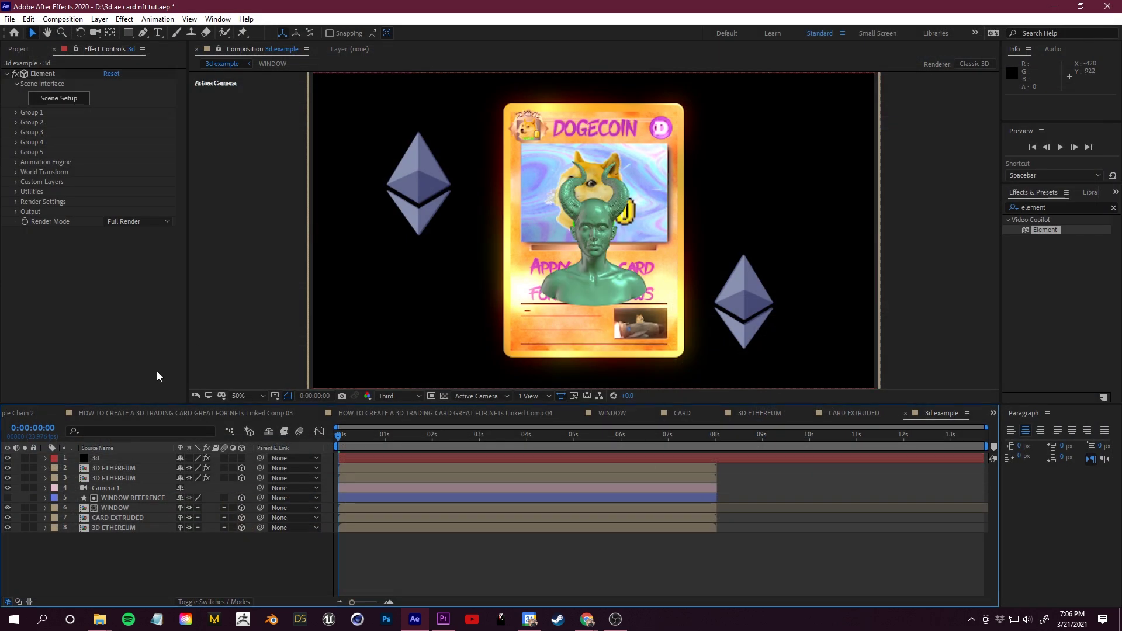
Hide the WINDOW layer and move the 3d solid directly below the CARD EXTRUDED layer.
{"action": "left_click", "coordinate": [128, 508]}
{"action": "left_click", "coordinate": [7, 508]}
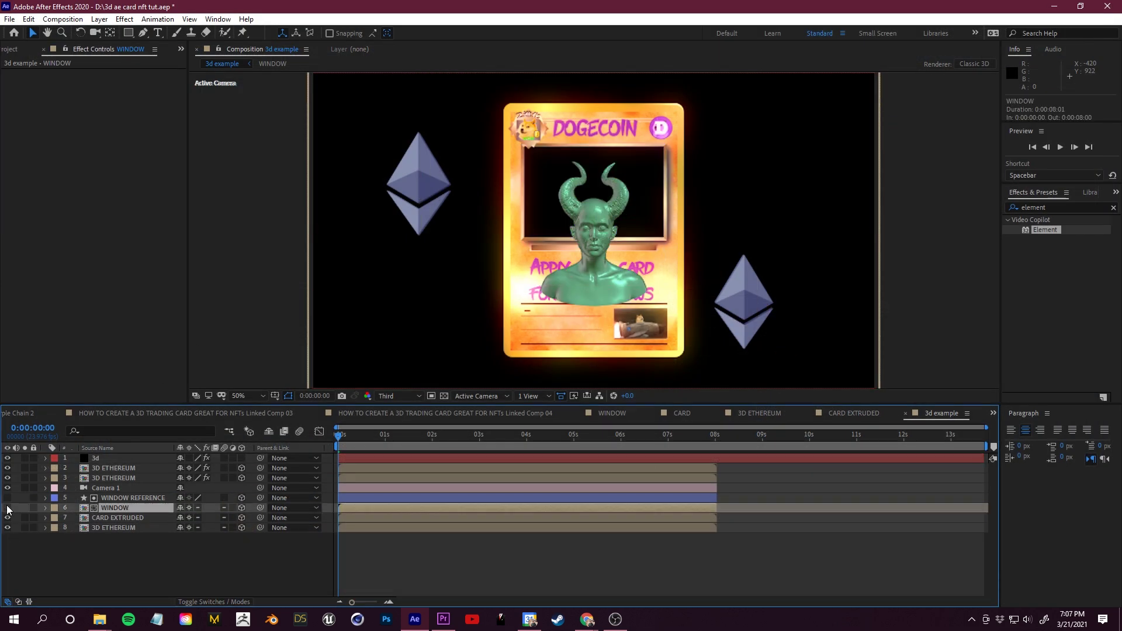
{"action": "left_click", "coordinate": [112, 459]}
{"action": "left_click_drag", "start_coordinate": [112, 460], "coordinate": [113, 525]}
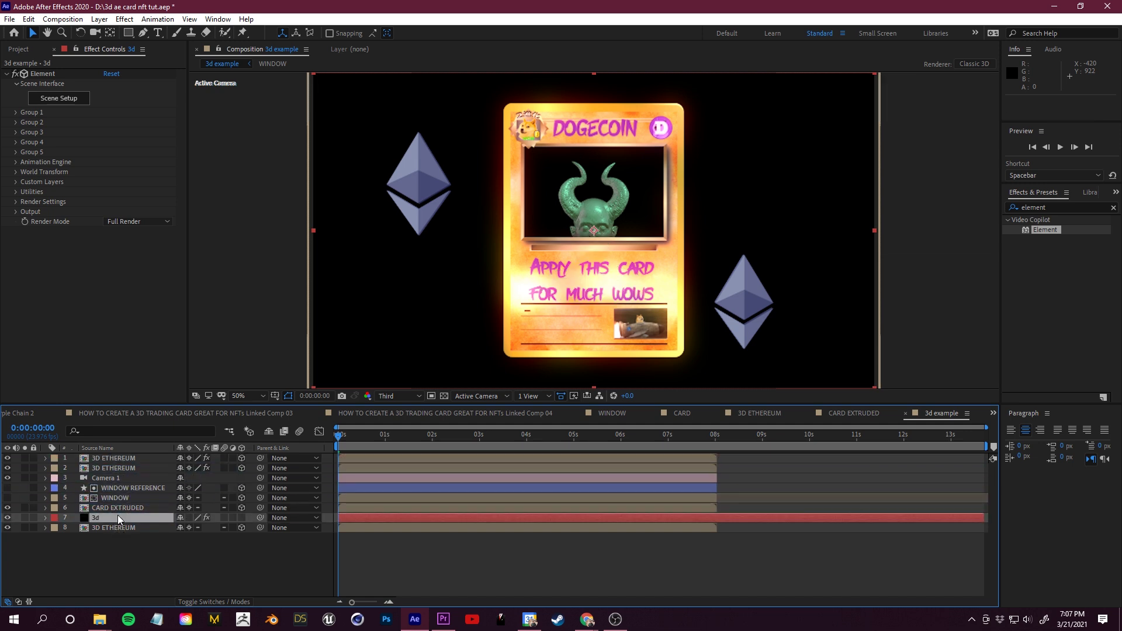
Create a group null for Element's Group 1 and place it directly above the 3d solid in the layer stack.
{"action": "left_click", "coordinate": [15, 112]}
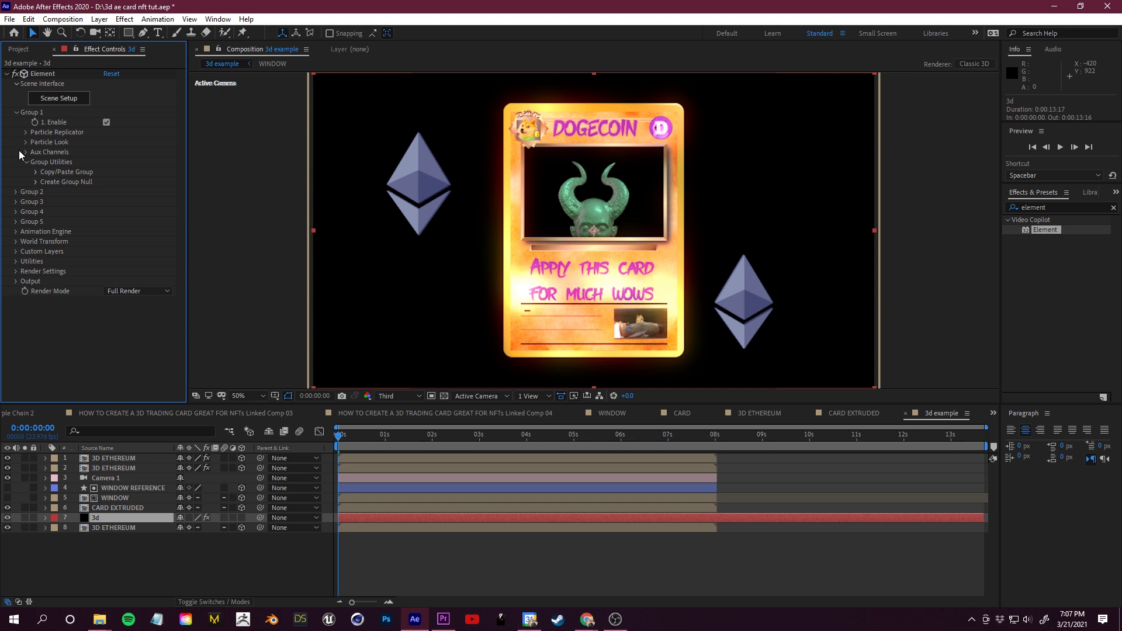
{"action": "left_click", "coordinate": [36, 182]}
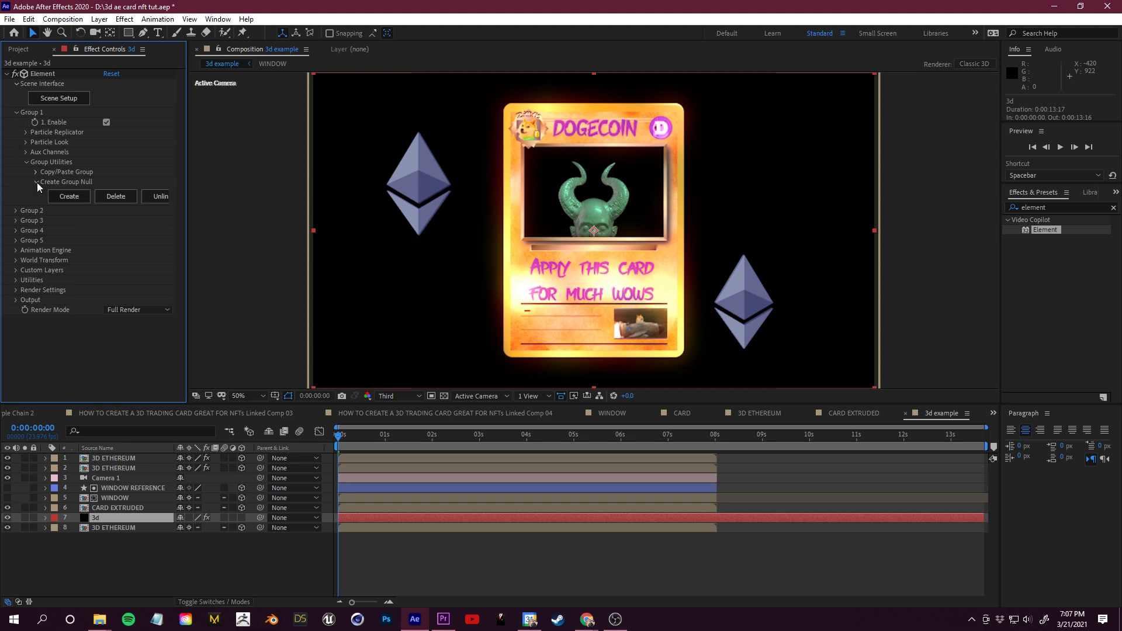
{"action": "left_click", "coordinate": [69, 196]}
{"action": "left_click_drag", "start_coordinate": [108, 462], "coordinate": [114, 524]}
Rename the Group 1 null as "3d control".
{"action": "right_click", "coordinate": [114, 519]}
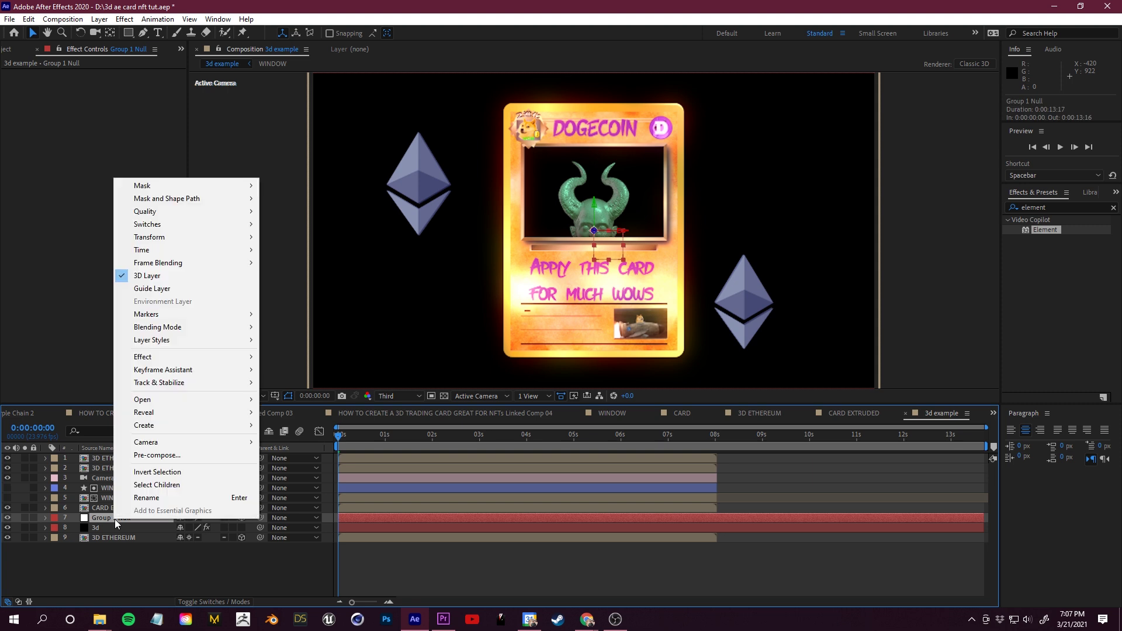
{"action": "left_click", "coordinate": [146, 497]}
{"action": "type", "text": "3"}
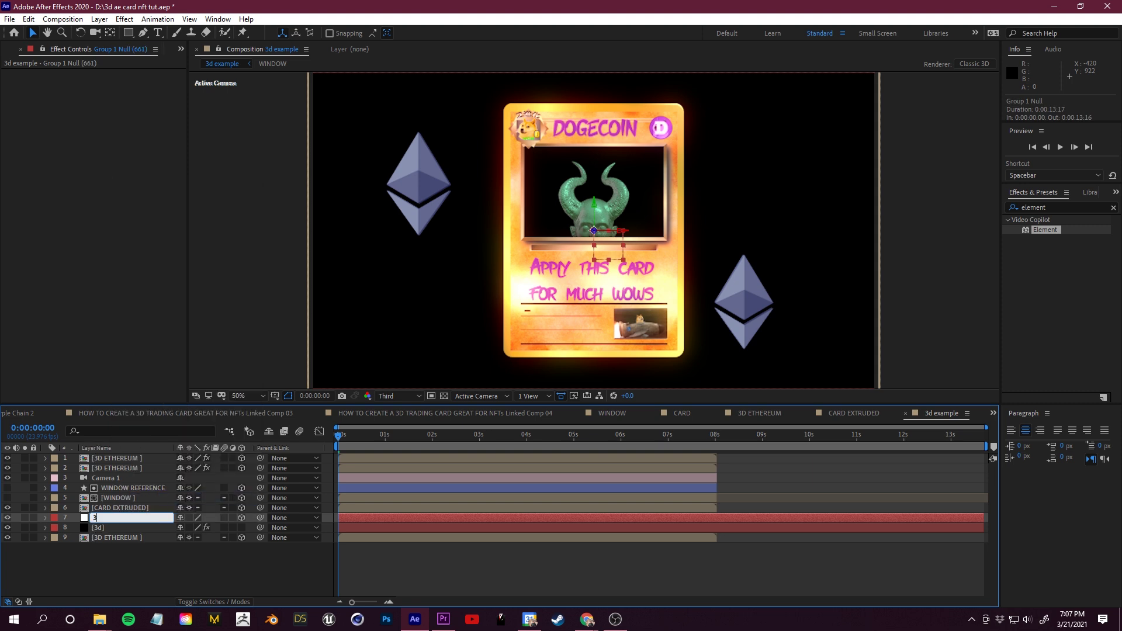
{"action": "type", "text": "d control"}
Raise the bust within the card window by setting the 3d control null's Position to 960, 405, 0.
{"action": "left_click", "coordinate": [45, 518]}
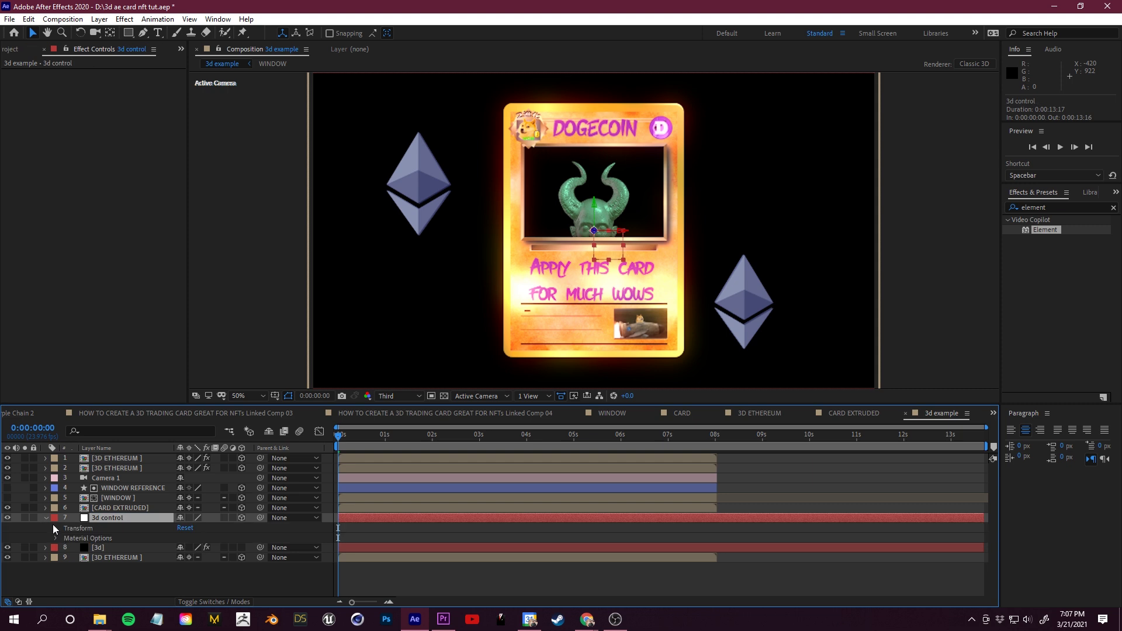
{"action": "left_click", "coordinate": [57, 528]}
{"action": "left_click_drag", "start_coordinate": [202, 532], "coordinate": [125, 532]}
Preview the 3d example animation to examine how the bust sits behind the card window, and collapse the null's properties.
{"action": "key", "text": "space"}
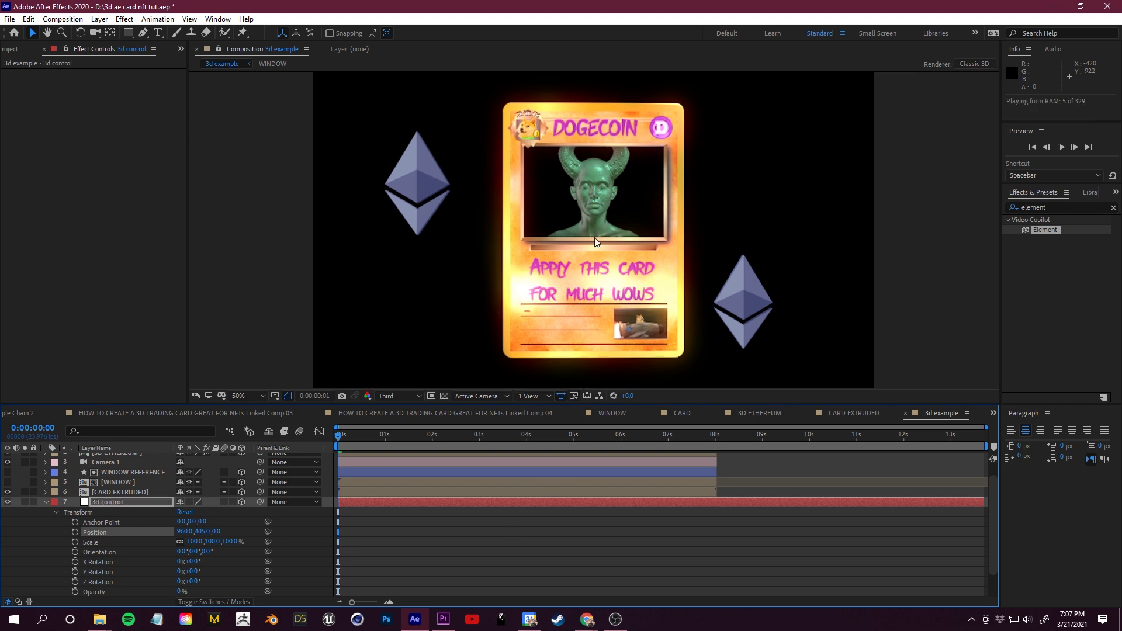
{"action": "key", "text": "space"}
{"action": "scroll", "coordinate": [605, 211], "scroll_direction": "up", "scroll_amount": 3}
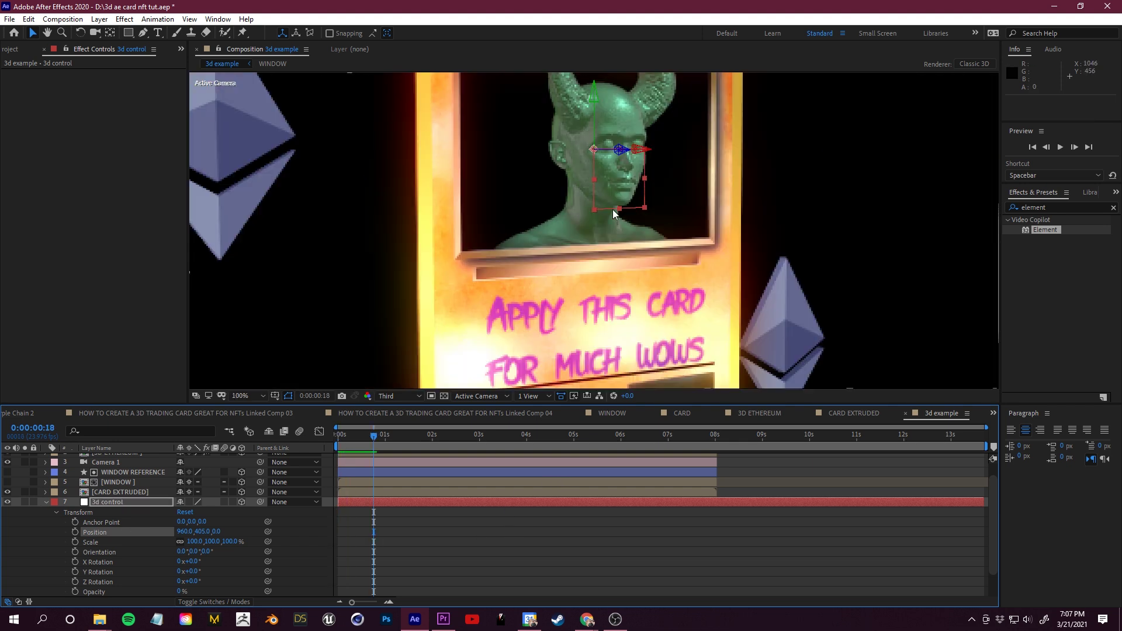
{"action": "scroll", "coordinate": [610, 210], "scroll_direction": "down", "scroll_amount": 3}
{"action": "key", "text": "space"}
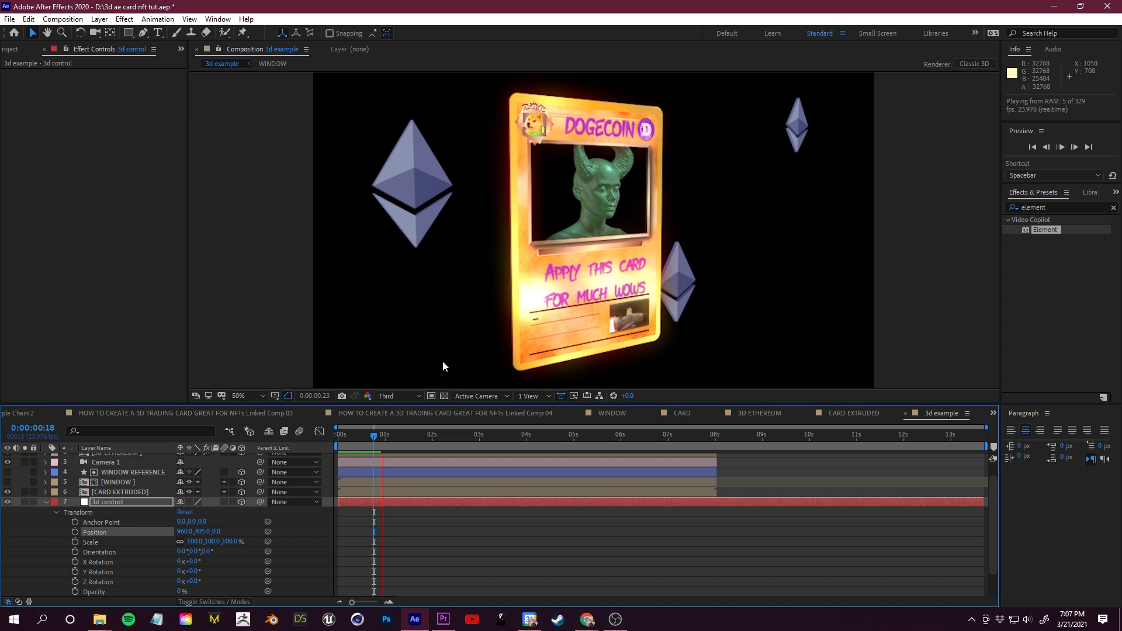
{"action": "key", "text": "space"}
{"action": "left_click_drag", "start_coordinate": [360, 437], "coordinate": [328, 449]}
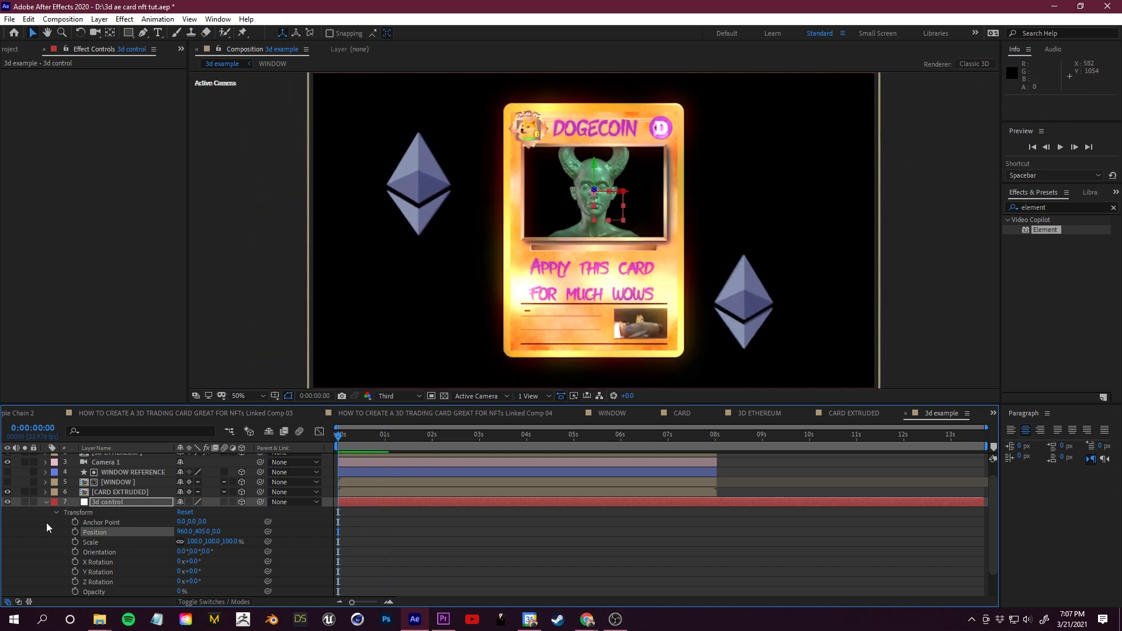
{"action": "left_click", "coordinate": [46, 502]}
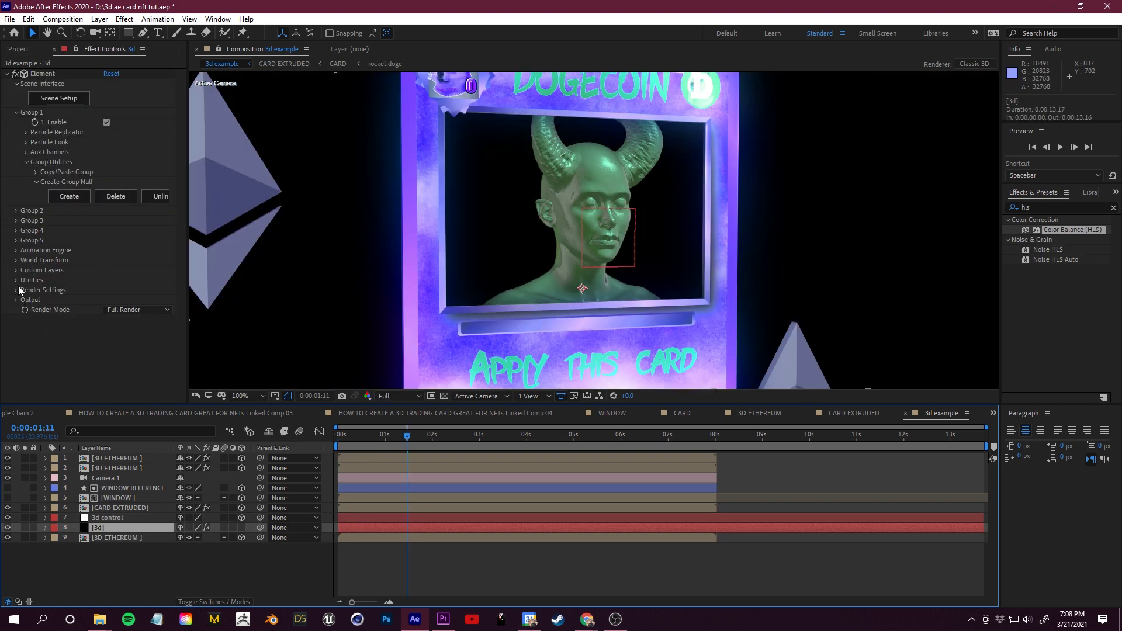
Enable ambient occlusion in the 3d solid's Element render settings and set the AO Mode to Ray-Traced.
{"action": "left_click", "coordinate": [16, 290]}
{"action": "left_click", "coordinate": [17, 290]}
{"action": "left_click", "coordinate": [17, 290]}
{"action": "scroll", "coordinate": [21, 328], "scroll_direction": "down", "scroll_amount": 3}
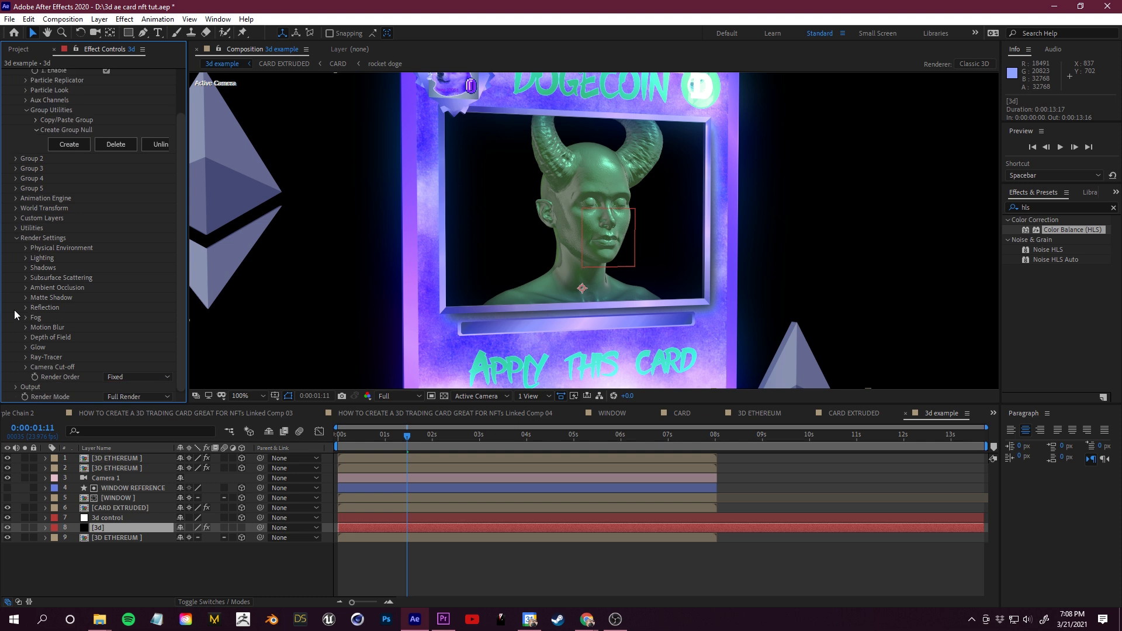
{"action": "left_click", "coordinate": [26, 288]}
{"action": "scroll", "coordinate": [24, 297], "scroll_direction": "down", "scroll_amount": 2}
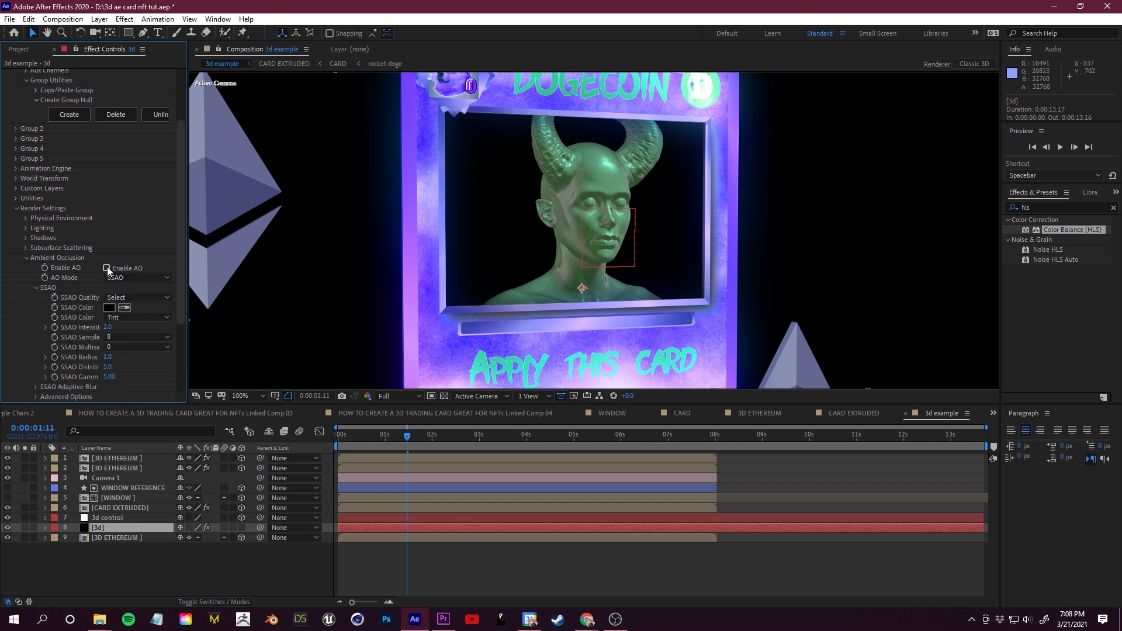
{"action": "left_click", "coordinate": [124, 279]}
{"action": "left_click", "coordinate": [134, 301]}
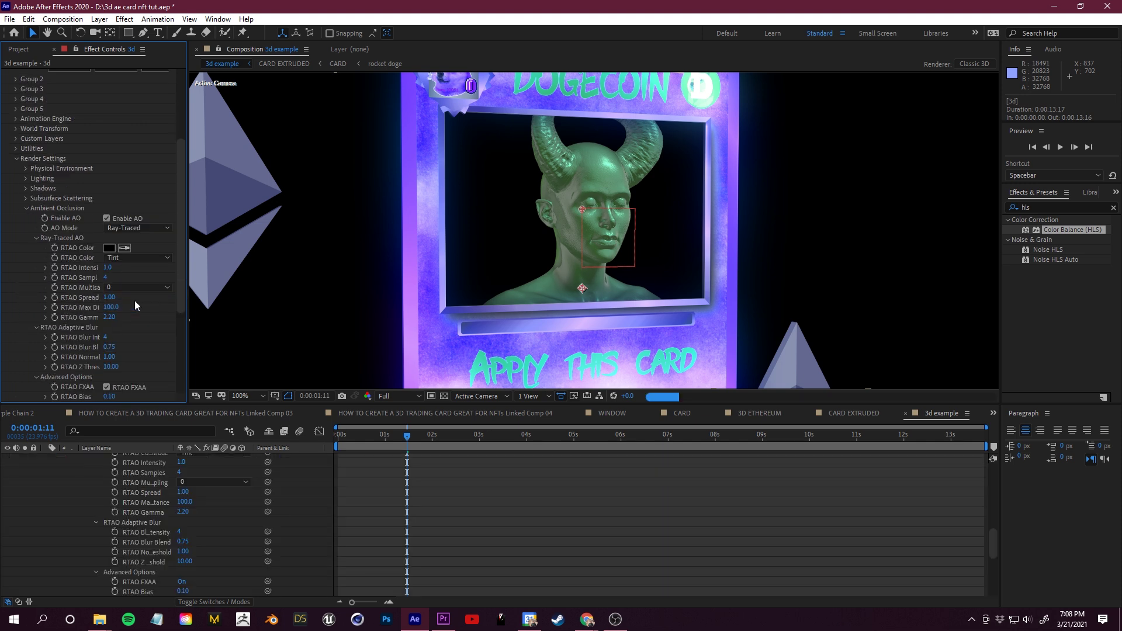
Try the Spot Blue preset as Element's additional lighting, and change it to Sun.
{"action": "left_click", "coordinate": [26, 218]}
{"action": "left_click", "coordinate": [26, 257]}
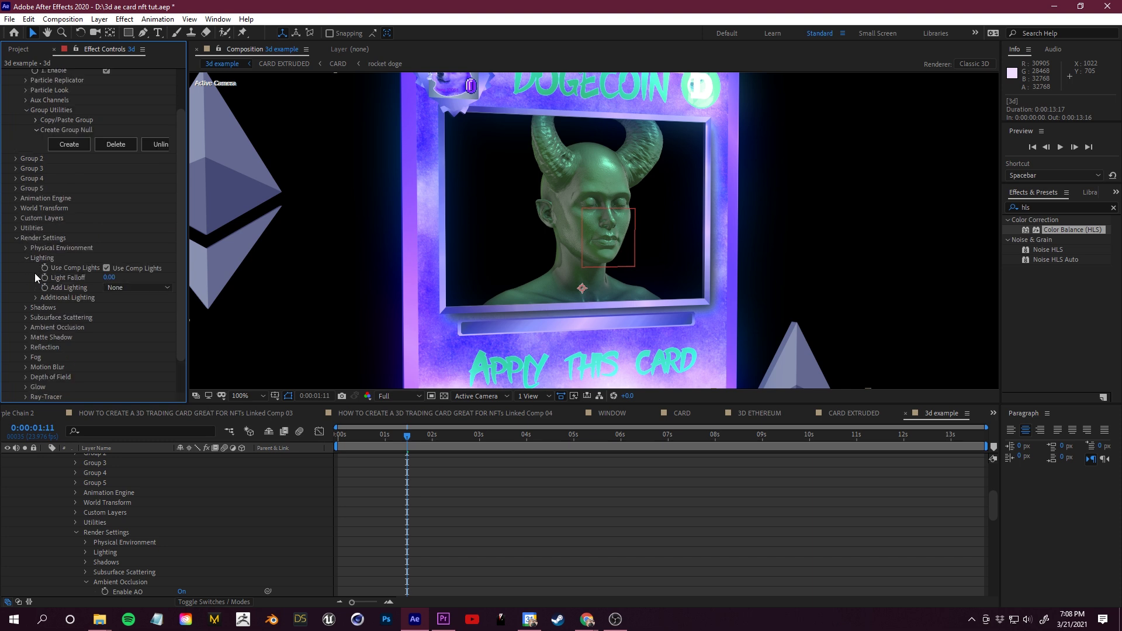
{"action": "left_click", "coordinate": [139, 289]}
{"action": "left_click", "coordinate": [163, 367]}
{"action": "left_click", "coordinate": [147, 288]}
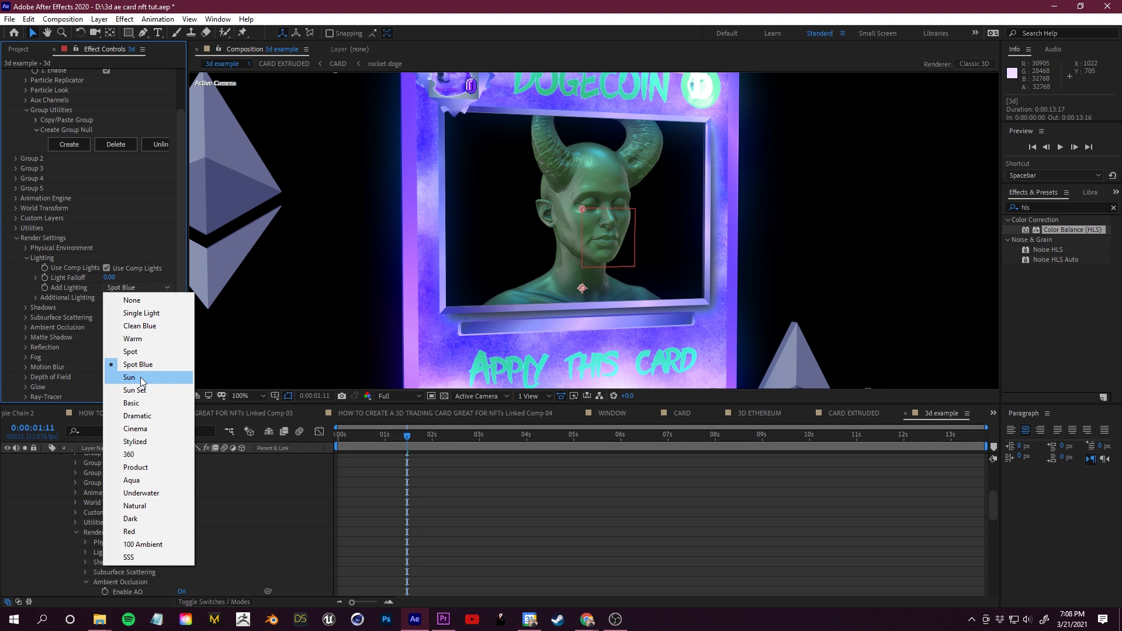
{"action": "left_click", "coordinate": [140, 378]}
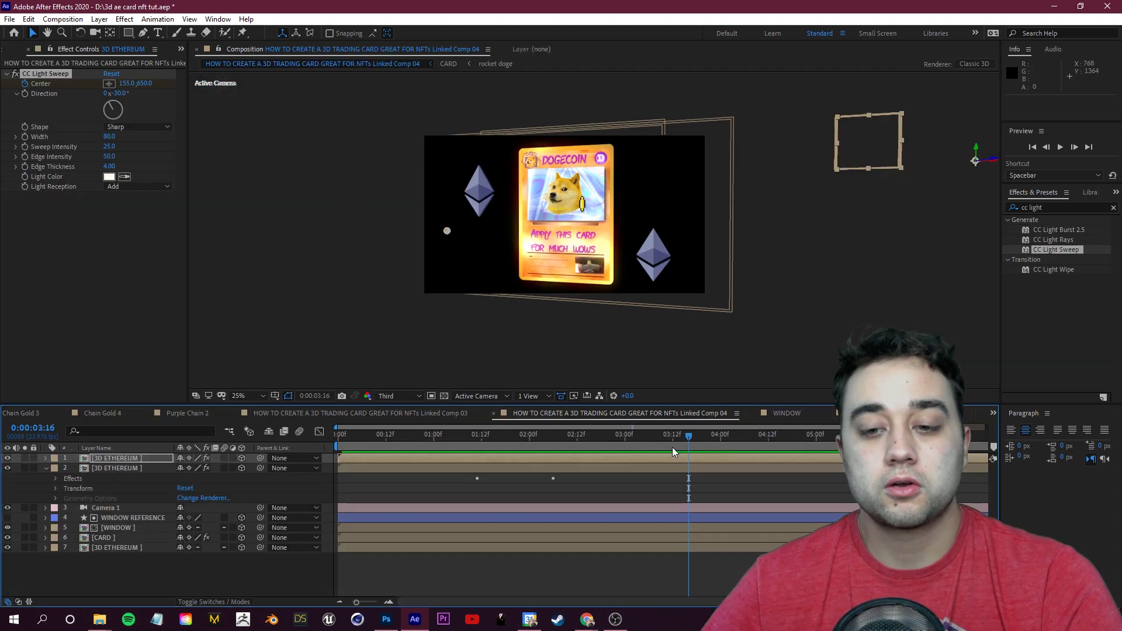
Review the camera orbit around the Dogecoin card in the Linked Comp 04 composition at several points in time.
{"action": "left_click_drag", "start_coordinate": [672, 447], "coordinate": [514, 457]}
{"action": "key", "text": "Page_Up"}
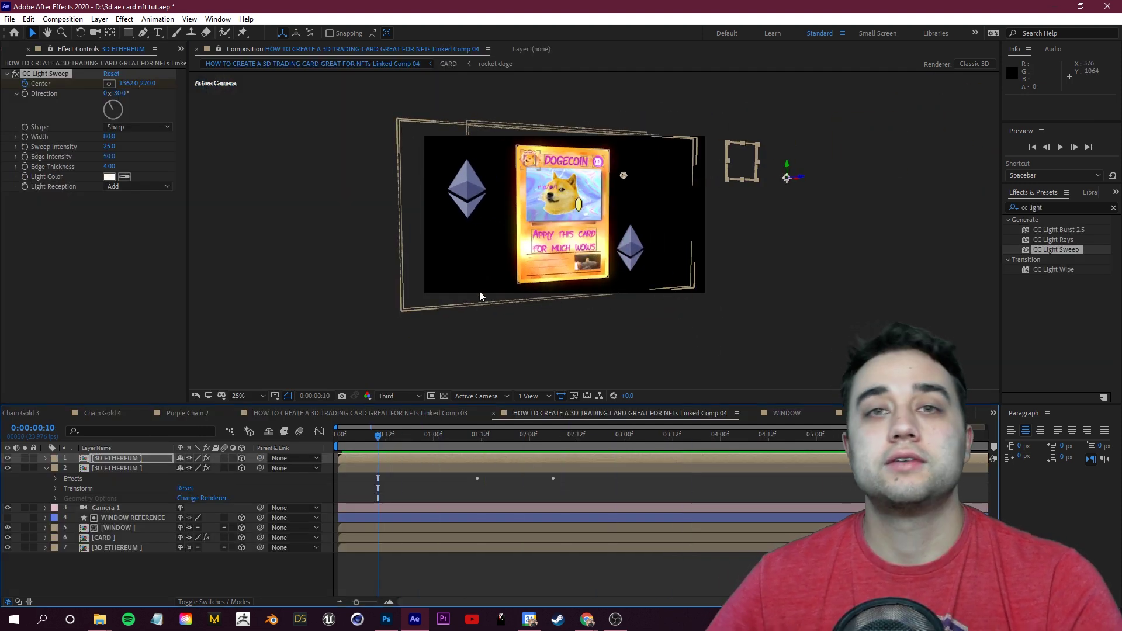
{"action": "key", "text": "space"}
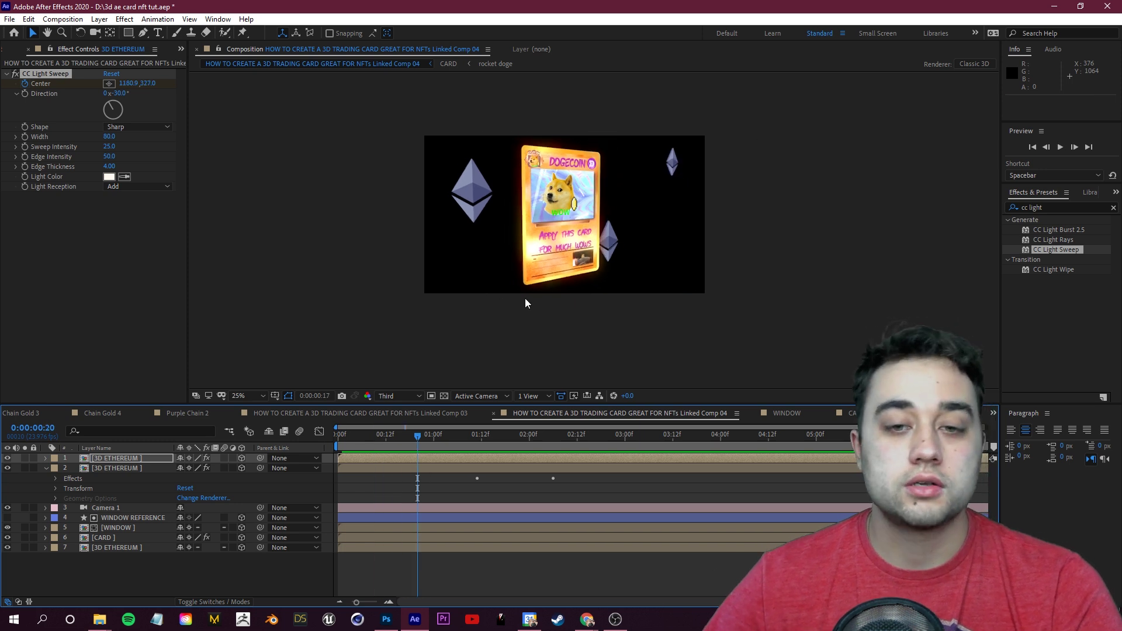
{"action": "key", "text": "."}
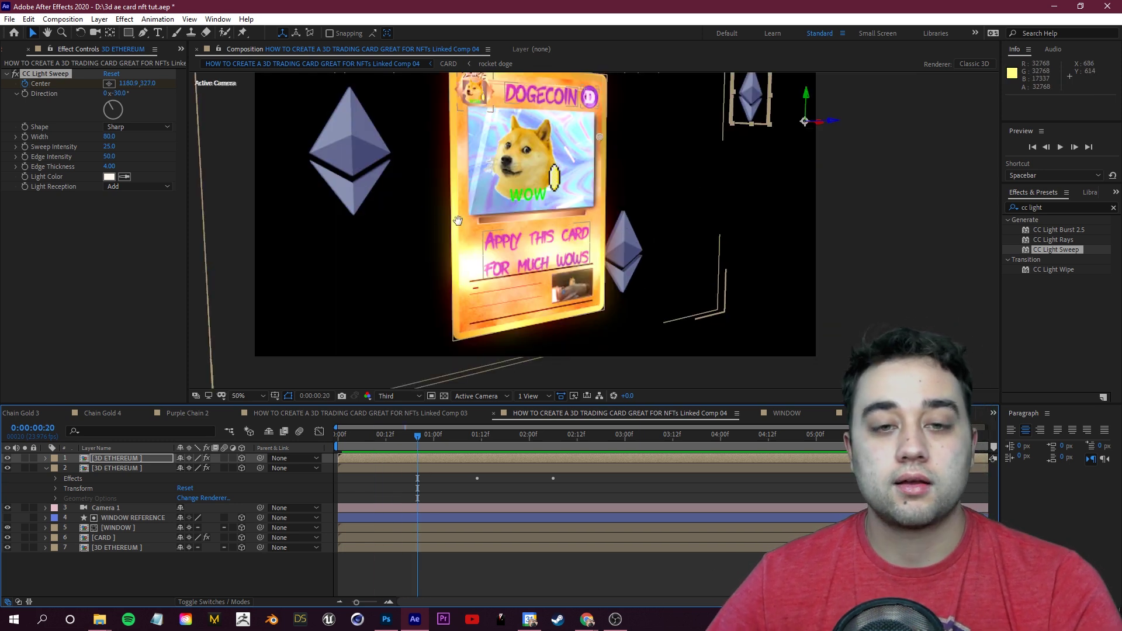
{"action": "left_click_drag", "start_coordinate": [462, 233], "coordinate": [501, 251]}
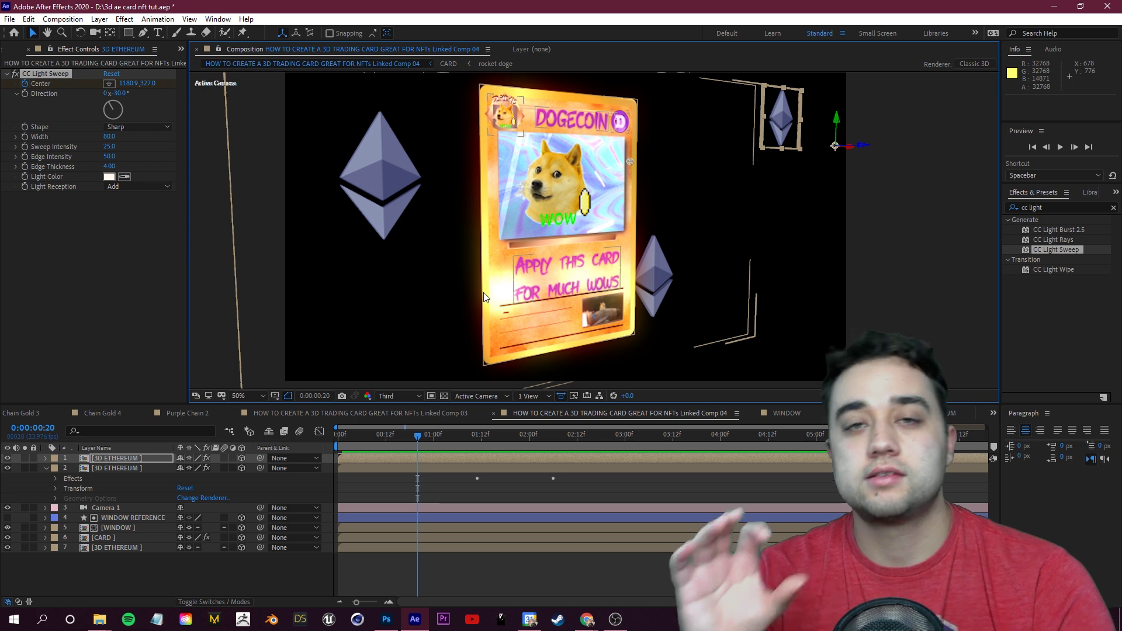
{"action": "left_click", "coordinate": [104, 537]}
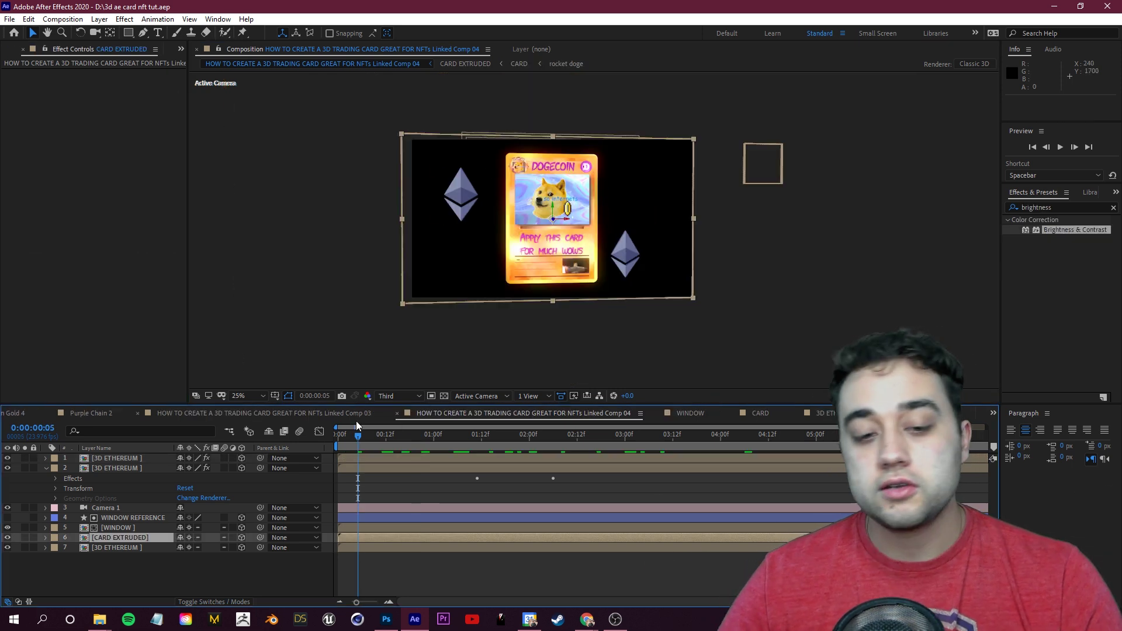
{"action": "left_click_drag", "start_coordinate": [383, 442], "coordinate": [395, 442]}
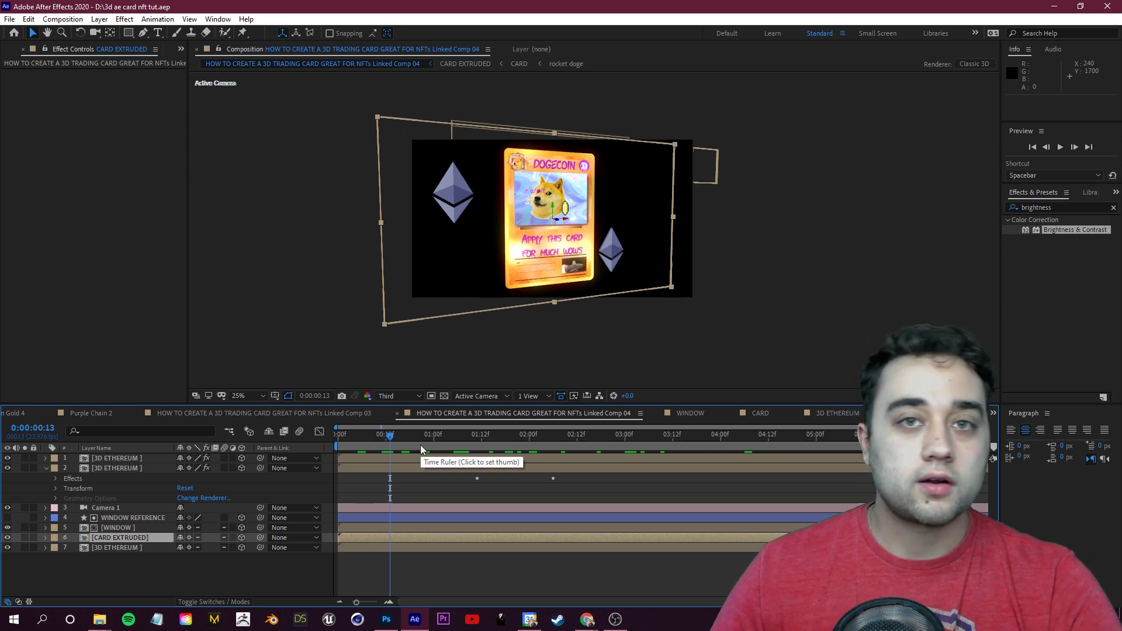